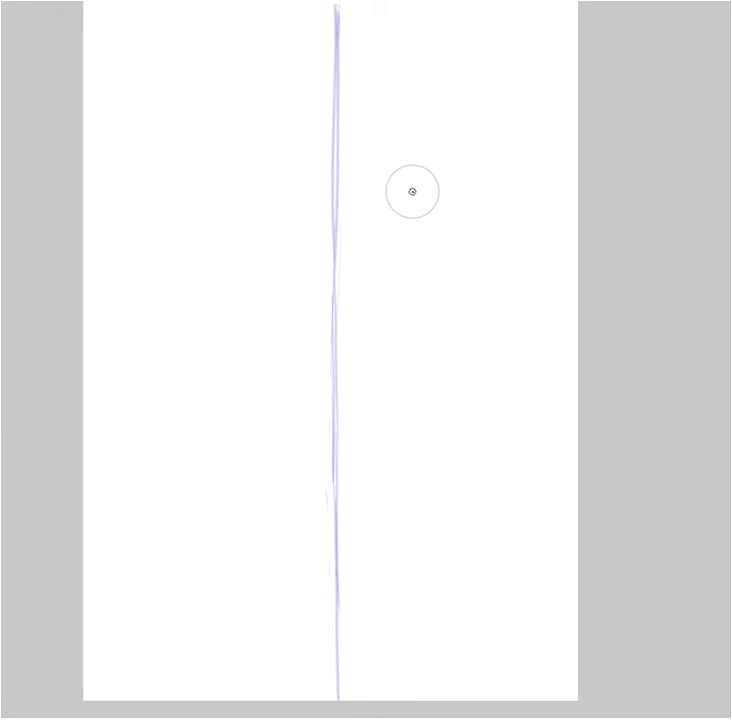
Undo the last guideline stroke and rough in the head in red, with a slanted centre line crossing the vertical guide
{"action": "key", "text": "ctrl+z"}
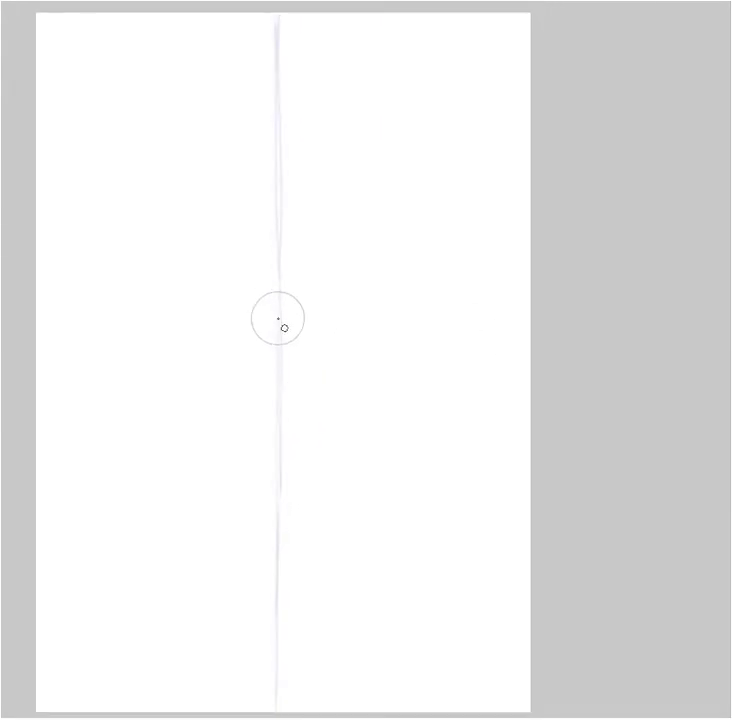
{"action": "scroll", "coordinate": [284, 293], "scroll_direction": "up", "scroll_amount": 1}
{"action": "left_click_drag", "start_coordinate": [298, 303], "coordinate": [345, 288]}
{"action": "left_click_drag", "start_coordinate": [306, 202], "coordinate": [319, 289]}
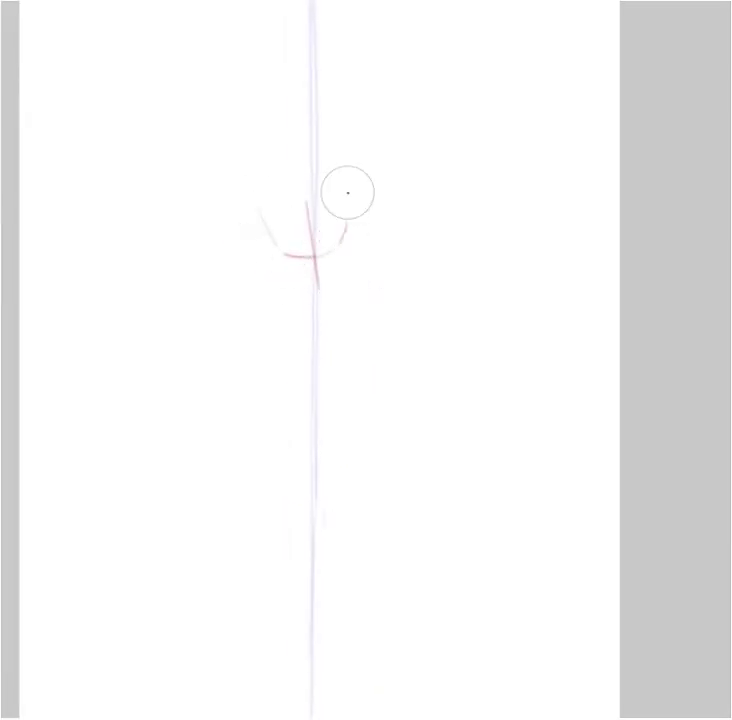
{"action": "left_click_drag", "start_coordinate": [261, 184], "coordinate": [269, 158]}
{"action": "mouse_move", "coordinate": [267, 161]}
{"action": "left_mouse_down"}
{"action": "mouse_move", "coordinate": [320, 144]}
{"action": "mouse_move", "coordinate": [352, 183]}
{"action": "left_mouse_up"}
{"action": "left_click_drag", "start_coordinate": [258, 207], "coordinate": [279, 271]}
{"action": "left_click_drag", "start_coordinate": [278, 263], "coordinate": [317, 302]}
Define the head's cranium and jaw contours and curve an eye line across the face
{"action": "left_click_drag", "start_coordinate": [301, 187], "coordinate": [327, 295]}
{"action": "left_click_drag", "start_coordinate": [312, 299], "coordinate": [345, 291]}
{"action": "left_click_drag", "start_coordinate": [357, 227], "coordinate": [353, 277]}
{"action": "left_click_drag", "start_coordinate": [354, 187], "coordinate": [359, 229]}
{"action": "mouse_move", "coordinate": [255, 213]}
{"action": "left_mouse_down"}
{"action": "mouse_move", "coordinate": [284, 273]}
{"action": "mouse_move", "coordinate": [312, 299]}
{"action": "left_mouse_up"}
{"action": "left_click_drag", "start_coordinate": [313, 299], "coordinate": [352, 280]}
{"action": "left_click_drag", "start_coordinate": [268, 236], "coordinate": [277, 255]}
{"action": "left_click_drag", "start_coordinate": [284, 256], "coordinate": [341, 247]}
{"action": "mouse_move", "coordinate": [288, 262]}
{"action": "left_mouse_down"}
{"action": "mouse_move", "coordinate": [351, 224]}
{"action": "mouse_move", "coordinate": [349, 236]}
{"action": "mouse_move", "coordinate": [263, 159]}
{"action": "mouse_move", "coordinate": [346, 167]}
{"action": "mouse_move", "coordinate": [357, 268]}
{"action": "mouse_move", "coordinate": [370, 210]}
{"action": "left_mouse_up"}
Sketch the neck and shoulder lines around the head and mark the lower edge of the chest
{"action": "left_click_drag", "start_coordinate": [360, 260], "coordinate": [387, 204]}
{"action": "left_click_drag", "start_coordinate": [262, 324], "coordinate": [234, 332]}
{"action": "left_click_drag", "start_coordinate": [355, 259], "coordinate": [387, 203]}
{"action": "left_click_drag", "start_coordinate": [276, 173], "coordinate": [256, 184]}
{"action": "left_click_drag", "start_coordinate": [370, 208], "coordinate": [368, 160]}
{"action": "left_click_drag", "start_coordinate": [241, 215], "coordinate": [236, 300]}
{"action": "left_click_drag", "start_coordinate": [322, 333], "coordinate": [322, 341]}
{"action": "left_click_drag", "start_coordinate": [244, 377], "coordinate": [300, 358]}
{"action": "left_click_drag", "start_coordinate": [338, 327], "coordinate": [377, 283]}
Block in the upper shoulders, the raised arm and the sides of the torso around the head
{"action": "left_click_drag", "start_coordinate": [396, 190], "coordinate": [382, 266]}
{"action": "left_click_drag", "start_coordinate": [190, 332], "coordinate": [190, 290]}
{"action": "mouse_move", "coordinate": [204, 230]}
{"action": "left_mouse_down"}
{"action": "mouse_move", "coordinate": [242, 178]}
{"action": "mouse_move", "coordinate": [234, 163]}
{"action": "left_mouse_up"}
{"action": "left_click_drag", "start_coordinate": [230, 149], "coordinate": [315, 115]}
{"action": "left_click_drag", "start_coordinate": [390, 142], "coordinate": [390, 202]}
{"action": "mouse_move", "coordinate": [385, 320]}
{"action": "left_mouse_down"}
{"action": "mouse_move", "coordinate": [387, 219]}
{"action": "mouse_move", "coordinate": [406, 167]}
{"action": "left_mouse_up"}
{"action": "left_click_drag", "start_coordinate": [301, 176], "coordinate": [306, 219]}
{"action": "mouse_move", "coordinate": [321, 174]}
{"action": "left_mouse_down"}
{"action": "mouse_move", "coordinate": [382, 121]}
{"action": "mouse_move", "coordinate": [396, 176]}
{"action": "mouse_move", "coordinate": [367, 152]}
{"action": "left_mouse_up"}
{"action": "left_click_drag", "start_coordinate": [471, 223], "coordinate": [480, 175]}
{"action": "left_click_drag", "start_coordinate": [247, 202], "coordinate": [244, 252]}
{"action": "left_click_drag", "start_coordinate": [410, 268], "coordinate": [409, 173]}
{"action": "mouse_move", "coordinate": [202, 209]}
{"action": "left_mouse_down"}
{"action": "mouse_move", "coordinate": [181, 336]}
{"action": "mouse_move", "coordinate": [209, 392]}
{"action": "left_mouse_up"}
{"action": "left_click_drag", "start_coordinate": [262, 335], "coordinate": [253, 398]}
{"action": "mouse_move", "coordinate": [199, 378]}
{"action": "left_mouse_down"}
{"action": "mouse_move", "coordinate": [214, 408]}
{"action": "mouse_move", "coordinate": [248, 326]}
{"action": "left_mouse_up"}
{"action": "left_click_drag", "start_coordinate": [183, 304], "coordinate": [178, 344]}
{"action": "key", "text": "ctrl+z"}
{"action": "key", "text": "ctrl+z"}
{"action": "key", "text": "ctrl+z"}
{"action": "key", "text": "ctrl+z"}
{"action": "key", "text": "ctrl+z"}
{"action": "key", "text": "ctrl+z"}
Sketch the torso's outer side and the upper part of the lowered arm down to its elbow
{"action": "mouse_move", "coordinate": [196, 216]}
{"action": "left_mouse_down"}
{"action": "mouse_move", "coordinate": [163, 242]}
{"action": "mouse_move", "coordinate": [123, 320]}
{"action": "left_mouse_up"}
{"action": "left_click_drag", "start_coordinate": [244, 206], "coordinate": [276, 194]}
{"action": "left_click_drag", "start_coordinate": [186, 292], "coordinate": [299, 249]}
{"action": "left_click_drag", "start_coordinate": [190, 216], "coordinate": [170, 254]}
{"action": "left_click_drag", "start_coordinate": [204, 207], "coordinate": [213, 205]}
{"action": "mouse_move", "coordinate": [229, 283]}
{"action": "left_mouse_down"}
{"action": "mouse_move", "coordinate": [222, 309]}
{"action": "mouse_move", "coordinate": [187, 350]}
{"action": "left_mouse_up"}
{"action": "mouse_move", "coordinate": [123, 320]}
{"action": "left_mouse_down"}
{"action": "mouse_move", "coordinate": [108, 343]}
{"action": "mouse_move", "coordinate": [111, 365]}
{"action": "left_mouse_up"}
Draw the lowered arm's forearm down to the wrist and strengthen the opposite side of the torso
{"action": "left_click_drag", "start_coordinate": [127, 408], "coordinate": [186, 520]}
{"action": "left_click_drag", "start_coordinate": [186, 352], "coordinate": [201, 387]}
{"action": "left_click_drag", "start_coordinate": [201, 390], "coordinate": [201, 436]}
{"action": "left_click_drag", "start_coordinate": [116, 375], "coordinate": [147, 441]}
{"action": "left_click_drag", "start_coordinate": [392, 205], "coordinate": [390, 332]}
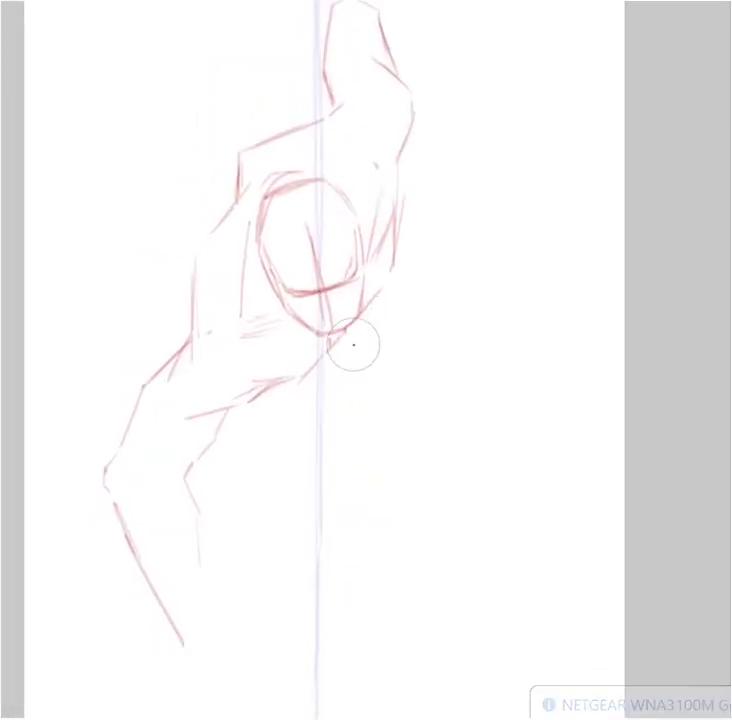
{"action": "left_click_drag", "start_coordinate": [198, 557], "coordinate": [220, 603]}
{"action": "left_click_drag", "start_coordinate": [173, 622], "coordinate": [224, 618]}
Sketch the bent hand at the end of the raised arm
{"action": "scroll", "coordinate": [359, 46], "scroll_direction": "up", "scroll_amount": 2}
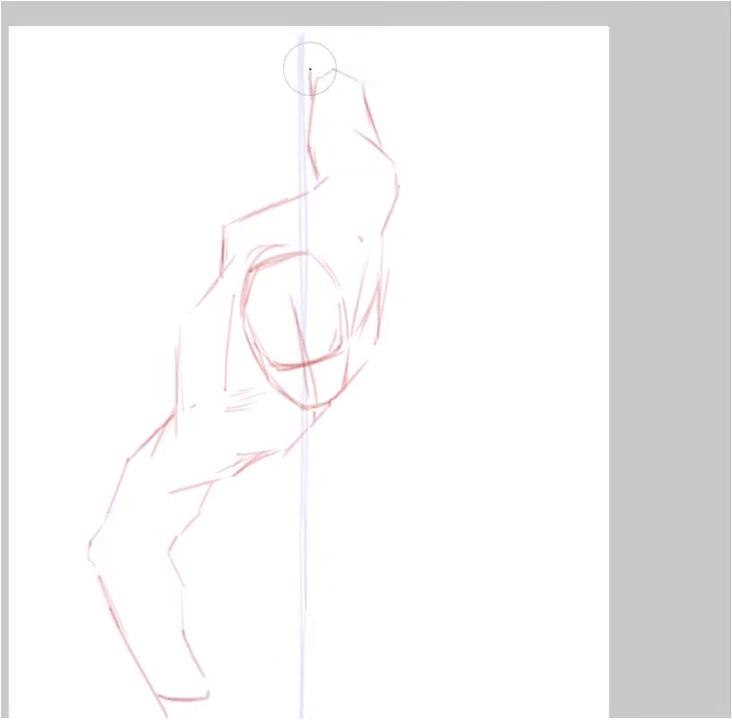
{"action": "mouse_move", "coordinate": [330, 62]}
{"action": "left_mouse_down"}
{"action": "mouse_move", "coordinate": [392, 82]}
{"action": "mouse_move", "coordinate": [402, 108]}
{"action": "left_mouse_up"}
{"action": "mouse_move", "coordinate": [368, 72]}
{"action": "left_mouse_down"}
{"action": "mouse_move", "coordinate": [451, 93]}
{"action": "mouse_move", "coordinate": [448, 122]}
{"action": "left_mouse_up"}
Reinforce the torso's side below the raised arm and its lower edge beneath the chin
{"action": "scroll", "coordinate": [144, 495], "scroll_direction": "down", "scroll_amount": 2}
{"action": "mouse_move", "coordinate": [388, 182]}
{"action": "left_mouse_down"}
{"action": "mouse_move", "coordinate": [372, 290]}
{"action": "mouse_move", "coordinate": [387, 294]}
{"action": "left_mouse_up"}
{"action": "mouse_move", "coordinate": [200, 398]}
{"action": "left_mouse_down"}
{"action": "mouse_move", "coordinate": [279, 394]}
{"action": "mouse_move", "coordinate": [354, 325]}
{"action": "left_mouse_up"}
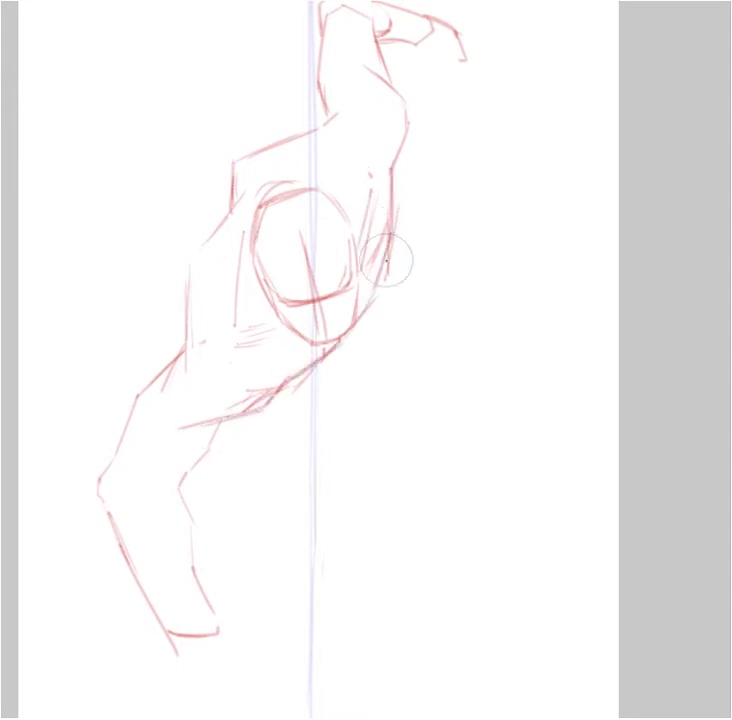
{"action": "mouse_move", "coordinate": [390, 271]}
{"action": "left_mouse_down"}
{"action": "mouse_move", "coordinate": [378, 320]}
{"action": "mouse_move", "coordinate": [301, 388]}
{"action": "left_mouse_up"}
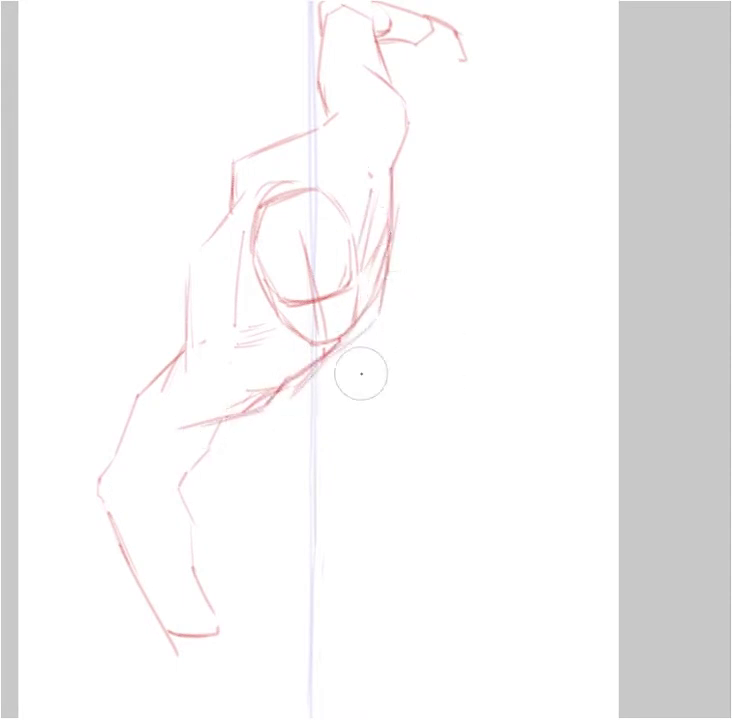
Refine the lowered forearm's contours and add muscle lines to the raised arm
{"action": "left_click_drag", "start_coordinate": [158, 447], "coordinate": [147, 484]}
{"action": "mouse_move", "coordinate": [188, 473]}
{"action": "left_mouse_down"}
{"action": "mouse_move", "coordinate": [171, 493]}
{"action": "mouse_move", "coordinate": [190, 522]}
{"action": "left_mouse_up"}
{"action": "mouse_move", "coordinate": [123, 497]}
{"action": "left_mouse_down"}
{"action": "mouse_move", "coordinate": [132, 536]}
{"action": "mouse_move", "coordinate": [121, 566]}
{"action": "mouse_move", "coordinate": [162, 632]}
{"action": "left_mouse_up"}
{"action": "left_click_drag", "start_coordinate": [187, 548], "coordinate": [216, 614]}
{"action": "left_click_drag", "start_coordinate": [328, 232], "coordinate": [321, 294]}
{"action": "left_click_drag", "start_coordinate": [313, 109], "coordinate": [311, 187]}
{"action": "left_click_drag", "start_coordinate": [334, 90], "coordinate": [318, 130]}
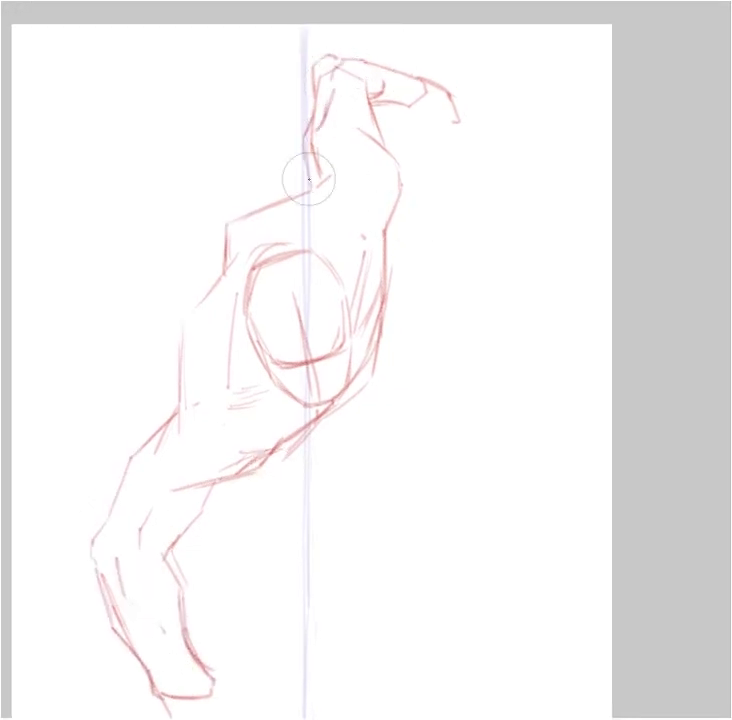
Sketch the waist and hip lines below the chest, undoing the first stroke
{"action": "scroll", "coordinate": [384, 249], "scroll_direction": "down", "scroll_amount": 2}
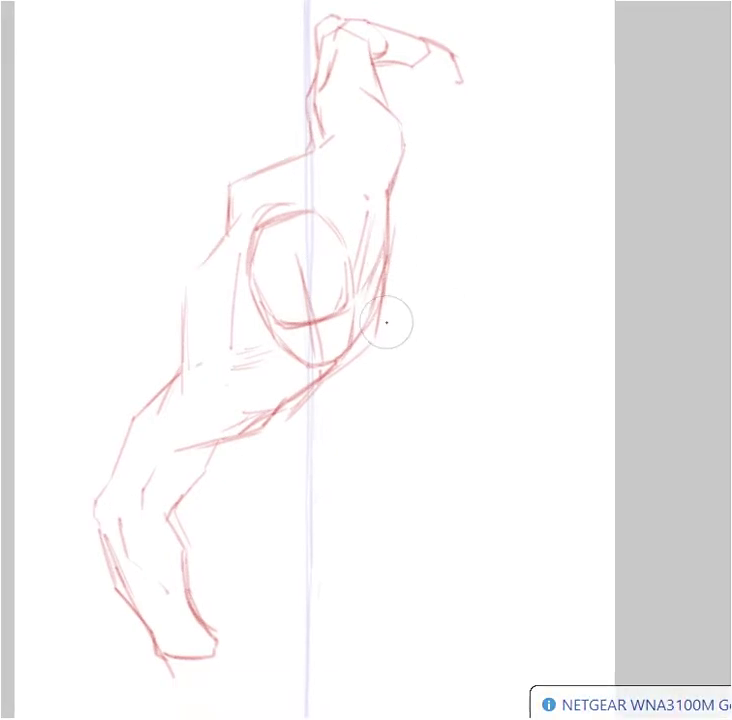
{"action": "mouse_move", "coordinate": [251, 440]}
{"action": "left_mouse_down"}
{"action": "mouse_move", "coordinate": [330, 440]}
{"action": "mouse_move", "coordinate": [397, 350]}
{"action": "left_mouse_up"}
{"action": "key", "text": "ctrl+z"}
{"action": "left_click_drag", "start_coordinate": [283, 441], "coordinate": [408, 368]}
{"action": "mouse_move", "coordinate": [280, 420]}
{"action": "left_mouse_down"}
{"action": "mouse_move", "coordinate": [372, 341]}
{"action": "mouse_move", "coordinate": [363, 376]}
{"action": "left_mouse_up"}
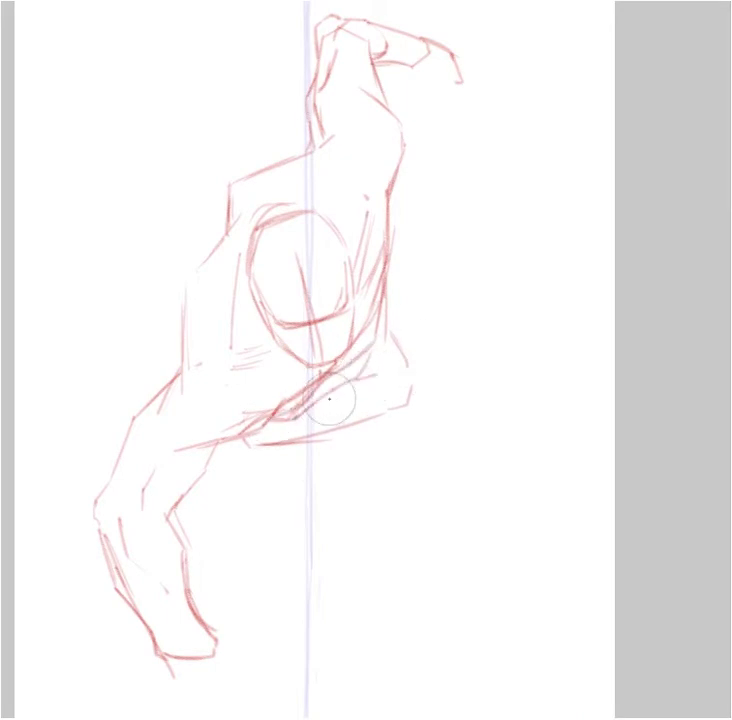
Draw the curved lower edge of the pelvis and start the hip line beside it
{"action": "left_click_drag", "start_coordinate": [388, 327], "coordinate": [435, 375]}
{"action": "left_click_drag", "start_coordinate": [265, 459], "coordinate": [338, 469]}
{"action": "mouse_move", "coordinate": [338, 469]}
{"action": "left_mouse_down"}
{"action": "mouse_move", "coordinate": [385, 429]}
{"action": "mouse_move", "coordinate": [371, 460]}
{"action": "left_mouse_up"}
{"action": "key", "text": "ctrl+z"}
{"action": "left_click_drag", "start_coordinate": [370, 460], "coordinate": [385, 416]}
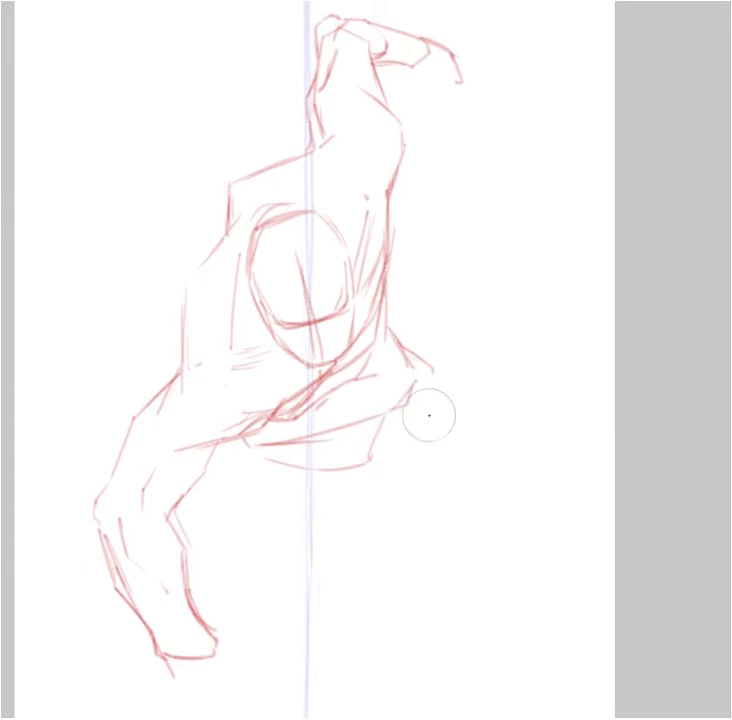
Outline the thigh of the bent leg below the raised arm, from the hip towards the knee
{"action": "mouse_move", "coordinate": [405, 357]}
{"action": "left_mouse_down"}
{"action": "mouse_move", "coordinate": [478, 405]}
{"action": "mouse_move", "coordinate": [490, 438]}
{"action": "left_mouse_up"}
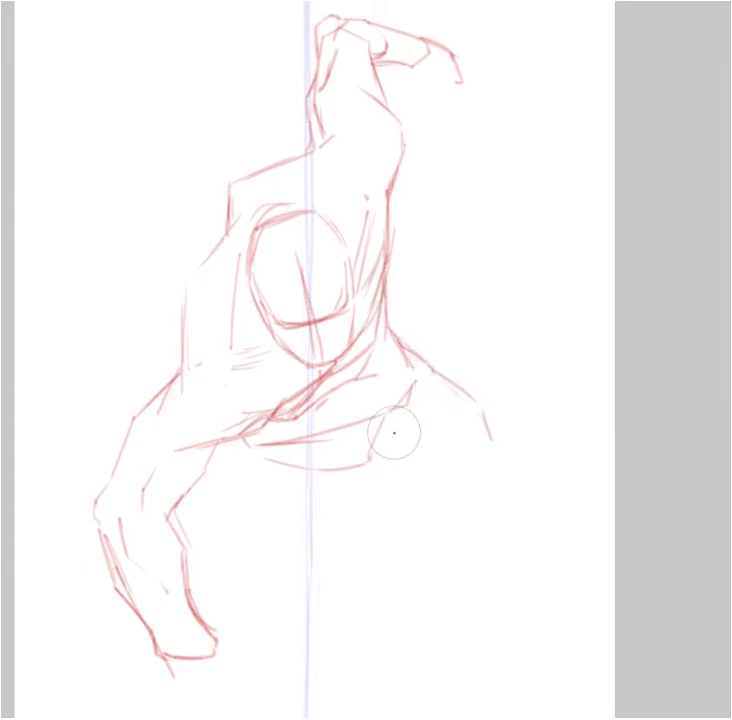
{"action": "mouse_move", "coordinate": [395, 411]}
{"action": "left_mouse_down"}
{"action": "mouse_move", "coordinate": [399, 430]}
{"action": "mouse_move", "coordinate": [381, 479]}
{"action": "mouse_move", "coordinate": [407, 497]}
{"action": "left_mouse_up"}
{"action": "left_click_drag", "start_coordinate": [397, 440], "coordinate": [407, 497]}
{"action": "left_click_drag", "start_coordinate": [420, 449], "coordinate": [468, 431]}
{"action": "mouse_move", "coordinate": [486, 438]}
{"action": "left_mouse_down"}
{"action": "mouse_move", "coordinate": [516, 516]}
{"action": "mouse_move", "coordinate": [503, 553]}
{"action": "left_mouse_up"}
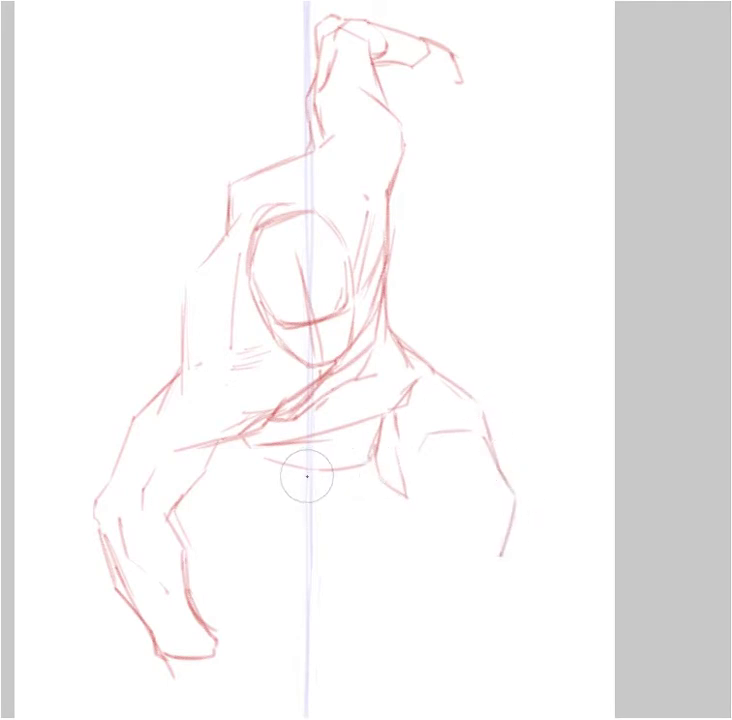
Complete the bent leg's rounded knee and inner thigh, with the folded calf overlapping beside it
{"action": "left_click_drag", "start_coordinate": [322, 473], "coordinate": [295, 491]}
{"action": "left_click_drag", "start_coordinate": [404, 488], "coordinate": [413, 526]}
{"action": "left_click_drag", "start_coordinate": [446, 466], "coordinate": [433, 472]}
{"action": "left_click_drag", "start_coordinate": [429, 471], "coordinate": [424, 534]}
{"action": "mouse_move", "coordinate": [412, 524]}
{"action": "left_mouse_down"}
{"action": "mouse_move", "coordinate": [427, 555]}
{"action": "mouse_move", "coordinate": [408, 511]}
{"action": "left_mouse_up"}
{"action": "mouse_move", "coordinate": [397, 517]}
{"action": "left_mouse_down"}
{"action": "mouse_move", "coordinate": [398, 547]}
{"action": "mouse_move", "coordinate": [438, 577]}
{"action": "mouse_move", "coordinate": [490, 580]}
{"action": "mouse_move", "coordinate": [508, 507]}
{"action": "mouse_move", "coordinate": [502, 511]}
{"action": "left_mouse_up"}
{"action": "left_click_drag", "start_coordinate": [498, 577], "coordinate": [488, 582]}
{"action": "left_click_drag", "start_coordinate": [373, 463], "coordinate": [408, 514]}
{"action": "left_click_drag", "start_coordinate": [412, 559], "coordinate": [428, 565]}
{"action": "left_click_drag", "start_coordinate": [403, 507], "coordinate": [430, 561]}
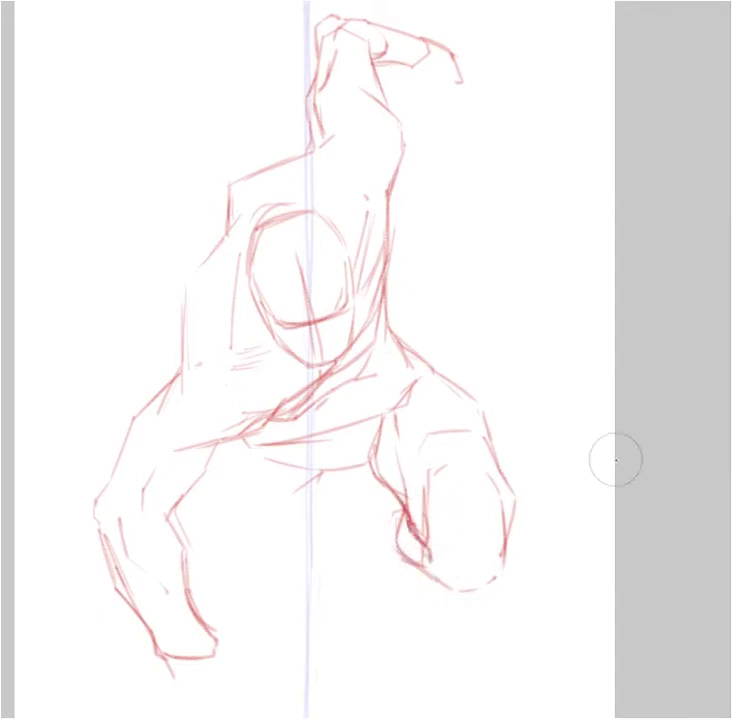
{"action": "mouse_move", "coordinate": [495, 460]}
{"action": "left_mouse_down"}
{"action": "mouse_move", "coordinate": [498, 568]}
{"action": "mouse_move", "coordinate": [466, 583]}
{"action": "mouse_move", "coordinate": [507, 515]}
{"action": "left_mouse_up"}
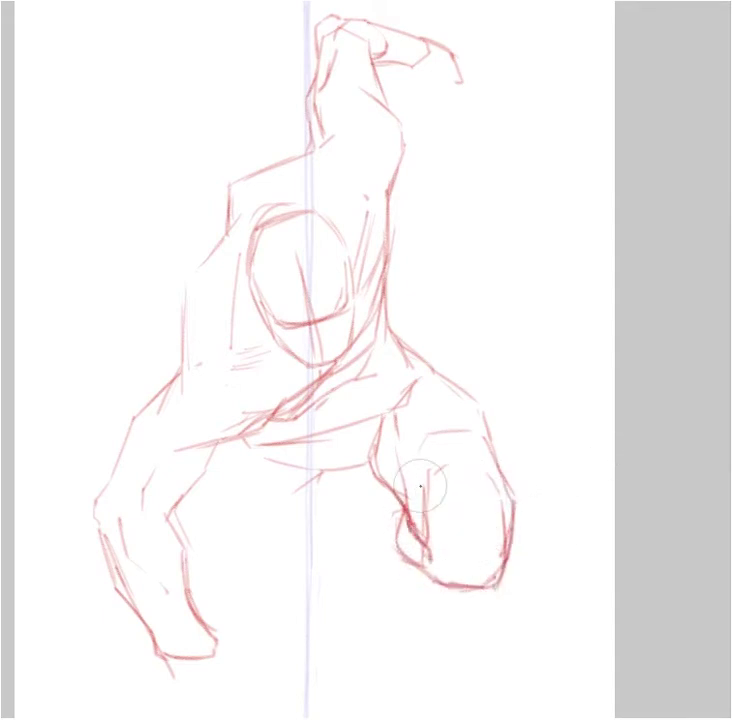
Sketch the inner line of the opposite thigh and the foot tucked under the bent leg
{"action": "mouse_move", "coordinate": [296, 490]}
{"action": "left_mouse_down"}
{"action": "mouse_move", "coordinate": [253, 493]}
{"action": "mouse_move", "coordinate": [279, 523]}
{"action": "mouse_move", "coordinate": [320, 472]}
{"action": "left_mouse_up"}
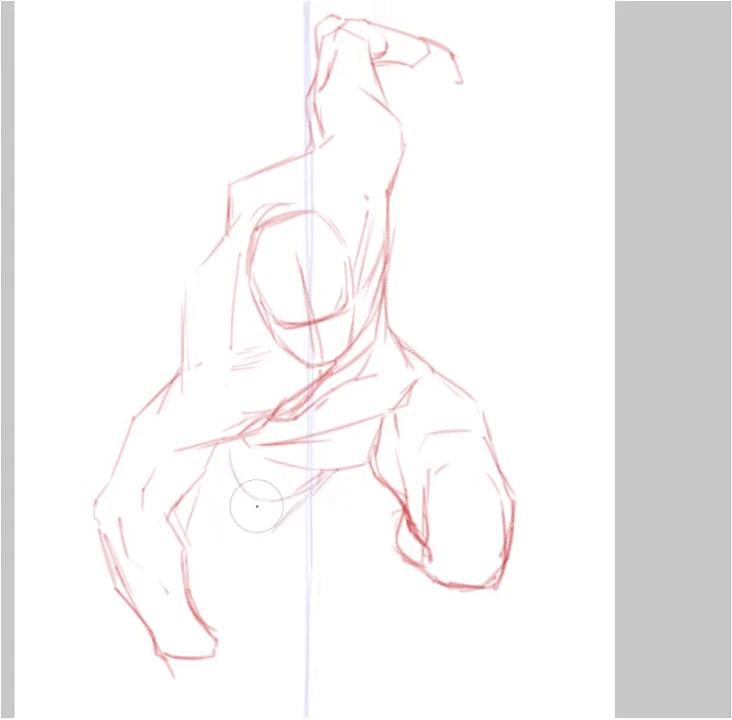
{"action": "left_click_drag", "start_coordinate": [428, 372], "coordinate": [498, 463]}
{"action": "left_click_drag", "start_coordinate": [284, 520], "coordinate": [253, 556]}
{"action": "left_click_drag", "start_coordinate": [381, 529], "coordinate": [420, 604]}
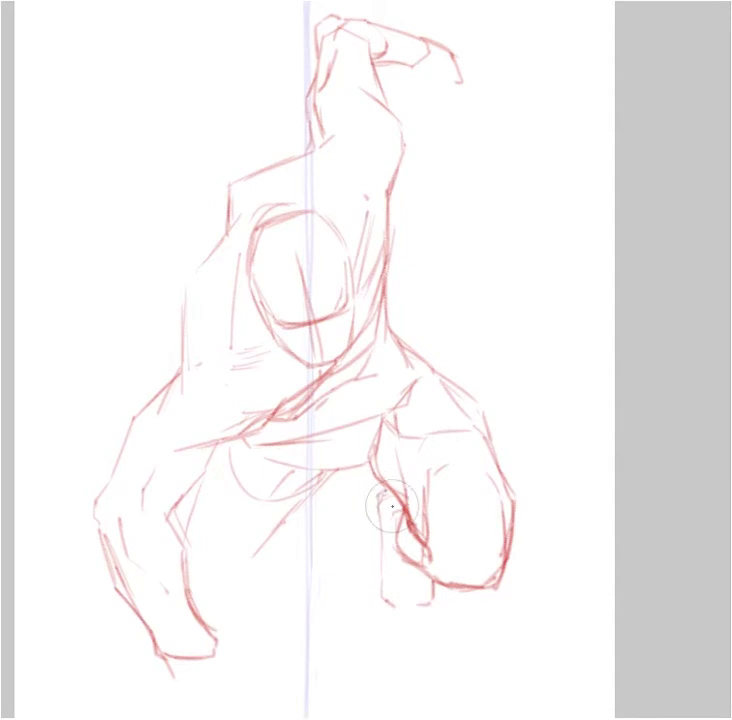
{"action": "mouse_move", "coordinate": [376, 483]}
{"action": "left_mouse_down"}
{"action": "mouse_move", "coordinate": [375, 581]}
{"action": "mouse_move", "coordinate": [413, 597]}
{"action": "mouse_move", "coordinate": [434, 590]}
{"action": "left_mouse_up"}
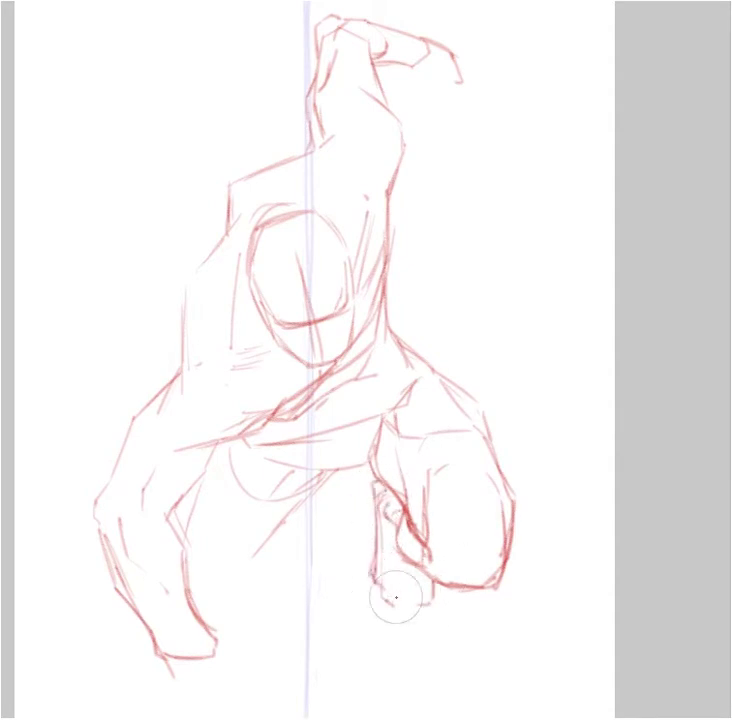
Outline the knee and foot of the leg behind the lowered arm and start its hand at the wrist
{"action": "mouse_move", "coordinate": [240, 576]}
{"action": "left_mouse_down"}
{"action": "mouse_move", "coordinate": [334, 474]}
{"action": "mouse_move", "coordinate": [312, 559]}
{"action": "mouse_move", "coordinate": [282, 579]}
{"action": "mouse_move", "coordinate": [225, 597]}
{"action": "mouse_move", "coordinate": [189, 598]}
{"action": "left_mouse_up"}
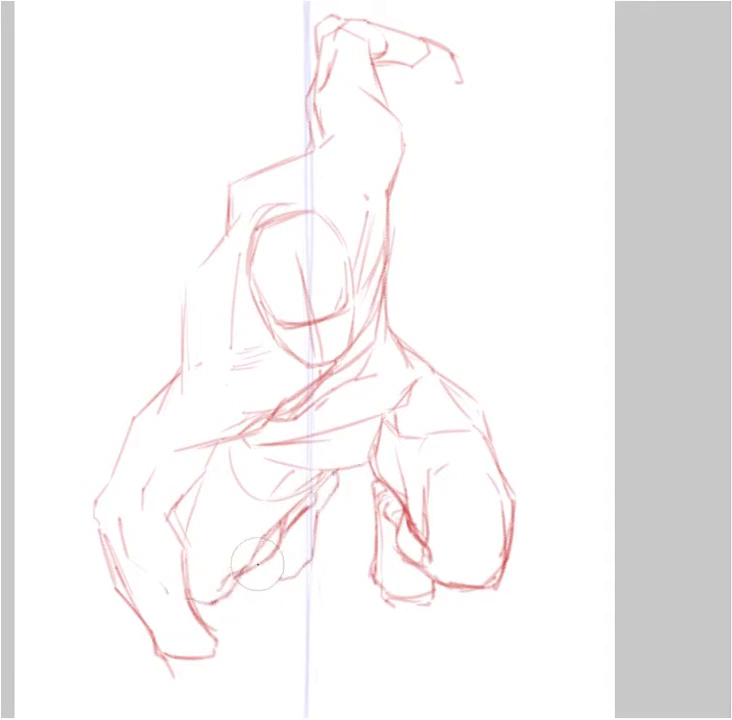
{"action": "left_click_drag", "start_coordinate": [261, 569], "coordinate": [312, 562]}
{"action": "left_click_drag", "start_coordinate": [318, 500], "coordinate": [316, 538]}
{"action": "mouse_move", "coordinate": [329, 630]}
{"action": "left_mouse_down"}
{"action": "mouse_move", "coordinate": [351, 528]}
{"action": "mouse_move", "coordinate": [367, 492]}
{"action": "left_mouse_up"}
{"action": "left_click_drag", "start_coordinate": [253, 457], "coordinate": [228, 570]}
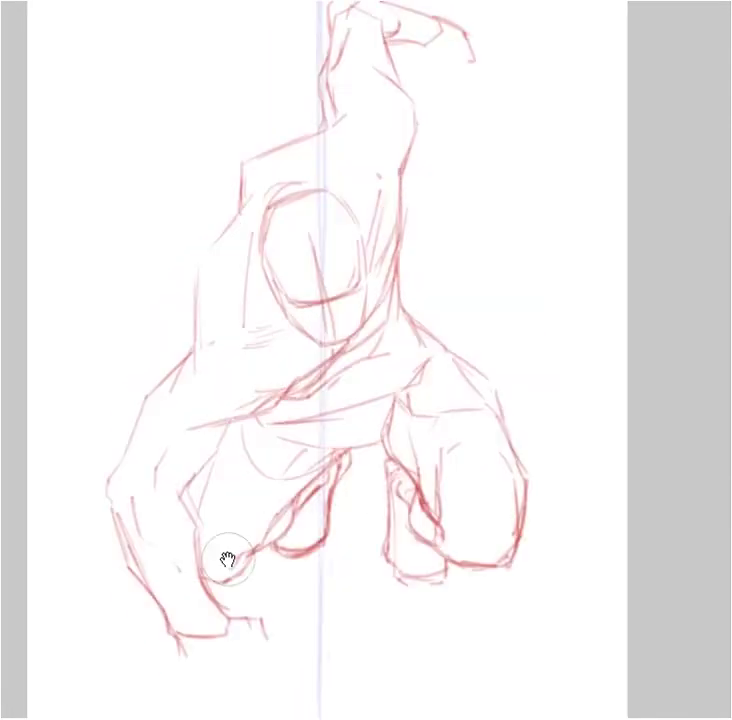
Refine the shoulder contours and the torso's outer side, and add a line across the back beside the head
{"action": "left_click_drag", "start_coordinate": [211, 371], "coordinate": [188, 429]}
{"action": "left_click_drag", "start_coordinate": [340, 180], "coordinate": [318, 281]}
{"action": "left_click_drag", "start_coordinate": [376, 225], "coordinate": [366, 270]}
{"action": "left_click_drag", "start_coordinate": [356, 276], "coordinate": [303, 280]}
{"action": "left_click_drag", "start_coordinate": [365, 276], "coordinate": [381, 270]}
{"action": "left_click_drag", "start_coordinate": [428, 343], "coordinate": [453, 296]}
{"action": "left_click_drag", "start_coordinate": [243, 258], "coordinate": [198, 326]}
{"action": "left_click_drag", "start_coordinate": [473, 314], "coordinate": [479, 306]}
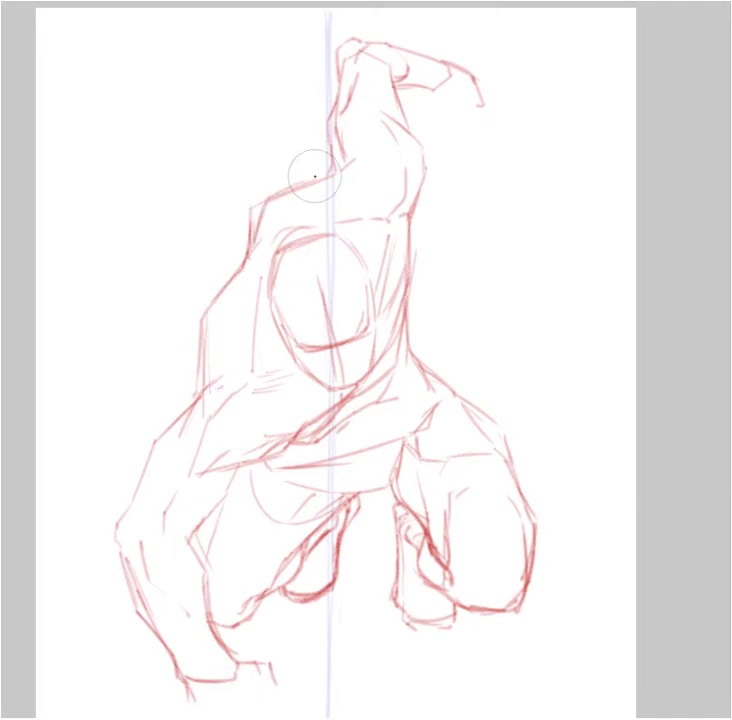
Reinforce the head's outline and torso side, and add muscle lines to the lowered forearm
{"action": "left_click_drag", "start_coordinate": [271, 264], "coordinate": [290, 345]}
{"action": "left_click_drag", "start_coordinate": [333, 234], "coordinate": [369, 277]}
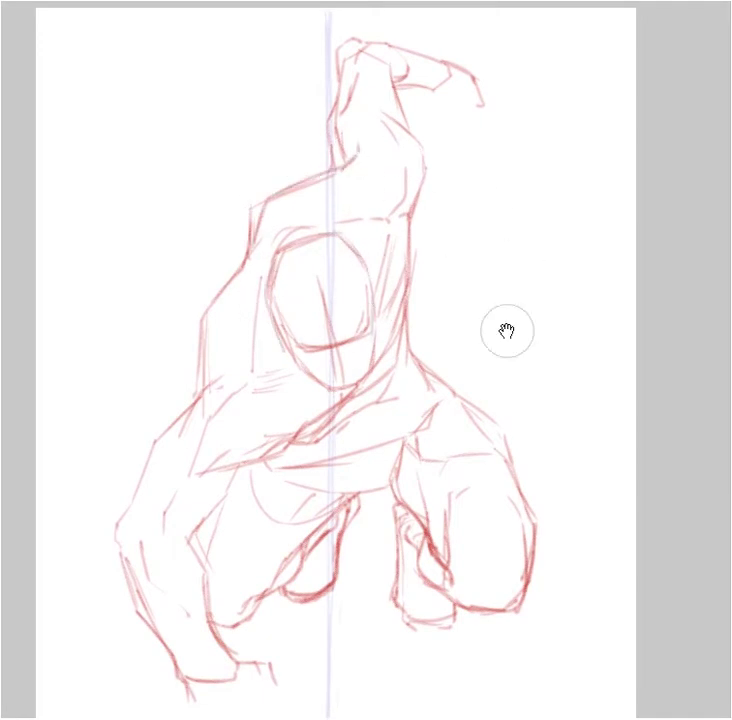
{"action": "left_click_drag", "start_coordinate": [471, 296], "coordinate": [477, 280]}
{"action": "left_click_drag", "start_coordinate": [191, 528], "coordinate": [244, 451]}
{"action": "mouse_move", "coordinate": [182, 572]}
{"action": "left_mouse_down"}
{"action": "mouse_move", "coordinate": [155, 555]}
{"action": "mouse_move", "coordinate": [181, 650]}
{"action": "left_mouse_up"}
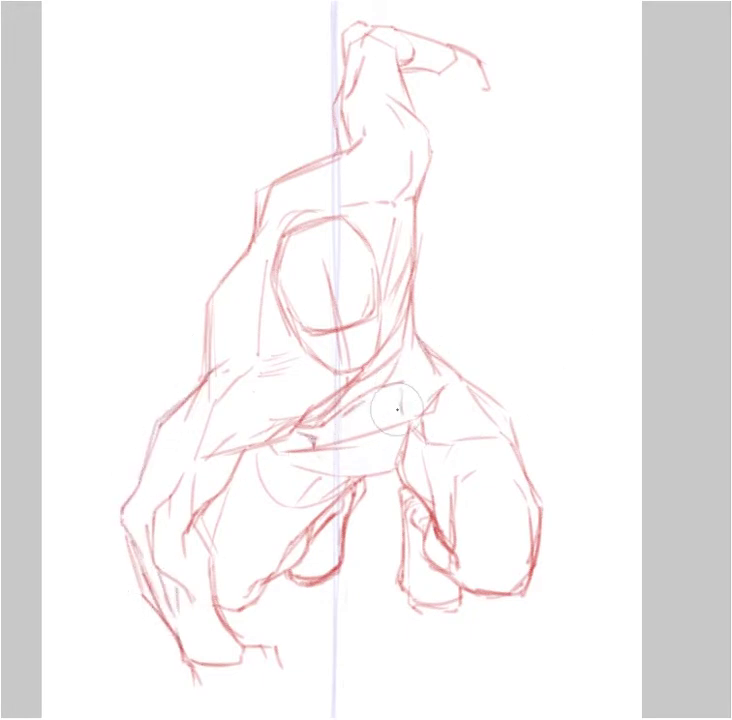
{"action": "mouse_move", "coordinate": [410, 297]}
{"action": "left_mouse_down"}
{"action": "mouse_move", "coordinate": [415, 245]}
{"action": "mouse_move", "coordinate": [421, 299]}
{"action": "mouse_move", "coordinate": [412, 217]}
{"action": "mouse_move", "coordinate": [410, 337]}
{"action": "left_mouse_up"}
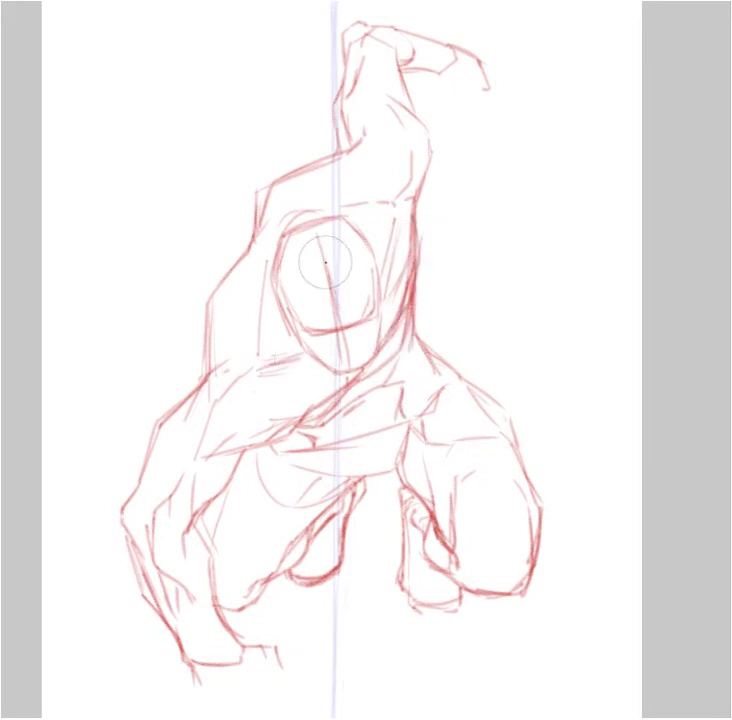
Sketch a large curved shape arching behind the shoulder opposite the raised arm
{"action": "mouse_move", "coordinate": [561, 260]}
{"action": "left_mouse_down"}
{"action": "mouse_move", "coordinate": [570, 309]}
{"action": "mouse_move", "coordinate": [579, 318]}
{"action": "left_mouse_up"}
{"action": "left_click_drag", "start_coordinate": [310, 155], "coordinate": [272, 238]}
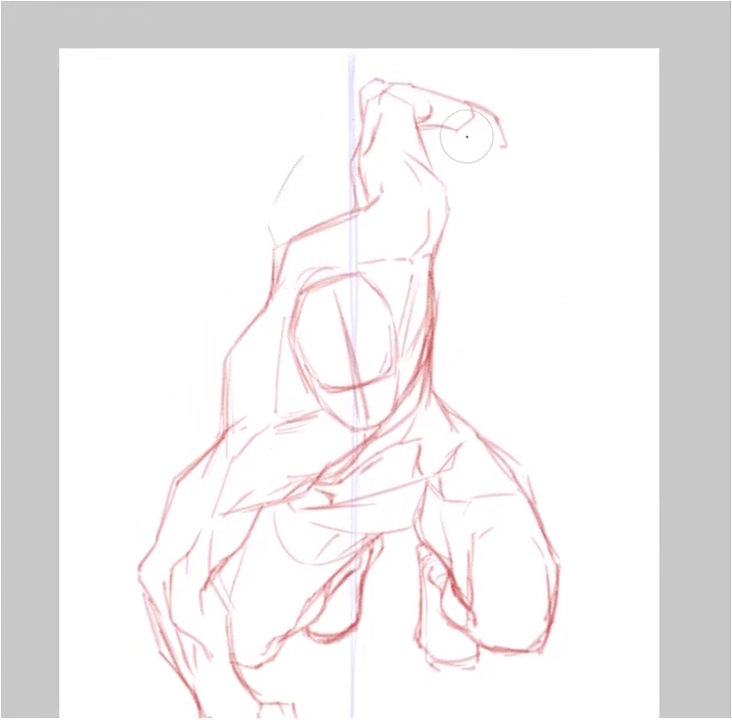
{"action": "mouse_move", "coordinate": [292, 277]}
{"action": "left_mouse_down"}
{"action": "mouse_move", "coordinate": [240, 299]}
{"action": "mouse_move", "coordinate": [246, 188]}
{"action": "left_mouse_up"}
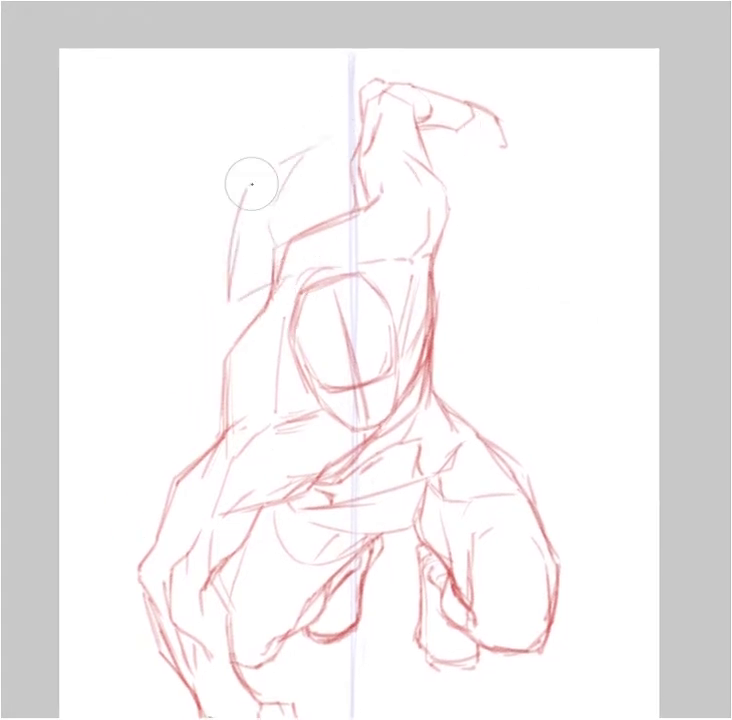
Sketch a matching curved contour beside the raised arm, undoing the unsatisfactory strokes
{"action": "left_click_drag", "start_coordinate": [442, 158], "coordinate": [514, 212]}
{"action": "left_click_drag", "start_coordinate": [512, 258], "coordinate": [461, 364]}
{"action": "key", "text": "ctrl+z"}
{"action": "key", "text": "ctrl+z"}
{"action": "left_click_drag", "start_coordinate": [502, 167], "coordinate": [443, 271]}
{"action": "key", "text": "ctrl+z"}
{"action": "mouse_move", "coordinate": [435, 146]}
{"action": "left_mouse_down"}
{"action": "mouse_move", "coordinate": [488, 165]}
{"action": "mouse_move", "coordinate": [454, 298]}
{"action": "left_mouse_up"}
{"action": "key", "text": "ctrl+z"}
{"action": "left_click_drag", "start_coordinate": [494, 175], "coordinate": [449, 261]}
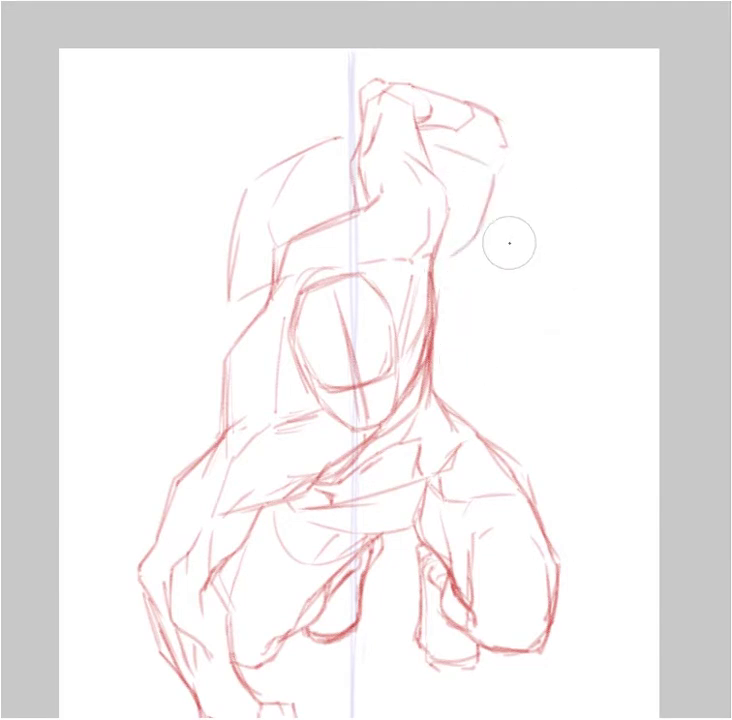
Darken the lower waist line and add contour lines to the thigh behind the lowered arm
{"action": "key", "text": "space"}
{"action": "left_click_drag", "start_coordinate": [577, 400], "coordinate": [577, 357]}
{"action": "left_click_drag", "start_coordinate": [302, 473], "coordinate": [387, 493]}
{"action": "left_click_drag", "start_coordinate": [304, 475], "coordinate": [381, 495]}
{"action": "mouse_move", "coordinate": [329, 477]}
{"action": "left_mouse_down"}
{"action": "mouse_move", "coordinate": [306, 523]}
{"action": "mouse_move", "coordinate": [261, 571]}
{"action": "left_mouse_up"}
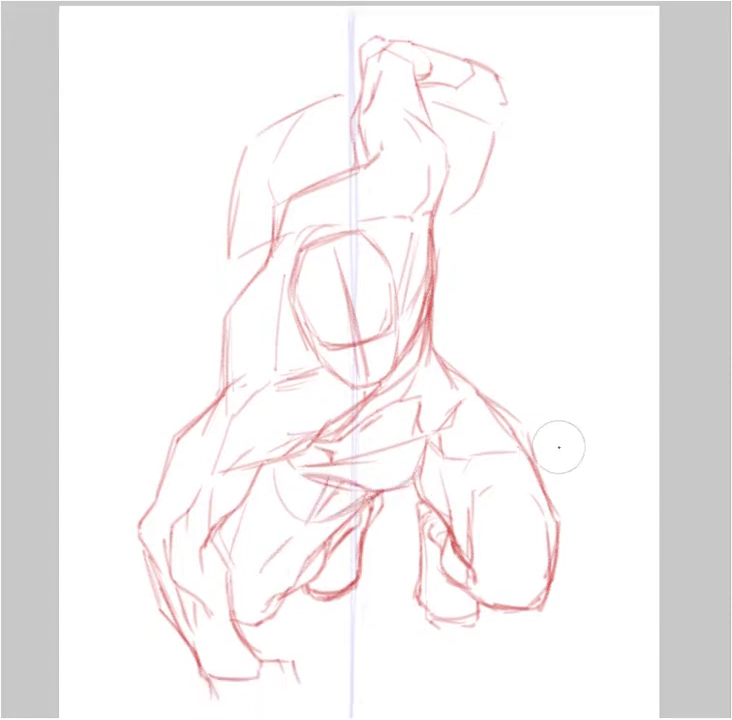
Strengthen the head's outer contour and rough in the ears on both sides
{"action": "left_click_drag", "start_coordinate": [367, 234], "coordinate": [397, 299]}
{"action": "mouse_move", "coordinate": [294, 252]}
{"action": "left_mouse_down"}
{"action": "mouse_move", "coordinate": [350, 229]}
{"action": "mouse_move", "coordinate": [398, 346]}
{"action": "left_mouse_up"}
{"action": "left_click_drag", "start_coordinate": [400, 256], "coordinate": [408, 287]}
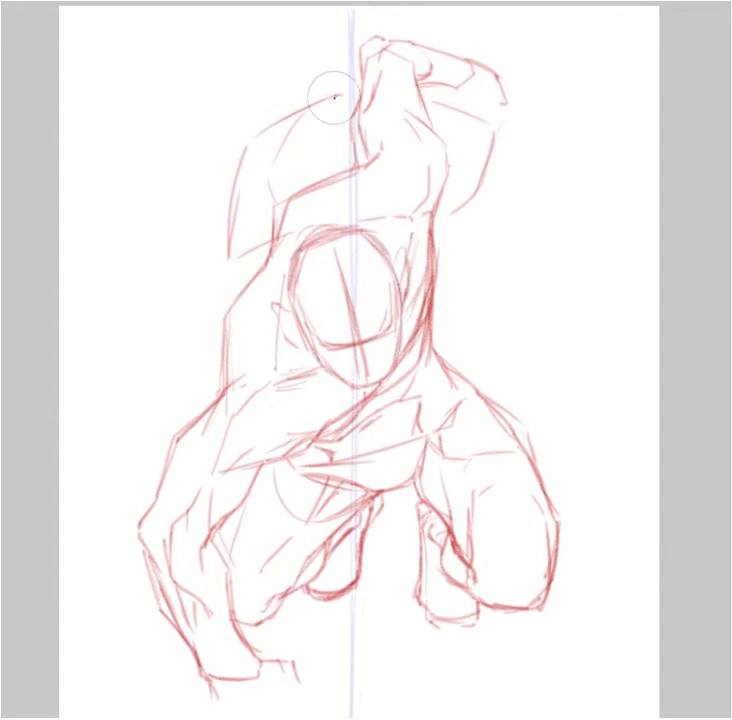
Close the leaf-shaped form beside the raised arm and add a hooked curve below it
{"action": "left_click_drag", "start_coordinate": [494, 133], "coordinate": [447, 236]}
{"action": "left_click_drag", "start_coordinate": [447, 166], "coordinate": [472, 241]}
{"action": "key", "text": "space"}
{"action": "left_click_drag", "start_coordinate": [554, 212], "coordinate": [566, 235]}
{"action": "key", "text": "space"}
{"action": "left_click_drag", "start_coordinate": [534, 428], "coordinate": [528, 354]}
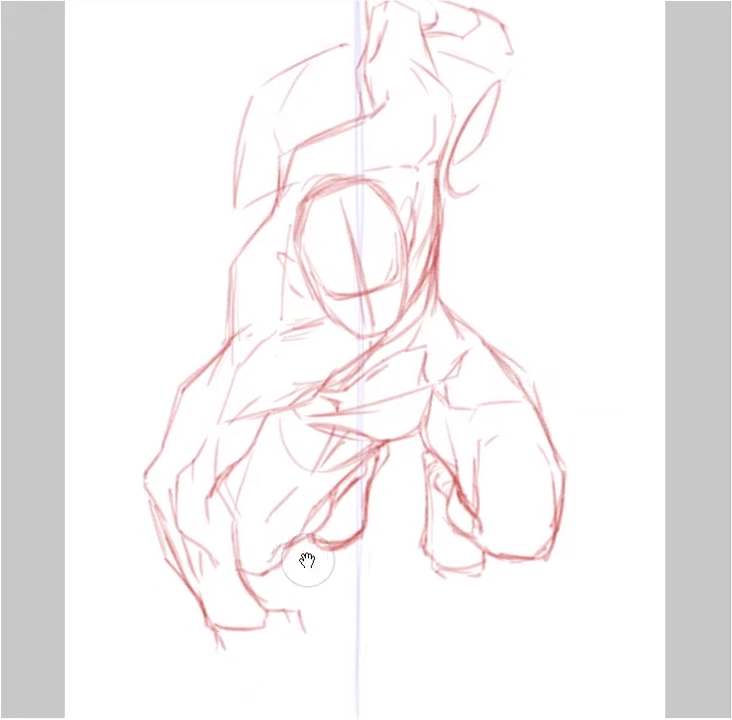
Add extended fingers to the hand of the raised arm
{"action": "left_click_drag", "start_coordinate": [502, 516], "coordinate": [488, 561]}
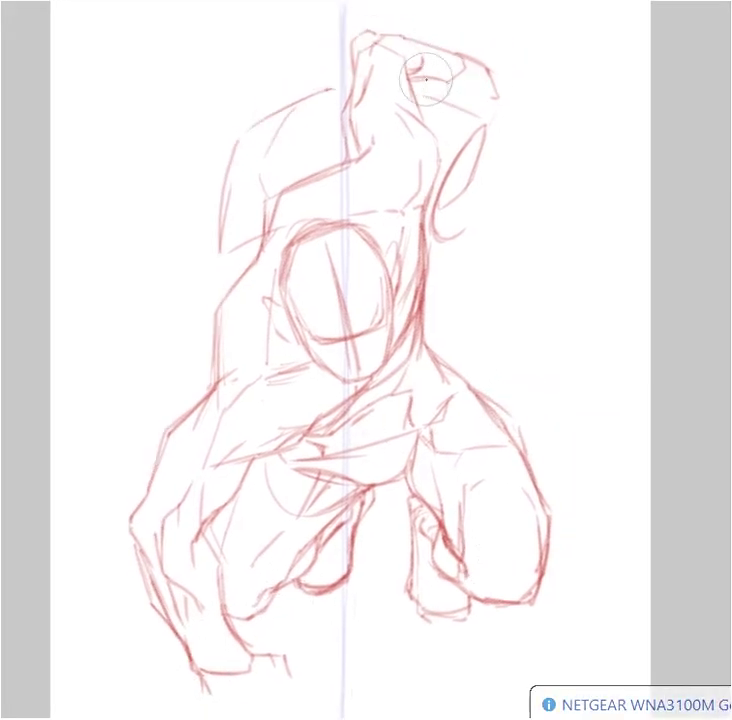
{"action": "mouse_move", "coordinate": [418, 41]}
{"action": "left_mouse_down"}
{"action": "mouse_move", "coordinate": [456, 46]}
{"action": "mouse_move", "coordinate": [517, 79]}
{"action": "left_mouse_up"}
{"action": "left_click_drag", "start_coordinate": [528, 229], "coordinate": [541, 180]}
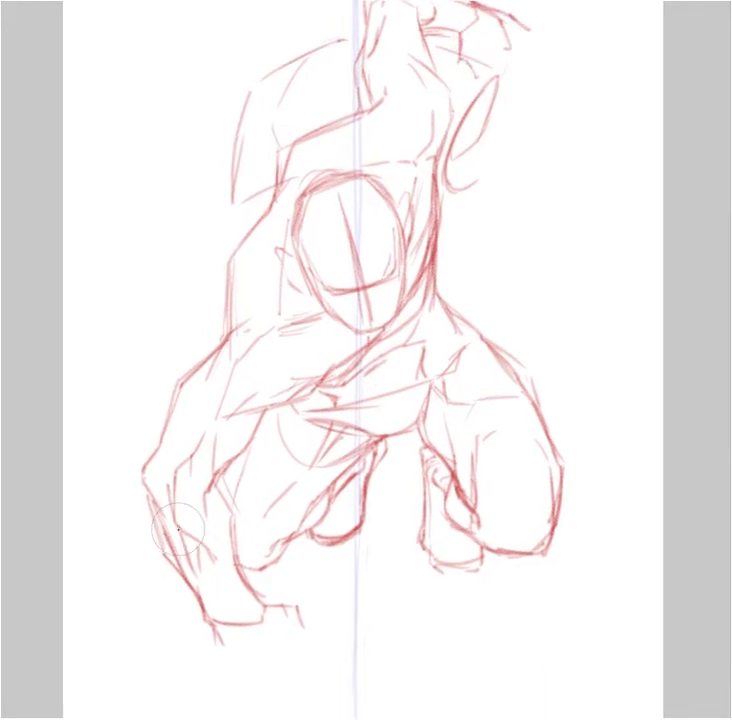
Sketch the facial features on the head, defining the ears, nose and mouth
{"action": "left_click_drag", "start_coordinate": [618, 407], "coordinate": [599, 485]}
{"action": "left_click_drag", "start_coordinate": [262, 330], "coordinate": [273, 368]}
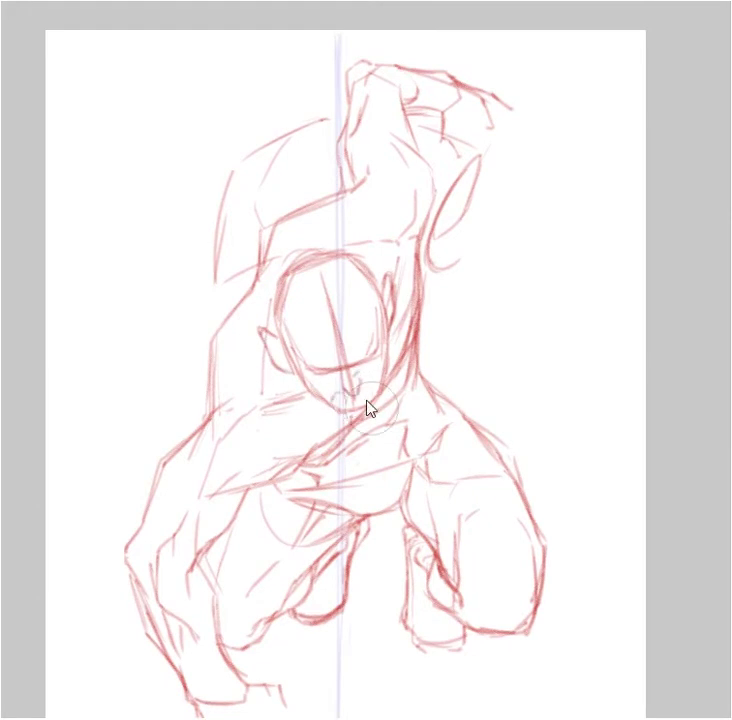
{"action": "left_click_drag", "start_coordinate": [330, 400], "coordinate": [362, 410]}
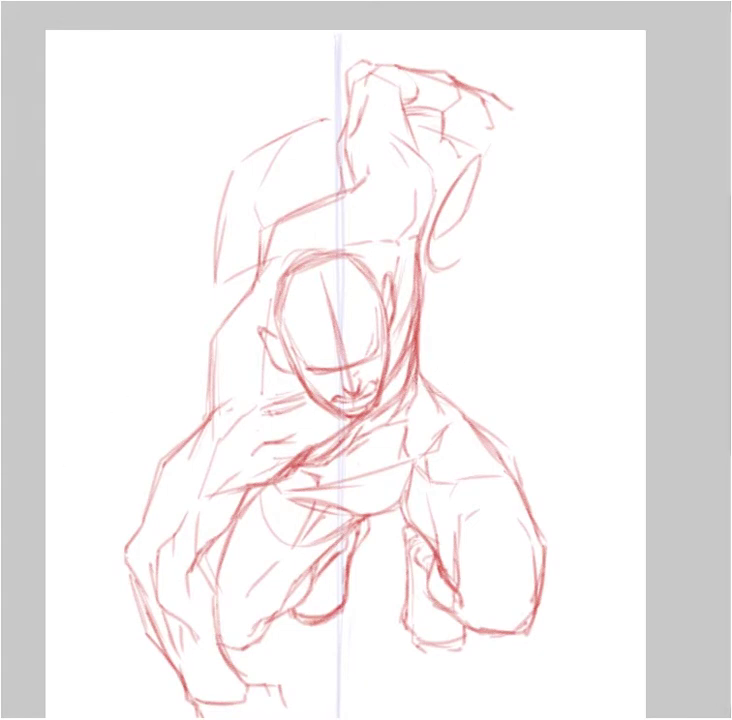
Sketch a blue guide stroke outside the lowered forearm and a curved blue brow line across the head
{"action": "left_click_drag", "start_coordinate": [485, 388], "coordinate": [518, 283]}
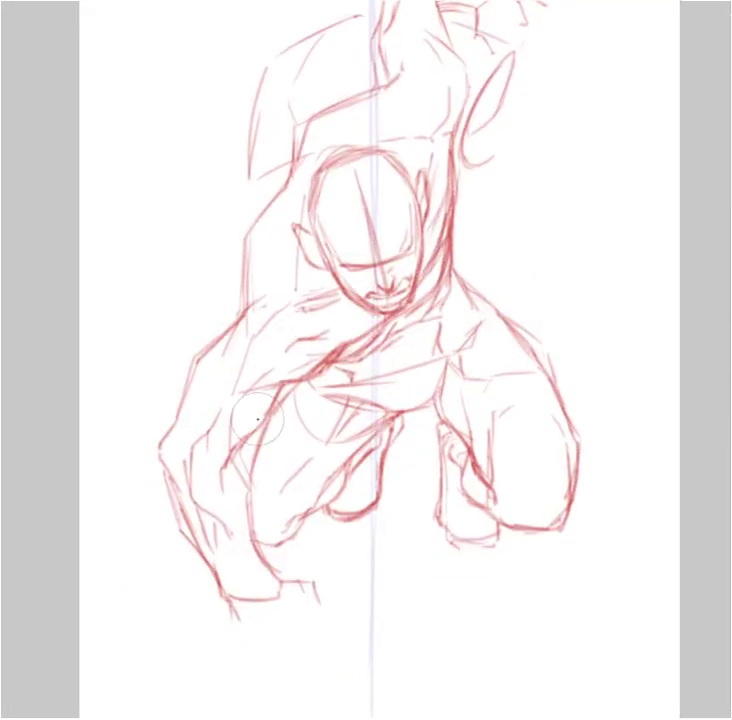
{"action": "left_click_drag", "start_coordinate": [280, 512], "coordinate": [248, 557]}
{"action": "left_click_drag", "start_coordinate": [130, 540], "coordinate": [102, 478]}
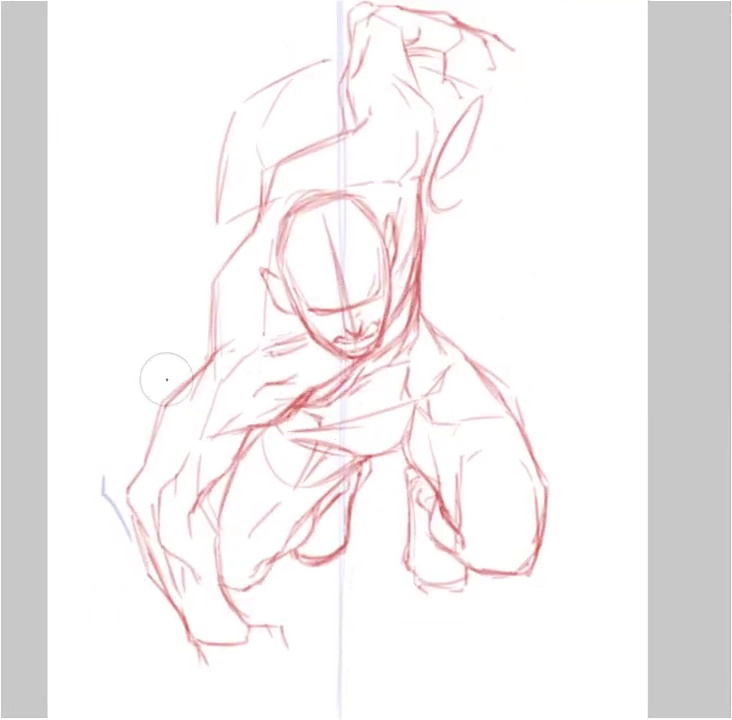
{"action": "left_click_drag", "start_coordinate": [299, 287], "coordinate": [346, 280]}
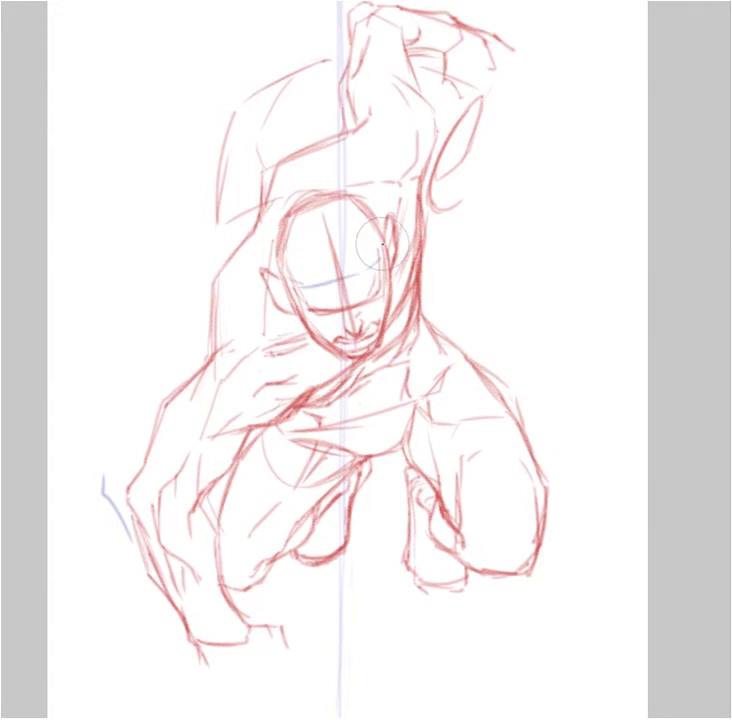
Select the head sketch with a freehand outline and adjust its placement and proportions with Free Transform
{"action": "mouse_move", "coordinate": [258, 262]}
{"action": "left_mouse_down"}
{"action": "mouse_move", "coordinate": [346, 170]}
{"action": "mouse_move", "coordinate": [395, 319]}
{"action": "mouse_move", "coordinate": [310, 327]}
{"action": "mouse_move", "coordinate": [287, 246]}
{"action": "left_mouse_up"}
{"action": "key", "text": "ctrl+t"}
{"action": "left_click_drag", "start_coordinate": [403, 180], "coordinate": [412, 172]}
{"action": "left_click_drag", "start_coordinate": [393, 239], "coordinate": [387, 243]}
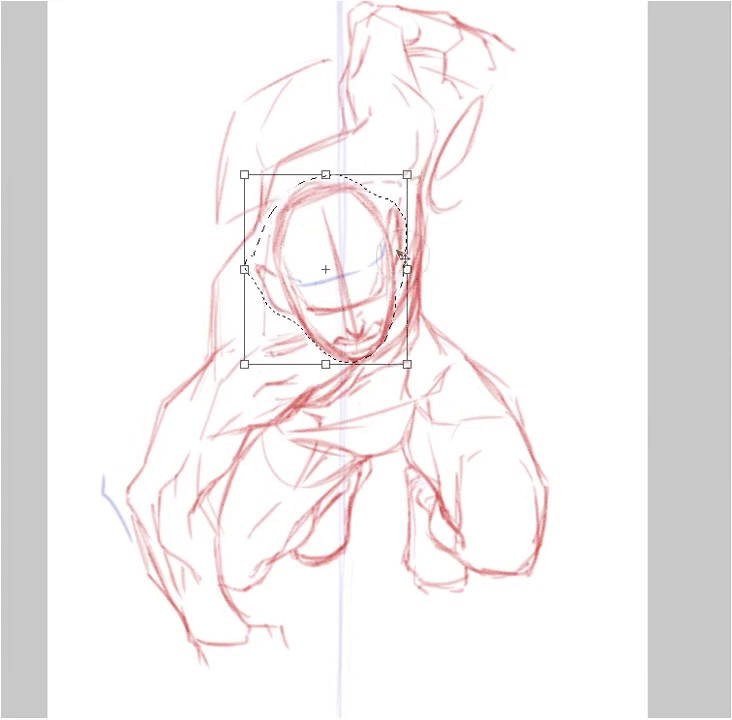
{"action": "key", "text": "Return"}
Sketch the brow, glaring eyes and a small forehead mark in blue, with hair strands fanning out from the forehead
{"action": "left_click_drag", "start_coordinate": [303, 287], "coordinate": [371, 272]}
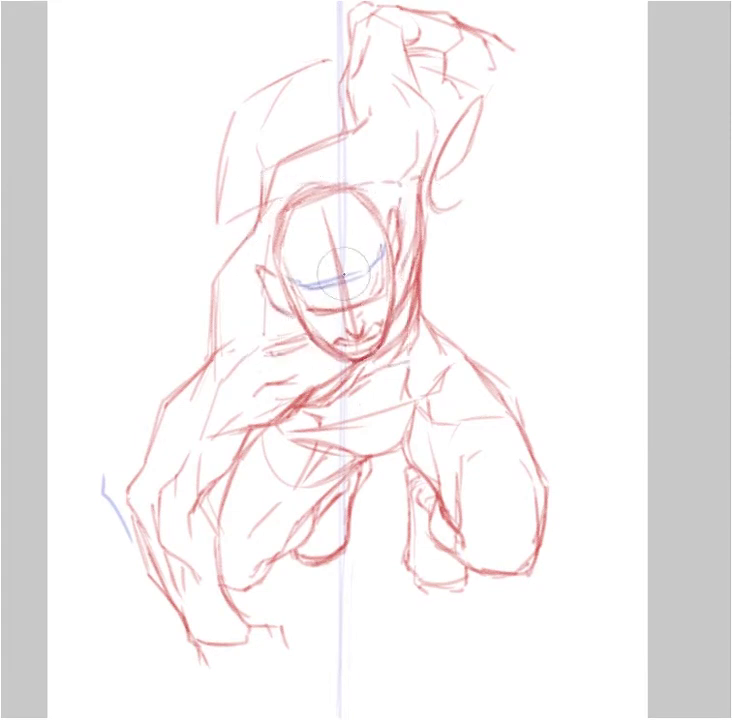
{"action": "mouse_move", "coordinate": [329, 259]}
{"action": "left_mouse_down"}
{"action": "mouse_move", "coordinate": [290, 248]}
{"action": "mouse_move", "coordinate": [268, 290]}
{"action": "left_mouse_up"}
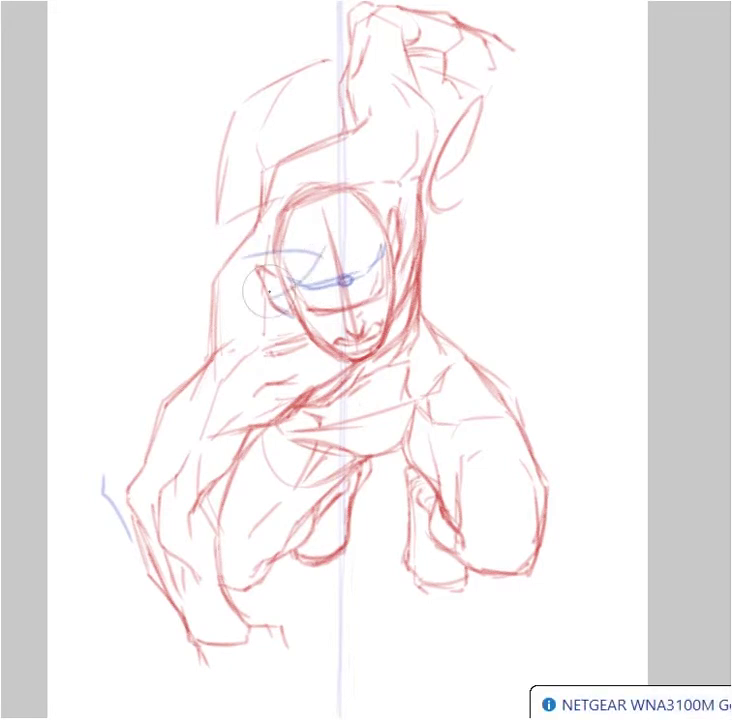
{"action": "mouse_move", "coordinate": [343, 258]}
{"action": "left_mouse_down"}
{"action": "mouse_move", "coordinate": [315, 204]}
{"action": "mouse_move", "coordinate": [358, 212]}
{"action": "mouse_move", "coordinate": [358, 168]}
{"action": "left_mouse_up"}
{"action": "left_click_drag", "start_coordinate": [311, 204], "coordinate": [288, 172]}
{"action": "left_click", "coordinate": [345, 279]}
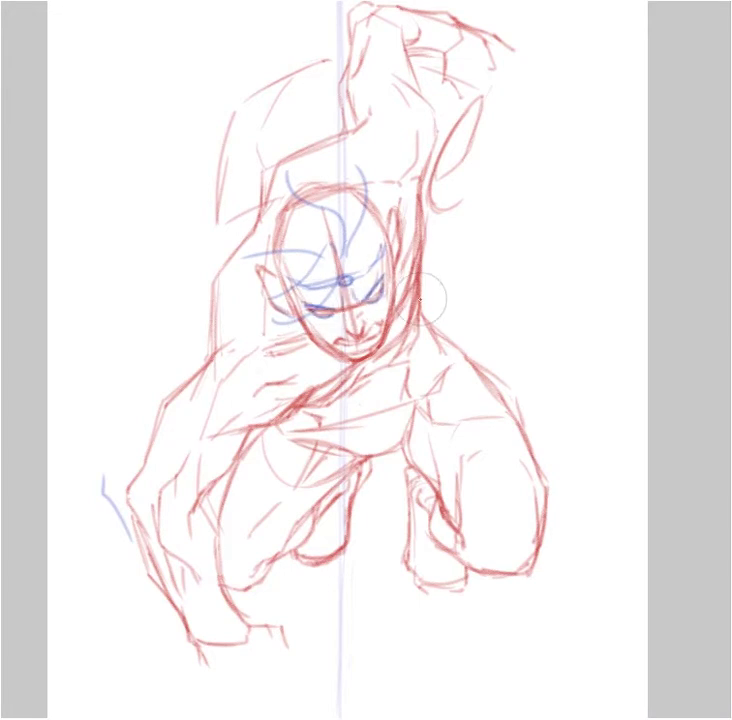
Build up spiky blue hair along the side and crown of the head, ending with strands over the far temple
{"action": "left_click_drag", "start_coordinate": [262, 230], "coordinate": [231, 176]}
{"action": "mouse_move", "coordinate": [270, 207]}
{"action": "left_mouse_down"}
{"action": "mouse_move", "coordinate": [260, 155]}
{"action": "mouse_move", "coordinate": [270, 188]}
{"action": "left_mouse_up"}
{"action": "mouse_move", "coordinate": [257, 165]}
{"action": "left_mouse_down"}
{"action": "mouse_move", "coordinate": [327, 171]}
{"action": "mouse_move", "coordinate": [314, 129]}
{"action": "left_mouse_up"}
{"action": "left_click_drag", "start_coordinate": [314, 129], "coordinate": [371, 180]}
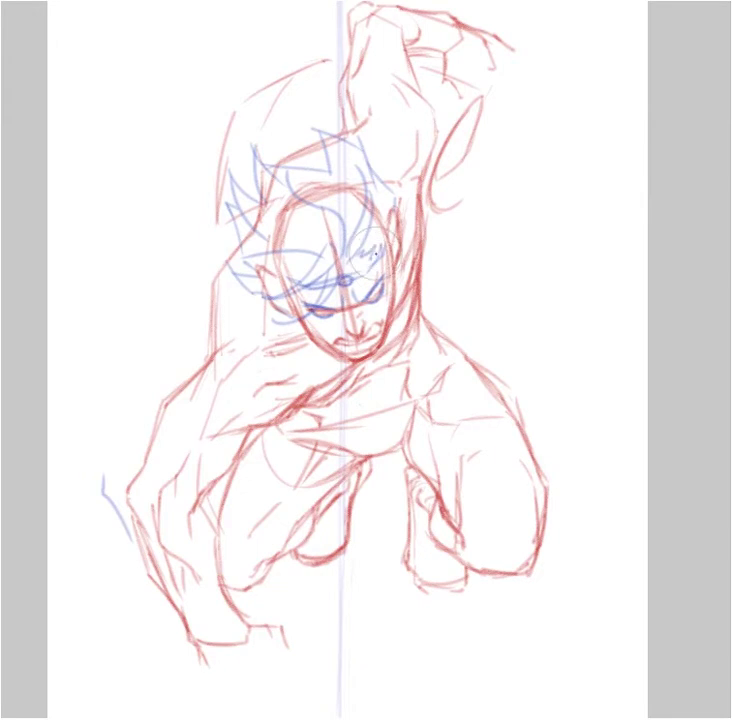
{"action": "left_click_drag", "start_coordinate": [364, 248], "coordinate": [408, 262]}
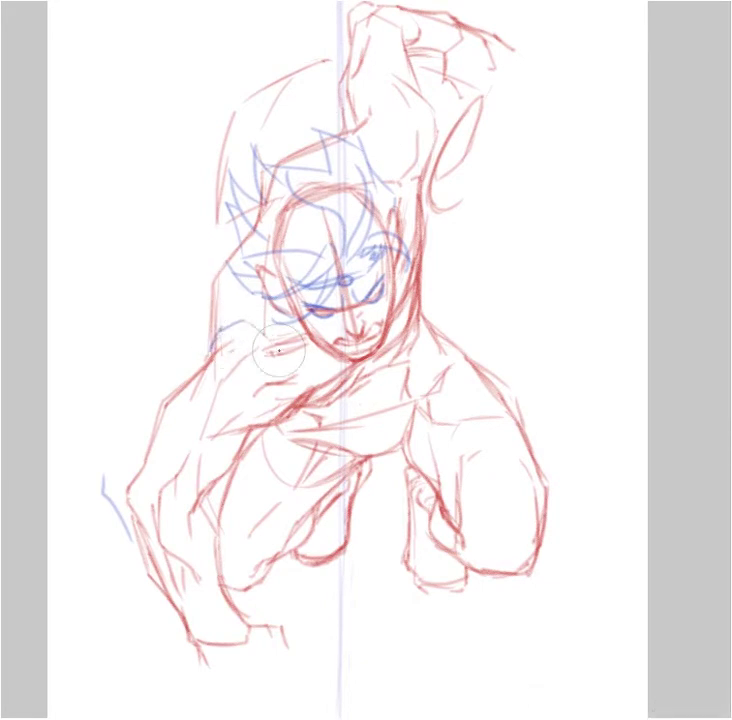
Draw rounded blue armour edges over the lowered arm's shoulder and around the upper part of the raised arm
{"action": "mouse_move", "coordinate": [245, 322]}
{"action": "left_mouse_down"}
{"action": "mouse_move", "coordinate": [297, 360]}
{"action": "mouse_move", "coordinate": [305, 393]}
{"action": "left_mouse_up"}
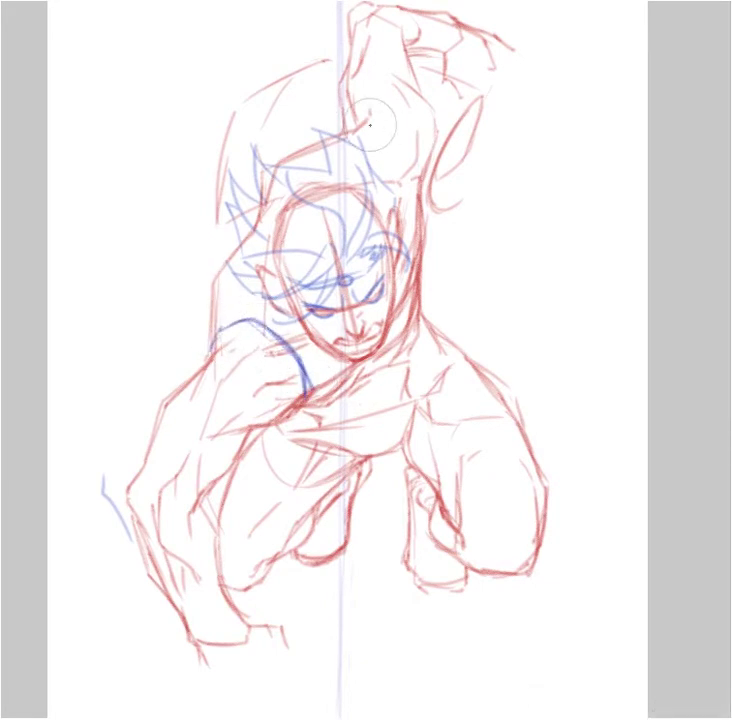
{"action": "left_click_drag", "start_coordinate": [347, 136], "coordinate": [406, 136]}
{"action": "key", "text": "ctrl+z"}
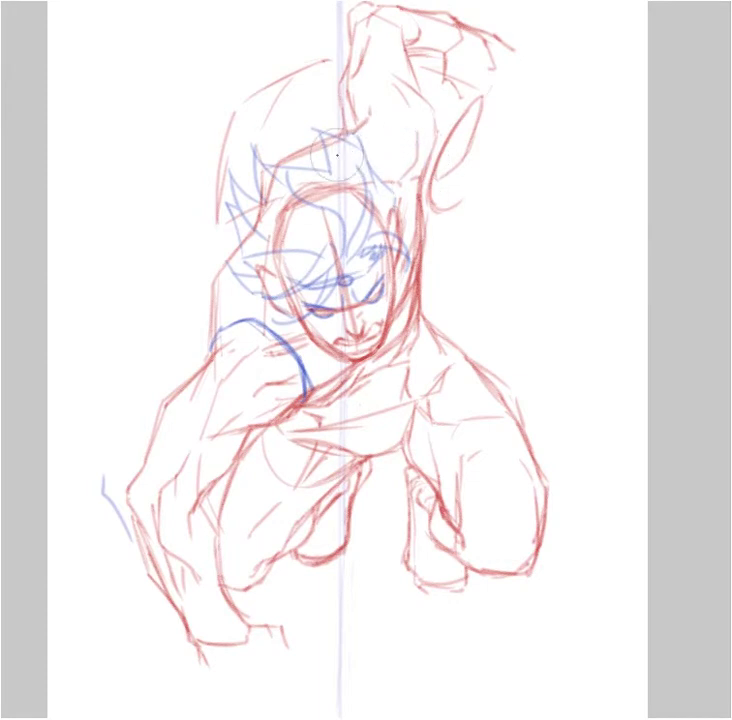
{"action": "mouse_move", "coordinate": [338, 128]}
{"action": "left_mouse_down"}
{"action": "mouse_move", "coordinate": [388, 51]}
{"action": "mouse_move", "coordinate": [441, 111]}
{"action": "left_mouse_up"}
{"action": "key", "text": "ctrl+z"}
{"action": "key", "text": "ctrl+z"}
{"action": "mouse_move", "coordinate": [341, 124]}
{"action": "left_mouse_down"}
{"action": "mouse_move", "coordinate": [399, 63]}
{"action": "mouse_move", "coordinate": [437, 98]}
{"action": "mouse_move", "coordinate": [436, 157]}
{"action": "left_mouse_up"}
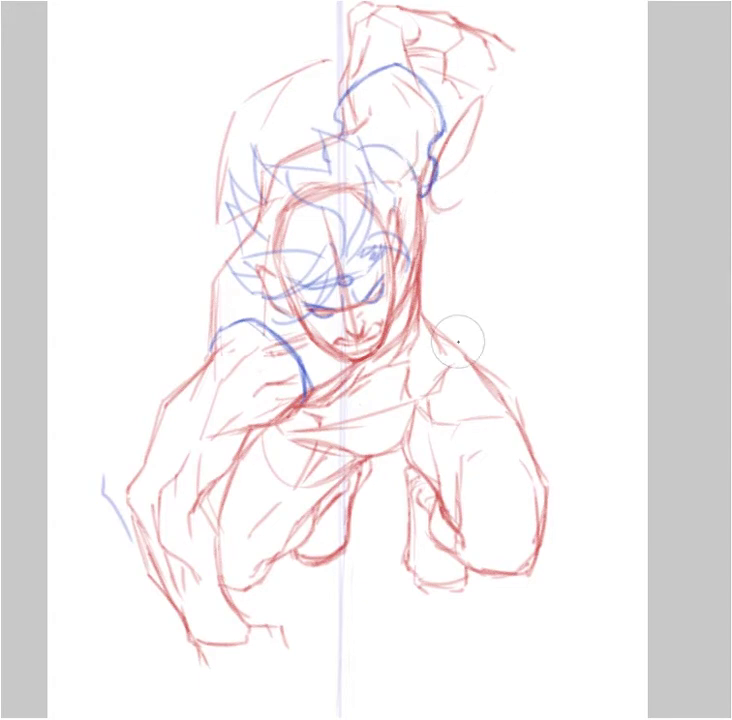
{"action": "left_click_drag", "start_coordinate": [88, 504], "coordinate": [123, 565]}
{"action": "key", "text": "ctrl+z"}
{"action": "key", "text": "ctrl+z"}
{"action": "key", "text": "ctrl+z"}
{"action": "key", "text": "ctrl+z"}
Place short blue slashes around the lowered forearm as the base for flying debris
{"action": "left_click_drag", "start_coordinate": [88, 503], "coordinate": [88, 561]}
{"action": "left_click_drag", "start_coordinate": [101, 614], "coordinate": [124, 647]}
{"action": "mouse_move", "coordinate": [132, 439]}
{"action": "left_mouse_down"}
{"action": "mouse_move", "coordinate": [145, 519]}
{"action": "mouse_move", "coordinate": [152, 517]}
{"action": "left_mouse_up"}
{"action": "key", "text": "ctrl+z"}
{"action": "left_click_drag", "start_coordinate": [234, 519], "coordinate": [249, 564]}
Scatter small blue oval fragments around the lowered forearm and wrist
{"action": "left_click_drag", "start_coordinate": [84, 610], "coordinate": [86, 613]}
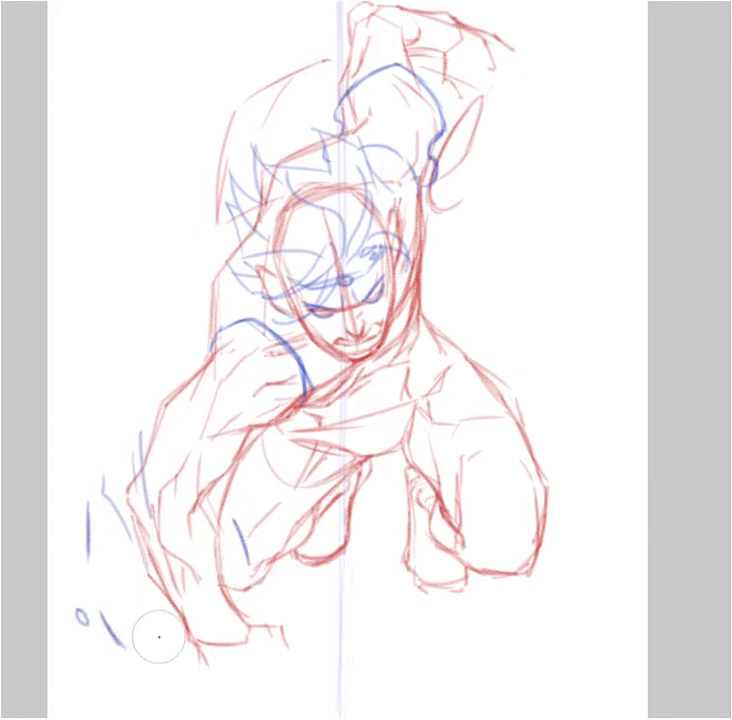
{"action": "left_click_drag", "start_coordinate": [152, 625], "coordinate": [152, 634]}
{"action": "left_click_drag", "start_coordinate": [68, 505], "coordinate": [68, 515]}
{"action": "left_click_drag", "start_coordinate": [172, 436], "coordinate": [172, 446]}
{"action": "left_click_drag", "start_coordinate": [285, 584], "coordinate": [286, 590]}
{"action": "left_click_drag", "start_coordinate": [258, 480], "coordinate": [258, 490]}
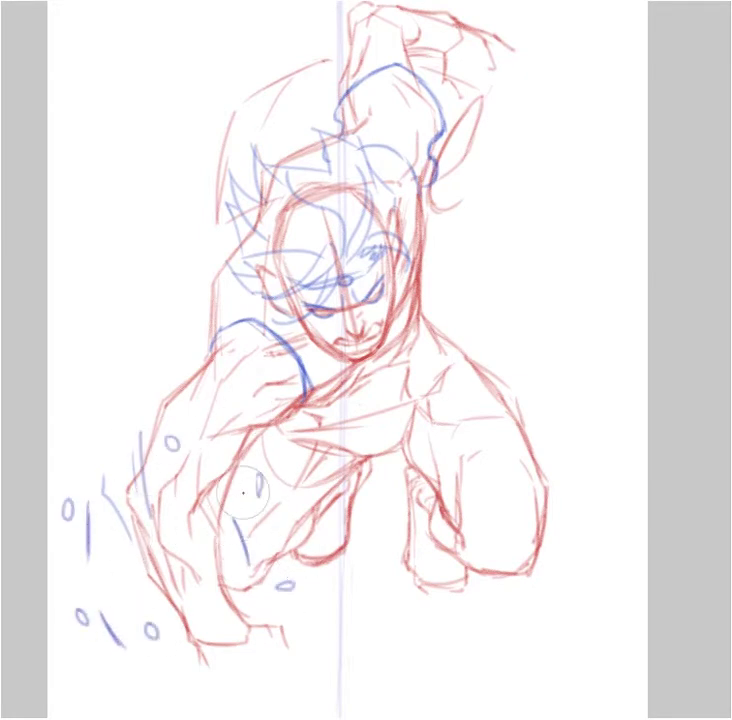
Build the slashes along the outer side of the lowered forearm into angular, blocky shards
{"action": "left_click_drag", "start_coordinate": [88, 548], "coordinate": [88, 568]}
{"action": "left_click_drag", "start_coordinate": [91, 562], "coordinate": [103, 564]}
{"action": "mouse_move", "coordinate": [88, 509]}
{"action": "left_mouse_down"}
{"action": "mouse_move", "coordinate": [105, 485]}
{"action": "mouse_move", "coordinate": [107, 565]}
{"action": "left_mouse_up"}
{"action": "mouse_move", "coordinate": [103, 614]}
{"action": "left_mouse_down"}
{"action": "mouse_move", "coordinate": [115, 611]}
{"action": "mouse_move", "coordinate": [128, 651]}
{"action": "left_mouse_up"}
{"action": "mouse_move", "coordinate": [163, 442]}
{"action": "left_mouse_down"}
{"action": "mouse_move", "coordinate": [143, 470]}
{"action": "mouse_move", "coordinate": [159, 463]}
{"action": "mouse_move", "coordinate": [149, 503]}
{"action": "mouse_move", "coordinate": [158, 544]}
{"action": "left_mouse_up"}
{"action": "left_click_drag", "start_coordinate": [171, 488], "coordinate": [162, 543]}
Add angular shards across the inner forearm and small block-shaped pieces around the wrist
{"action": "left_click_drag", "start_coordinate": [189, 587], "coordinate": [197, 614]}
{"action": "left_click_drag", "start_coordinate": [213, 623], "coordinate": [214, 624]}
{"action": "mouse_move", "coordinate": [105, 482]}
{"action": "left_mouse_down"}
{"action": "mouse_move", "coordinate": [110, 560]}
{"action": "mouse_move", "coordinate": [123, 507]}
{"action": "mouse_move", "coordinate": [124, 524]}
{"action": "mouse_move", "coordinate": [96, 570]}
{"action": "mouse_move", "coordinate": [129, 577]}
{"action": "left_mouse_up"}
{"action": "left_click_drag", "start_coordinate": [186, 508], "coordinate": [218, 517]}
{"action": "mouse_move", "coordinate": [186, 510]}
{"action": "left_mouse_down"}
{"action": "mouse_move", "coordinate": [227, 522]}
{"action": "mouse_move", "coordinate": [199, 533]}
{"action": "mouse_move", "coordinate": [257, 528]}
{"action": "mouse_move", "coordinate": [246, 523]}
{"action": "mouse_move", "coordinate": [277, 571]}
{"action": "mouse_move", "coordinate": [236, 533]}
{"action": "mouse_move", "coordinate": [247, 581]}
{"action": "left_mouse_up"}
{"action": "left_click_drag", "start_coordinate": [275, 534], "coordinate": [263, 556]}
{"action": "left_click_drag", "start_coordinate": [255, 597], "coordinate": [258, 611]}
{"action": "left_click_drag", "start_coordinate": [157, 653], "coordinate": [178, 658]}
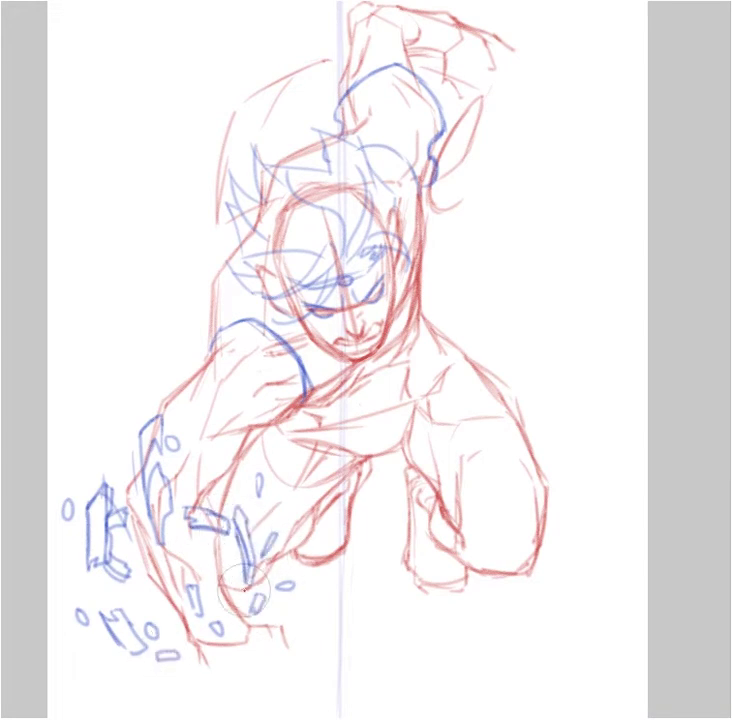
Fill the area around the fist with more small fragments and place two loose pieces above the elbow
{"action": "left_click_drag", "start_coordinate": [178, 543], "coordinate": [180, 580]}
{"action": "mouse_move", "coordinate": [164, 630]}
{"action": "left_mouse_down"}
{"action": "mouse_move", "coordinate": [193, 641]}
{"action": "mouse_move", "coordinate": [206, 628]}
{"action": "mouse_move", "coordinate": [212, 642]}
{"action": "mouse_move", "coordinate": [253, 609]}
{"action": "left_mouse_up"}
{"action": "left_click_drag", "start_coordinate": [146, 602], "coordinate": [157, 620]}
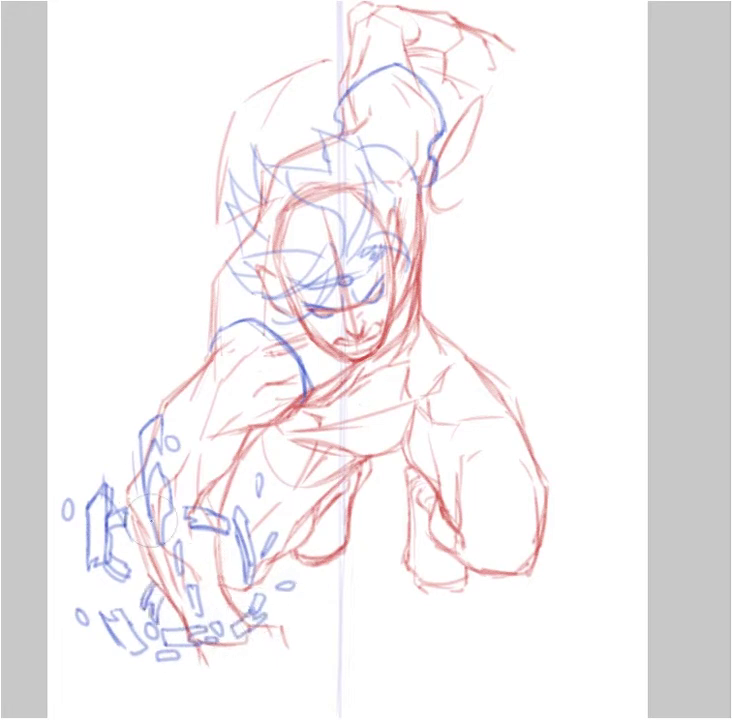
{"action": "left_click_drag", "start_coordinate": [100, 404], "coordinate": [101, 425]}
{"action": "left_click", "coordinate": [137, 383]}
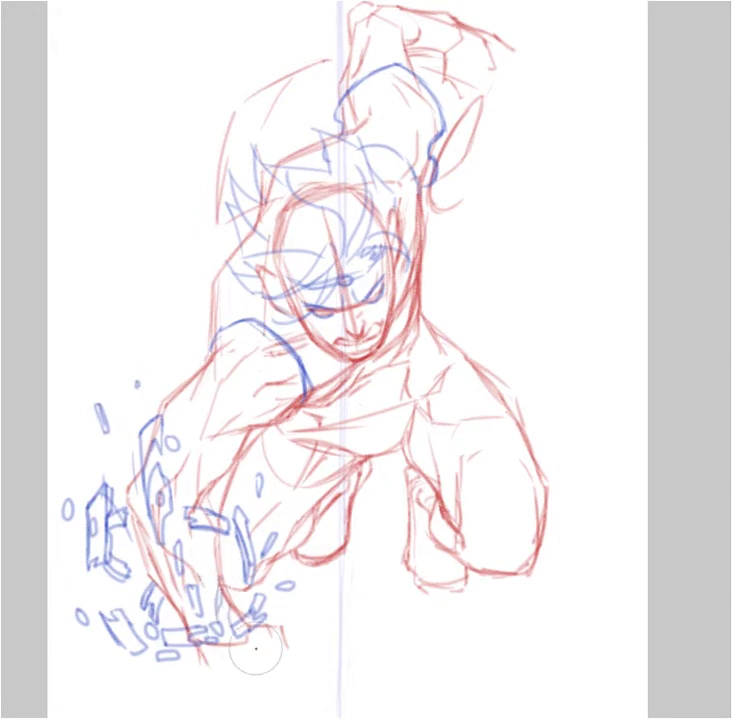
Sketch jagged blue ground pieces directly beneath the planted fist
{"action": "scroll", "coordinate": [204, 572], "scroll_direction": "down", "scroll_amount": 2}
{"action": "left_click_drag", "start_coordinate": [286, 567], "coordinate": [297, 598]}
{"action": "mouse_move", "coordinate": [160, 593]}
{"action": "left_mouse_down"}
{"action": "mouse_move", "coordinate": [190, 616]}
{"action": "mouse_move", "coordinate": [223, 627]}
{"action": "mouse_move", "coordinate": [258, 614]}
{"action": "left_mouse_up"}
Draw green perspective lines radiating from the figure toward the lower corners and both sides of the page
{"action": "left_click_drag", "start_coordinate": [110, 551], "coordinate": [49, 590]}
{"action": "left_click_drag", "start_coordinate": [310, 480], "coordinate": [237, 626]}
{"action": "left_click_drag", "start_coordinate": [407, 500], "coordinate": [451, 672]}
{"action": "left_click_drag", "start_coordinate": [528, 500], "coordinate": [650, 622]}
{"action": "left_click_drag", "start_coordinate": [580, 407], "coordinate": [652, 429]}
{"action": "left_click_drag", "start_coordinate": [125, 397], "coordinate": [50, 413]}
{"action": "mouse_move", "coordinate": [159, 314]}
{"action": "left_mouse_down"}
{"action": "mouse_move", "coordinate": [152, 374]}
{"action": "mouse_move", "coordinate": [44, 352]}
{"action": "left_mouse_up"}
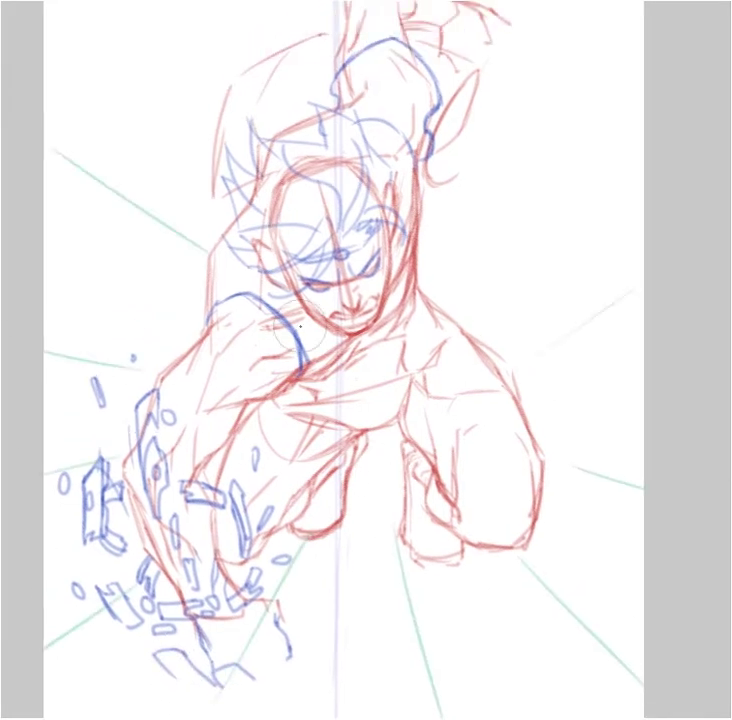
Add green radiating perspective lines above the lowered shoulder and up past the raised arm
{"action": "left_click_drag", "start_coordinate": [38, 139], "coordinate": [203, 255]}
{"action": "left_click_drag", "start_coordinate": [337, 364], "coordinate": [319, 379]}
{"action": "key", "text": "ctrl+z"}
{"action": "left_click_drag", "start_coordinate": [60, 212], "coordinate": [190, 328]}
{"action": "left_click_drag", "start_coordinate": [120, 12], "coordinate": [205, 155]}
{"action": "left_click_drag", "start_coordinate": [373, 222], "coordinate": [449, 40]}
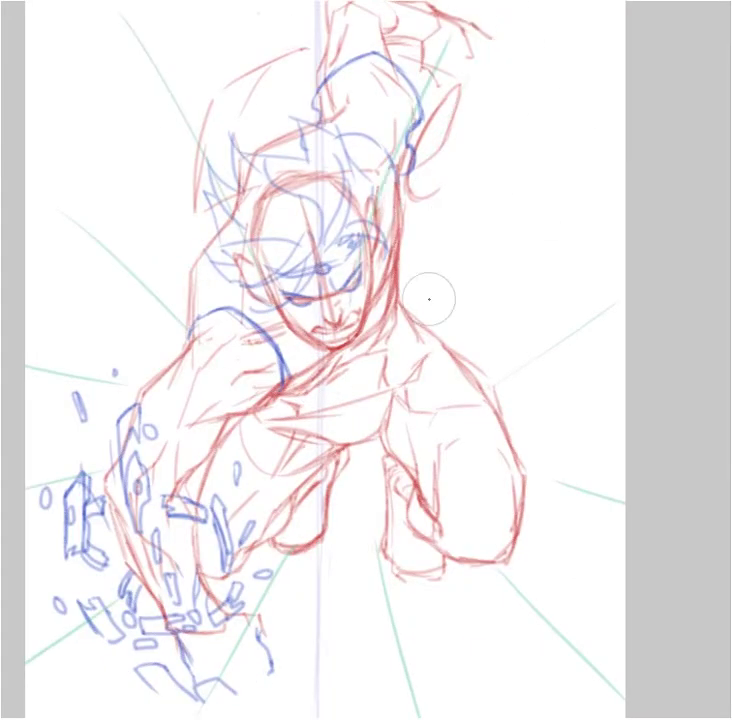
Extend the green radiating lines outward past the far shoulder and knee, and reinforce those below the figure
{"action": "left_click_drag", "start_coordinate": [413, 320], "coordinate": [611, 75]}
{"action": "key", "text": "ctrl+z"}
{"action": "left_click_drag", "start_coordinate": [428, 330], "coordinate": [624, 132]}
{"action": "left_click_drag", "start_coordinate": [495, 385], "coordinate": [626, 310]}
{"action": "left_click_drag", "start_coordinate": [118, 431], "coordinate": [25, 434]}
{"action": "left_click_drag", "start_coordinate": [512, 426], "coordinate": [617, 424]}
{"action": "left_click_drag", "start_coordinate": [361, 498], "coordinate": [384, 585]}
{"action": "left_click_drag", "start_coordinate": [394, 611], "coordinate": [404, 520]}
{"action": "left_click_drag", "start_coordinate": [218, 608], "coordinate": [174, 700]}
Draw curved green cross lines over the radiating guides to form a warped perspective grid around the figure
{"action": "left_click_drag", "start_coordinate": [160, 420], "coordinate": [635, 403]}
{"action": "mouse_move", "coordinate": [37, 520]}
{"action": "left_mouse_down"}
{"action": "mouse_move", "coordinate": [731, 470]}
{"action": "mouse_move", "coordinate": [635, 514]}
{"action": "left_mouse_up"}
{"action": "key", "text": "ctrl+z"}
{"action": "left_click_drag", "start_coordinate": [34, 642], "coordinate": [635, 630]}
{"action": "left_click_drag", "start_coordinate": [588, 536], "coordinate": [600, 614]}
{"action": "left_click_drag", "start_coordinate": [49, 283], "coordinate": [188, 266]}
{"action": "key", "text": "ctrl+z"}
{"action": "scroll", "coordinate": [36, 286], "scroll_direction": "up", "scroll_amount": 2}
{"action": "left_click_drag", "start_coordinate": [74, 70], "coordinate": [516, 29]}
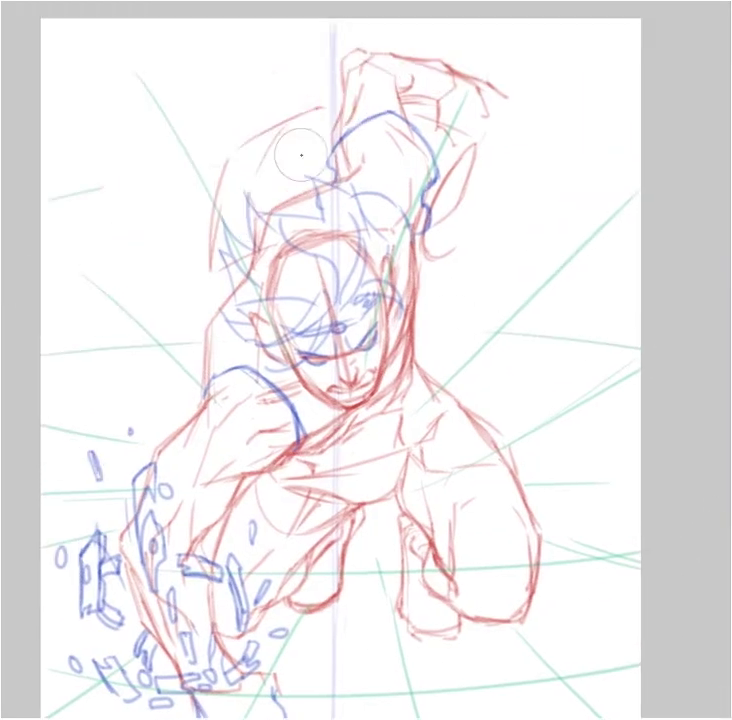
Draw curved blue bands around the lowered upper arm and forearm, and add a small rock below the hand
{"action": "left_click_drag", "start_coordinate": [400, 379], "coordinate": [410, 306]}
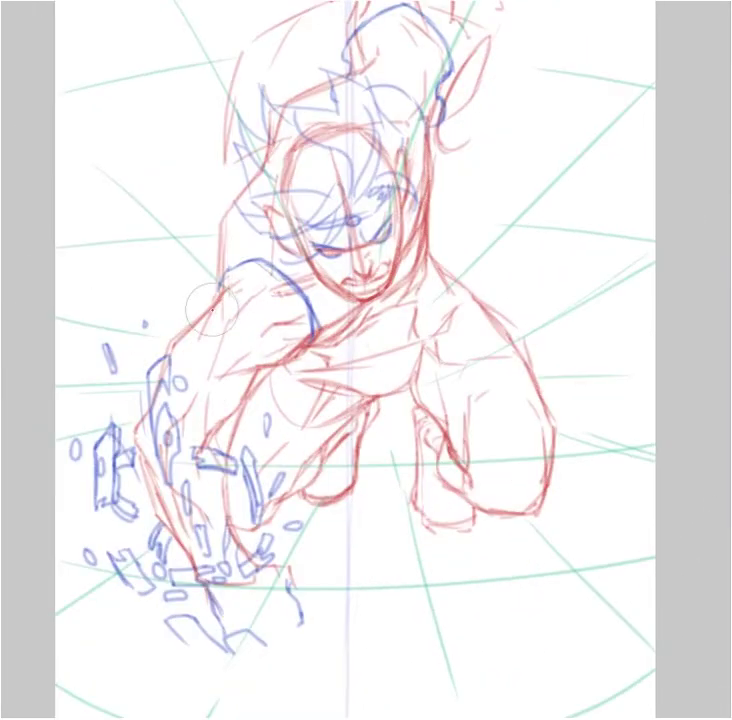
{"action": "mouse_move", "coordinate": [235, 280]}
{"action": "left_mouse_down"}
{"action": "mouse_move", "coordinate": [240, 330]}
{"action": "mouse_move", "coordinate": [250, 300]}
{"action": "mouse_move", "coordinate": [200, 385]}
{"action": "mouse_move", "coordinate": [208, 366]}
{"action": "left_mouse_up"}
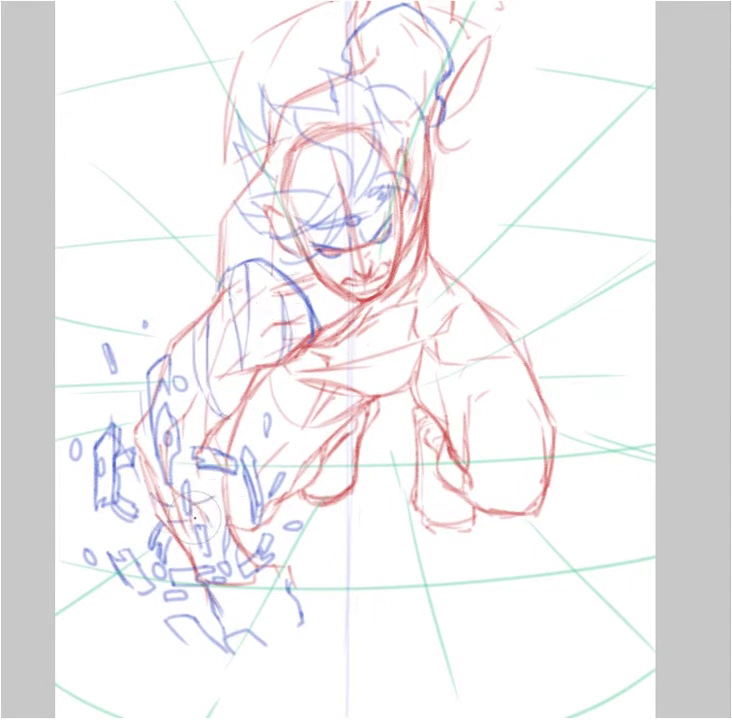
{"action": "left_click_drag", "start_coordinate": [277, 632], "coordinate": [306, 643]}
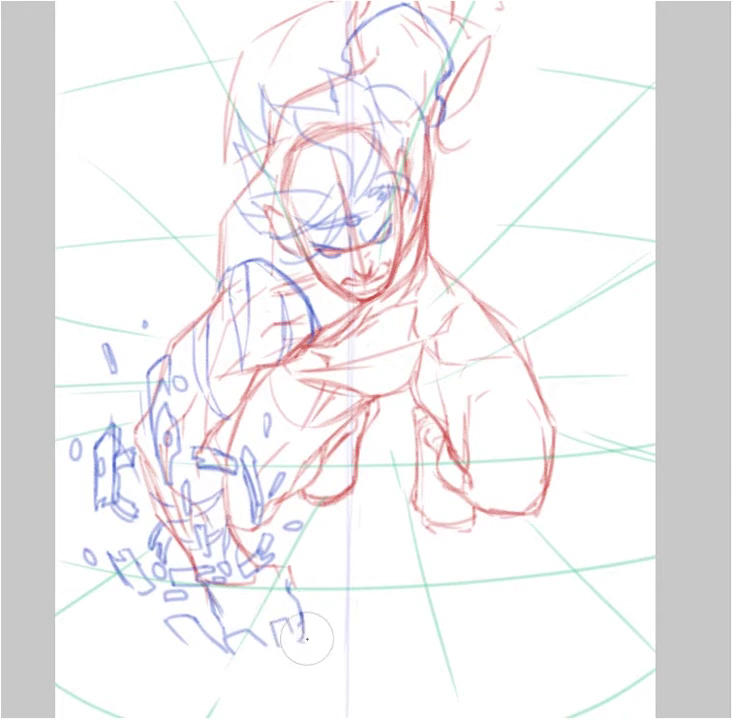
Draw branching blue ground cracks spreading from the fist toward the near corner and bottom of the page
{"action": "left_click_drag", "start_coordinate": [194, 646], "coordinate": [154, 655]}
{"action": "left_click_drag", "start_coordinate": [212, 661], "coordinate": [171, 680]}
{"action": "left_click_drag", "start_coordinate": [126, 659], "coordinate": [56, 665]}
{"action": "mouse_move", "coordinate": [146, 666]}
{"action": "left_mouse_down"}
{"action": "mouse_move", "coordinate": [178, 614]}
{"action": "mouse_move", "coordinate": [84, 648]}
{"action": "mouse_move", "coordinate": [139, 691]}
{"action": "mouse_move", "coordinate": [147, 673]}
{"action": "mouse_move", "coordinate": [242, 621]}
{"action": "mouse_move", "coordinate": [310, 626]}
{"action": "mouse_move", "coordinate": [350, 683]}
{"action": "mouse_move", "coordinate": [337, 657]}
{"action": "mouse_move", "coordinate": [327, 655]}
{"action": "mouse_move", "coordinate": [340, 703]}
{"action": "left_mouse_up"}
{"action": "mouse_move", "coordinate": [88, 568]}
{"action": "left_mouse_down"}
{"action": "mouse_move", "coordinate": [163, 575]}
{"action": "mouse_move", "coordinate": [196, 564]}
{"action": "left_mouse_up"}
{"action": "key", "text": "ctrl+z"}
{"action": "mouse_move", "coordinate": [165, 568]}
{"action": "left_mouse_down"}
{"action": "mouse_move", "coordinate": [191, 583]}
{"action": "mouse_move", "coordinate": [88, 575]}
{"action": "mouse_move", "coordinate": [78, 507]}
{"action": "mouse_move", "coordinate": [160, 540]}
{"action": "left_mouse_up"}
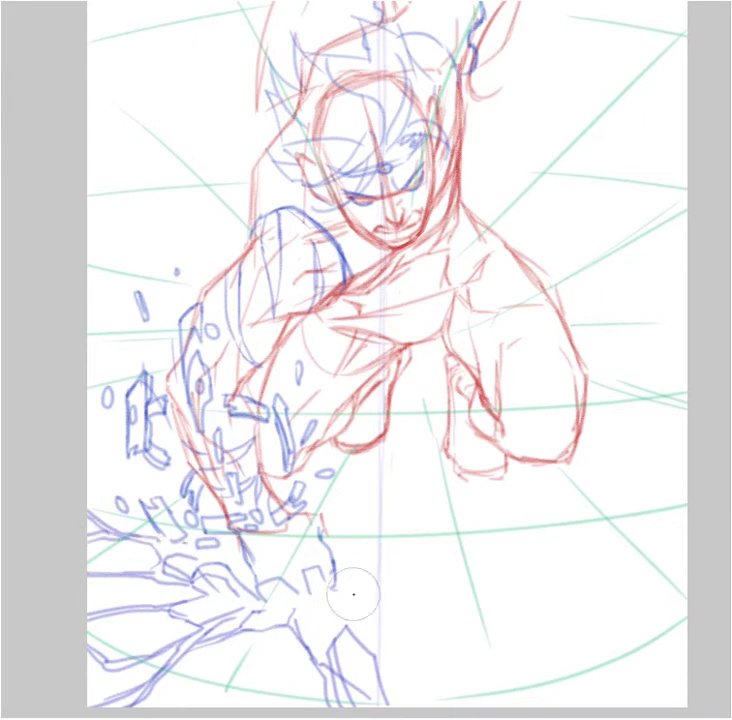
Add broken slabs and upright spikes of rock around the fist's impact point
{"action": "scroll", "coordinate": [357, 578], "scroll_direction": "down", "scroll_amount": 2}
{"action": "mouse_move", "coordinate": [266, 569]}
{"action": "left_mouse_down"}
{"action": "mouse_move", "coordinate": [299, 561]}
{"action": "mouse_move", "coordinate": [257, 568]}
{"action": "left_mouse_up"}
{"action": "left_click_drag", "start_coordinate": [180, 577], "coordinate": [256, 554]}
{"action": "mouse_move", "coordinate": [226, 505]}
{"action": "left_mouse_down"}
{"action": "mouse_move", "coordinate": [235, 540]}
{"action": "mouse_move", "coordinate": [286, 528]}
{"action": "left_mouse_up"}
{"action": "left_click_drag", "start_coordinate": [333, 522], "coordinate": [343, 481]}
{"action": "scroll", "coordinate": [357, 434], "scroll_direction": "up", "scroll_amount": 3}
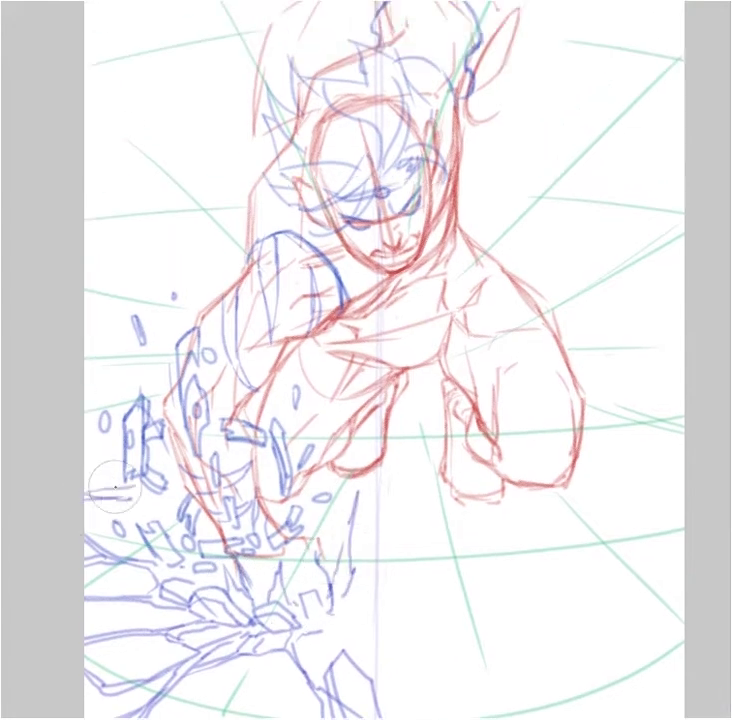
Extend the ground cracks across the foreground below the feet and scatter rock fragments over them
{"action": "left_click_drag", "start_coordinate": [479, 528], "coordinate": [473, 501]}
{"action": "mouse_move", "coordinate": [334, 567]}
{"action": "left_mouse_down"}
{"action": "mouse_move", "coordinate": [345, 500]}
{"action": "mouse_move", "coordinate": [394, 488]}
{"action": "mouse_move", "coordinate": [412, 556]}
{"action": "mouse_move", "coordinate": [432, 557]}
{"action": "mouse_move", "coordinate": [436, 566]}
{"action": "left_mouse_up"}
{"action": "left_click_drag", "start_coordinate": [332, 592], "coordinate": [494, 601]}
{"action": "left_click_drag", "start_coordinate": [528, 604], "coordinate": [461, 587]}
{"action": "left_click_drag", "start_coordinate": [301, 569], "coordinate": [485, 598]}
{"action": "left_click_drag", "start_coordinate": [485, 598], "coordinate": [392, 641]}
{"action": "mouse_move", "coordinate": [340, 622]}
{"action": "left_mouse_down"}
{"action": "mouse_move", "coordinate": [408, 614]}
{"action": "mouse_move", "coordinate": [457, 624]}
{"action": "mouse_move", "coordinate": [493, 582]}
{"action": "mouse_move", "coordinate": [490, 528]}
{"action": "mouse_move", "coordinate": [474, 572]}
{"action": "mouse_move", "coordinate": [444, 564]}
{"action": "mouse_move", "coordinate": [560, 566]}
{"action": "mouse_move", "coordinate": [552, 564]}
{"action": "mouse_move", "coordinate": [608, 552]}
{"action": "mouse_move", "coordinate": [564, 503]}
{"action": "mouse_move", "coordinate": [498, 513]}
{"action": "left_mouse_up"}
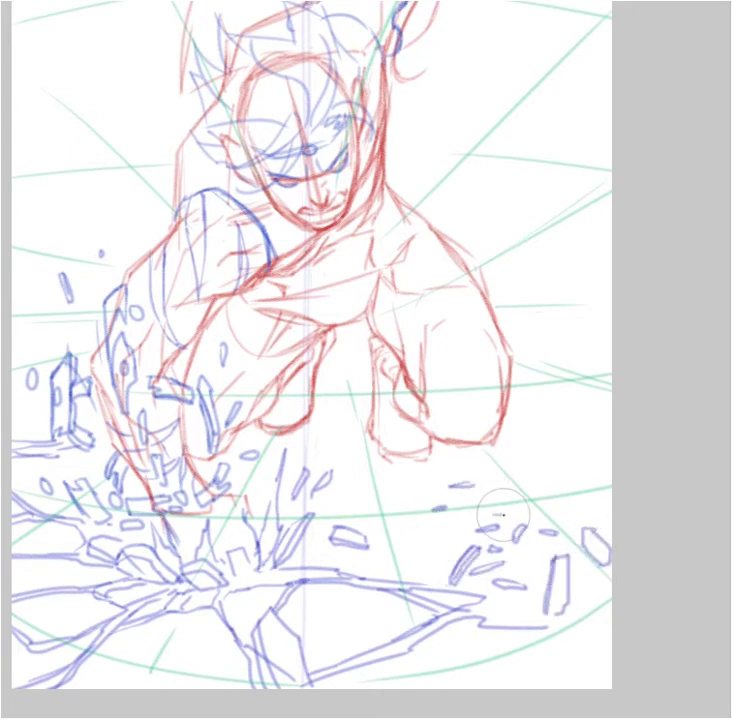
Draw two long slanted blue lines beside the bent knee, with small fragments near them
{"action": "mouse_move", "coordinate": [612, 16]}
{"action": "left_mouse_down"}
{"action": "mouse_move", "coordinate": [531, 503]}
{"action": "mouse_move", "coordinate": [520, 474]}
{"action": "mouse_move", "coordinate": [528, 438]}
{"action": "mouse_move", "coordinate": [510, 573]}
{"action": "left_mouse_up"}
{"action": "key", "text": "ctrl+z"}
{"action": "key", "text": "ctrl+z"}
{"action": "left_click_drag", "start_coordinate": [518, 441], "coordinate": [522, 452]}
{"action": "left_click_drag", "start_coordinate": [611, 362], "coordinate": [584, 504]}
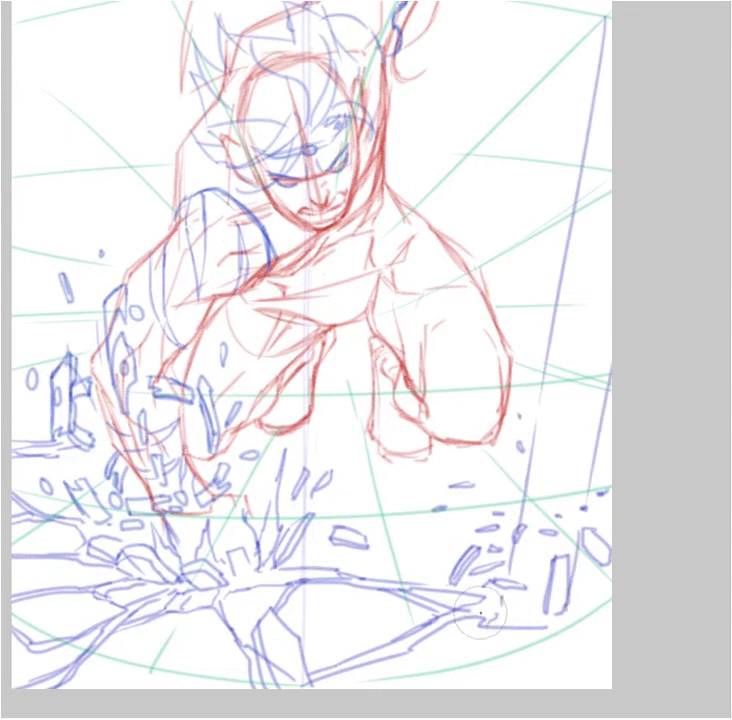
Add floating fragments beside the bent knee, and more debris with a slanted line beyond the lowered forearm
{"action": "left_click_drag", "start_coordinate": [533, 357], "coordinate": [534, 367]}
{"action": "left_click_drag", "start_coordinate": [540, 230], "coordinate": [542, 248]}
{"action": "left_click_drag", "start_coordinate": [551, 218], "coordinate": [550, 225]}
{"action": "left_click_drag", "start_coordinate": [527, 329], "coordinate": [539, 441]}
{"action": "mouse_move", "coordinate": [28, 512]}
{"action": "left_mouse_down"}
{"action": "mouse_move", "coordinate": [36, 538]}
{"action": "mouse_move", "coordinate": [37, 524]}
{"action": "left_mouse_up"}
{"action": "left_click_drag", "start_coordinate": [47, 514], "coordinate": [53, 524]}
{"action": "left_click_drag", "start_coordinate": [25, 304], "coordinate": [41, 475]}
{"action": "left_click_drag", "start_coordinate": [529, 350], "coordinate": [535, 235]}
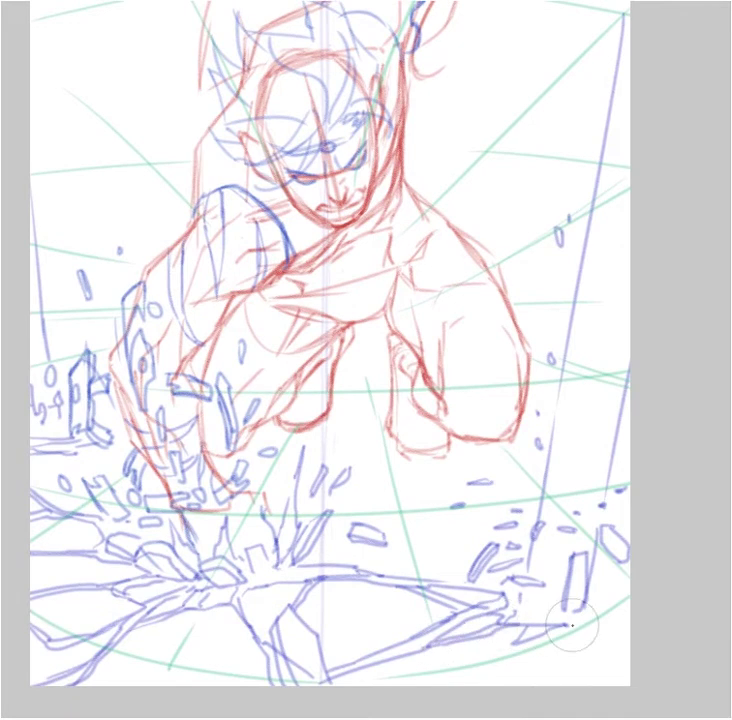
Sketch jagged slabs and branching cracks in the foreground below the bent knee, out to the page edge
{"action": "left_click_drag", "start_coordinate": [504, 563], "coordinate": [511, 592]}
{"action": "left_click_drag", "start_coordinate": [599, 564], "coordinate": [588, 604]}
{"action": "mouse_move", "coordinate": [625, 578]}
{"action": "left_mouse_down"}
{"action": "mouse_move", "coordinate": [609, 615]}
{"action": "mouse_move", "coordinate": [614, 647]}
{"action": "left_mouse_up"}
{"action": "left_click_drag", "start_coordinate": [506, 643], "coordinate": [529, 685]}
{"action": "left_click_drag", "start_coordinate": [491, 636], "coordinate": [508, 645]}
{"action": "left_click_drag", "start_coordinate": [566, 628], "coordinate": [638, 616]}
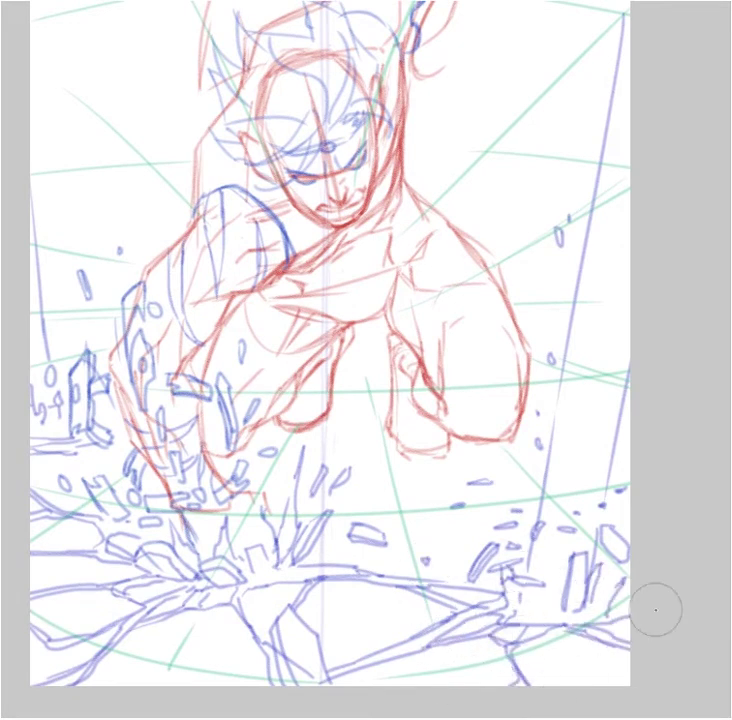
Shape upright rock chunks standing on the cracked ground below the bent knee
{"action": "left_click_drag", "start_coordinate": [527, 601], "coordinate": [526, 622]}
{"action": "left_click_drag", "start_coordinate": [528, 601], "coordinate": [548, 623]}
{"action": "left_click_drag", "start_coordinate": [567, 556], "coordinate": [563, 608]}
{"action": "left_click_drag", "start_coordinate": [604, 530], "coordinate": [600, 554]}
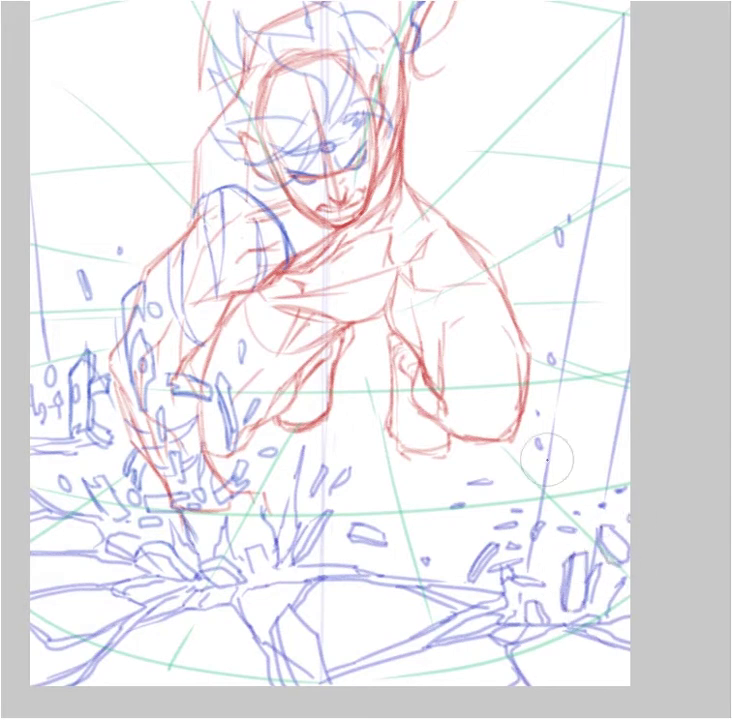
Draw a crack running back from the impact, with a rock chunk and a broken ground edge between the feet
{"action": "left_click_drag", "start_coordinate": [333, 559], "coordinate": [427, 481]}
{"action": "left_click_drag", "start_coordinate": [373, 403], "coordinate": [375, 427]}
{"action": "left_click_drag", "start_coordinate": [374, 403], "coordinate": [384, 428]}
{"action": "left_click_drag", "start_coordinate": [386, 418], "coordinate": [387, 440]}
{"action": "mouse_move", "coordinate": [387, 417]}
{"action": "left_mouse_down"}
{"action": "mouse_move", "coordinate": [397, 438]}
{"action": "mouse_move", "coordinate": [345, 447]}
{"action": "left_mouse_up"}
{"action": "mouse_move", "coordinate": [345, 447]}
{"action": "left_mouse_down"}
{"action": "mouse_move", "coordinate": [375, 450]}
{"action": "mouse_move", "coordinate": [257, 464]}
{"action": "left_mouse_up"}
{"action": "mouse_move", "coordinate": [292, 461]}
{"action": "left_mouse_down"}
{"action": "mouse_move", "coordinate": [354, 454]}
{"action": "mouse_move", "coordinate": [390, 463]}
{"action": "left_mouse_up"}
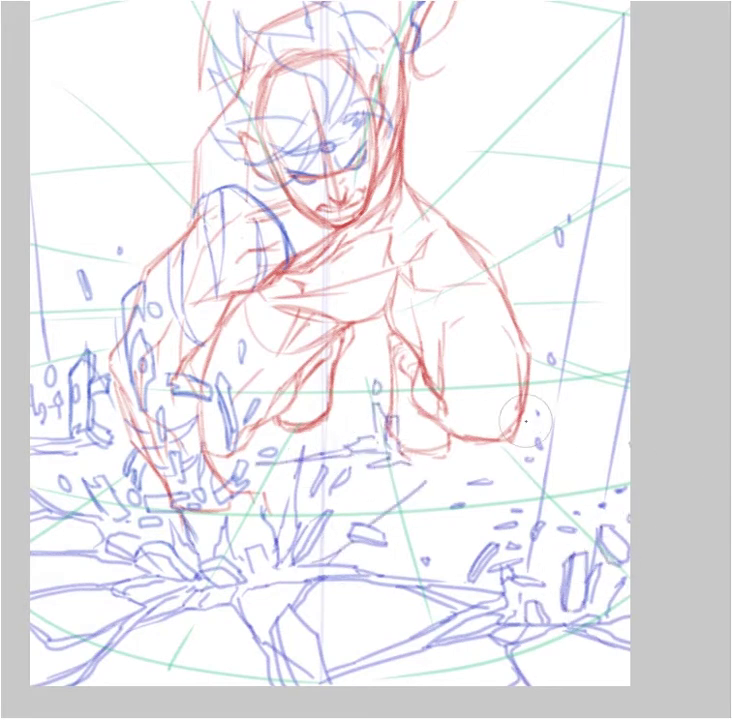
Add small fragments between the legs and carry the broken ground edge and cracks beneath the far foot and knee
{"action": "left_click_drag", "start_coordinate": [376, 348], "coordinate": [360, 358]}
{"action": "left_click_drag", "start_coordinate": [354, 374], "coordinate": [363, 373]}
{"action": "left_click_drag", "start_coordinate": [528, 308], "coordinate": [531, 317]}
{"action": "left_click_drag", "start_coordinate": [397, 463], "coordinate": [533, 459]}
{"action": "left_click_drag", "start_coordinate": [453, 451], "coordinate": [494, 444]}
{"action": "left_click_drag", "start_coordinate": [367, 469], "coordinate": [413, 490]}
{"action": "mouse_move", "coordinate": [455, 461]}
{"action": "left_mouse_down"}
{"action": "mouse_move", "coordinate": [384, 518]}
{"action": "mouse_move", "coordinate": [470, 585]}
{"action": "left_mouse_up"}
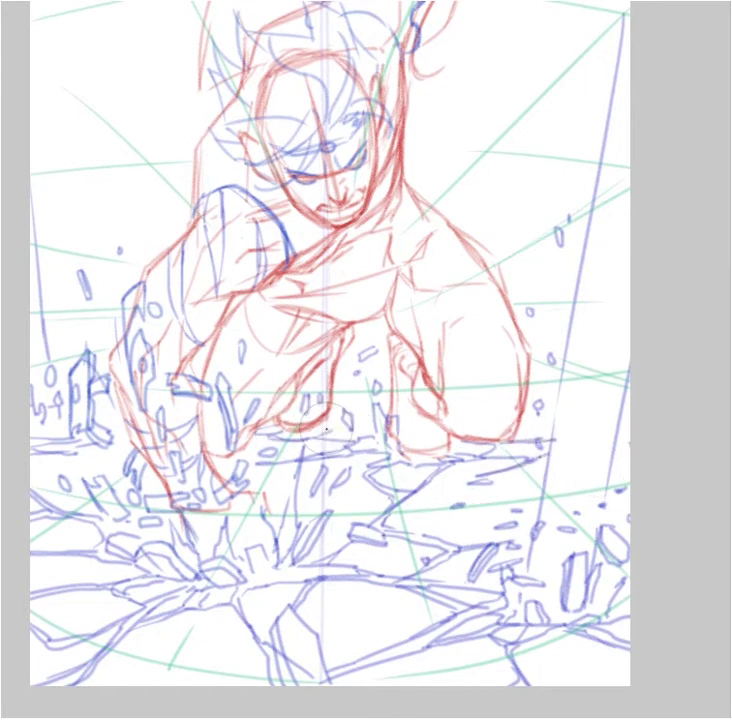
{"action": "mouse_move", "coordinate": [580, 350]}
{"action": "left_mouse_down"}
{"action": "mouse_move", "coordinate": [593, 518]}
{"action": "mouse_move", "coordinate": [593, 364]}
{"action": "mouse_move", "coordinate": [576, 392]}
{"action": "left_mouse_up"}
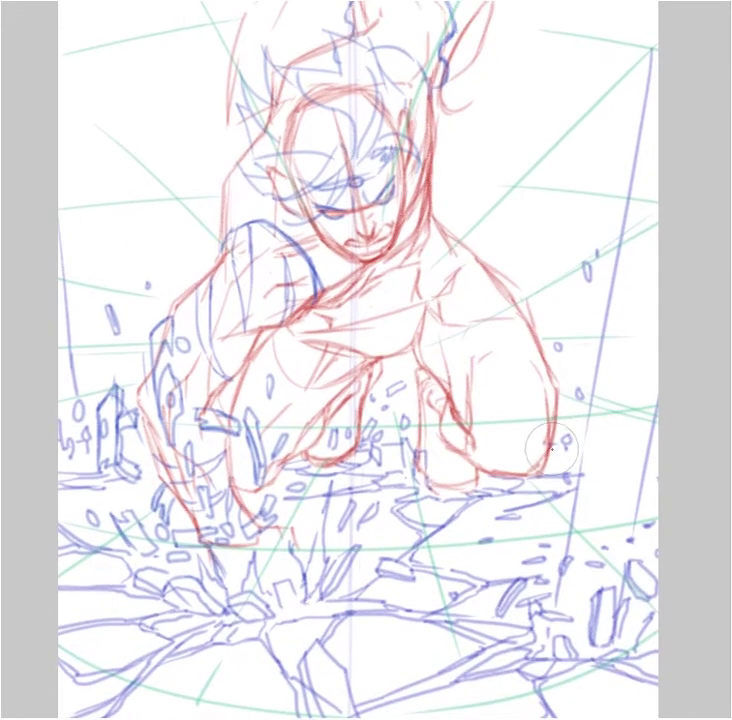
{"action": "left_click_drag", "start_coordinate": [422, 384], "coordinate": [425, 437]}
{"action": "left_click_drag", "start_coordinate": [509, 69], "coordinate": [534, 358]}
{"action": "left_click_drag", "start_coordinate": [565, 18], "coordinate": [568, 457]}
{"action": "left_click_drag", "start_coordinate": [102, 2], "coordinate": [146, 320]}
{"action": "left_click_drag", "start_coordinate": [151, 395], "coordinate": [167, 495]}
{"action": "left_click_drag", "start_coordinate": [107, 45], "coordinate": [128, 172]}
{"action": "left_click_drag", "start_coordinate": [138, 46], "coordinate": [190, 484]}
{"action": "key", "text": "ctrl+z"}
{"action": "key", "text": "ctrl+z"}
{"action": "key", "text": "ctrl+z"}
{"action": "key", "text": "ctrl+z"}
{"action": "key", "text": "ctrl+z"}
{"action": "key", "text": "ctrl+z"}
Draw a pair of long converging vertical lines on each side of the figure as background pillars
{"action": "left_click_drag", "start_coordinate": [572, 46], "coordinate": [545, 480]}
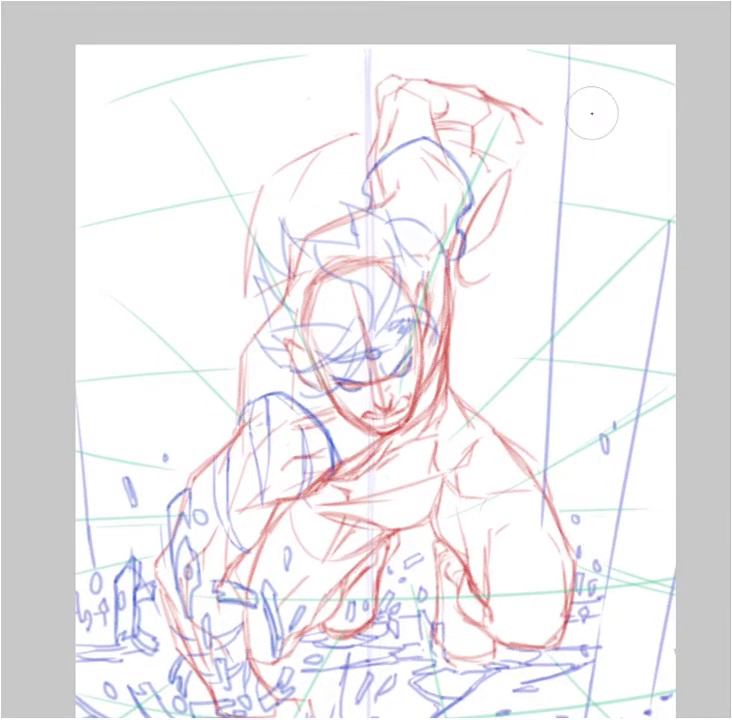
{"action": "left_click_drag", "start_coordinate": [583, 46], "coordinate": [558, 483]}
{"action": "left_click_drag", "start_coordinate": [90, 46], "coordinate": [160, 470]}
{"action": "left_click_drag", "start_coordinate": [125, 40], "coordinate": [178, 460]}
{"action": "key", "text": "ctrl+z"}
{"action": "key", "text": "ctrl+z"}
{"action": "left_click_drag", "start_coordinate": [95, 36], "coordinate": [152, 428]}
{"action": "left_click_drag", "start_coordinate": [128, 44], "coordinate": [170, 447]}
{"action": "mouse_move", "coordinate": [521, 449]}
{"action": "left_mouse_down"}
{"action": "mouse_move", "coordinate": [523, 412]}
{"action": "mouse_move", "coordinate": [518, 453]}
{"action": "left_mouse_up"}
{"action": "left_click_drag", "start_coordinate": [150, 432], "coordinate": [157, 481]}
Rough in the angular outlines of two giant eyes in the background, one on each side of the raised arm
{"action": "left_click_drag", "start_coordinate": [366, 348], "coordinate": [352, 418]}
{"action": "mouse_move", "coordinate": [509, 353]}
{"action": "left_mouse_down"}
{"action": "mouse_move", "coordinate": [510, 296]}
{"action": "mouse_move", "coordinate": [503, 369]}
{"action": "left_mouse_up"}
{"action": "left_click_drag", "start_coordinate": [456, 165], "coordinate": [484, 153]}
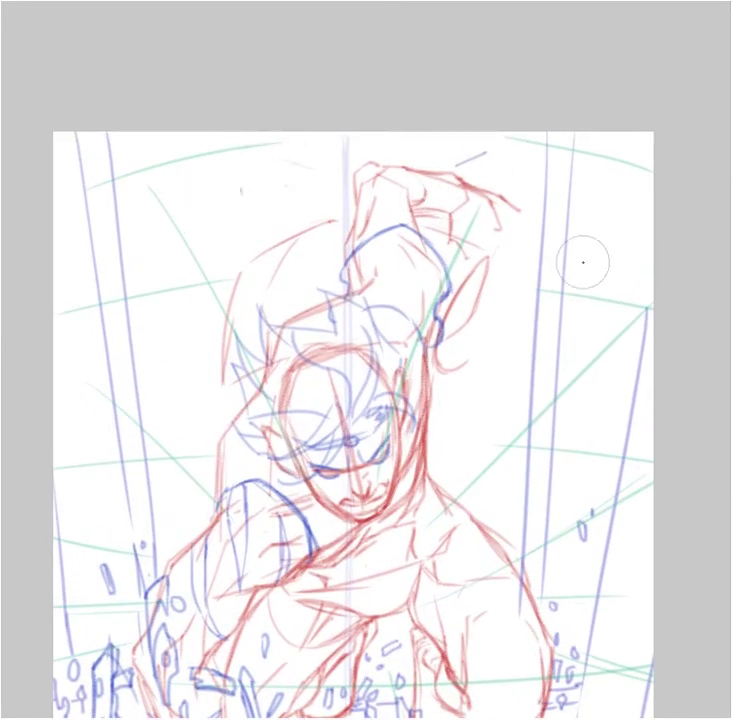
{"action": "scroll", "coordinate": [182, 100], "scroll_direction": "down", "scroll_amount": 3}
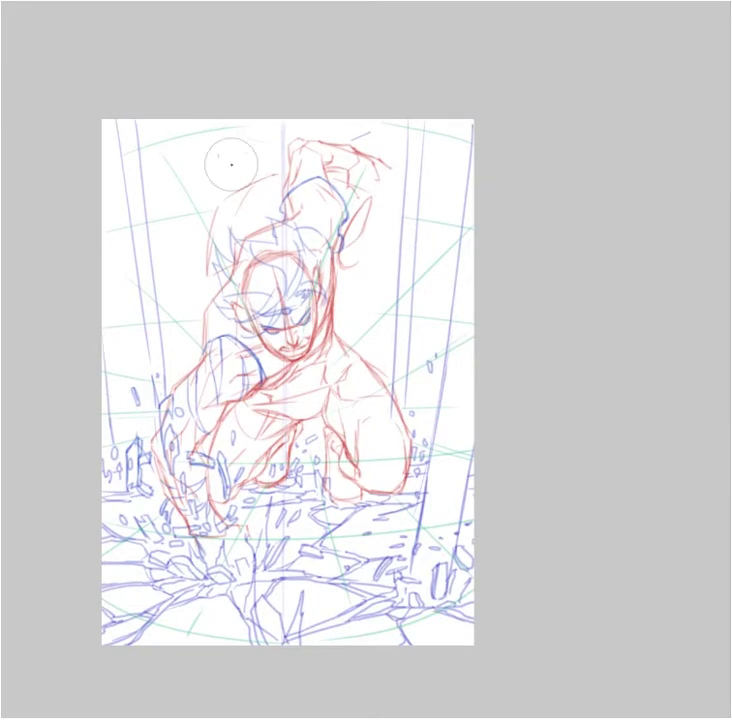
{"action": "mouse_move", "coordinate": [165, 150]}
{"action": "left_mouse_down"}
{"action": "mouse_move", "coordinate": [190, 187]}
{"action": "mouse_move", "coordinate": [242, 190]}
{"action": "left_mouse_up"}
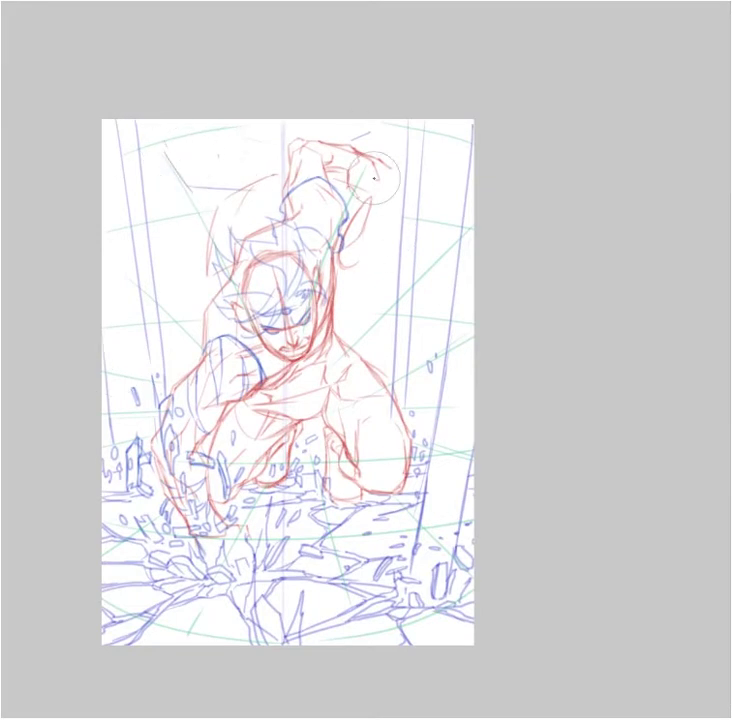
{"action": "left_click_drag", "start_coordinate": [424, 150], "coordinate": [426, 140]}
{"action": "left_click_drag", "start_coordinate": [165, 140], "coordinate": [228, 187]}
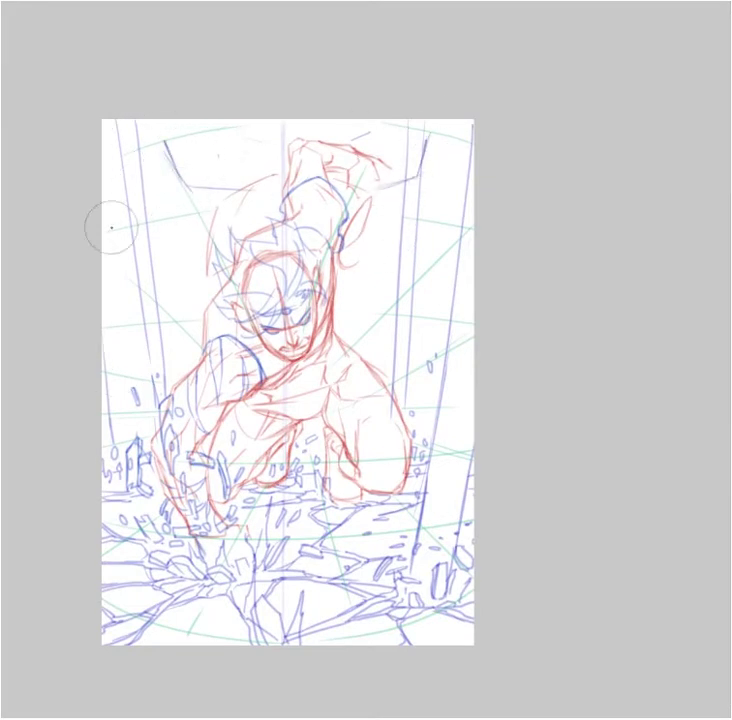
Sketch jagged stripe contours along both page edges and build up the slanted upper lids of the giant eyes
{"action": "left_click_drag", "start_coordinate": [131, 287], "coordinate": [118, 300]}
{"action": "left_click_drag", "start_coordinate": [468, 188], "coordinate": [455, 210]}
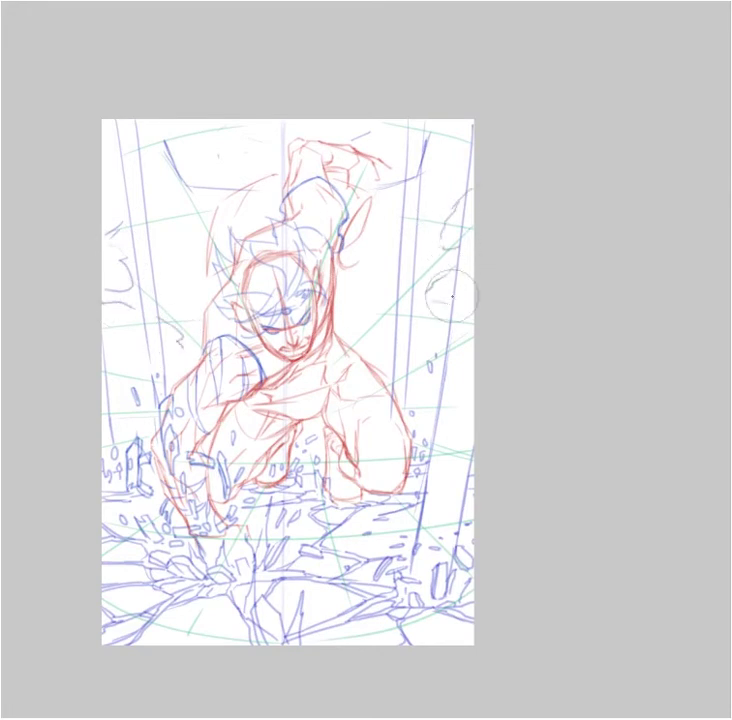
{"action": "left_click_drag", "start_coordinate": [174, 161], "coordinate": [240, 191]}
{"action": "left_click_drag", "start_coordinate": [378, 187], "coordinate": [429, 142]}
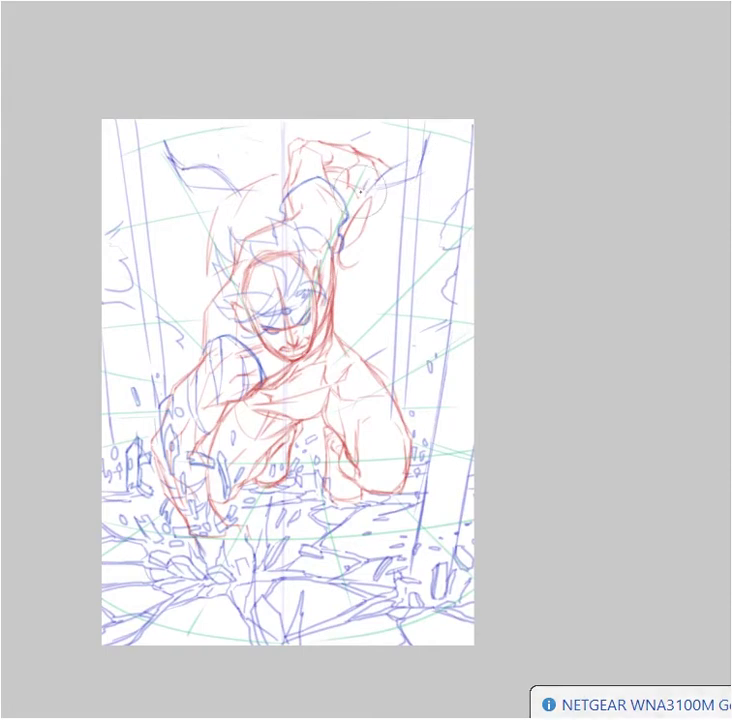
{"action": "left_click_drag", "start_coordinate": [152, 172], "coordinate": [198, 162]}
{"action": "left_click_drag", "start_coordinate": [362, 190], "coordinate": [447, 138]}
{"action": "left_click_drag", "start_coordinate": [104, 303], "coordinate": [185, 331]}
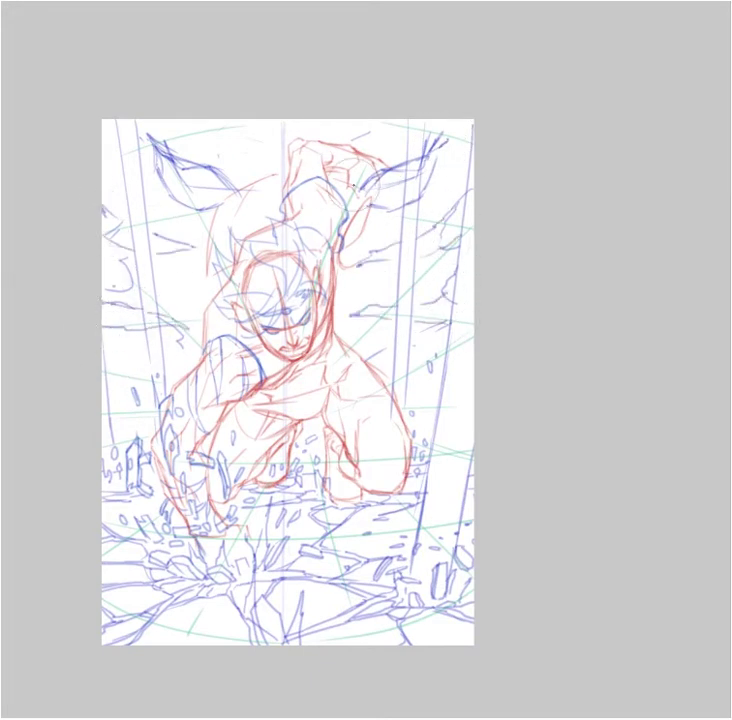
Add narrow loops above the giant eyes, curve their lower lids, and draw round irises with a slit pupil
{"action": "mouse_move", "coordinate": [214, 160]}
{"action": "left_mouse_down"}
{"action": "mouse_move", "coordinate": [206, 119]}
{"action": "mouse_move", "coordinate": [214, 160]}
{"action": "left_mouse_up"}
{"action": "mouse_move", "coordinate": [384, 158]}
{"action": "left_mouse_down"}
{"action": "mouse_move", "coordinate": [386, 121]}
{"action": "mouse_move", "coordinate": [441, 136]}
{"action": "mouse_move", "coordinate": [374, 206]}
{"action": "left_mouse_up"}
{"action": "left_click_drag", "start_coordinate": [156, 160], "coordinate": [209, 210]}
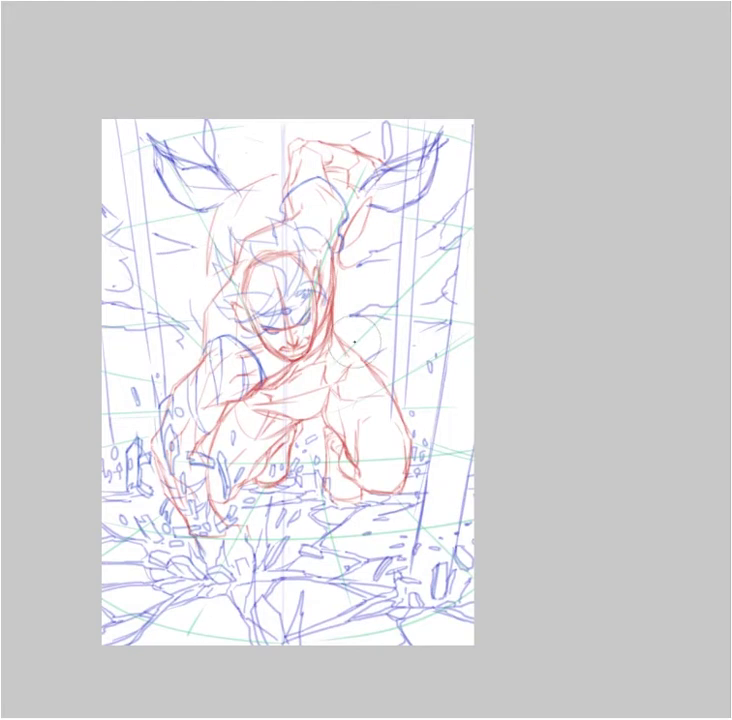
{"action": "mouse_move", "coordinate": [215, 177]}
{"action": "left_mouse_down"}
{"action": "mouse_move", "coordinate": [198, 176]}
{"action": "mouse_move", "coordinate": [214, 198]}
{"action": "left_mouse_up"}
{"action": "mouse_move", "coordinate": [387, 190]}
{"action": "left_mouse_down"}
{"action": "mouse_move", "coordinate": [399, 193]}
{"action": "mouse_move", "coordinate": [404, 173]}
{"action": "left_mouse_up"}
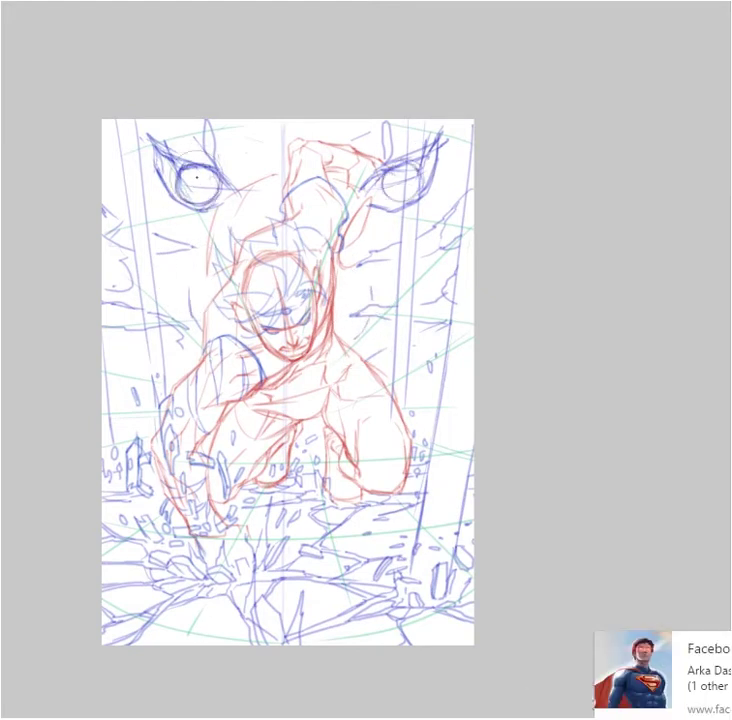
{"action": "mouse_move", "coordinate": [192, 172]}
{"action": "left_mouse_down"}
{"action": "mouse_move", "coordinate": [196, 196]}
{"action": "mouse_move", "coordinate": [204, 196]}
{"action": "left_mouse_up"}
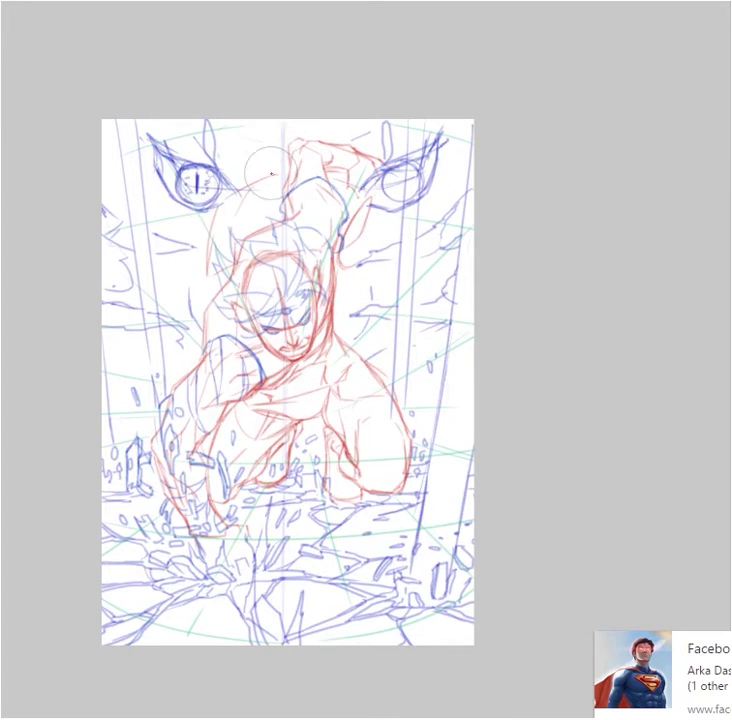
Draw jagged brow marks between the giant eyes and darken their eyelids and pointed inner corners
{"action": "left_click_drag", "start_coordinate": [240, 118], "coordinate": [279, 160]}
{"action": "left_click_drag", "start_coordinate": [344, 145], "coordinate": [355, 134]}
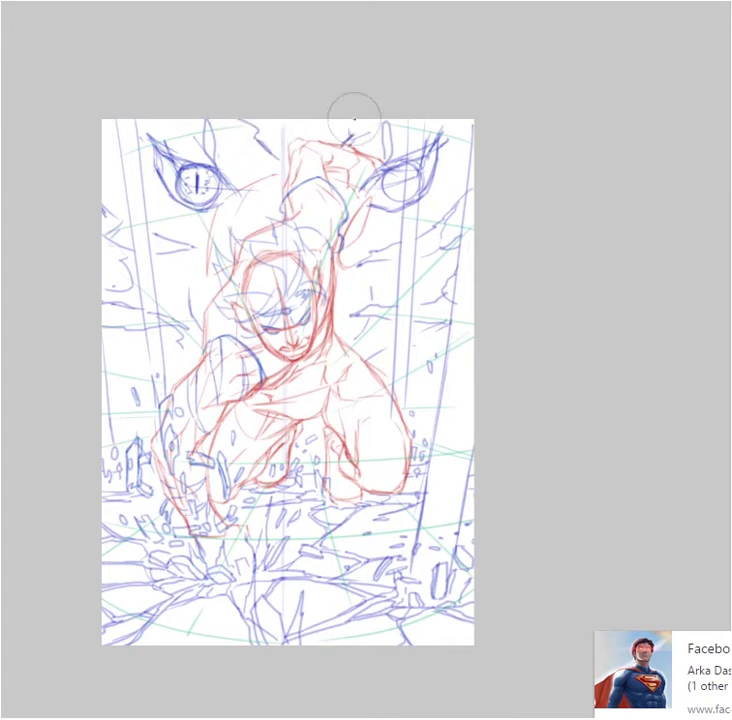
{"action": "left_click_drag", "start_coordinate": [168, 167], "coordinate": [154, 145]}
{"action": "mouse_move", "coordinate": [222, 181]}
{"action": "left_mouse_down"}
{"action": "mouse_move", "coordinate": [246, 205]}
{"action": "mouse_move", "coordinate": [240, 215]}
{"action": "mouse_move", "coordinate": [207, 217]}
{"action": "mouse_move", "coordinate": [163, 183]}
{"action": "mouse_move", "coordinate": [212, 225]}
{"action": "mouse_move", "coordinate": [256, 219]}
{"action": "left_mouse_up"}
{"action": "mouse_move", "coordinate": [364, 195]}
{"action": "left_mouse_down"}
{"action": "mouse_move", "coordinate": [405, 160]}
{"action": "mouse_move", "coordinate": [443, 128]}
{"action": "left_mouse_up"}
{"action": "left_click_drag", "start_coordinate": [441, 134], "coordinate": [425, 191]}
{"action": "left_click_drag", "start_coordinate": [376, 208], "coordinate": [426, 191]}
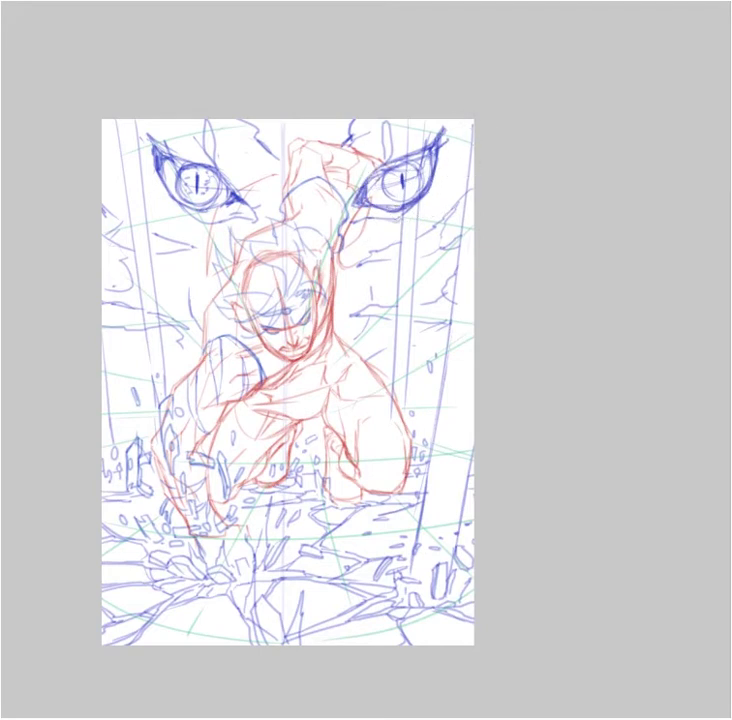
Lasso both giant eyes with their brow marks, shift them slightly to the left, and clear the selection
{"action": "mouse_move", "coordinate": [144, 147]}
{"action": "left_mouse_down"}
{"action": "mouse_move", "coordinate": [466, 155]}
{"action": "mouse_move", "coordinate": [335, 229]}
{"action": "mouse_move", "coordinate": [172, 218]}
{"action": "left_mouse_up"}
{"action": "mouse_move", "coordinate": [281, 233]}
{"action": "left_mouse_down"}
{"action": "mouse_move", "coordinate": [382, 160]}
{"action": "mouse_move", "coordinate": [344, 240]}
{"action": "left_mouse_up"}
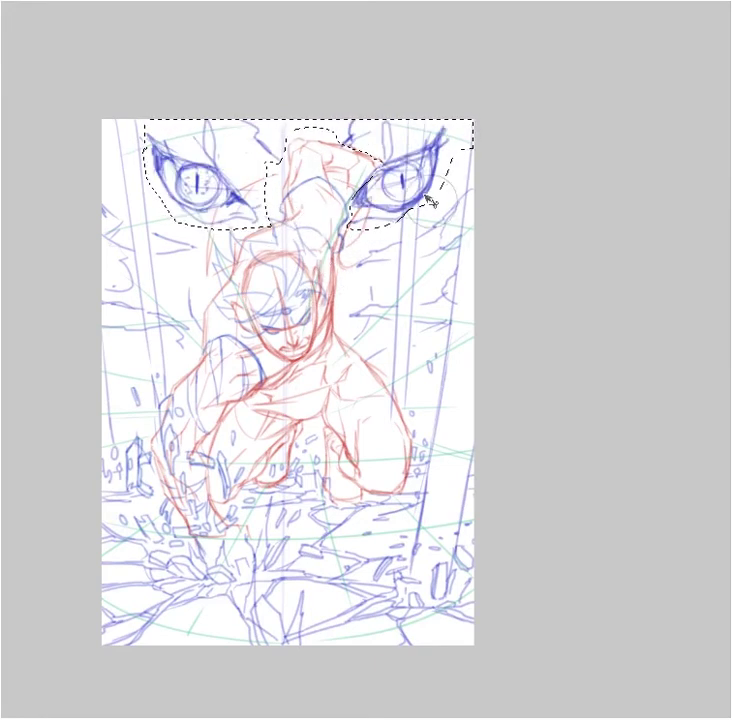
{"action": "left_click_drag", "start_coordinate": [430, 199], "coordinate": [420, 201]}
{"action": "key", "text": "ctrl+d"}
Fill the jagged stripes below and beside the giant eyes with diagonal hatching
{"action": "mouse_move", "coordinate": [104, 209]}
{"action": "left_mouse_down"}
{"action": "mouse_move", "coordinate": [132, 247]}
{"action": "mouse_move", "coordinate": [188, 248]}
{"action": "left_mouse_up"}
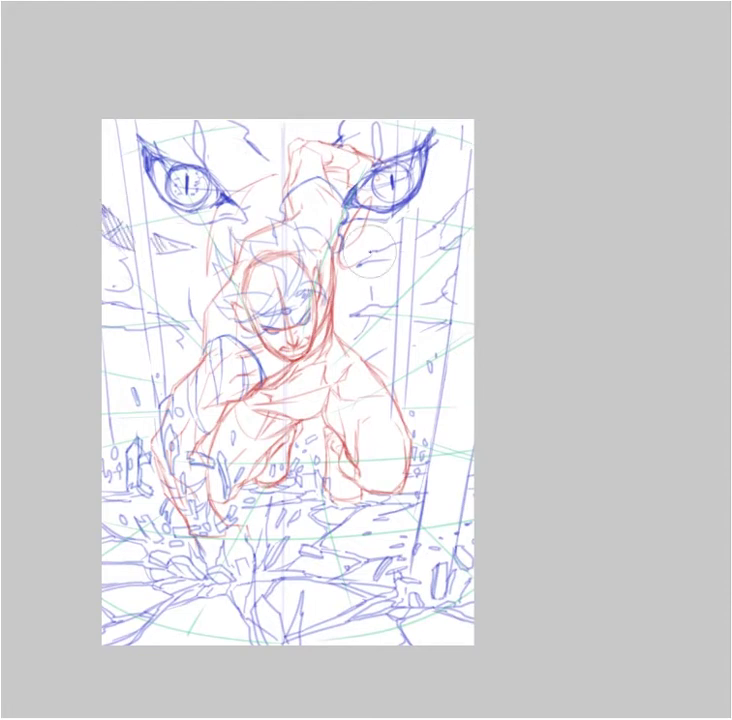
{"action": "left_click_drag", "start_coordinate": [366, 262], "coordinate": [394, 247]}
{"action": "left_click_drag", "start_coordinate": [416, 248], "coordinate": [448, 213]}
{"action": "left_click_drag", "start_coordinate": [104, 228], "coordinate": [126, 204]}
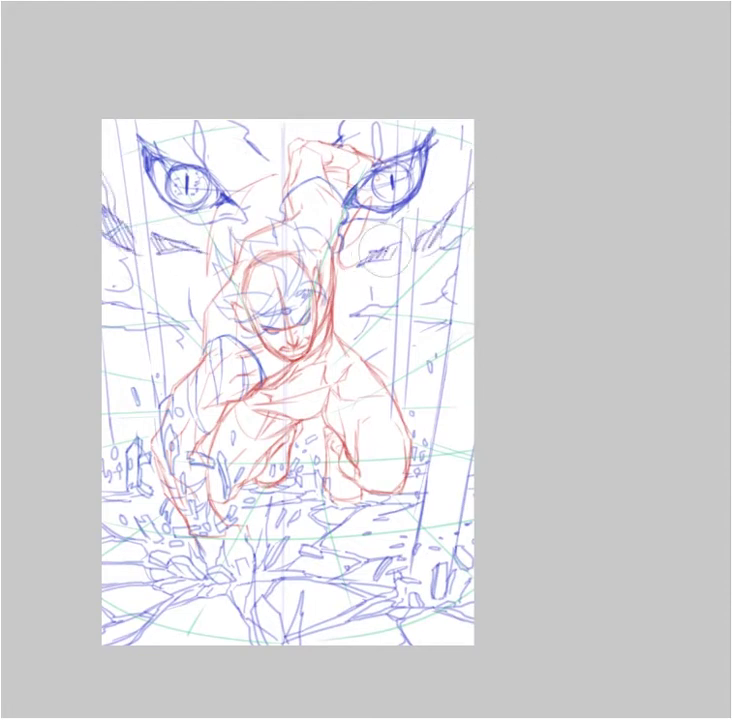
{"action": "left_click_drag", "start_coordinate": [424, 248], "coordinate": [466, 188]}
{"action": "left_click_drag", "start_coordinate": [106, 322], "coordinate": [143, 312]}
Sketch rugged contours beside the shoulders and redraw the pillar lines through and beside the giant eye near the raised hand
{"action": "mouse_move", "coordinate": [106, 347]}
{"action": "left_mouse_down"}
{"action": "mouse_move", "coordinate": [147, 384]}
{"action": "mouse_move", "coordinate": [411, 382]}
{"action": "mouse_move", "coordinate": [416, 355]}
{"action": "mouse_move", "coordinate": [198, 328]}
{"action": "mouse_move", "coordinate": [190, 320]}
{"action": "mouse_move", "coordinate": [176, 368]}
{"action": "left_mouse_up"}
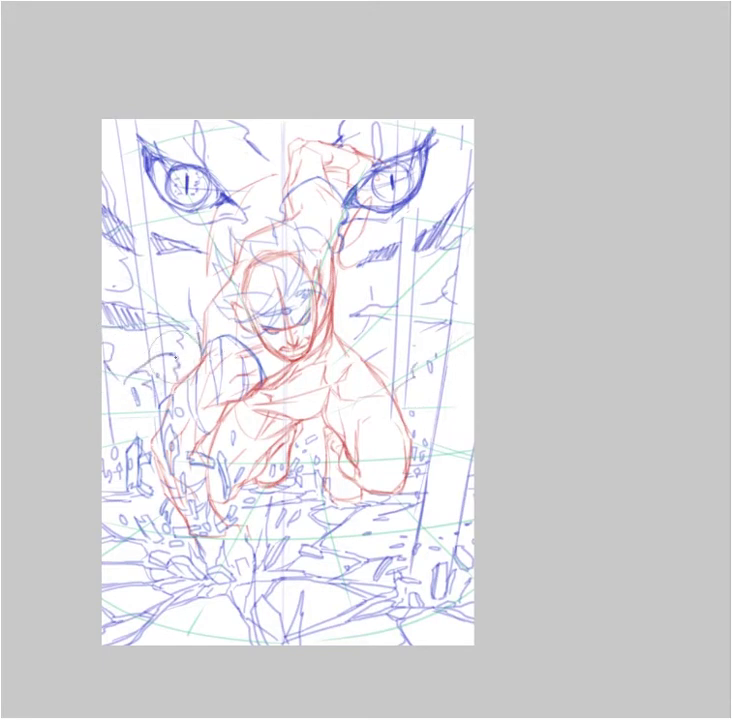
{"action": "left_click_drag", "start_coordinate": [363, 343], "coordinate": [386, 328]}
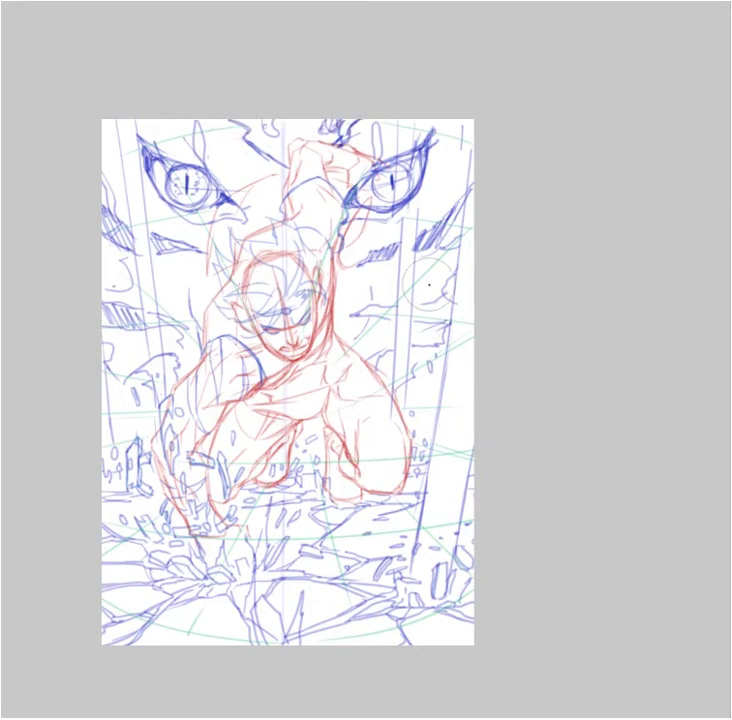
{"action": "left_click_drag", "start_coordinate": [407, 116], "coordinate": [402, 190]}
{"action": "left_click_drag", "start_coordinate": [469, 126], "coordinate": [462, 235]}
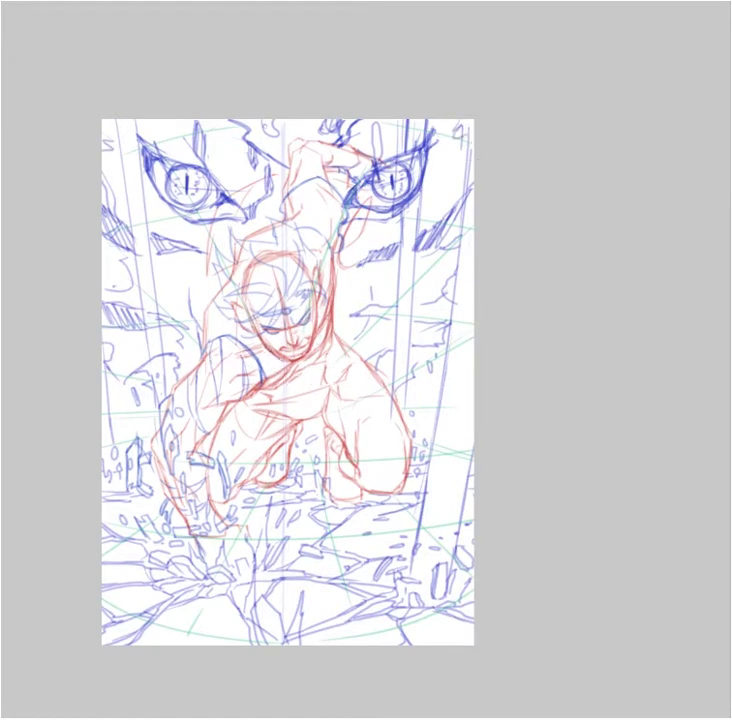
{"action": "left_click", "coordinate": [1, 1]}
{"action": "left_click", "coordinate": [20, 88]}
{"action": "left_click", "coordinate": [1, 120]}
{"action": "left_click", "coordinate": [40, 219]}
{"action": "left_click", "coordinate": [38, 215]}
{"action": "left_click", "coordinate": [172, 294]}
{"action": "left_click", "coordinate": [150, 413]}
{"action": "left_click", "coordinate": [391, 336]}
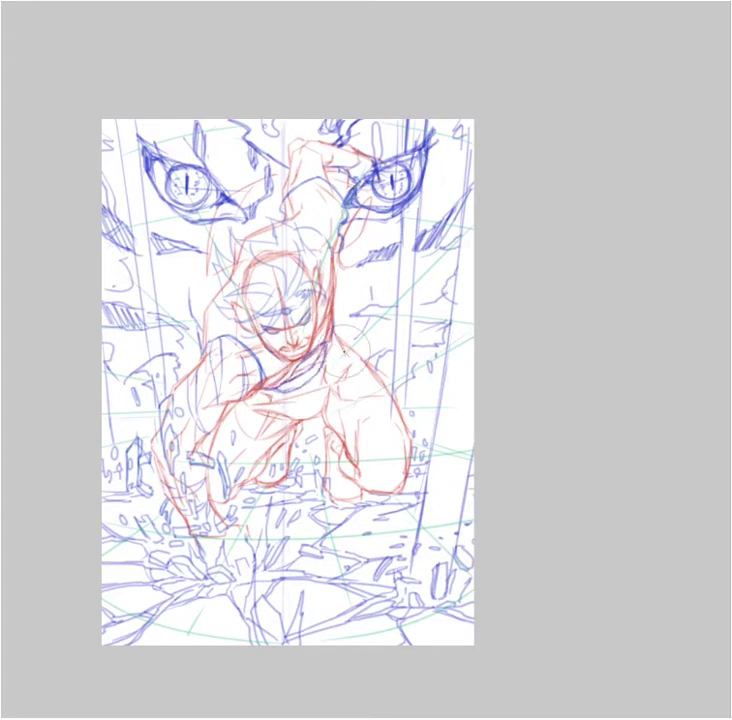
Sketch layered scarf folds around the neck and chest, with a pointed end sweeping over the shoulder above the bent knee
{"action": "mouse_move", "coordinate": [250, 404]}
{"action": "left_mouse_down"}
{"action": "mouse_move", "coordinate": [305, 395]}
{"action": "mouse_move", "coordinate": [338, 343]}
{"action": "left_mouse_up"}
{"action": "mouse_move", "coordinate": [244, 403]}
{"action": "left_mouse_down"}
{"action": "mouse_move", "coordinate": [325, 386]}
{"action": "mouse_move", "coordinate": [347, 352]}
{"action": "mouse_move", "coordinate": [334, 394]}
{"action": "mouse_move", "coordinate": [352, 352]}
{"action": "mouse_move", "coordinate": [350, 375]}
{"action": "left_mouse_up"}
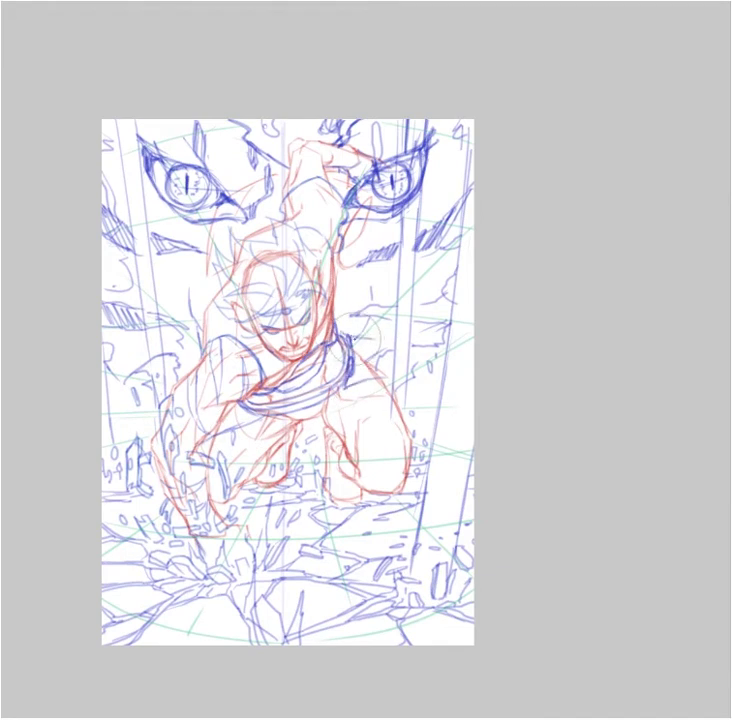
{"action": "mouse_move", "coordinate": [356, 339]}
{"action": "left_mouse_down"}
{"action": "mouse_move", "coordinate": [388, 331]}
{"action": "mouse_move", "coordinate": [411, 345]}
{"action": "mouse_move", "coordinate": [432, 329]}
{"action": "left_mouse_up"}
{"action": "key", "text": "ctrl+z"}
{"action": "key", "text": "ctrl+z"}
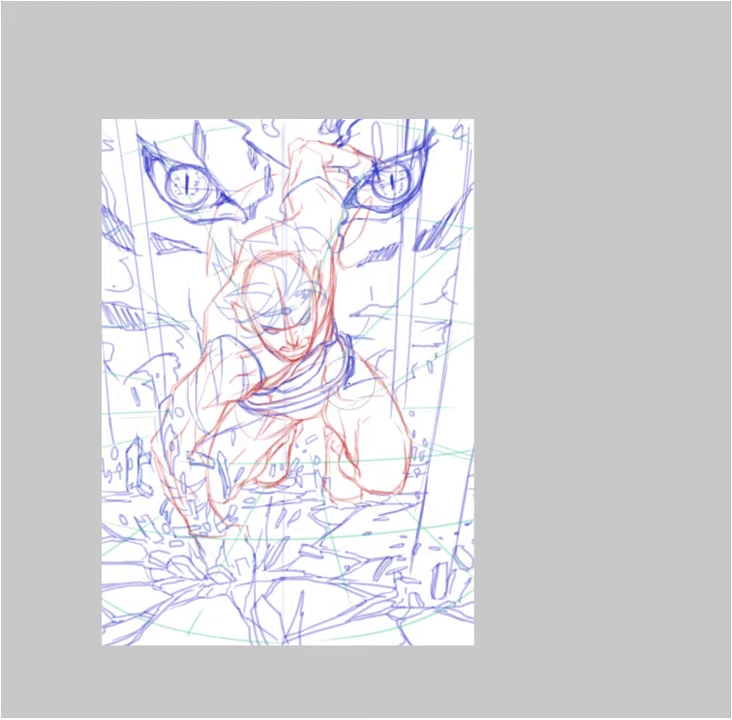
{"action": "left_click_drag", "start_coordinate": [348, 338], "coordinate": [410, 396]}
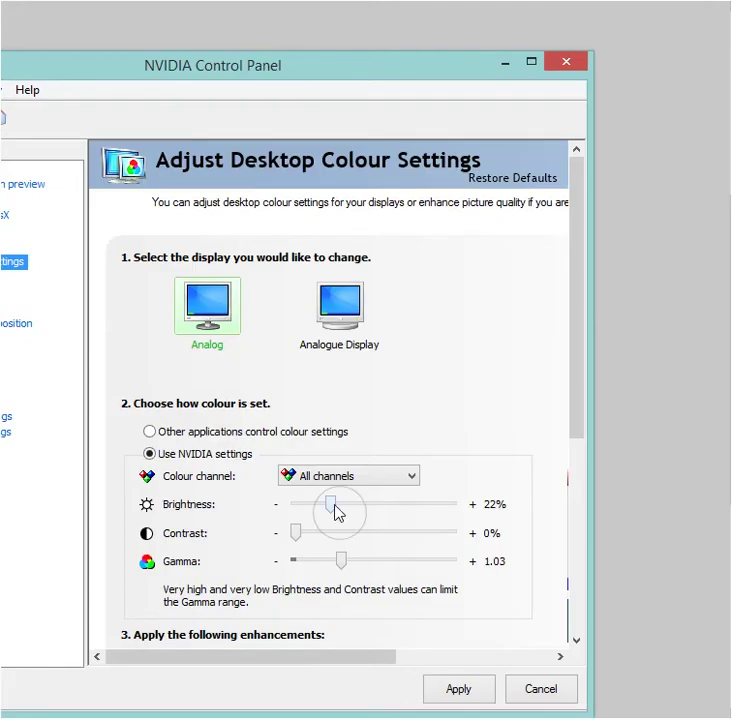
Lower the desktop brightness and gamma in NVIDIA Control Panel, and minimize the FlashBack recorder window
{"action": "left_click_drag", "start_coordinate": [332, 503], "coordinate": [296, 505]}
{"action": "left_click_drag", "start_coordinate": [341, 560], "coordinate": [310, 567]}
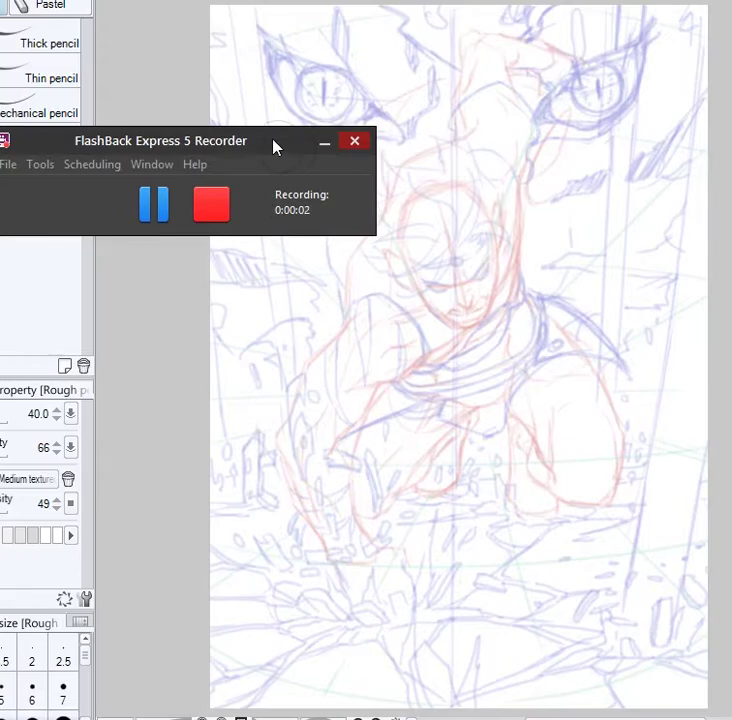
{"action": "left_click", "coordinate": [325, 142]}
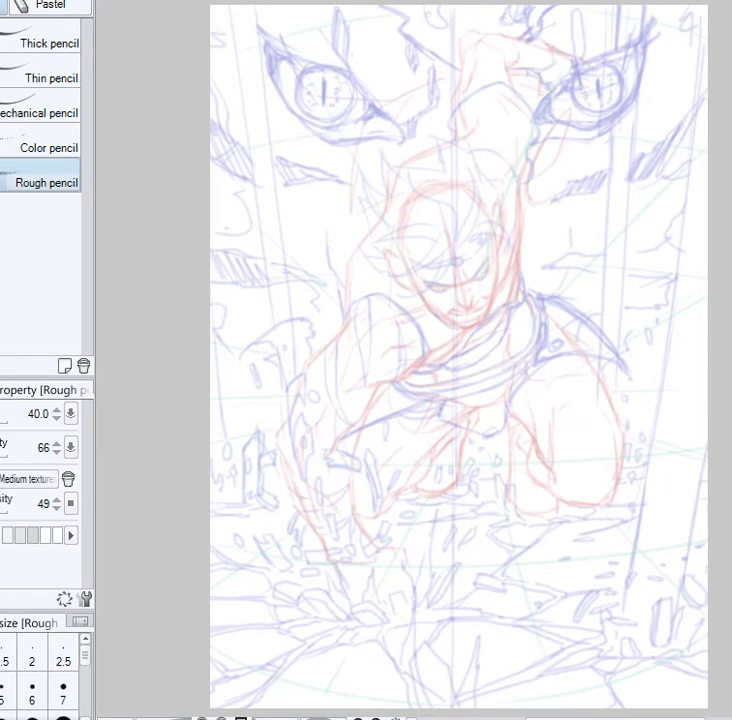
Ink a faceted rock, a small stone and a narrow shard at the page edge beside the fist, using the Mapping pen at size 30
{"action": "left_click_drag", "start_coordinate": [727, 461], "coordinate": [718, 407]}
{"action": "key", "text": "p"}
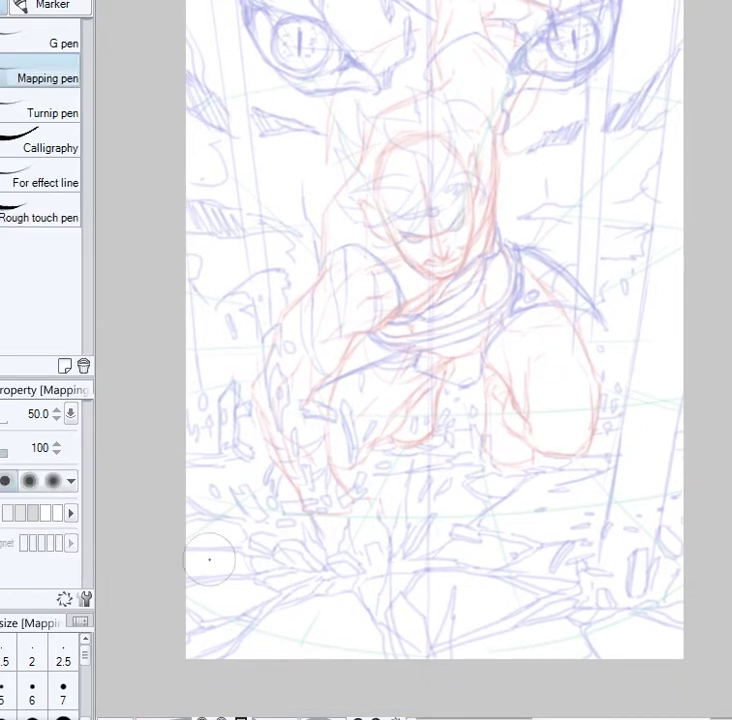
{"action": "key", "text": "bracketleft"}
{"action": "key", "text": "bracketleft"}
{"action": "key", "text": "bracketleft"}
{"action": "key", "text": "bracketleft"}
{"action": "mouse_move", "coordinate": [186, 537]}
{"action": "left_mouse_down"}
{"action": "mouse_move", "coordinate": [228, 515]}
{"action": "mouse_move", "coordinate": [243, 495]}
{"action": "mouse_move", "coordinate": [200, 551]}
{"action": "left_mouse_up"}
{"action": "key", "text": "ctrl+z"}
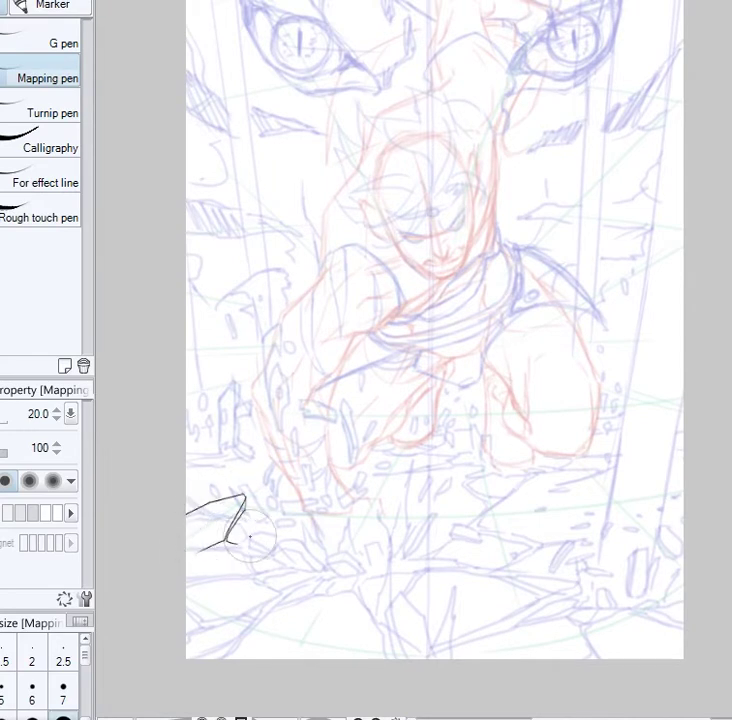
{"action": "key", "text": "bracketright"}
{"action": "mouse_move", "coordinate": [245, 497]}
{"action": "left_mouse_down"}
{"action": "mouse_move", "coordinate": [228, 540]}
{"action": "mouse_move", "coordinate": [274, 585]}
{"action": "left_mouse_up"}
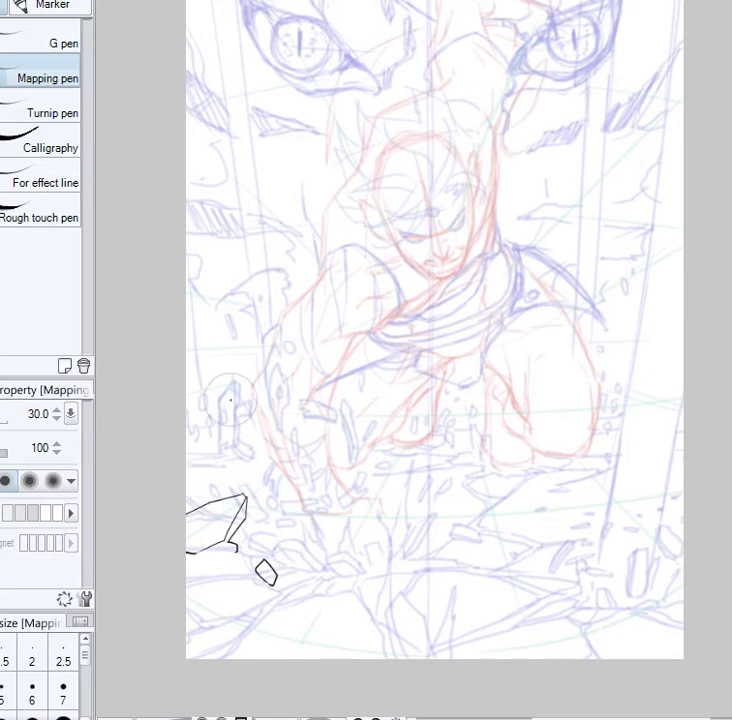
{"action": "mouse_move", "coordinate": [188, 402]}
{"action": "left_mouse_down"}
{"action": "mouse_move", "coordinate": [207, 459]}
{"action": "mouse_move", "coordinate": [186, 397]}
{"action": "mouse_move", "coordinate": [211, 438]}
{"action": "mouse_move", "coordinate": [199, 424]}
{"action": "mouse_move", "coordinate": [203, 467]}
{"action": "mouse_move", "coordinate": [197, 452]}
{"action": "mouse_move", "coordinate": [221, 451]}
{"action": "mouse_move", "coordinate": [196, 450]}
{"action": "mouse_move", "coordinate": [280, 324]}
{"action": "mouse_move", "coordinate": [204, 562]}
{"action": "left_mouse_up"}
{"action": "mouse_move", "coordinate": [242, 497]}
{"action": "left_mouse_down"}
{"action": "mouse_move", "coordinate": [222, 540]}
{"action": "mouse_move", "coordinate": [236, 546]}
{"action": "mouse_move", "coordinate": [214, 555]}
{"action": "left_mouse_up"}
Ink a flat slab and a rounded stone at the page edge beside the armoured shoulder, plus a small stone above them
{"action": "left_click_drag", "start_coordinate": [188, 243], "coordinate": [231, 252]}
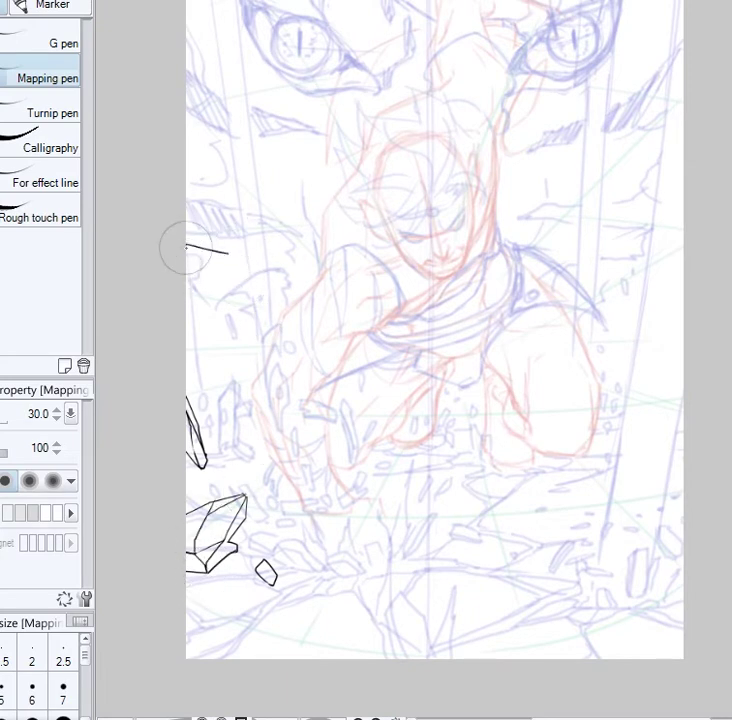
{"action": "mouse_move", "coordinate": [230, 254]}
{"action": "left_mouse_down"}
{"action": "mouse_move", "coordinate": [187, 265]}
{"action": "mouse_move", "coordinate": [222, 271]}
{"action": "left_mouse_up"}
{"action": "mouse_move", "coordinate": [228, 262]}
{"action": "left_mouse_down"}
{"action": "mouse_move", "coordinate": [243, 264]}
{"action": "mouse_move", "coordinate": [250, 285]}
{"action": "left_mouse_up"}
{"action": "left_click_drag", "start_coordinate": [221, 273], "coordinate": [249, 285]}
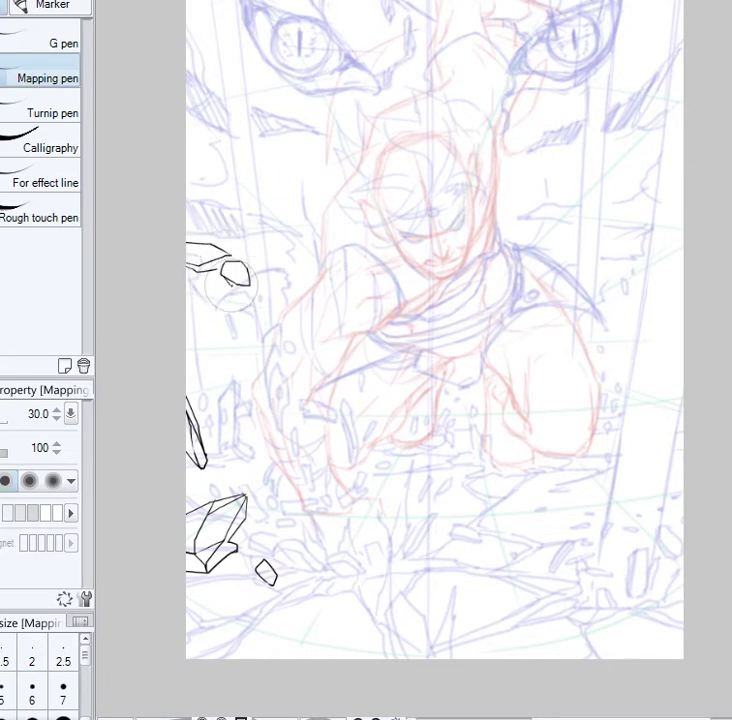
{"action": "mouse_move", "coordinate": [277, 226]}
{"action": "left_mouse_down"}
{"action": "mouse_move", "coordinate": [291, 232]}
{"action": "mouse_move", "coordinate": [279, 238]}
{"action": "left_mouse_up"}
Ink floating rocks along the page edge beyond the bent knee: two chunks, a tall pair of shards and a small stone
{"action": "mouse_move", "coordinate": [682, 343]}
{"action": "left_mouse_down"}
{"action": "mouse_move", "coordinate": [652, 385]}
{"action": "mouse_move", "coordinate": [670, 362]}
{"action": "mouse_move", "coordinate": [642, 416]}
{"action": "mouse_move", "coordinate": [650, 415]}
{"action": "mouse_move", "coordinate": [645, 430]}
{"action": "mouse_move", "coordinate": [647, 419]}
{"action": "mouse_move", "coordinate": [636, 418]}
{"action": "mouse_move", "coordinate": [649, 429]}
{"action": "mouse_move", "coordinate": [673, 402]}
{"action": "left_mouse_up"}
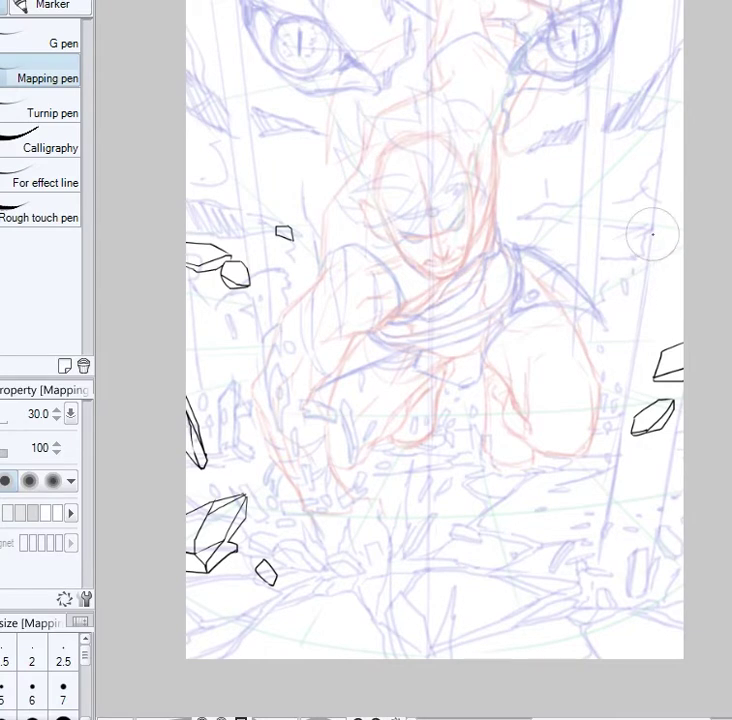
{"action": "mouse_move", "coordinate": [662, 253]}
{"action": "left_mouse_down"}
{"action": "mouse_move", "coordinate": [643, 215]}
{"action": "mouse_move", "coordinate": [650, 195]}
{"action": "mouse_move", "coordinate": [661, 248]}
{"action": "mouse_move", "coordinate": [657, 218]}
{"action": "mouse_move", "coordinate": [669, 191]}
{"action": "mouse_move", "coordinate": [675, 259]}
{"action": "mouse_move", "coordinate": [681, 206]}
{"action": "mouse_move", "coordinate": [682, 240]}
{"action": "left_mouse_up"}
{"action": "key", "text": "e"}
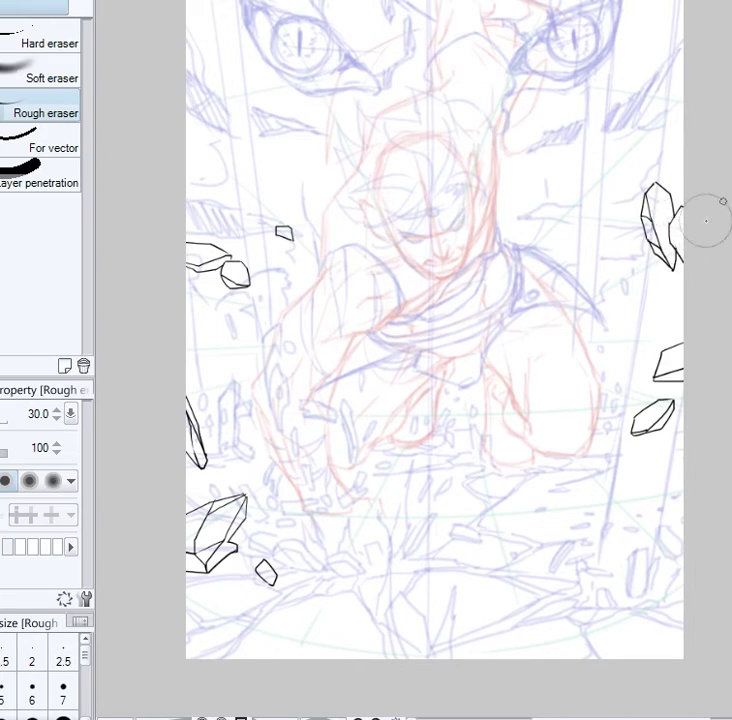
{"action": "key", "text": "p"}
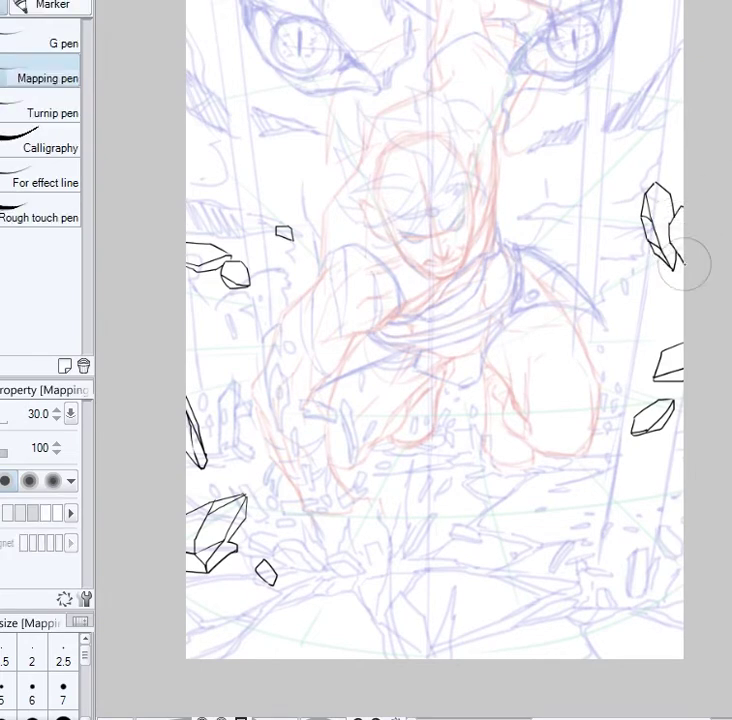
{"action": "mouse_move", "coordinate": [646, 282]}
{"action": "left_mouse_down"}
{"action": "mouse_move", "coordinate": [657, 298]}
{"action": "mouse_move", "coordinate": [661, 291]}
{"action": "left_mouse_up"}
{"action": "left_click_drag", "start_coordinate": [713, 440], "coordinate": [710, 422]}
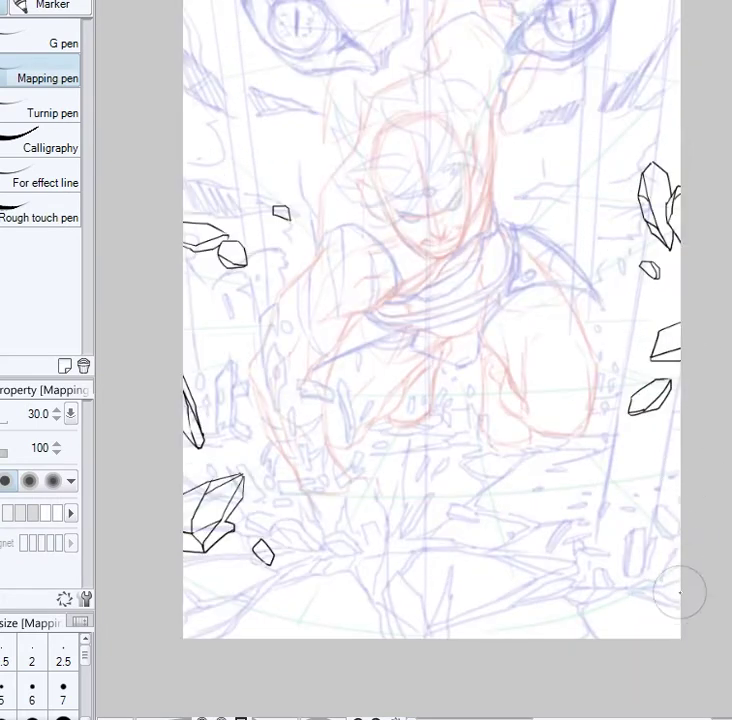
{"action": "mouse_move", "coordinate": [528, 593]}
{"action": "left_mouse_down"}
{"action": "mouse_move", "coordinate": [536, 495]}
{"action": "mouse_move", "coordinate": [537, 518]}
{"action": "mouse_move", "coordinate": [521, 507]}
{"action": "mouse_move", "coordinate": [536, 496]}
{"action": "mouse_move", "coordinate": [588, 551]}
{"action": "mouse_move", "coordinate": [557, 607]}
{"action": "left_mouse_up"}
{"action": "key", "text": "ctrl+z"}
{"action": "key", "text": "ctrl+z"}
Ink a tall faceted rock in the foreground below the bent knee, with a small fragment above and below it
{"action": "mouse_move", "coordinate": [466, 553]}
{"action": "left_mouse_down"}
{"action": "mouse_move", "coordinate": [497, 459]}
{"action": "mouse_move", "coordinate": [510, 503]}
{"action": "mouse_move", "coordinate": [465, 558]}
{"action": "left_mouse_up"}
{"action": "left_click_drag", "start_coordinate": [466, 478], "coordinate": [454, 533]}
{"action": "key", "text": "ctrl+z"}
{"action": "mouse_move", "coordinate": [466, 479]}
{"action": "left_mouse_down"}
{"action": "mouse_move", "coordinate": [466, 558]}
{"action": "mouse_move", "coordinate": [511, 504]}
{"action": "mouse_move", "coordinate": [467, 548]}
{"action": "left_mouse_up"}
{"action": "mouse_move", "coordinate": [475, 484]}
{"action": "left_mouse_down"}
{"action": "mouse_move", "coordinate": [505, 511]}
{"action": "mouse_move", "coordinate": [511, 503]}
{"action": "left_mouse_up"}
{"action": "left_click_drag", "start_coordinate": [465, 592], "coordinate": [468, 614]}
{"action": "mouse_move", "coordinate": [468, 614]}
{"action": "left_mouse_down"}
{"action": "mouse_move", "coordinate": [476, 593]}
{"action": "mouse_move", "coordinate": [474, 618]}
{"action": "left_mouse_up"}
{"action": "mouse_move", "coordinate": [502, 412]}
{"action": "left_mouse_down"}
{"action": "mouse_move", "coordinate": [503, 428]}
{"action": "mouse_move", "coordinate": [504, 414]}
{"action": "left_mouse_up"}
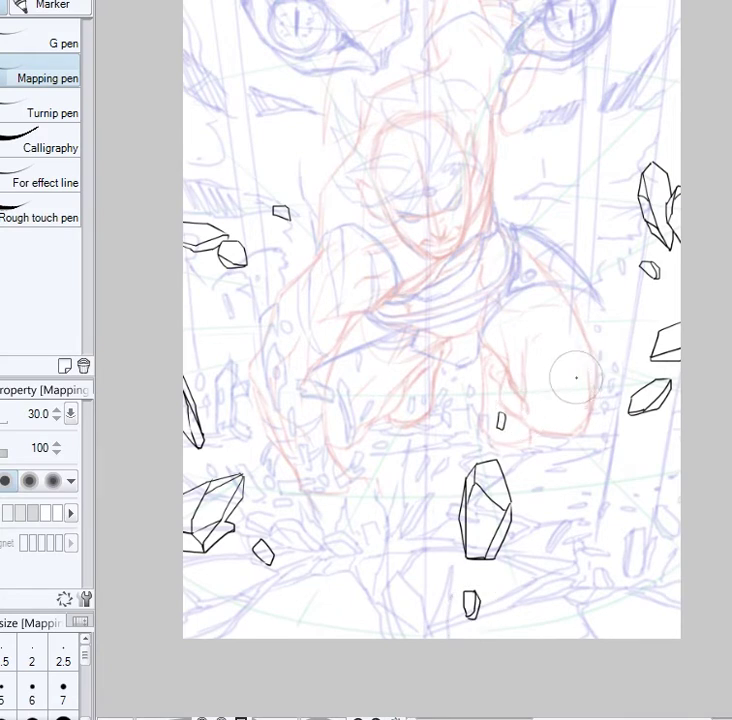
Ink a slanted faceted shard near the page's lower edge and a small flat stone beside the fist
{"action": "mouse_move", "coordinate": [320, 601]}
{"action": "left_mouse_down"}
{"action": "mouse_move", "coordinate": [302, 620]}
{"action": "mouse_move", "coordinate": [327, 601]}
{"action": "mouse_move", "coordinate": [320, 582]}
{"action": "left_mouse_up"}
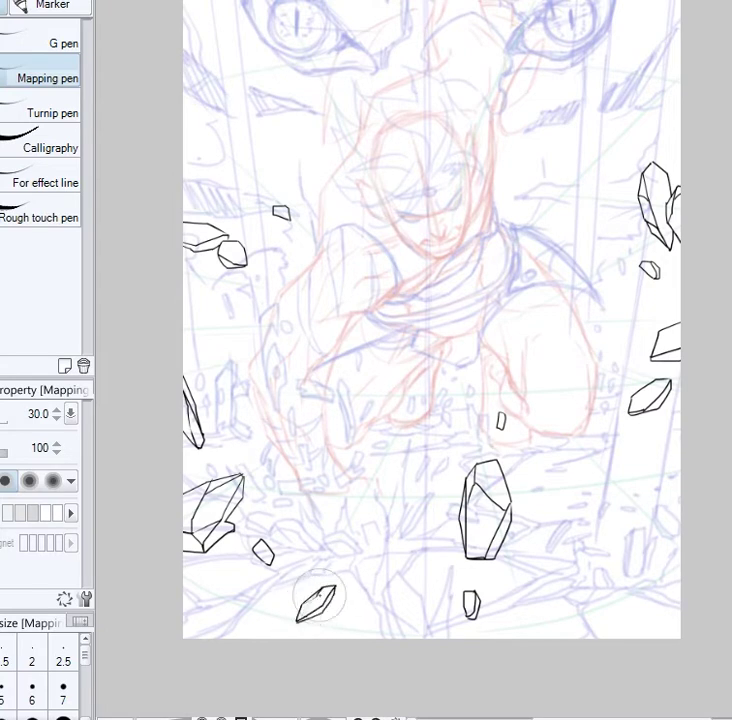
{"action": "left_click_drag", "start_coordinate": [373, 467], "coordinate": [392, 458]}
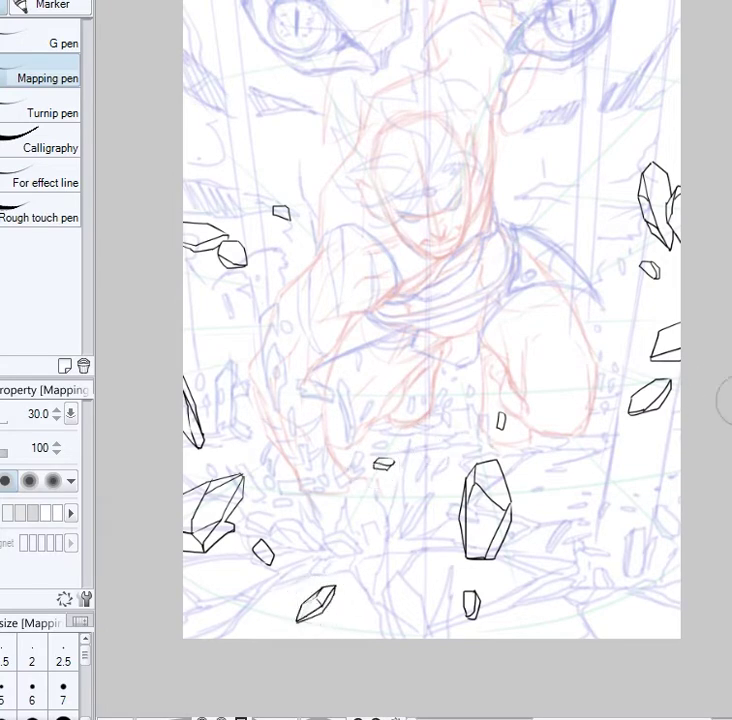
{"action": "left_click_drag", "start_coordinate": [716, 392], "coordinate": [726, 467]}
{"action": "left_click_drag", "start_coordinate": [226, 513], "coordinate": [164, 524]}
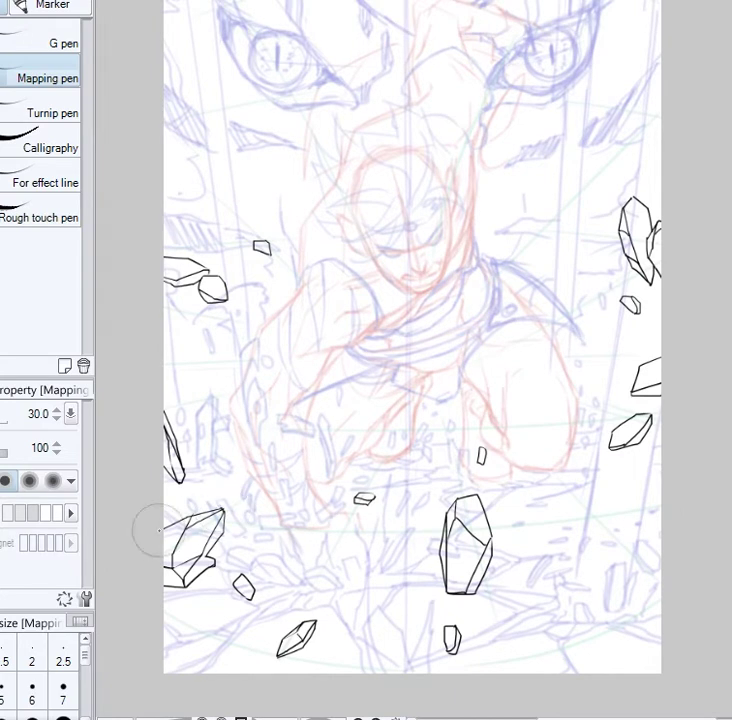
{"action": "mouse_move", "coordinate": [728, 469]}
{"action": "left_mouse_down"}
{"action": "mouse_move", "coordinate": [720, 527]}
{"action": "mouse_move", "coordinate": [723, 475]}
{"action": "left_mouse_up"}
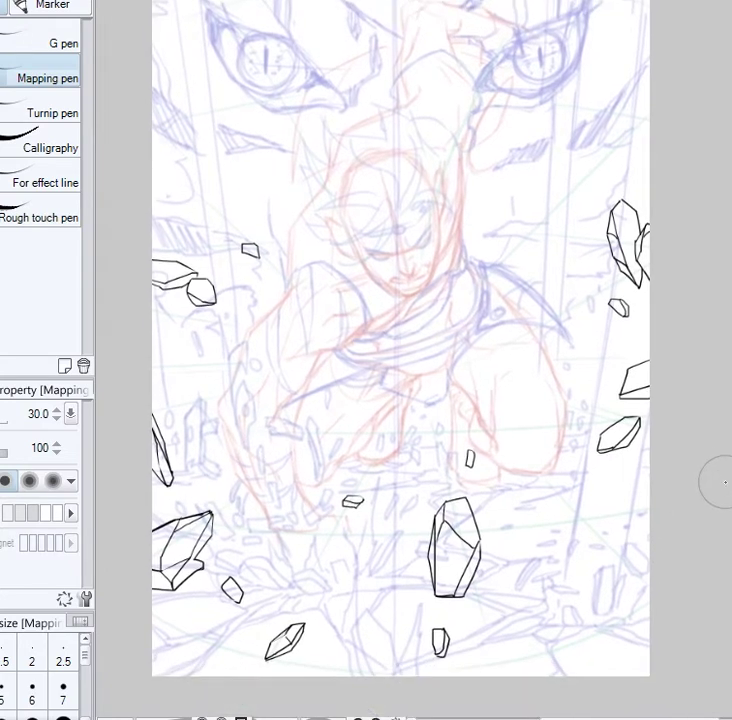
Ink a broken upright slab with two jagged side pieces between the page edge and the punching arm
{"action": "mouse_move", "coordinate": [490, 425]}
{"action": "left_mouse_down"}
{"action": "mouse_move", "coordinate": [489, 381]}
{"action": "mouse_move", "coordinate": [565, 332]}
{"action": "left_mouse_up"}
{"action": "scroll", "coordinate": [508, 358], "scroll_direction": "up", "scroll_amount": 2}
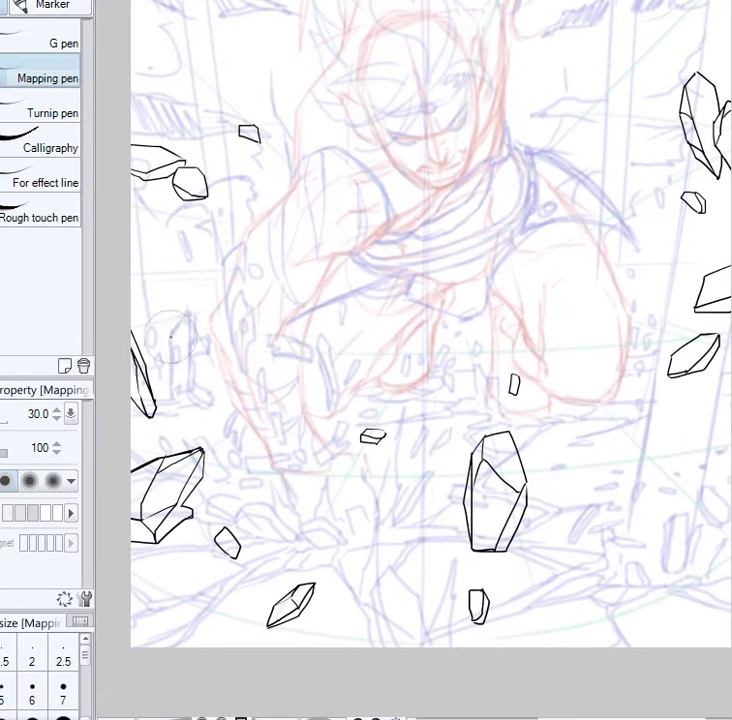
{"action": "left_click_drag", "start_coordinate": [190, 311], "coordinate": [170, 336]}
{"action": "left_click_drag", "start_coordinate": [190, 311], "coordinate": [188, 398]}
{"action": "mouse_move", "coordinate": [170, 335]}
{"action": "left_mouse_down"}
{"action": "mouse_move", "coordinate": [186, 364]}
{"action": "mouse_move", "coordinate": [178, 403]}
{"action": "mouse_move", "coordinate": [192, 368]}
{"action": "mouse_move", "coordinate": [193, 399]}
{"action": "left_mouse_up"}
{"action": "left_click_drag", "start_coordinate": [193, 399], "coordinate": [176, 405]}
{"action": "left_click_drag", "start_coordinate": [190, 311], "coordinate": [196, 313]}
{"action": "mouse_move", "coordinate": [196, 313]}
{"action": "left_mouse_down"}
{"action": "mouse_move", "coordinate": [194, 356]}
{"action": "mouse_move", "coordinate": [208, 335]}
{"action": "left_mouse_up"}
{"action": "left_click_drag", "start_coordinate": [194, 355], "coordinate": [209, 347]}
{"action": "left_click_drag", "start_coordinate": [190, 393], "coordinate": [212, 406]}
{"action": "left_click_drag", "start_coordinate": [194, 381], "coordinate": [210, 395]}
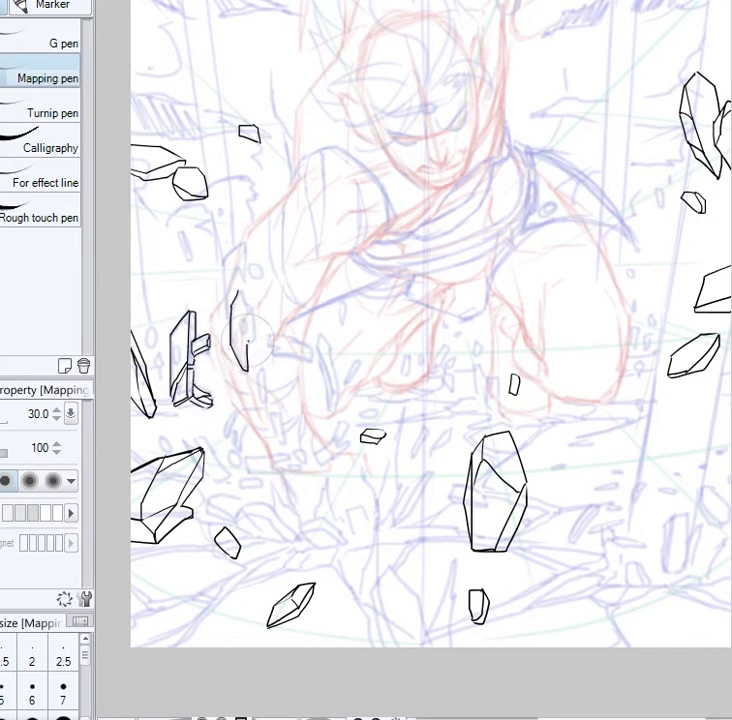
Ink a tall shard with a hole along the punching forearm, and an angled slab with a small pebble above it
{"action": "left_click_drag", "start_coordinate": [232, 303], "coordinate": [238, 371]}
{"action": "left_click_drag", "start_coordinate": [238, 371], "coordinate": [249, 371]}
{"action": "left_click_drag", "start_coordinate": [253, 312], "coordinate": [254, 342]}
{"action": "mouse_move", "coordinate": [233, 303]}
{"action": "left_mouse_down"}
{"action": "mouse_move", "coordinate": [243, 289]}
{"action": "mouse_move", "coordinate": [247, 304]}
{"action": "left_mouse_up"}
{"action": "mouse_move", "coordinate": [247, 304]}
{"action": "left_mouse_down"}
{"action": "mouse_move", "coordinate": [254, 312]}
{"action": "mouse_move", "coordinate": [241, 319]}
{"action": "left_mouse_up"}
{"action": "left_click_drag", "start_coordinate": [224, 261], "coordinate": [223, 292]}
{"action": "mouse_move", "coordinate": [223, 292]}
{"action": "left_mouse_down"}
{"action": "mouse_move", "coordinate": [236, 268]}
{"action": "mouse_move", "coordinate": [244, 281]}
{"action": "mouse_move", "coordinate": [247, 242]}
{"action": "left_mouse_up"}
{"action": "mouse_move", "coordinate": [248, 242]}
{"action": "left_mouse_down"}
{"action": "mouse_move", "coordinate": [251, 275]}
{"action": "mouse_move", "coordinate": [257, 261]}
{"action": "mouse_move", "coordinate": [266, 263]}
{"action": "left_mouse_up"}
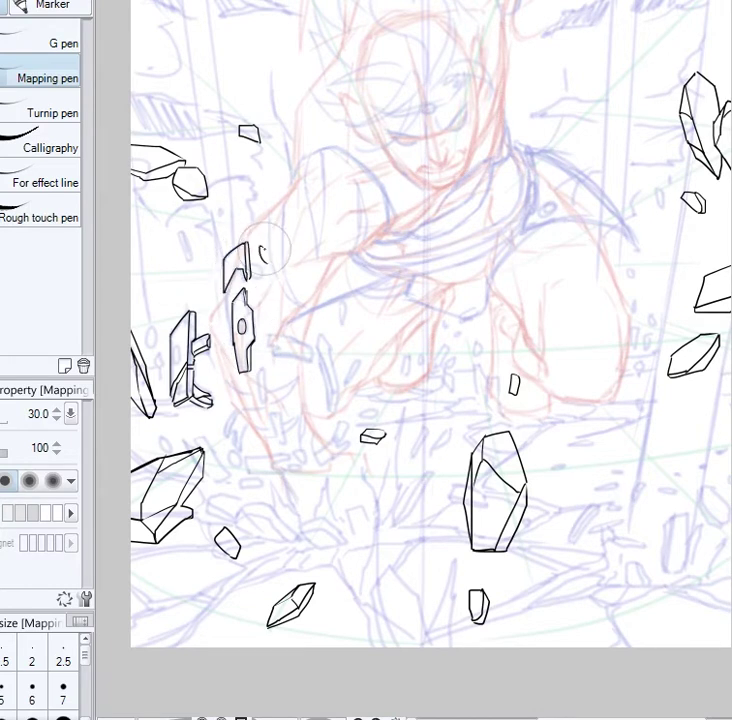
Ink pebbles beside the broken slab, a split flat slab across the forearm, a slanted shard and a small upright sliver
{"action": "left_click_drag", "start_coordinate": [140, 336], "coordinate": [145, 326]}
{"action": "mouse_move", "coordinate": [268, 338]}
{"action": "left_mouse_down"}
{"action": "mouse_move", "coordinate": [311, 346]}
{"action": "mouse_move", "coordinate": [305, 364]}
{"action": "mouse_move", "coordinate": [312, 350]}
{"action": "mouse_move", "coordinate": [312, 359]}
{"action": "mouse_move", "coordinate": [283, 344]}
{"action": "mouse_move", "coordinate": [320, 342]}
{"action": "mouse_move", "coordinate": [336, 394]}
{"action": "left_mouse_up"}
{"action": "left_click_drag", "start_coordinate": [320, 358], "coordinate": [330, 396]}
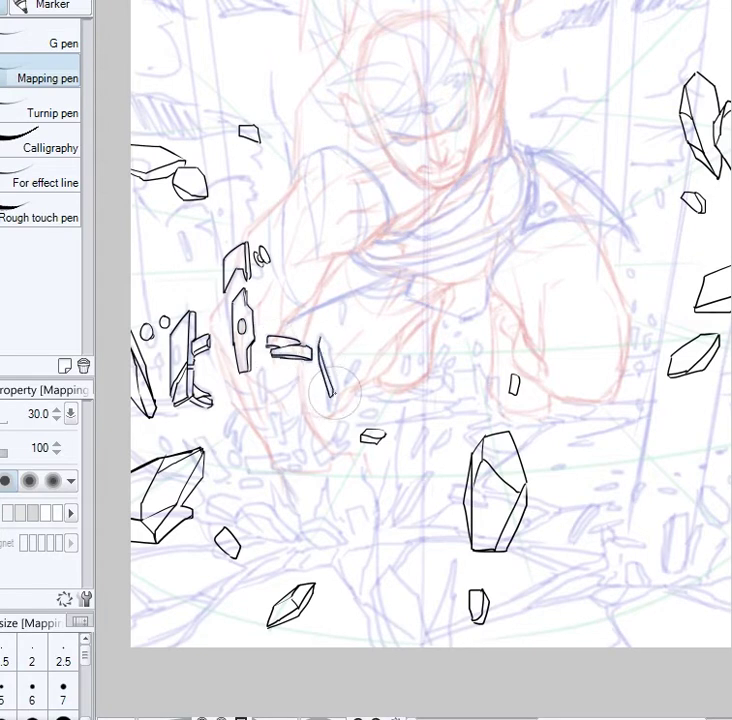
{"action": "left_click_drag", "start_coordinate": [342, 300], "coordinate": [345, 324]}
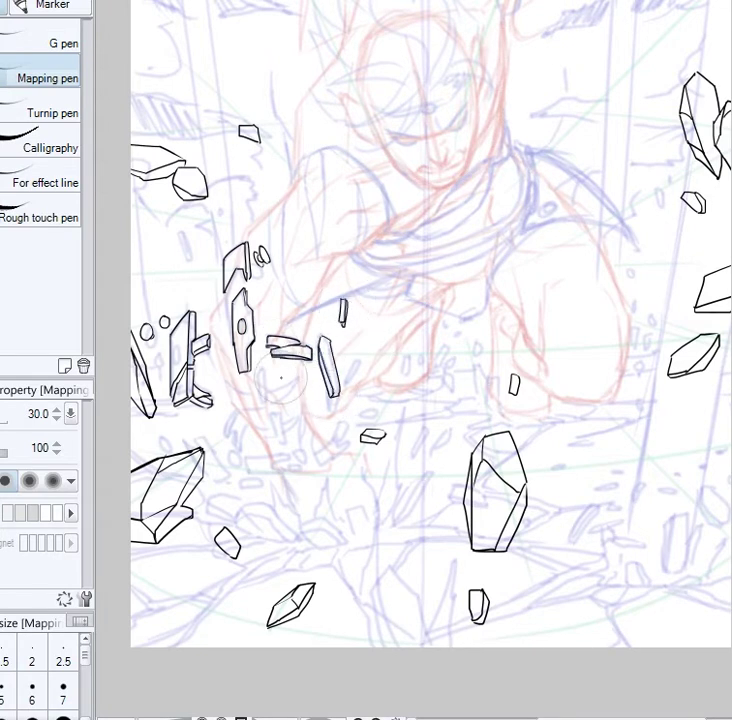
Ink debris around the fist: slanted shards, a split flat slab, a curved plate and a piece extending the long shard
{"action": "left_click_drag", "start_coordinate": [182, 437], "coordinate": [228, 476]}
{"action": "mouse_move", "coordinate": [196, 437]}
{"action": "left_mouse_down"}
{"action": "mouse_move", "coordinate": [218, 479]}
{"action": "mouse_move", "coordinate": [290, 456]}
{"action": "left_mouse_up"}
{"action": "mouse_move", "coordinate": [290, 456]}
{"action": "left_mouse_down"}
{"action": "mouse_move", "coordinate": [276, 463]}
{"action": "mouse_move", "coordinate": [290, 469]}
{"action": "left_mouse_up"}
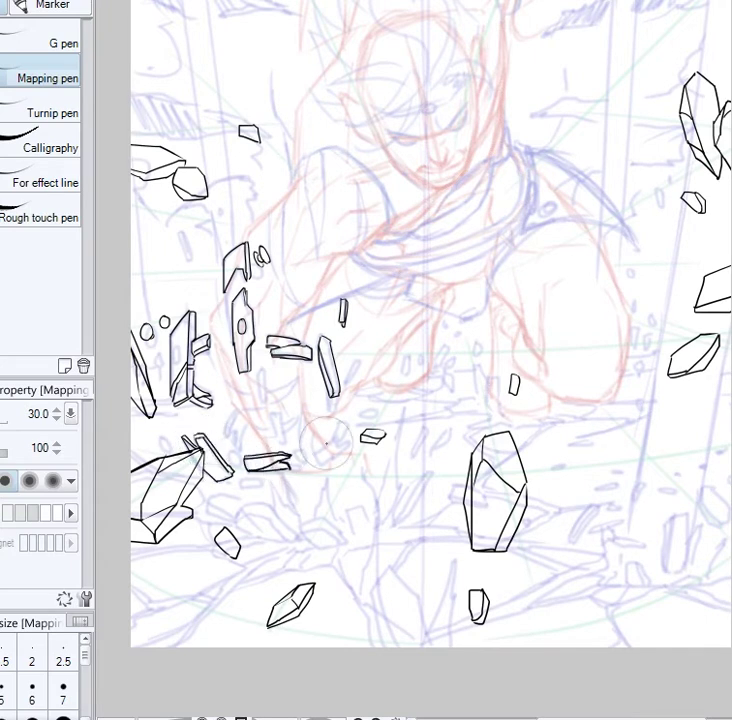
{"action": "mouse_move", "coordinate": [340, 425]}
{"action": "left_mouse_down"}
{"action": "mouse_move", "coordinate": [315, 449]}
{"action": "mouse_move", "coordinate": [350, 445]}
{"action": "mouse_move", "coordinate": [313, 458]}
{"action": "mouse_move", "coordinate": [350, 441]}
{"action": "left_mouse_up"}
{"action": "key", "text": "ctrl+z"}
{"action": "left_click_drag", "start_coordinate": [329, 398], "coordinate": [332, 420]}
{"action": "mouse_move", "coordinate": [235, 411]}
{"action": "left_mouse_down"}
{"action": "mouse_move", "coordinate": [223, 432]}
{"action": "mouse_move", "coordinate": [232, 444]}
{"action": "left_mouse_up"}
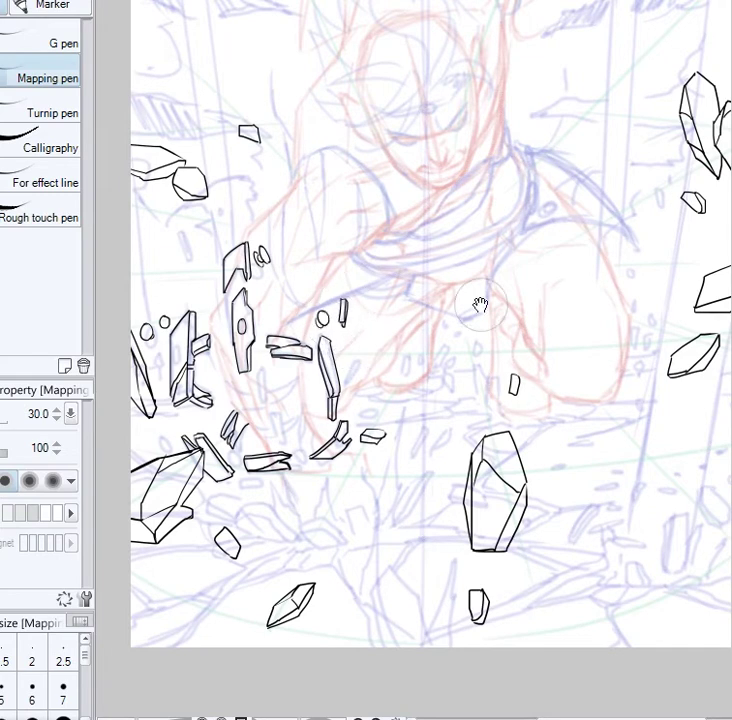
Fill the gaps around the fist with small inked slivers and a tiny flat chip
{"action": "scroll", "coordinate": [469, 266], "scroll_direction": "up", "scroll_amount": 1}
{"action": "left_click_drag", "start_coordinate": [358, 374], "coordinate": [350, 394]}
{"action": "left_click_drag", "start_coordinate": [275, 429], "coordinate": [278, 448]}
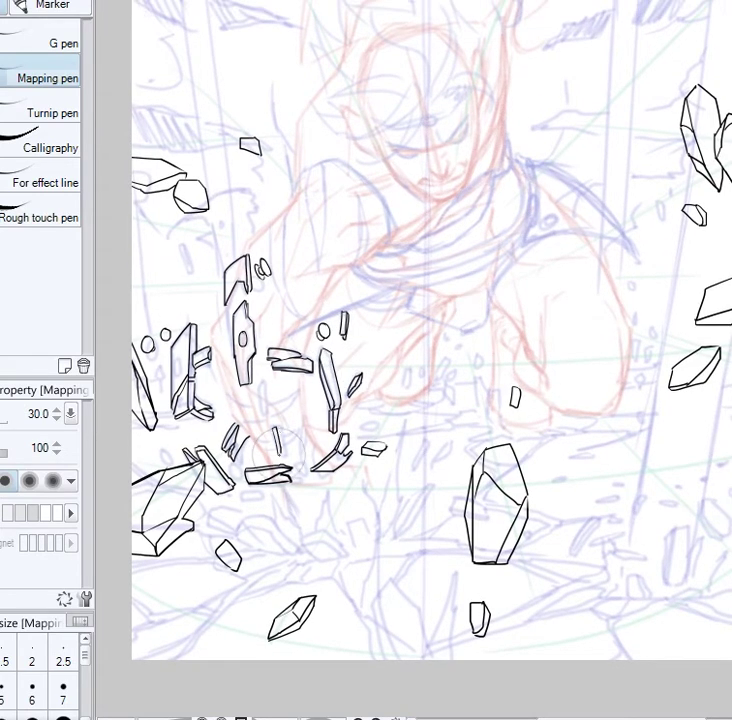
{"action": "left_click_drag", "start_coordinate": [256, 384], "coordinate": [267, 400]}
{"action": "left_click_drag", "start_coordinate": [371, 426], "coordinate": [378, 426]}
Ink tiny scattered fragments beneath the torso and beside the bent knee, plus a pointed shard at the knee's base
{"action": "mouse_move", "coordinate": [405, 370]}
{"action": "left_mouse_down"}
{"action": "mouse_move", "coordinate": [445, 350]}
{"action": "mouse_move", "coordinate": [440, 340]}
{"action": "mouse_move", "coordinate": [452, 345]}
{"action": "mouse_move", "coordinate": [442, 357]}
{"action": "mouse_move", "coordinate": [460, 370]}
{"action": "mouse_move", "coordinate": [448, 388]}
{"action": "mouse_move", "coordinate": [452, 407]}
{"action": "mouse_move", "coordinate": [501, 367]}
{"action": "mouse_move", "coordinate": [495, 332]}
{"action": "left_mouse_up"}
{"action": "mouse_move", "coordinate": [630, 288]}
{"action": "left_mouse_down"}
{"action": "mouse_move", "coordinate": [631, 299]}
{"action": "mouse_move", "coordinate": [623, 264]}
{"action": "left_mouse_up"}
{"action": "mouse_move", "coordinate": [646, 324]}
{"action": "left_mouse_down"}
{"action": "mouse_move", "coordinate": [671, 343]}
{"action": "mouse_move", "coordinate": [670, 330]}
{"action": "left_mouse_up"}
{"action": "key", "text": "space"}
{"action": "left_click_drag", "start_coordinate": [488, 418], "coordinate": [483, 446]}
{"action": "left_click_drag", "start_coordinate": [489, 418], "coordinate": [493, 446]}
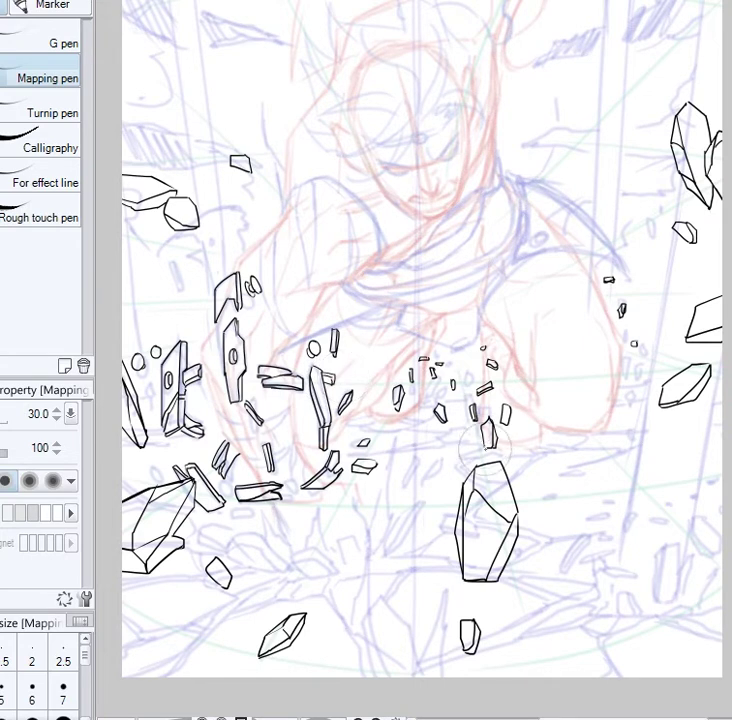
Ink small fragments along the bent leg's outer side and under the knee, and a rubble cluster beneath the torso
{"action": "left_click_drag", "start_coordinate": [411, 275], "coordinate": [435, 352]}
{"action": "mouse_move", "coordinate": [605, 402]}
{"action": "left_mouse_down"}
{"action": "mouse_move", "coordinate": [617, 367]}
{"action": "mouse_move", "coordinate": [642, 416]}
{"action": "mouse_move", "coordinate": [662, 405]}
{"action": "left_mouse_up"}
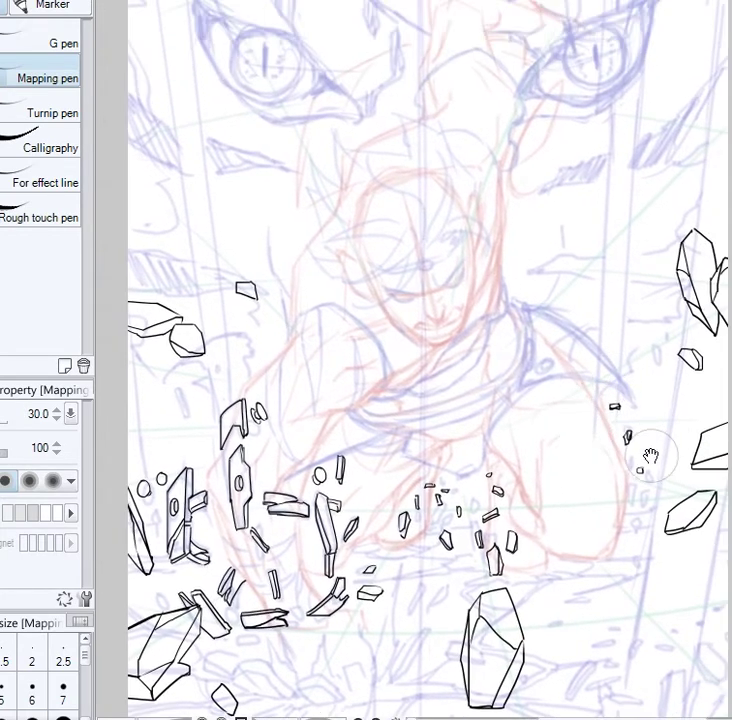
{"action": "left_click_drag", "start_coordinate": [645, 454], "coordinate": [661, 457]}
{"action": "left_click_drag", "start_coordinate": [605, 513], "coordinate": [625, 513]}
{"action": "mouse_move", "coordinate": [605, 519]}
{"action": "left_mouse_down"}
{"action": "mouse_move", "coordinate": [625, 519]}
{"action": "mouse_move", "coordinate": [630, 534]}
{"action": "mouse_move", "coordinate": [616, 556]}
{"action": "left_mouse_up"}
{"action": "left_click_drag", "start_coordinate": [525, 552], "coordinate": [524, 576]}
{"action": "mouse_move", "coordinate": [534, 553]}
{"action": "left_mouse_down"}
{"action": "mouse_move", "coordinate": [532, 577]}
{"action": "mouse_move", "coordinate": [557, 558]}
{"action": "left_mouse_up"}
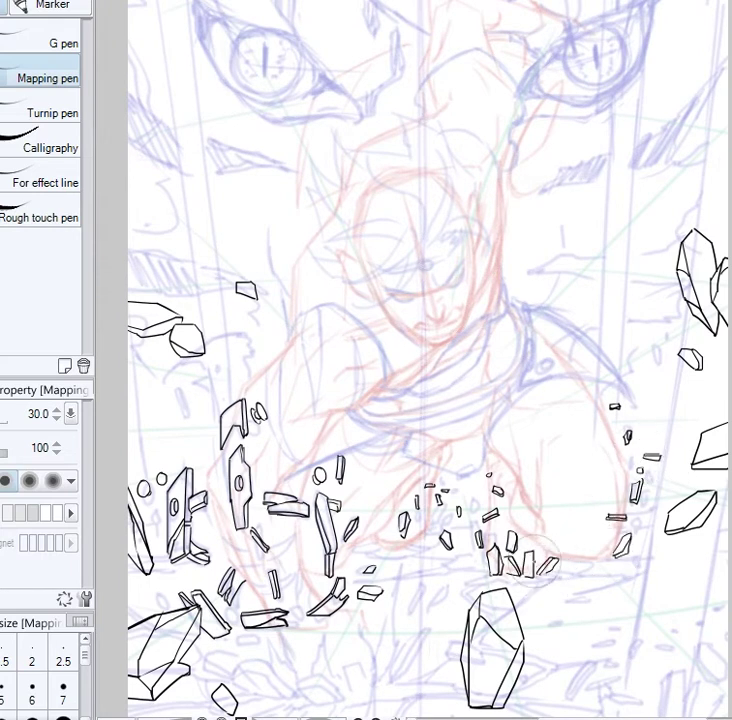
{"action": "mouse_move", "coordinate": [380, 544]}
{"action": "left_mouse_down"}
{"action": "mouse_move", "coordinate": [400, 540]}
{"action": "mouse_move", "coordinate": [402, 548]}
{"action": "mouse_move", "coordinate": [422, 533]}
{"action": "mouse_move", "coordinate": [424, 543]}
{"action": "mouse_move", "coordinate": [440, 533]}
{"action": "left_mouse_up"}
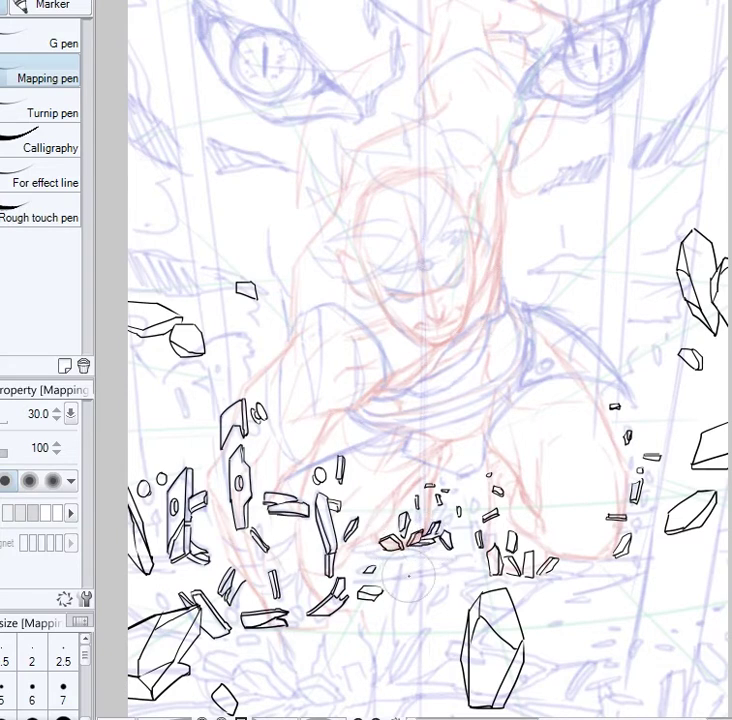
Ink jagged spiky burst lines radiating from the ground where the fist lands
{"action": "left_click_drag", "start_coordinate": [400, 600], "coordinate": [412, 503]}
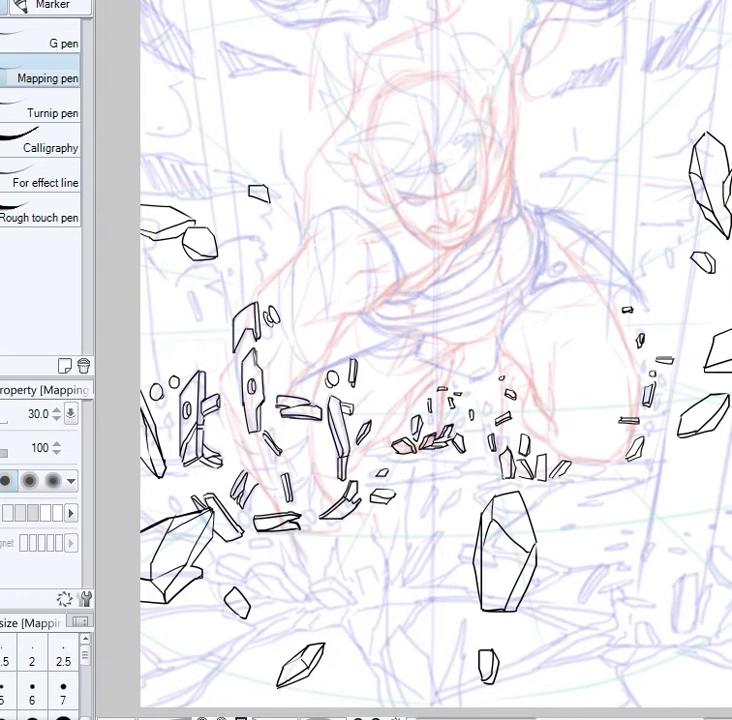
{"action": "left_click", "coordinate": [731, 560]}
{"action": "left_click", "coordinate": [731, 560]}
{"action": "left_click", "coordinate": [731, 560]}
{"action": "left_click", "coordinate": [731, 560]}
{"action": "mouse_move", "coordinate": [279, 546]}
{"action": "left_mouse_down"}
{"action": "mouse_move", "coordinate": [286, 574]}
{"action": "mouse_move", "coordinate": [308, 577]}
{"action": "mouse_move", "coordinate": [337, 524]}
{"action": "mouse_move", "coordinate": [352, 575]}
{"action": "mouse_move", "coordinate": [421, 483]}
{"action": "left_mouse_up"}
{"action": "key", "text": "ctrl+z"}
{"action": "key", "text": "ctrl+z"}
{"action": "left_click_drag", "start_coordinate": [395, 548], "coordinate": [417, 498]}
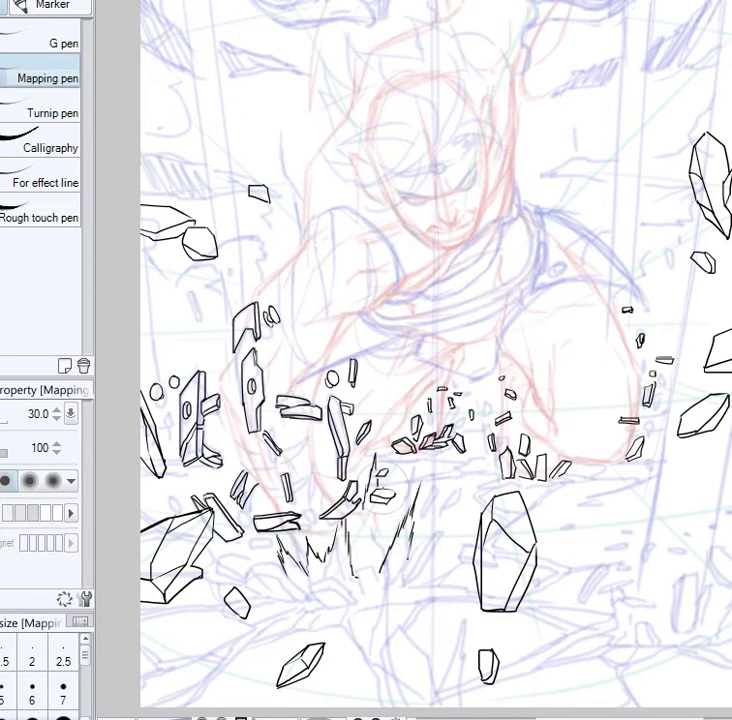
{"action": "left_click_drag", "start_coordinate": [404, 490], "coordinate": [388, 521]}
{"action": "left_click_drag", "start_coordinate": [423, 528], "coordinate": [409, 544]}
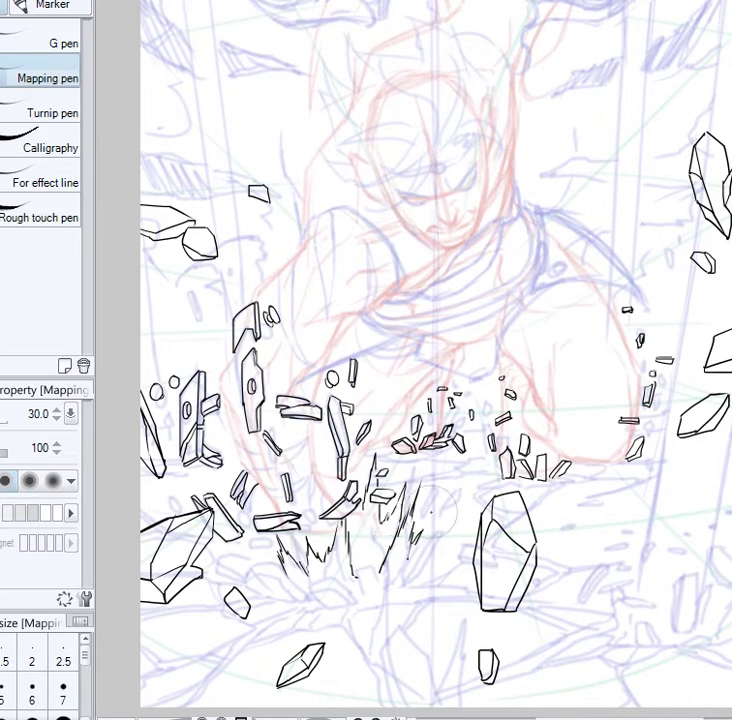
{"action": "mouse_move", "coordinate": [252, 560]}
{"action": "left_mouse_down"}
{"action": "mouse_move", "coordinate": [240, 541]}
{"action": "mouse_move", "coordinate": [265, 558]}
{"action": "left_mouse_up"}
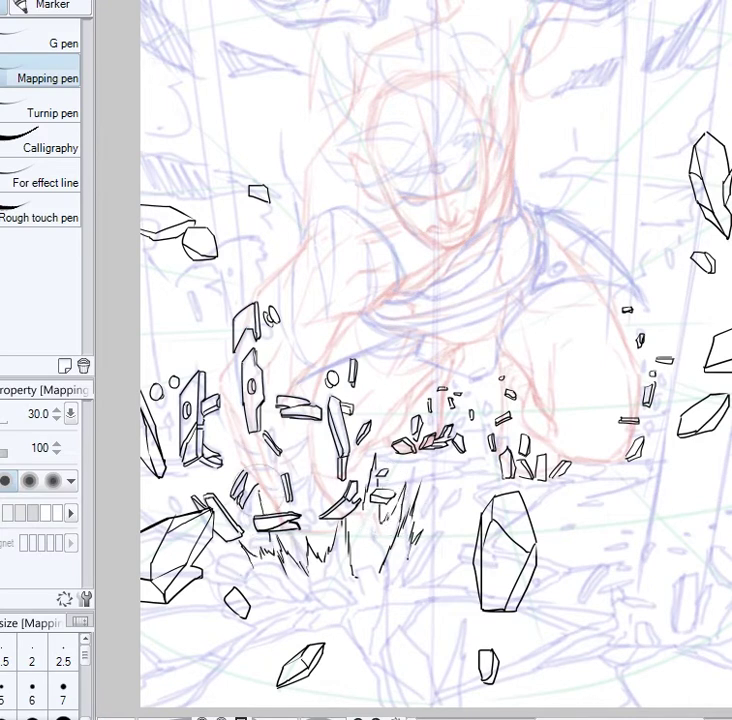
Ink faceted rocks around the base of the impact burst, with more jagged spikes toward the tall foreground rock
{"action": "scroll", "coordinate": [436, 360], "scroll_direction": "down", "scroll_amount": 2}
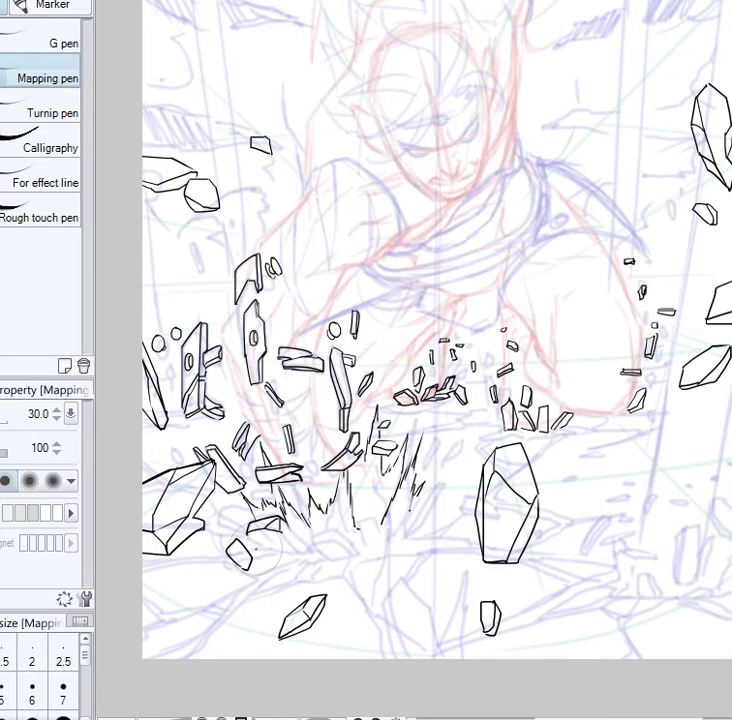
{"action": "mouse_move", "coordinate": [249, 533]}
{"action": "left_mouse_down"}
{"action": "mouse_move", "coordinate": [285, 550]}
{"action": "mouse_move", "coordinate": [307, 546]}
{"action": "mouse_move", "coordinate": [331, 526]}
{"action": "mouse_move", "coordinate": [353, 536]}
{"action": "mouse_move", "coordinate": [357, 555]}
{"action": "left_mouse_up"}
{"action": "mouse_move", "coordinate": [312, 543]}
{"action": "left_mouse_down"}
{"action": "mouse_move", "coordinate": [356, 556]}
{"action": "mouse_move", "coordinate": [370, 499]}
{"action": "left_mouse_up"}
{"action": "mouse_move", "coordinate": [371, 498]}
{"action": "left_mouse_down"}
{"action": "mouse_move", "coordinate": [379, 526]}
{"action": "mouse_move", "coordinate": [371, 540]}
{"action": "left_mouse_up"}
{"action": "mouse_move", "coordinate": [420, 515]}
{"action": "left_mouse_down"}
{"action": "mouse_move", "coordinate": [440, 485]}
{"action": "mouse_move", "coordinate": [444, 497]}
{"action": "mouse_move", "coordinate": [400, 540]}
{"action": "mouse_move", "coordinate": [455, 500]}
{"action": "left_mouse_up"}
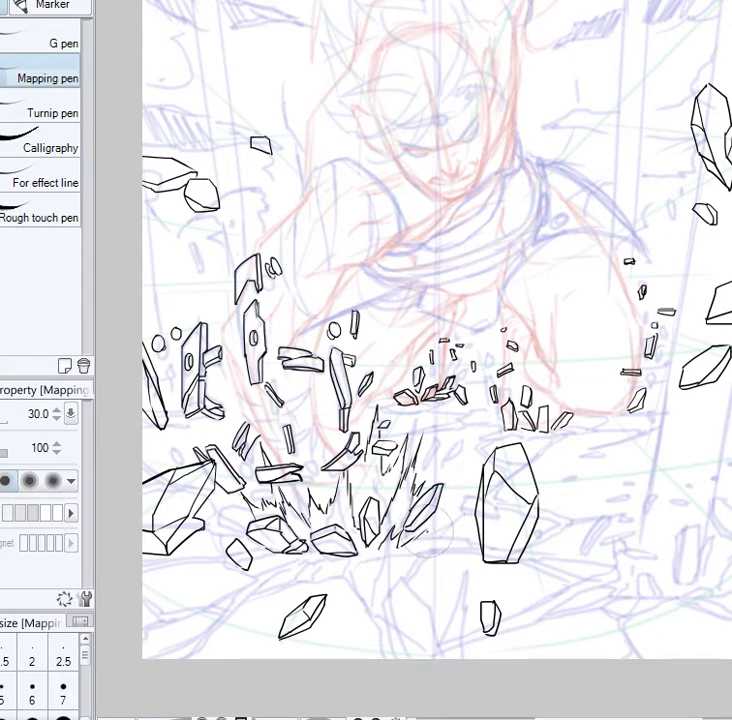
{"action": "left_click_drag", "start_coordinate": [465, 503], "coordinate": [442, 540]}
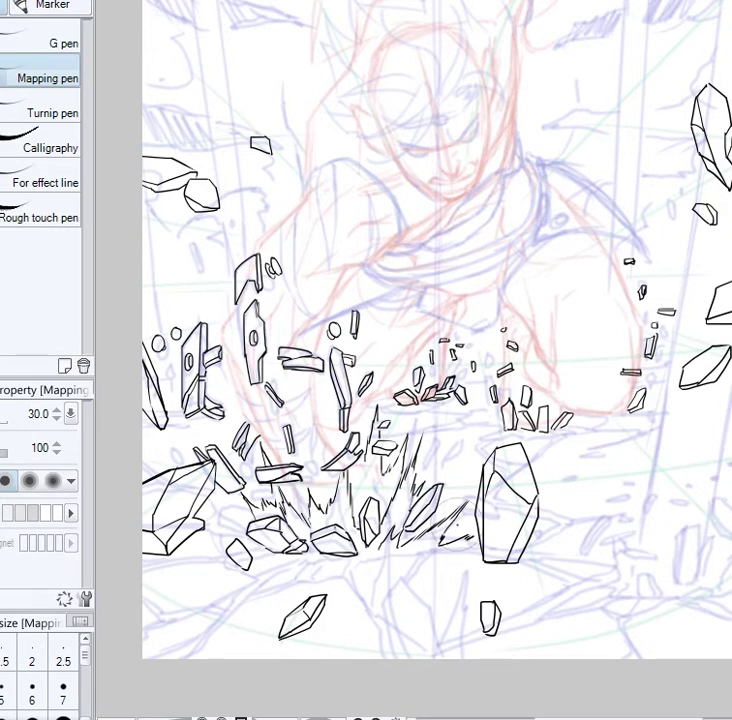
{"action": "left_click_drag", "start_coordinate": [440, 540], "coordinate": [468, 505]}
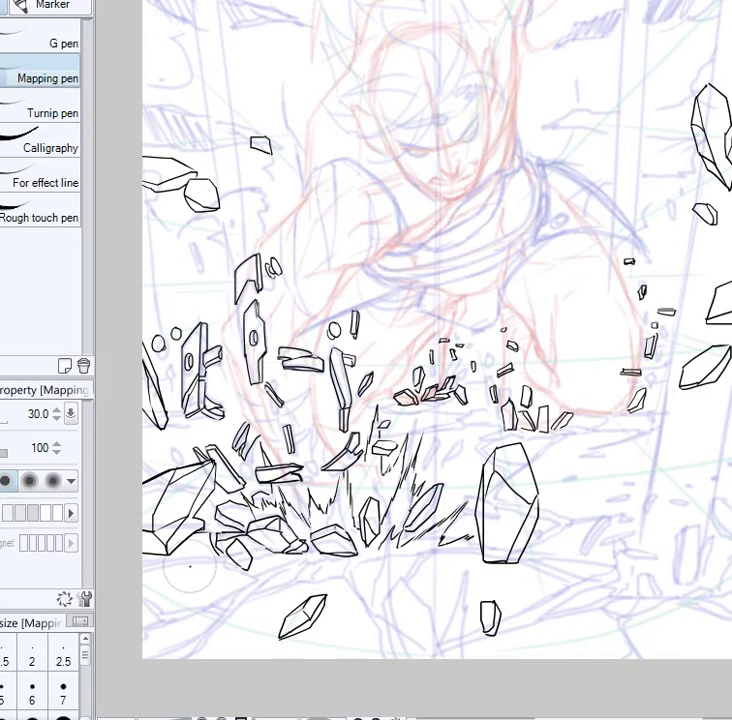
Ink layered cracked ground slabs from the page's lower corner toward the impact, adding small surface pits and crack edges
{"action": "left_click_drag", "start_coordinate": [144, 575], "coordinate": [306, 556]}
{"action": "mouse_move", "coordinate": [144, 598]}
{"action": "left_mouse_down"}
{"action": "mouse_move", "coordinate": [161, 617]}
{"action": "mouse_move", "coordinate": [245, 584]}
{"action": "left_mouse_up"}
{"action": "left_click_drag", "start_coordinate": [163, 628], "coordinate": [240, 602]}
{"action": "mouse_move", "coordinate": [146, 640]}
{"action": "left_mouse_down"}
{"action": "mouse_move", "coordinate": [228, 612]}
{"action": "mouse_move", "coordinate": [198, 637]}
{"action": "left_mouse_up"}
{"action": "mouse_move", "coordinate": [184, 595]}
{"action": "left_mouse_down"}
{"action": "mouse_move", "coordinate": [195, 596]}
{"action": "mouse_move", "coordinate": [160, 585]}
{"action": "mouse_move", "coordinate": [158, 604]}
{"action": "mouse_move", "coordinate": [166, 592]}
{"action": "left_mouse_up"}
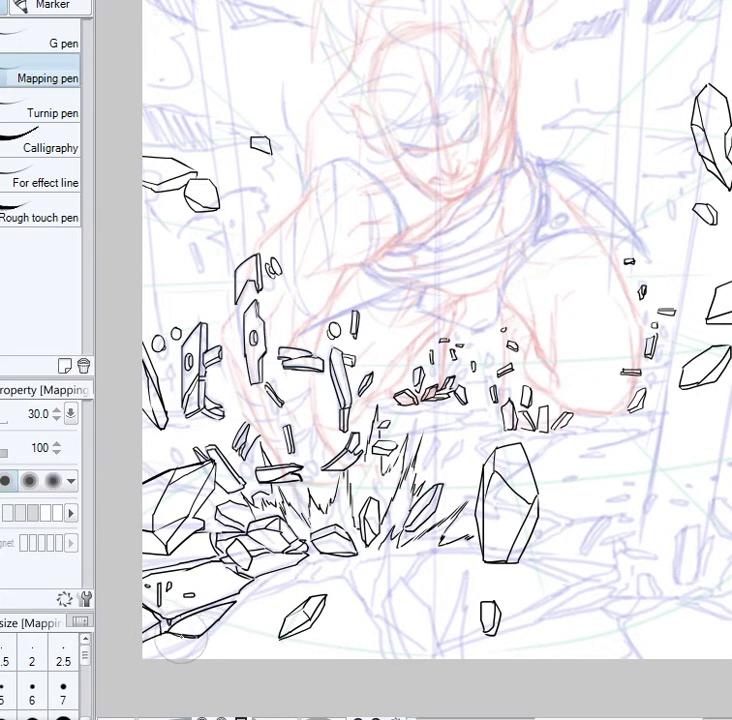
{"action": "mouse_move", "coordinate": [199, 637]}
{"action": "left_mouse_down"}
{"action": "mouse_move", "coordinate": [192, 656]}
{"action": "mouse_move", "coordinate": [243, 602]}
{"action": "mouse_move", "coordinate": [310, 581]}
{"action": "left_mouse_up"}
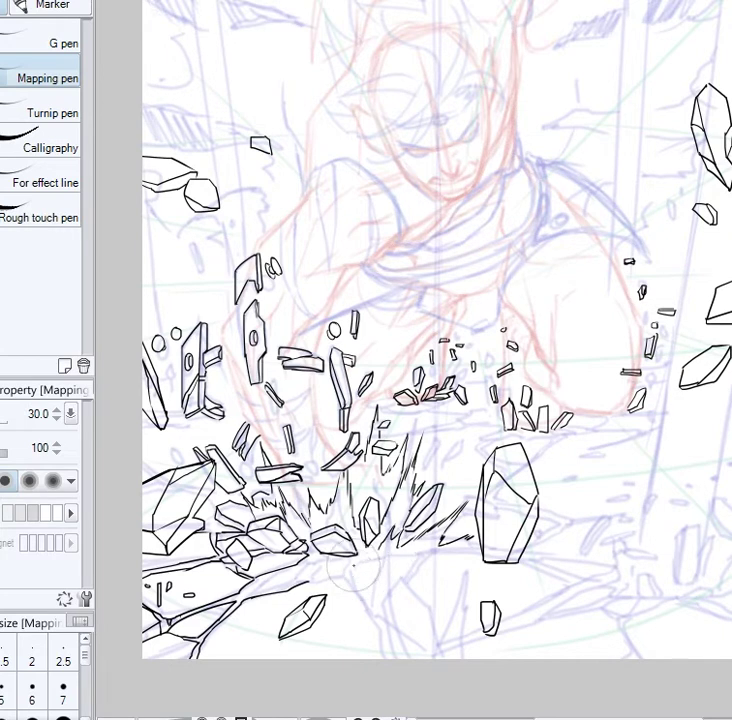
{"action": "mouse_move", "coordinate": [357, 562]}
{"action": "left_mouse_down"}
{"action": "mouse_move", "coordinate": [404, 568]}
{"action": "mouse_move", "coordinate": [397, 579]}
{"action": "left_mouse_up"}
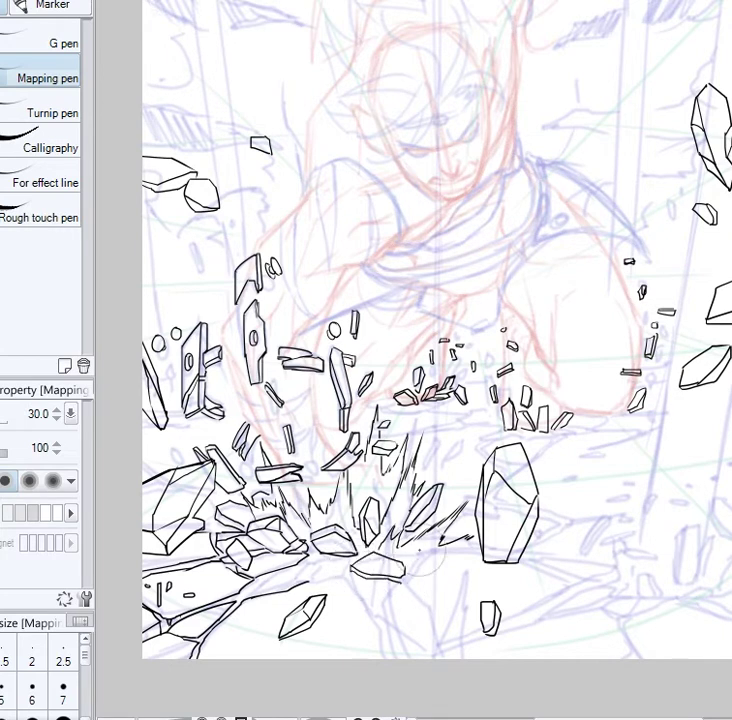
{"action": "key", "text": "ctrl+z"}
{"action": "key", "text": "ctrl+z"}
{"action": "key", "text": "ctrl+z"}
Ink a tall faceted rock at the page's lower edge and the jagged, spiky ground crack around it
{"action": "mouse_move", "coordinate": [401, 657]}
{"action": "left_mouse_down"}
{"action": "mouse_move", "coordinate": [390, 597]}
{"action": "mouse_move", "coordinate": [430, 648]}
{"action": "left_mouse_up"}
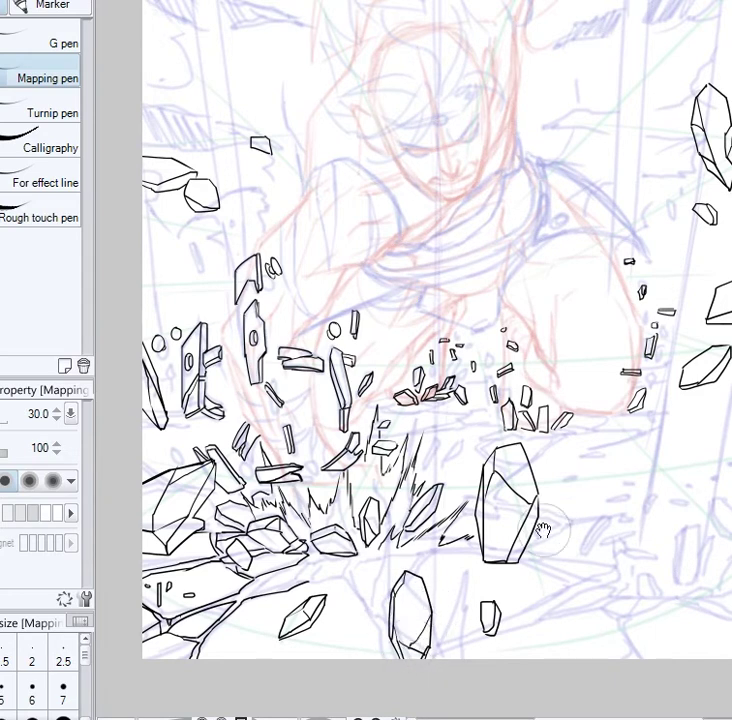
{"action": "left_click_drag", "start_coordinate": [547, 520], "coordinate": [545, 530]}
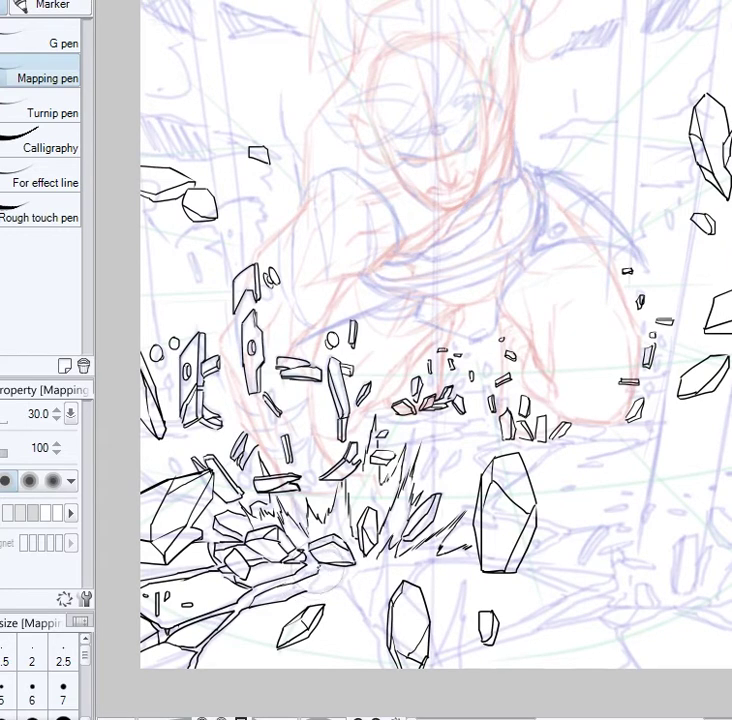
{"action": "key", "text": "e"}
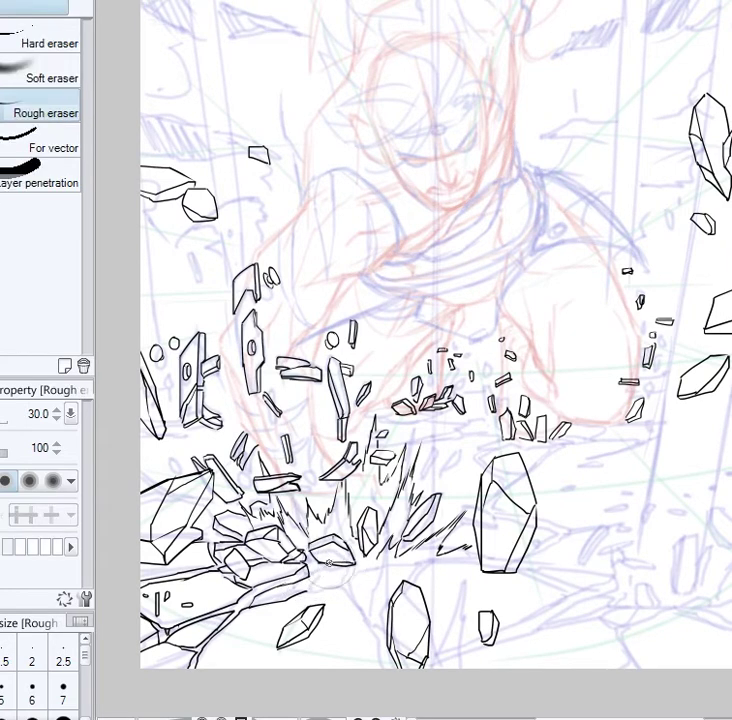
{"action": "key", "text": "p"}
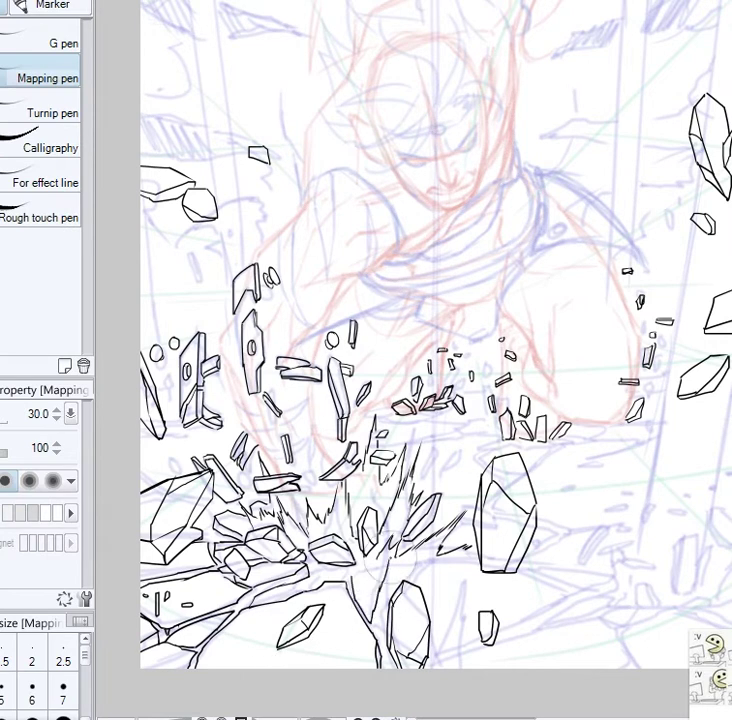
{"action": "mouse_move", "coordinate": [437, 617]}
{"action": "left_mouse_down"}
{"action": "mouse_move", "coordinate": [449, 594]}
{"action": "mouse_move", "coordinate": [458, 662]}
{"action": "left_mouse_up"}
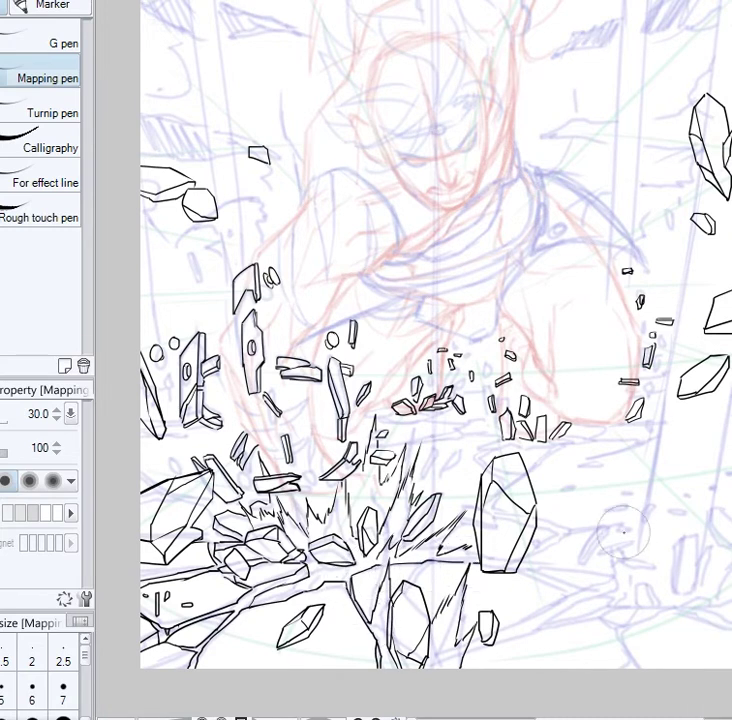
Ink the cracked ground edges from the tall foreground rock to the far page edge, including a small upright shard
{"action": "left_click_drag", "start_coordinate": [495, 640], "coordinate": [605, 620]}
{"action": "left_click_drag", "start_coordinate": [528, 626], "coordinate": [579, 593]}
{"action": "mouse_move", "coordinate": [521, 572]}
{"action": "left_mouse_down"}
{"action": "mouse_move", "coordinate": [581, 590]}
{"action": "mouse_move", "coordinate": [553, 608]}
{"action": "mouse_move", "coordinate": [612, 594]}
{"action": "left_mouse_up"}
{"action": "left_click_drag", "start_coordinate": [550, 620], "coordinate": [628, 612]}
{"action": "mouse_move", "coordinate": [608, 619]}
{"action": "left_mouse_down"}
{"action": "mouse_move", "coordinate": [639, 609]}
{"action": "mouse_move", "coordinate": [638, 668]}
{"action": "left_mouse_up"}
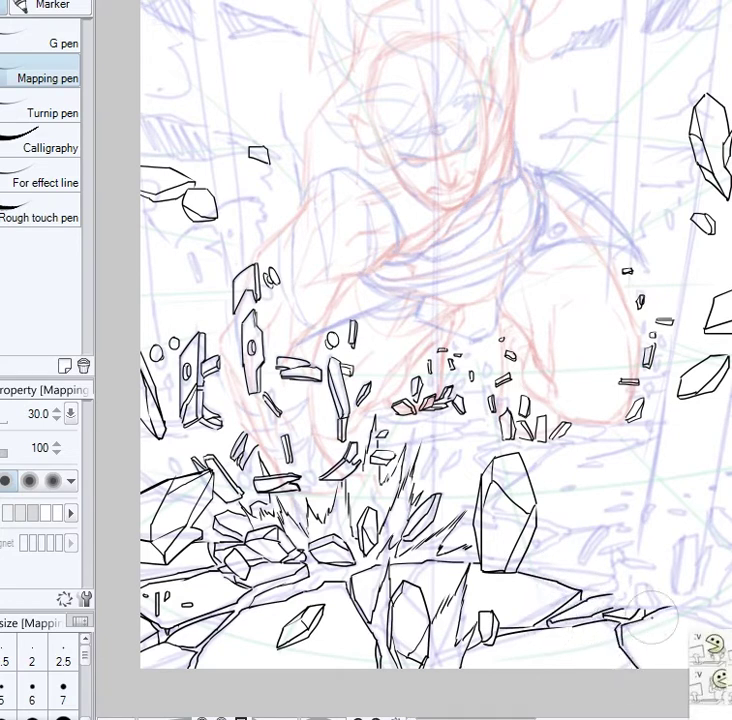
{"action": "mouse_move", "coordinate": [640, 578]}
{"action": "left_mouse_down"}
{"action": "mouse_move", "coordinate": [656, 608]}
{"action": "mouse_move", "coordinate": [649, 565]}
{"action": "left_mouse_up"}
{"action": "left_click_drag", "start_coordinate": [634, 583], "coordinate": [720, 602]}
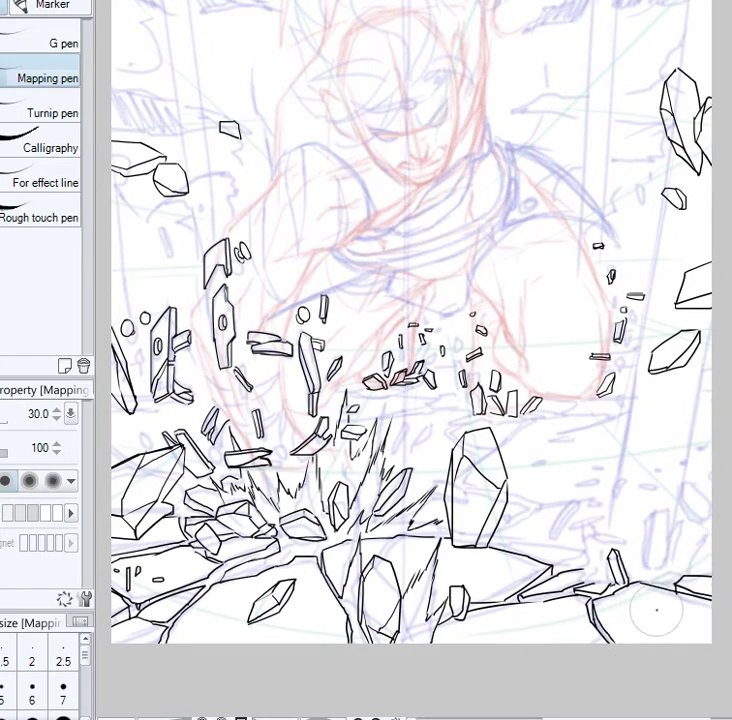
Ink the flat layered stone ledge beneath the small rubble pile in front of the crouching figure
{"action": "mouse_move", "coordinate": [620, 420]}
{"action": "left_mouse_down"}
{"action": "mouse_move", "coordinate": [662, 490]}
{"action": "mouse_move", "coordinate": [646, 476]}
{"action": "left_mouse_up"}
{"action": "left_click_drag", "start_coordinate": [376, 472], "coordinate": [463, 457]}
{"action": "left_click_drag", "start_coordinate": [463, 457], "coordinate": [381, 451]}
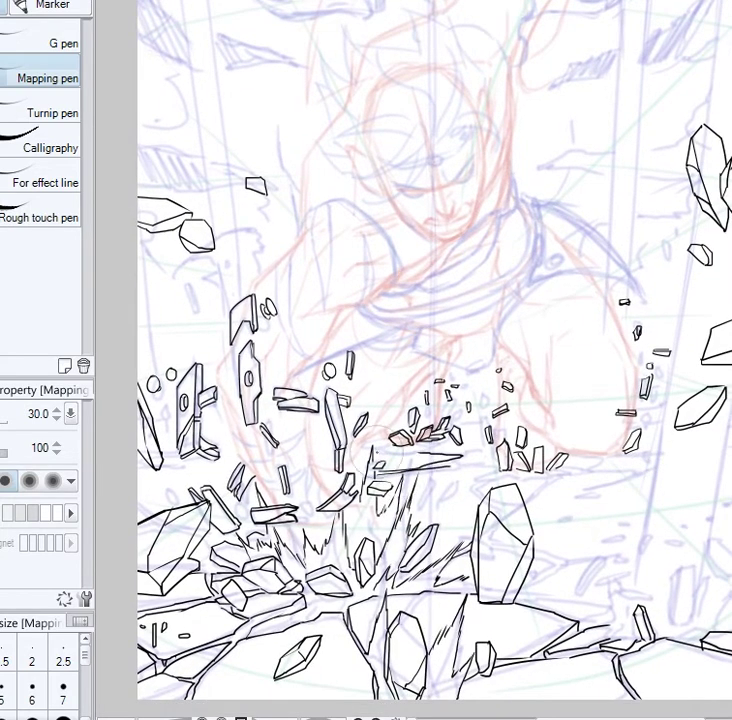
{"action": "mouse_move", "coordinate": [446, 452]}
{"action": "left_mouse_down"}
{"action": "mouse_move", "coordinate": [493, 449]}
{"action": "mouse_move", "coordinate": [493, 462]}
{"action": "left_mouse_up"}
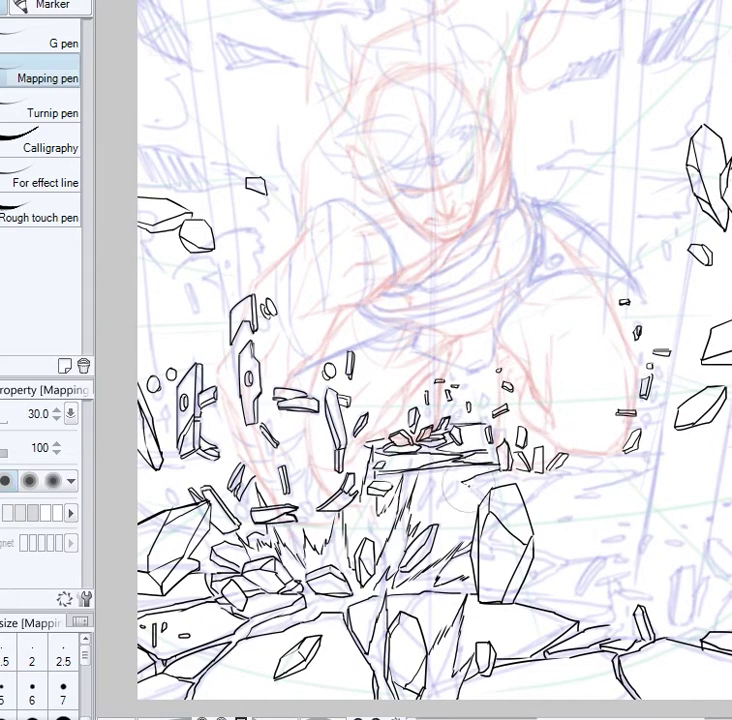
Ink the cracked slab edges running from behind the tall foreground rock toward the sketched pillar, cleaning up their far end
{"action": "mouse_move", "coordinate": [486, 474]}
{"action": "left_mouse_down"}
{"action": "mouse_move", "coordinate": [562, 471]}
{"action": "mouse_move", "coordinate": [522, 489]}
{"action": "mouse_move", "coordinate": [597, 470]}
{"action": "mouse_move", "coordinate": [580, 459]}
{"action": "mouse_move", "coordinate": [570, 469]}
{"action": "mouse_move", "coordinate": [638, 473]}
{"action": "mouse_move", "coordinate": [527, 498]}
{"action": "mouse_move", "coordinate": [597, 478]}
{"action": "mouse_move", "coordinate": [657, 474]}
{"action": "left_mouse_up"}
{"action": "key", "text": "ctrl+z"}
{"action": "mouse_move", "coordinate": [580, 461]}
{"action": "left_mouse_down"}
{"action": "mouse_move", "coordinate": [606, 466]}
{"action": "mouse_move", "coordinate": [578, 472]}
{"action": "mouse_move", "coordinate": [657, 457]}
{"action": "left_mouse_up"}
{"action": "left_click_drag", "start_coordinate": [704, 546], "coordinate": [707, 469]}
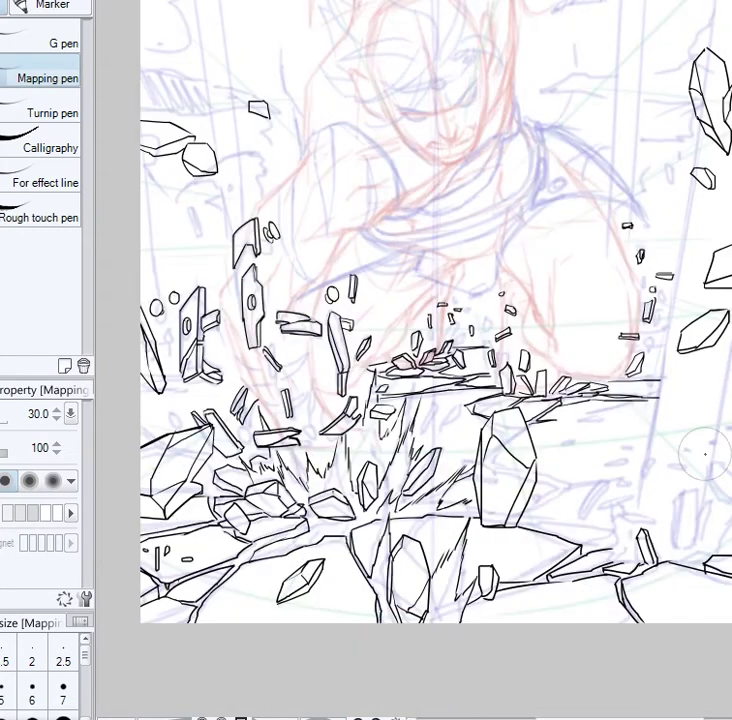
{"action": "left_click_drag", "start_coordinate": [530, 422], "coordinate": [650, 427]}
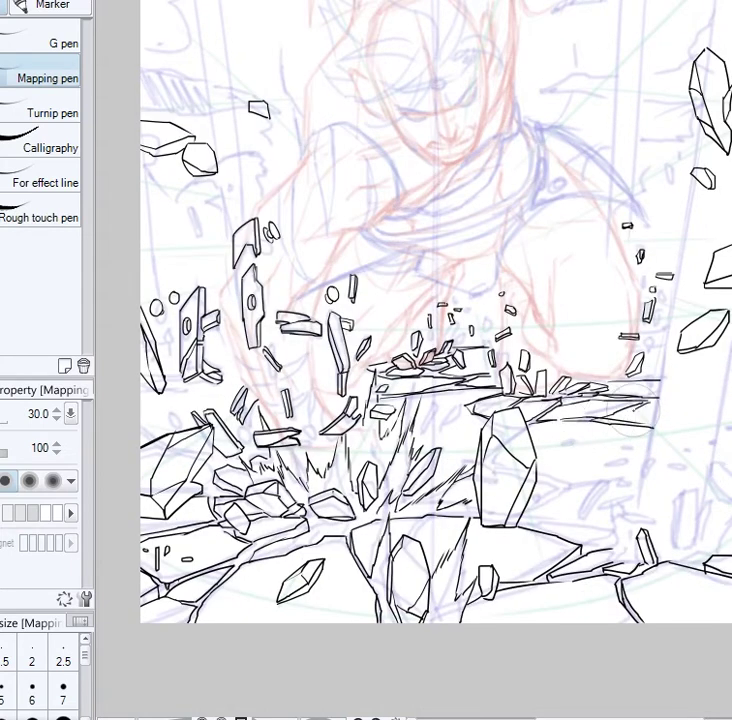
{"action": "key", "text": "e"}
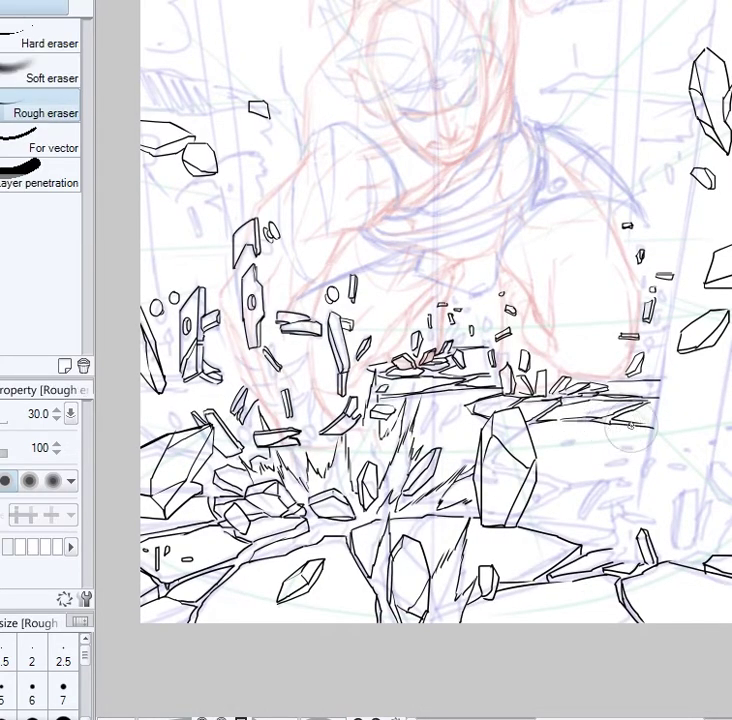
{"action": "key", "text": "p"}
{"action": "left_click_drag", "start_coordinate": [644, 427], "coordinate": [654, 428]}
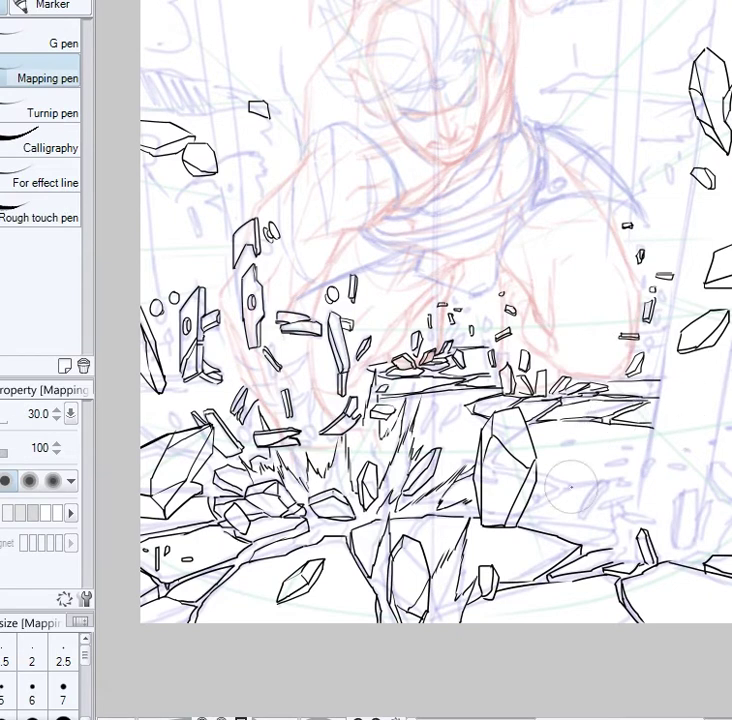
Ink the lower ledge lines and slanted broken shards beside the tall foreground rock
{"action": "left_click_drag", "start_coordinate": [537, 469], "coordinate": [636, 473]}
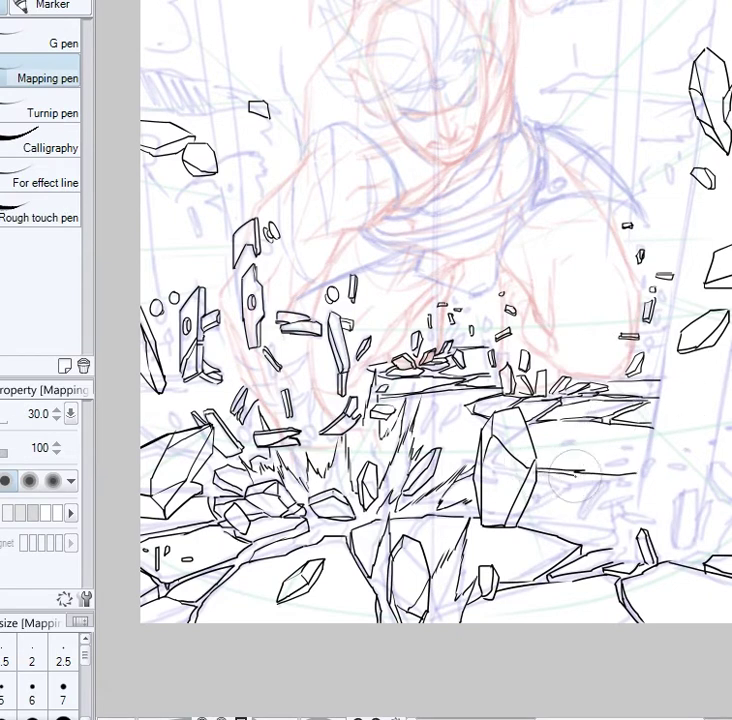
{"action": "mouse_move", "coordinate": [531, 499]}
{"action": "left_mouse_down"}
{"action": "mouse_move", "coordinate": [590, 477]}
{"action": "mouse_move", "coordinate": [640, 477]}
{"action": "left_mouse_up"}
{"action": "mouse_move", "coordinate": [576, 515]}
{"action": "left_mouse_down"}
{"action": "mouse_move", "coordinate": [600, 482]}
{"action": "mouse_move", "coordinate": [583, 518]}
{"action": "mouse_move", "coordinate": [633, 497]}
{"action": "left_mouse_up"}
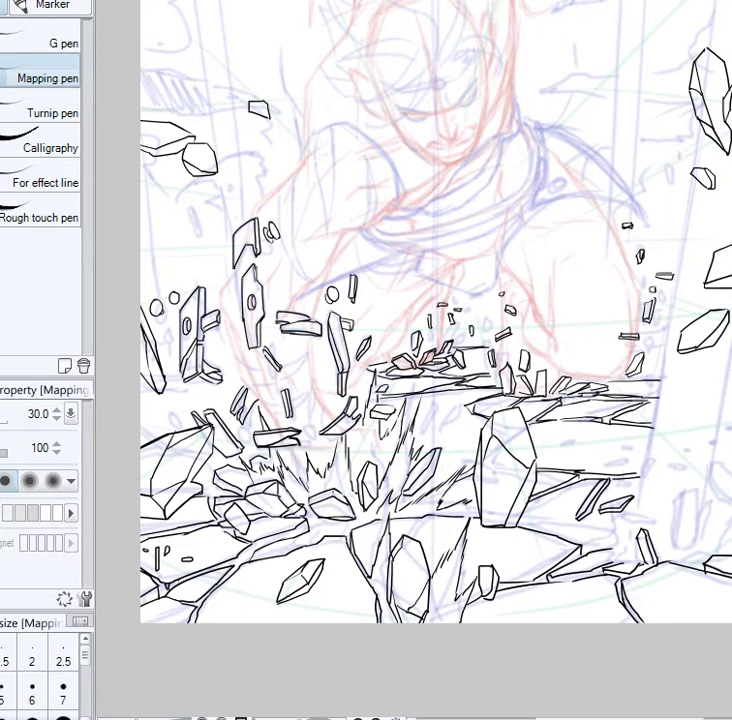
Ink faceted floating shards and small chips between the broken ledges and the page edge
{"action": "scroll", "coordinate": [436, 340], "scroll_direction": "down", "scroll_amount": 1}
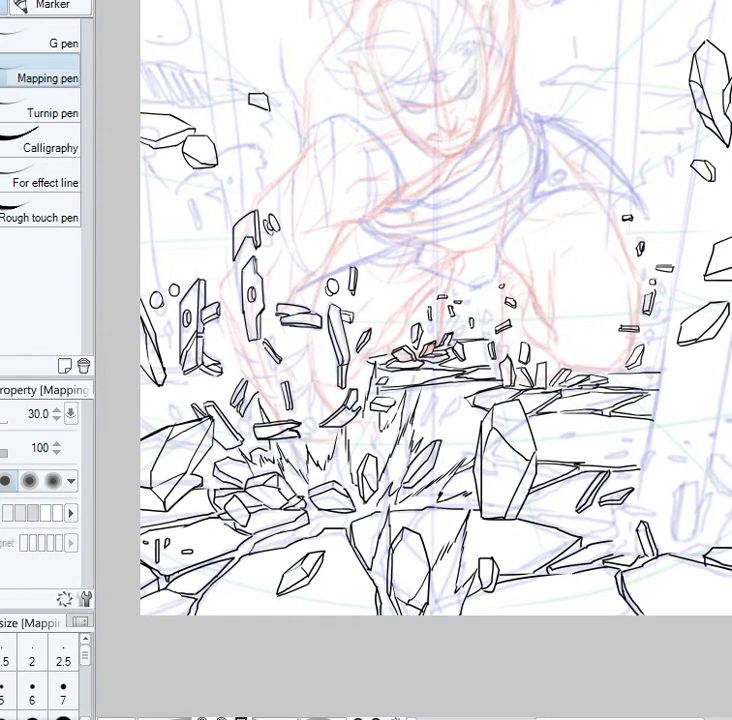
{"action": "left_click_drag", "start_coordinate": [492, 192], "coordinate": [449, 235]}
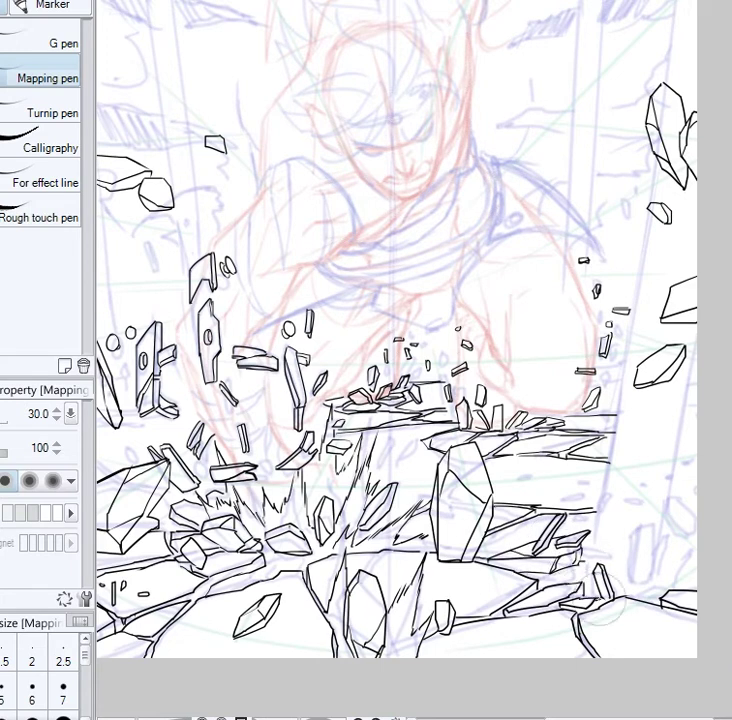
{"action": "mouse_move", "coordinate": [604, 489]}
{"action": "left_mouse_down"}
{"action": "mouse_move", "coordinate": [600, 511]}
{"action": "mouse_move", "coordinate": [640, 480]}
{"action": "left_mouse_up"}
{"action": "left_click_drag", "start_coordinate": [584, 476], "coordinate": [595, 476]}
{"action": "left_click_drag", "start_coordinate": [644, 503], "coordinate": [652, 503]}
{"action": "left_click_drag", "start_coordinate": [679, 463], "coordinate": [683, 472]}
{"action": "mouse_move", "coordinate": [638, 525]}
{"action": "left_mouse_down"}
{"action": "mouse_move", "coordinate": [631, 579]}
{"action": "mouse_move", "coordinate": [646, 581]}
{"action": "left_mouse_up"}
{"action": "mouse_move", "coordinate": [642, 520]}
{"action": "left_mouse_down"}
{"action": "mouse_move", "coordinate": [684, 528]}
{"action": "mouse_move", "coordinate": [681, 499]}
{"action": "mouse_move", "coordinate": [683, 510]}
{"action": "mouse_move", "coordinate": [693, 490]}
{"action": "mouse_move", "coordinate": [702, 509]}
{"action": "mouse_move", "coordinate": [665, 511]}
{"action": "mouse_move", "coordinate": [695, 511]}
{"action": "left_mouse_up"}
{"action": "left_click_drag", "start_coordinate": [677, 500], "coordinate": [678, 537]}
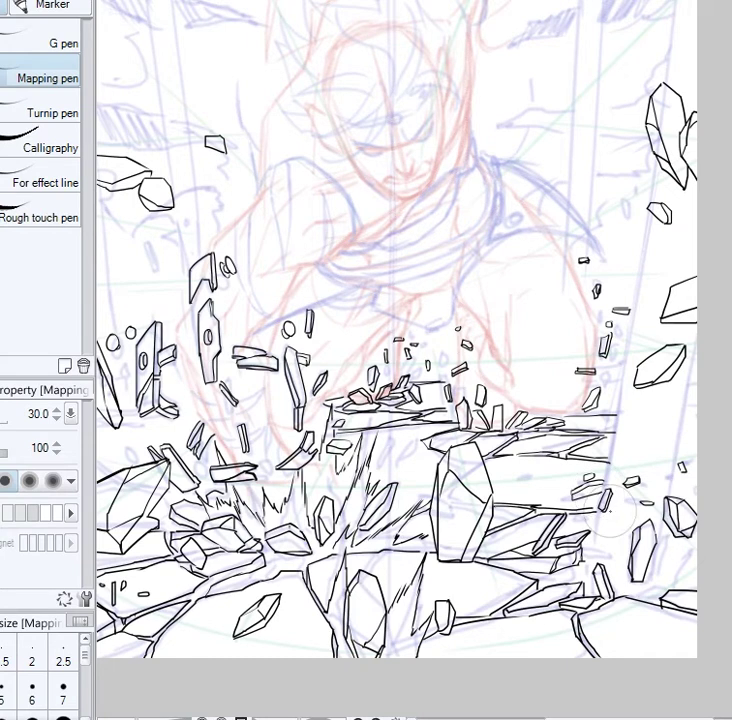
Add more tiny stone chips above the faceted shards and a thin flat shard beside the upright one
{"action": "left_click_drag", "start_coordinate": [627, 443], "coordinate": [635, 445]}
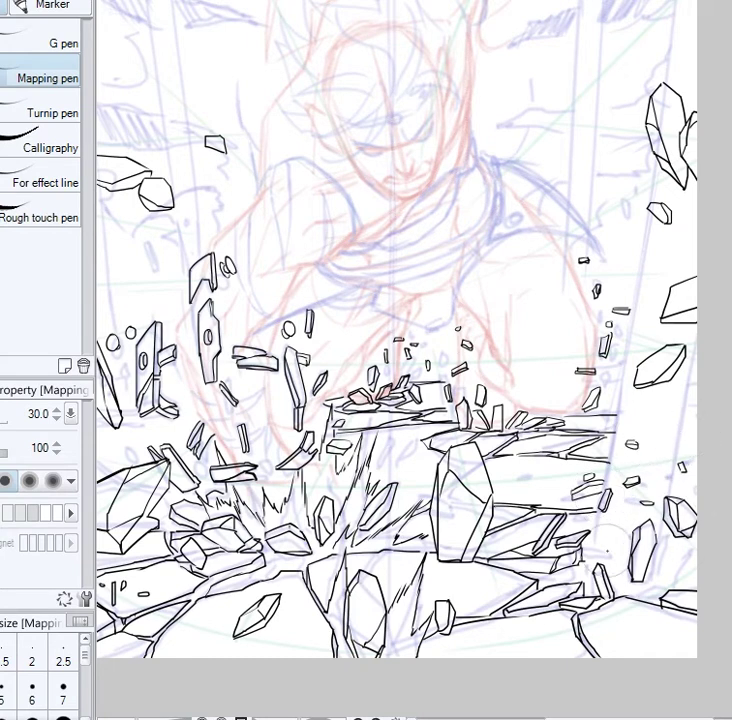
{"action": "left_click_drag", "start_coordinate": [664, 483], "coordinate": [674, 485]}
{"action": "left_click_drag", "start_coordinate": [680, 442], "coordinate": [687, 444]}
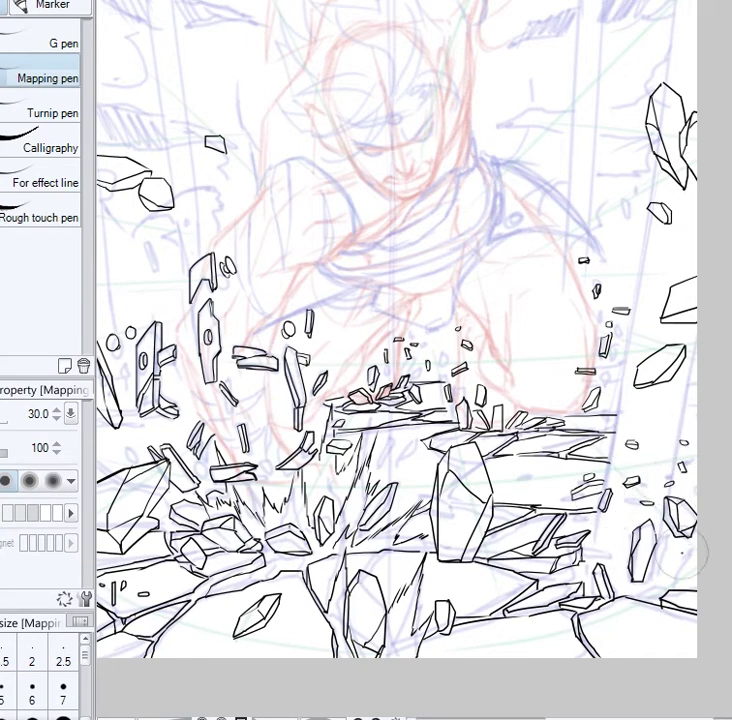
{"action": "left_click_drag", "start_coordinate": [591, 543], "coordinate": [622, 550]}
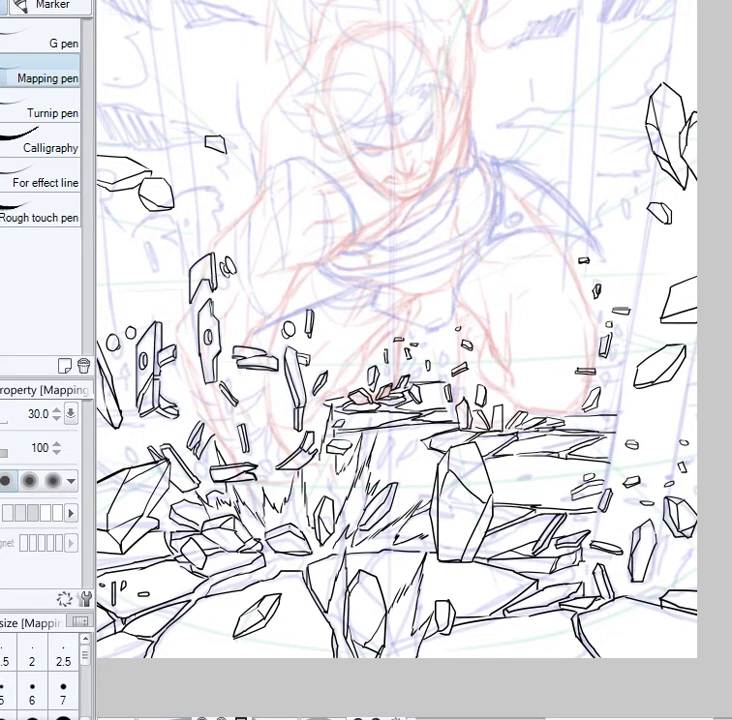
Ink tiny chips beside the floating fragments at the figure's arm and small rubble on the far end of the ledge
{"action": "mouse_move", "coordinate": [668, 456]}
{"action": "left_mouse_down"}
{"action": "mouse_move", "coordinate": [719, 477]}
{"action": "mouse_move", "coordinate": [711, 510]}
{"action": "left_mouse_up"}
{"action": "left_click_drag", "start_coordinate": [223, 326], "coordinate": [224, 360]}
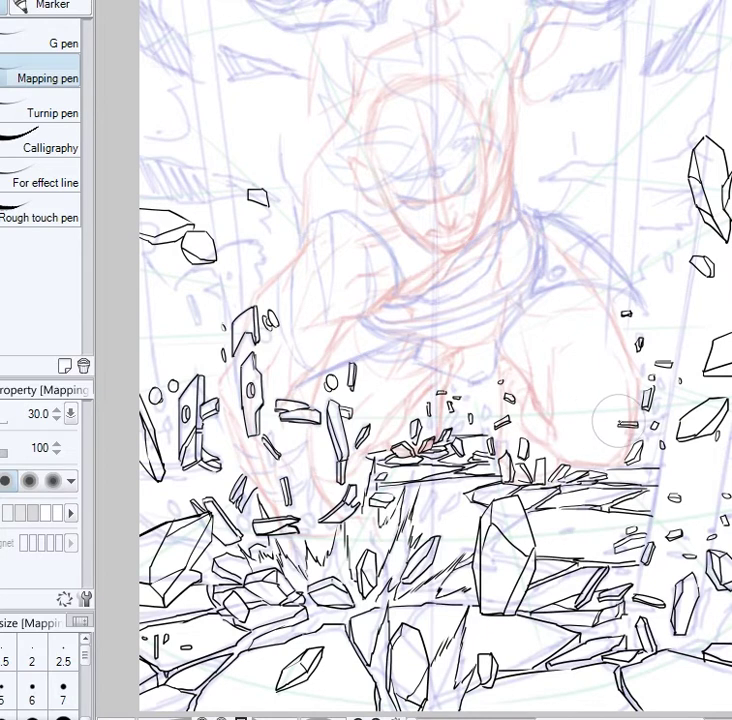
{"action": "left_click_drag", "start_coordinate": [654, 457], "coordinate": [638, 465]}
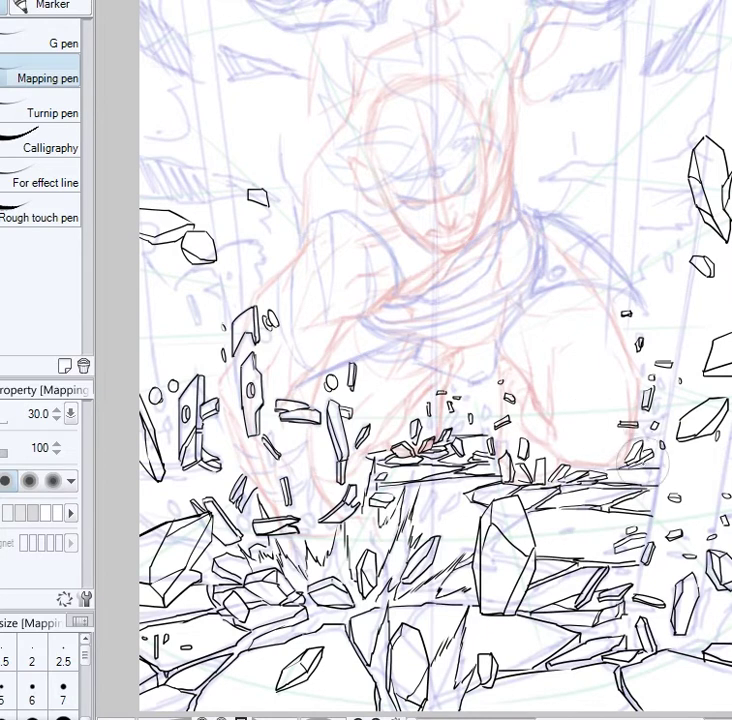
Thicken the outlines of the tall foreground rock and the larger floating rocks near both page edges
{"action": "left_click_drag", "start_coordinate": [702, 520], "coordinate": [700, 489]}
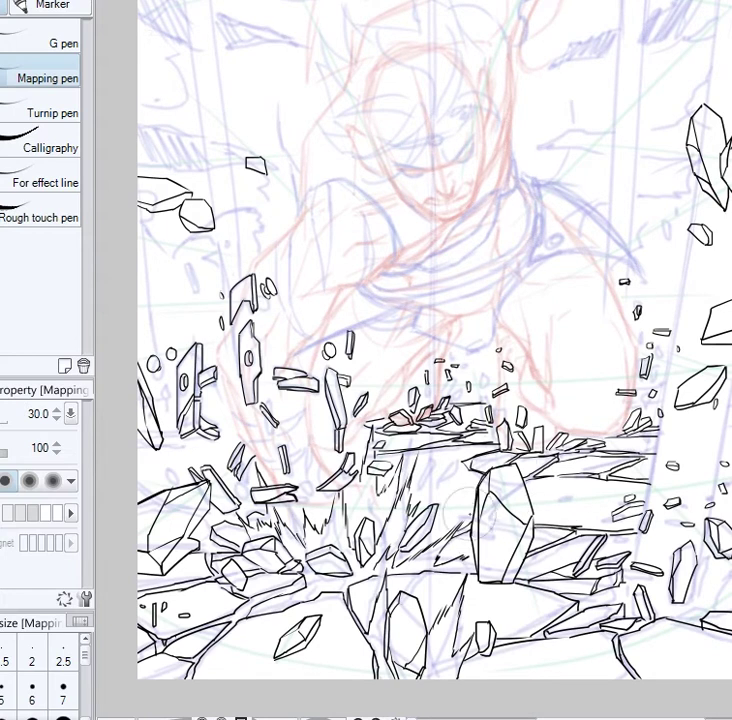
{"action": "left_click_drag", "start_coordinate": [517, 464], "coordinate": [533, 518]}
{"action": "left_click_drag", "start_coordinate": [481, 581], "coordinate": [517, 585]}
{"action": "left_click_drag", "start_coordinate": [519, 584], "coordinate": [534, 522]}
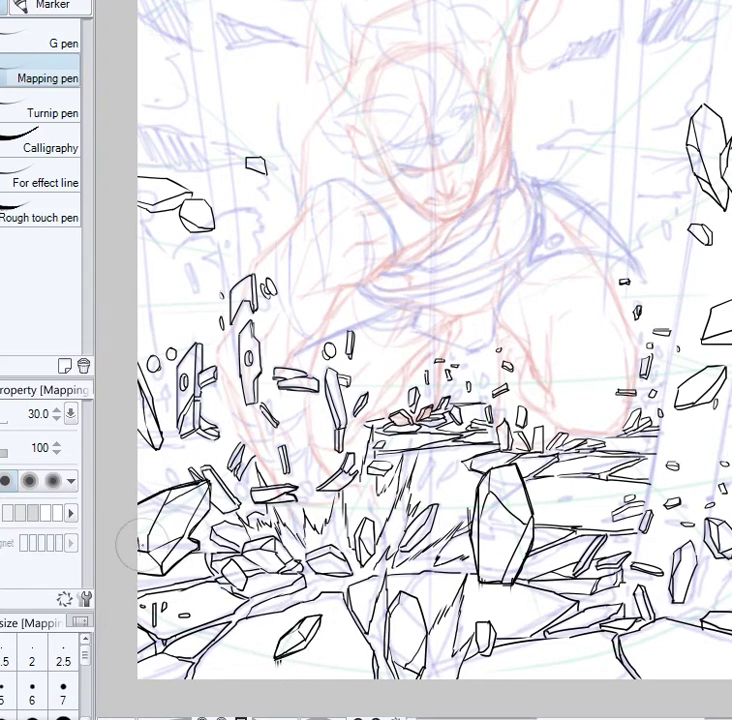
{"action": "left_click_drag", "start_coordinate": [710, 416], "coordinate": [698, 484]}
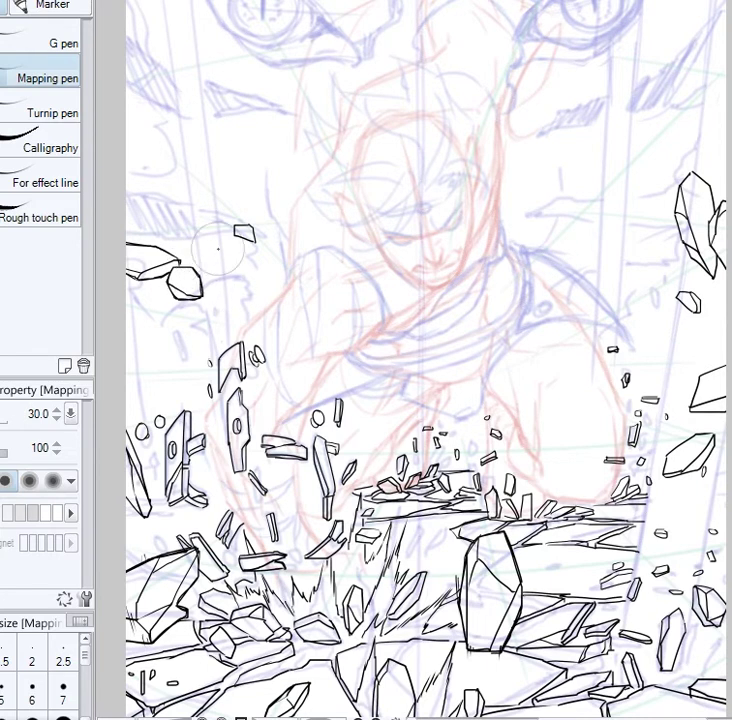
{"action": "left_click_drag", "start_coordinate": [712, 339], "coordinate": [626, 278]}
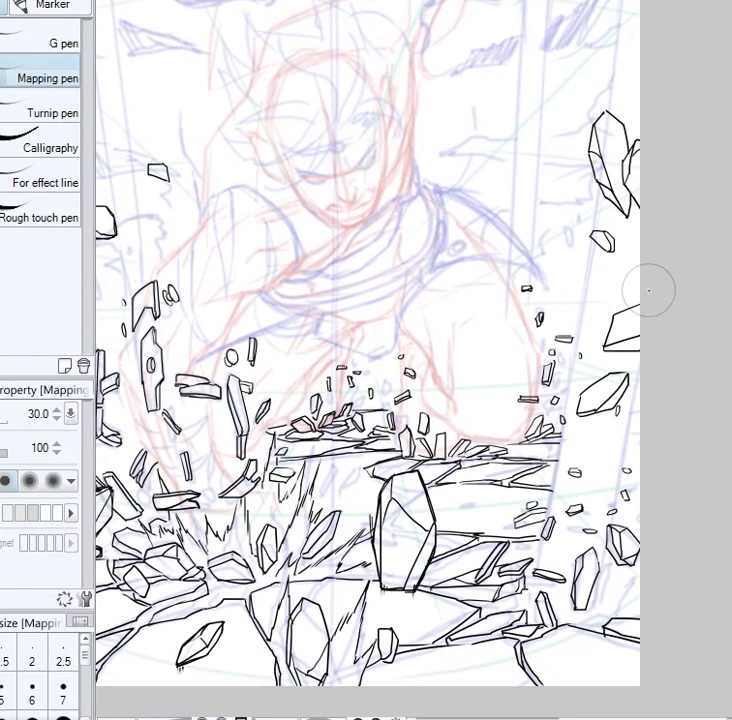
{"action": "mouse_move", "coordinate": [578, 411]}
{"action": "left_mouse_down"}
{"action": "mouse_move", "coordinate": [629, 374]}
{"action": "mouse_move", "coordinate": [624, 394]}
{"action": "mouse_move", "coordinate": [583, 415]}
{"action": "left_mouse_up"}
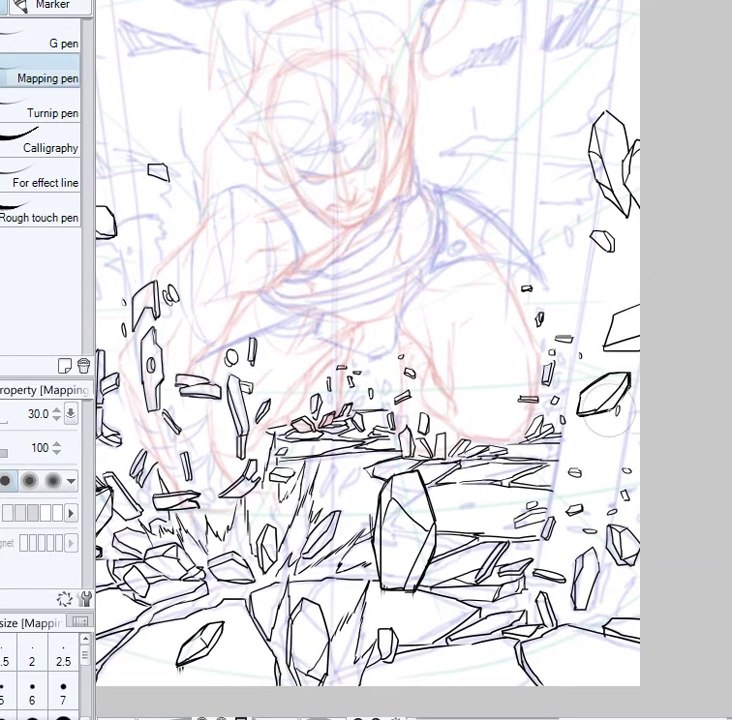
Add short hatch marks to the cracked slabs and ink small fragments above the debris by the page edge
{"action": "left_click_drag", "start_coordinate": [650, 304], "coordinate": [731, 302]}
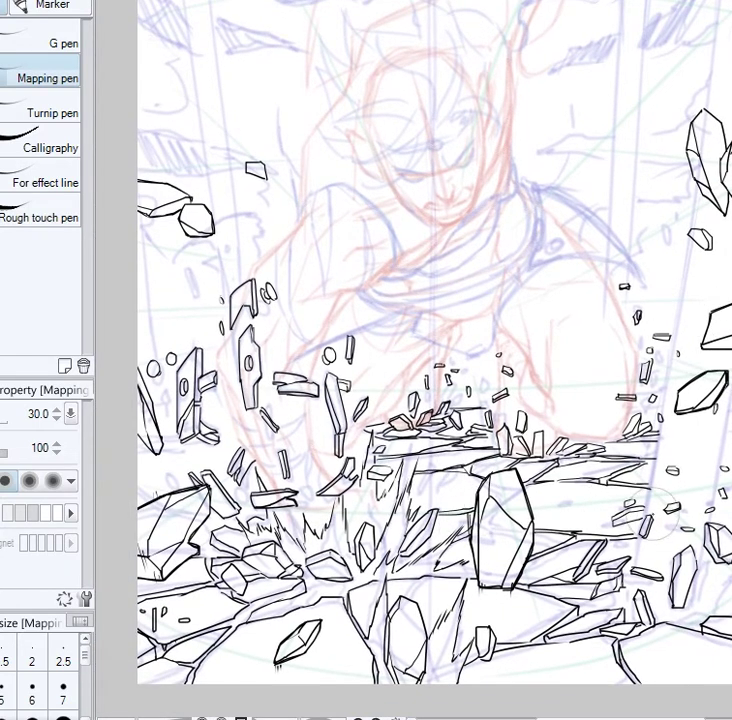
{"action": "left_click_drag", "start_coordinate": [542, 502], "coordinate": [536, 508]}
{"action": "left_click_drag", "start_coordinate": [549, 502], "coordinate": [542, 508]}
{"action": "left_click_drag", "start_coordinate": [620, 500], "coordinate": [603, 498]}
{"action": "mouse_move", "coordinate": [511, 418]}
{"action": "left_mouse_down"}
{"action": "mouse_move", "coordinate": [614, 443]}
{"action": "mouse_move", "coordinate": [544, 480]}
{"action": "mouse_move", "coordinate": [627, 428]}
{"action": "mouse_move", "coordinate": [629, 437]}
{"action": "left_mouse_up"}
{"action": "left_click_drag", "start_coordinate": [228, 386], "coordinate": [243, 412]}
{"action": "left_click_drag", "start_coordinate": [205, 388], "coordinate": [212, 400]}
Ink small floating chips and diagonal motion streaks beside the figure's shoulder and upper arm
{"action": "mouse_move", "coordinate": [717, 379]}
{"action": "left_mouse_down"}
{"action": "mouse_move", "coordinate": [673, 345]}
{"action": "mouse_move", "coordinate": [660, 353]}
{"action": "left_mouse_up"}
{"action": "left_click_drag", "start_coordinate": [647, 329], "coordinate": [642, 330]}
{"action": "left_click_drag", "start_coordinate": [613, 314], "coordinate": [621, 310]}
{"action": "left_click_drag", "start_coordinate": [639, 304], "coordinate": [647, 306]}
{"action": "mouse_move", "coordinate": [637, 423]}
{"action": "left_mouse_down"}
{"action": "mouse_move", "coordinate": [677, 362]}
{"action": "mouse_move", "coordinate": [661, 402]}
{"action": "left_mouse_up"}
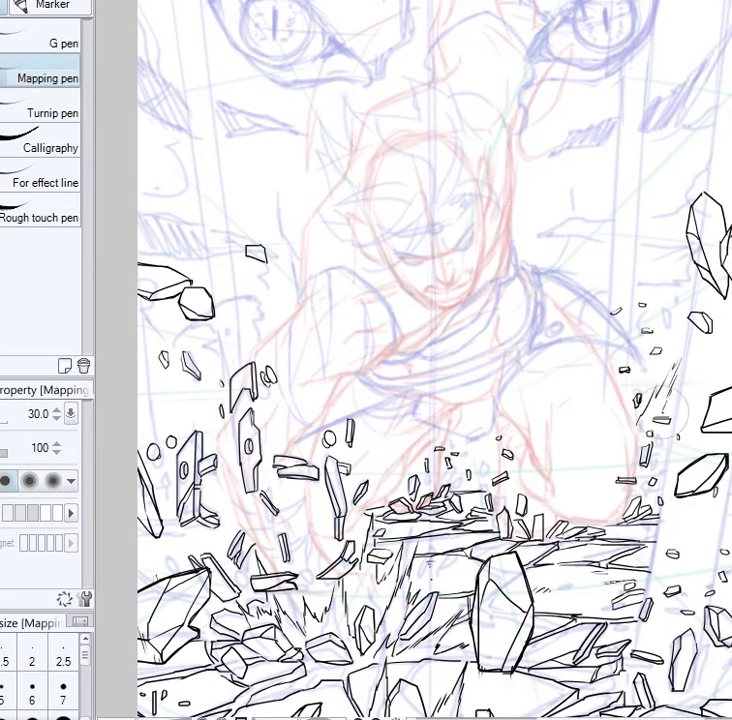
Add short motion streaks around the floating shards and broken ledges near the page edge
{"action": "left_click_drag", "start_coordinate": [693, 598], "coordinate": [672, 486]}
{"action": "mouse_move", "coordinate": [618, 546]}
{"action": "left_mouse_down"}
{"action": "mouse_move", "coordinate": [612, 519]}
{"action": "mouse_move", "coordinate": [639, 516]}
{"action": "left_mouse_up"}
{"action": "left_click_drag", "start_coordinate": [673, 560], "coordinate": [692, 531]}
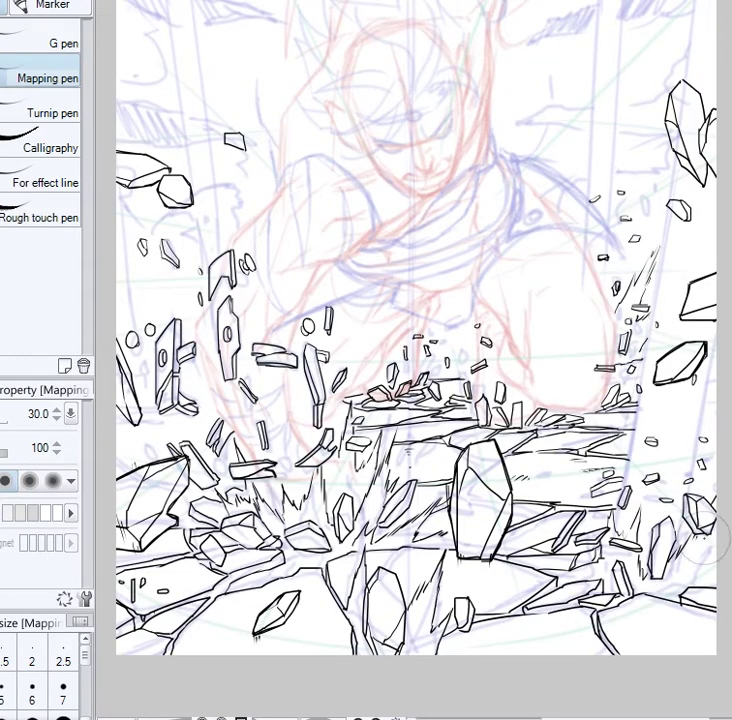
{"action": "mouse_move", "coordinate": [651, 500]}
{"action": "left_mouse_down"}
{"action": "mouse_move", "coordinate": [669, 541]}
{"action": "mouse_move", "coordinate": [647, 588]}
{"action": "left_mouse_up"}
{"action": "left_click_drag", "start_coordinate": [580, 441], "coordinate": [558, 488]}
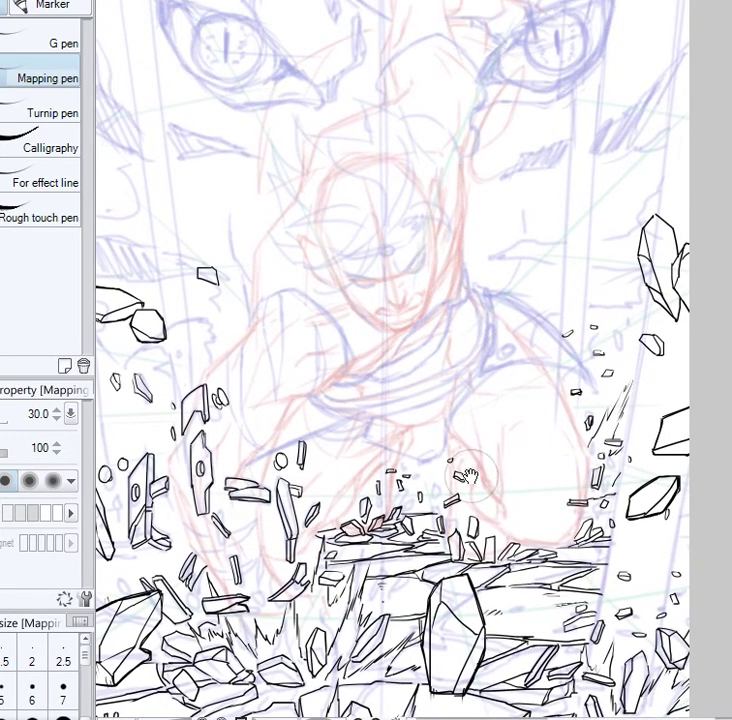
Ink the curved fringe strands swept across the figure's face and the first locks rising from the forehead
{"action": "scroll", "coordinate": [402, 266], "scroll_direction": "up", "scroll_amount": 3}
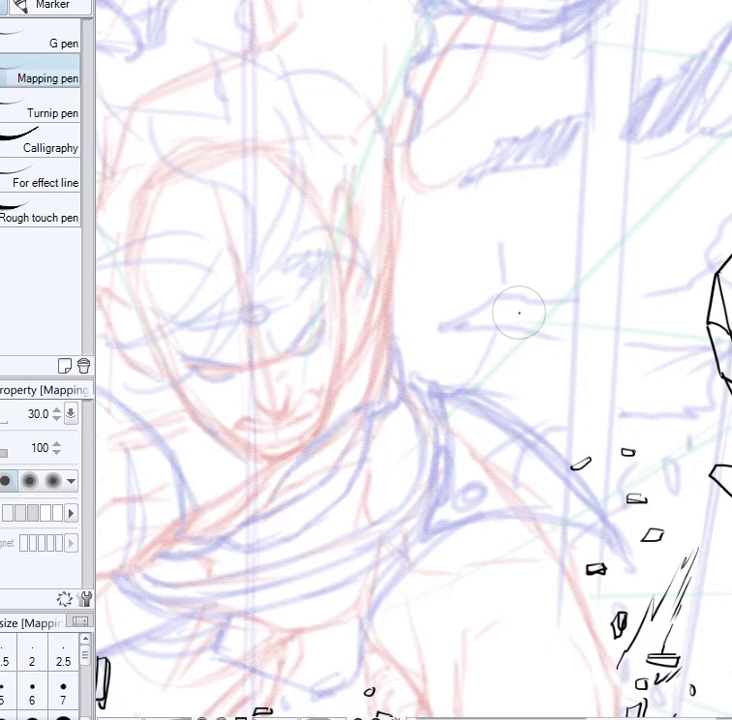
{"action": "left_click_drag", "start_coordinate": [254, 369], "coordinate": [304, 395]}
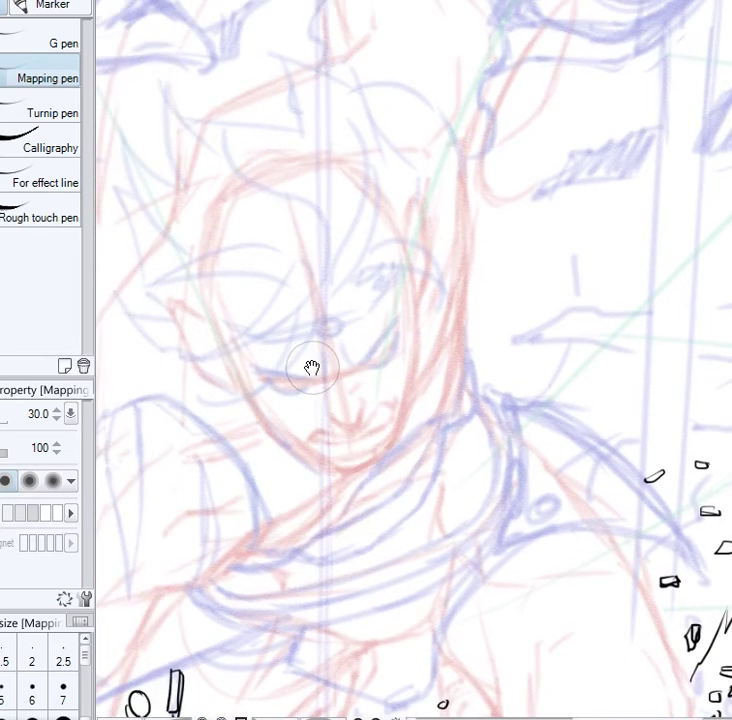
{"action": "left_click_drag", "start_coordinate": [177, 352], "coordinate": [308, 280]}
{"action": "left_click_drag", "start_coordinate": [177, 352], "coordinate": [306, 262]}
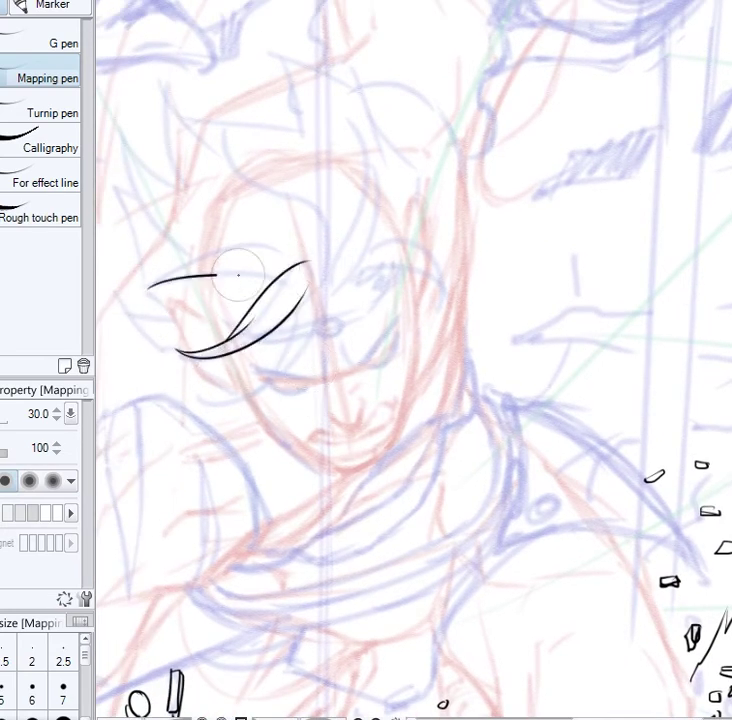
{"action": "mouse_move", "coordinate": [240, 322]}
{"action": "left_mouse_down"}
{"action": "mouse_move", "coordinate": [150, 305]}
{"action": "mouse_move", "coordinate": [134, 294]}
{"action": "mouse_move", "coordinate": [230, 278]}
{"action": "left_mouse_up"}
{"action": "mouse_move", "coordinate": [142, 290]}
{"action": "left_mouse_down"}
{"action": "mouse_move", "coordinate": [177, 262]}
{"action": "mouse_move", "coordinate": [292, 238]}
{"action": "left_mouse_up"}
{"action": "mouse_move", "coordinate": [180, 178]}
{"action": "left_mouse_down"}
{"action": "mouse_move", "coordinate": [310, 262]}
{"action": "mouse_move", "coordinate": [229, 380]}
{"action": "left_mouse_up"}
{"action": "left_click_drag", "start_coordinate": [315, 278], "coordinate": [287, 312]}
{"action": "mouse_move", "coordinate": [333, 305]}
{"action": "left_mouse_down"}
{"action": "mouse_move", "coordinate": [373, 140]}
{"action": "mouse_move", "coordinate": [336, 298]}
{"action": "left_mouse_up"}
{"action": "left_click_drag", "start_coordinate": [221, 118], "coordinate": [256, 178]}
{"action": "left_click_drag", "start_coordinate": [338, 255], "coordinate": [300, 150]}
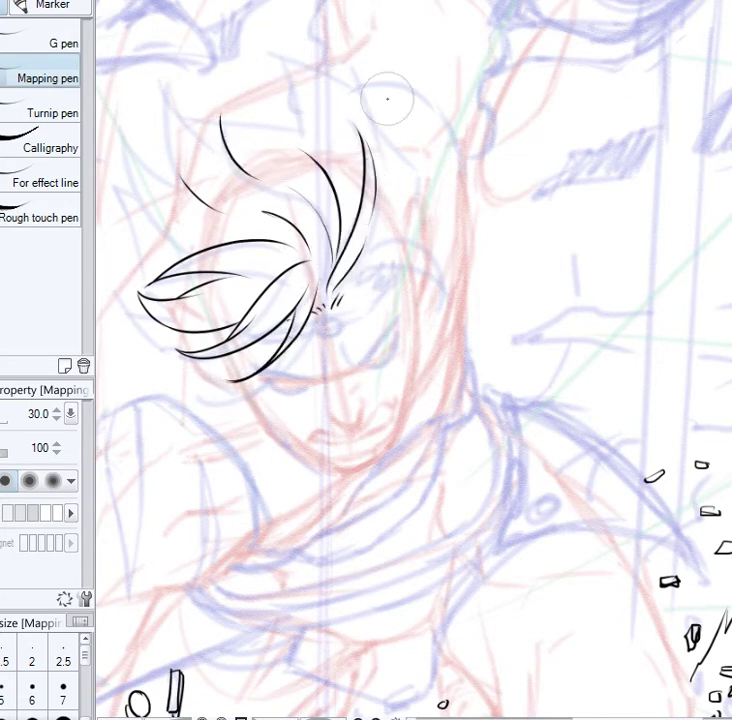
Ink the pointed outer hair spikes along the side of the head with the swept fringe
{"action": "left_click_drag", "start_coordinate": [161, 84], "coordinate": [186, 180]}
{"action": "mouse_move", "coordinate": [122, 130]}
{"action": "left_mouse_down"}
{"action": "mouse_move", "coordinate": [160, 218]}
{"action": "mouse_move", "coordinate": [182, 200]}
{"action": "left_mouse_up"}
{"action": "left_click_drag", "start_coordinate": [110, 187], "coordinate": [160, 280]}
{"action": "mouse_move", "coordinate": [118, 296]}
{"action": "left_mouse_down"}
{"action": "mouse_move", "coordinate": [212, 357]}
{"action": "mouse_move", "coordinate": [176, 378]}
{"action": "left_mouse_up"}
Reduce the pen size to 20 and ink the short hatched strokes of the eyebrow
{"action": "left_click_drag", "start_coordinate": [345, 304], "coordinate": [350, 292]}
{"action": "key", "text": "ctrl+z"}
{"action": "key", "text": "["}
{"action": "key", "text": "["}
{"action": "left_click_drag", "start_coordinate": [351, 300], "coordinate": [358, 290]}
{"action": "left_click_drag", "start_coordinate": [358, 298], "coordinate": [371, 287]}
{"action": "left_click_drag", "start_coordinate": [375, 287], "coordinate": [408, 284]}
Ink the upper hair strands across the crown and the lock arching over the eyebrow
{"action": "left_click_drag", "start_coordinate": [307, 192], "coordinate": [325, 247]}
{"action": "mouse_move", "coordinate": [181, 139]}
{"action": "left_mouse_down"}
{"action": "mouse_move", "coordinate": [234, 181]}
{"action": "mouse_move", "coordinate": [265, 263]}
{"action": "left_mouse_up"}
{"action": "left_click_drag", "start_coordinate": [213, 178], "coordinate": [344, 207]}
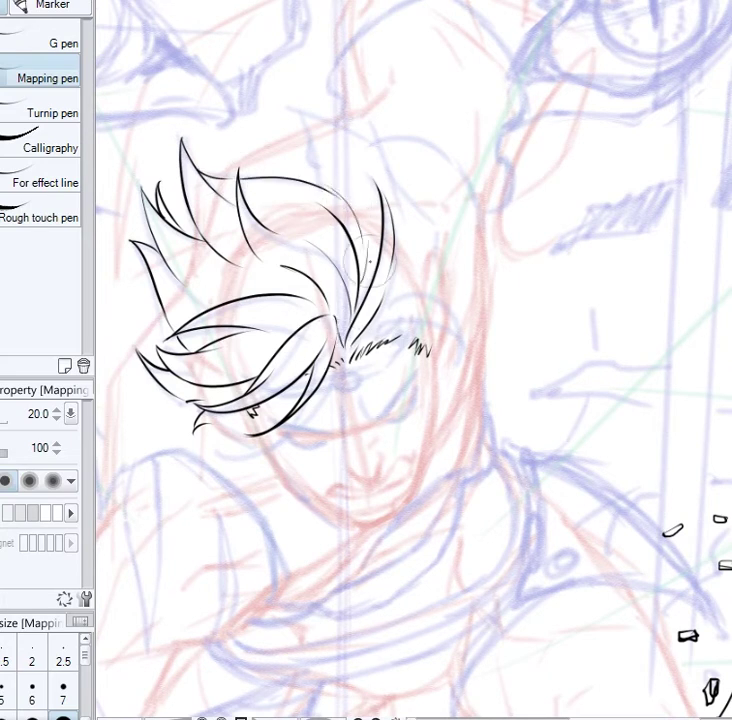
{"action": "left_click_drag", "start_coordinate": [352, 349], "coordinate": [442, 336]}
{"action": "left_click_drag", "start_coordinate": [393, 293], "coordinate": [449, 354]}
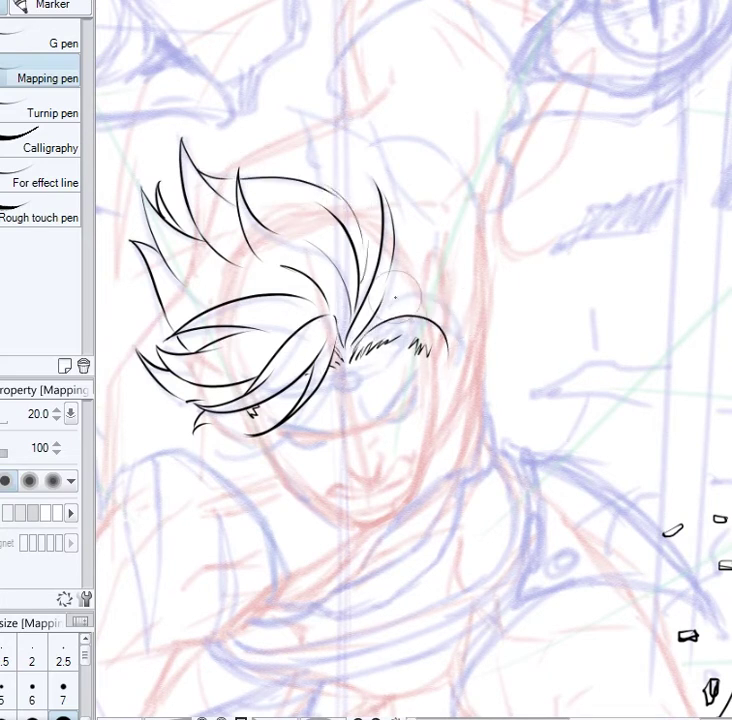
Ink the small side spikes of hair beside the lock that arches over the eyebrow
{"action": "left_click_drag", "start_coordinate": [438, 298], "coordinate": [452, 250]}
{"action": "key", "text": "ctrl+z"}
{"action": "left_click_drag", "start_coordinate": [438, 300], "coordinate": [454, 249]}
{"action": "left_click_drag", "start_coordinate": [419, 289], "coordinate": [413, 218]}
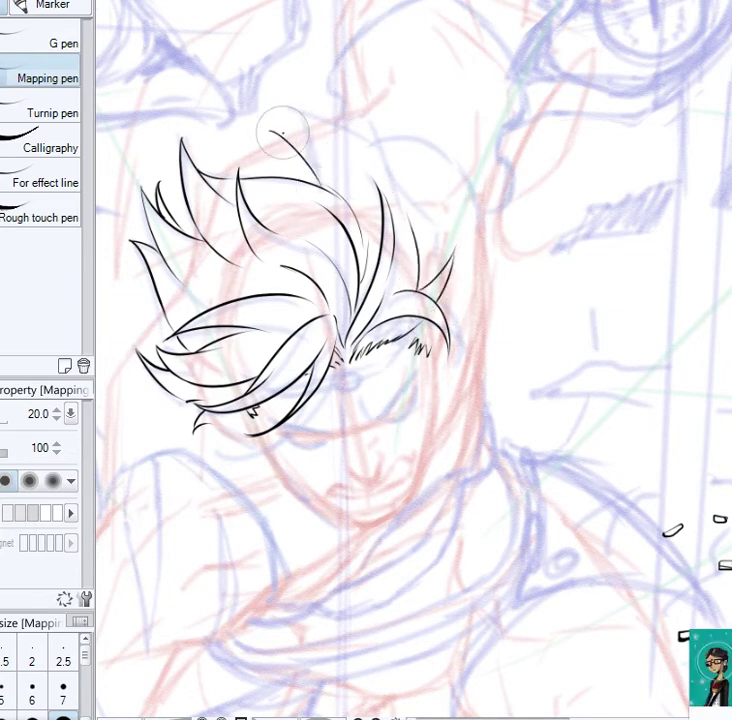
{"action": "mouse_move", "coordinate": [300, 150]}
{"action": "left_mouse_down"}
{"action": "mouse_move", "coordinate": [264, 120]}
{"action": "mouse_move", "coordinate": [379, 162]}
{"action": "mouse_move", "coordinate": [407, 212]}
{"action": "mouse_move", "coordinate": [400, 136]}
{"action": "left_mouse_up"}
{"action": "key", "text": "ctrl+z"}
{"action": "mouse_move", "coordinate": [400, 136]}
{"action": "left_mouse_down"}
{"action": "mouse_move", "coordinate": [430, 220]}
{"action": "mouse_move", "coordinate": [433, 168]}
{"action": "left_mouse_up"}
{"action": "left_click_drag", "start_coordinate": [433, 168], "coordinate": [449, 253]}
{"action": "key", "text": "ctrl+z"}
{"action": "key", "text": "ctrl+z"}
{"action": "key", "text": "ctrl+z"}
{"action": "key", "text": "ctrl+z"}
{"action": "key", "text": "ctrl+z"}
{"action": "key", "text": "ctrl+z"}
{"action": "key", "text": "ctrl+z"}
Ink the tall pointed spikes on top of the head and down to the side hair
{"action": "mouse_move", "coordinate": [306, 180]}
{"action": "left_mouse_down"}
{"action": "mouse_move", "coordinate": [288, 130]}
{"action": "mouse_move", "coordinate": [380, 162]}
{"action": "left_mouse_up"}
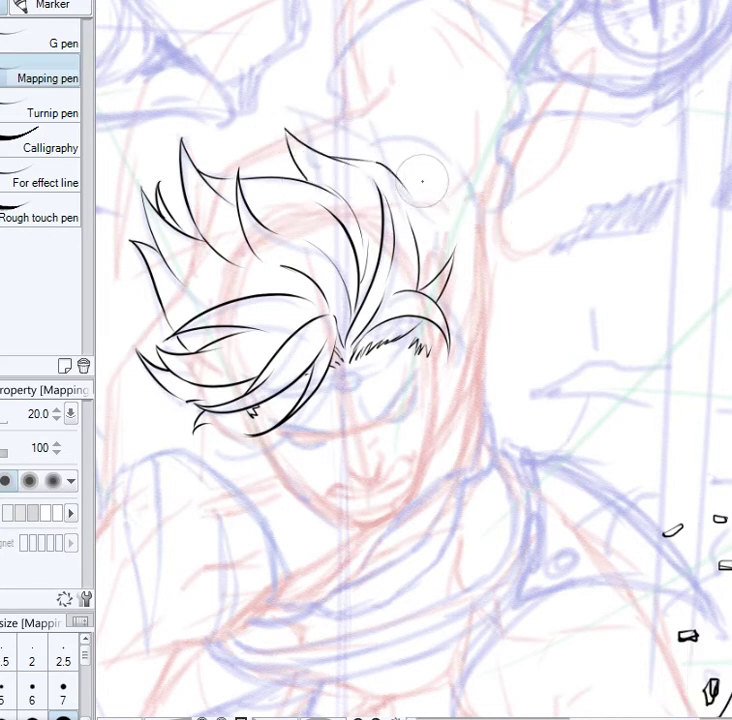
{"action": "mouse_move", "coordinate": [388, 186]}
{"action": "left_mouse_down"}
{"action": "mouse_move", "coordinate": [365, 136]}
{"action": "mouse_move", "coordinate": [427, 215]}
{"action": "left_mouse_up"}
{"action": "key", "text": "ctrl+z"}
{"action": "mouse_move", "coordinate": [369, 144]}
{"action": "left_mouse_down"}
{"action": "mouse_move", "coordinate": [426, 210]}
{"action": "mouse_move", "coordinate": [431, 173]}
{"action": "left_mouse_up"}
{"action": "left_click_drag", "start_coordinate": [431, 173], "coordinate": [440, 243]}
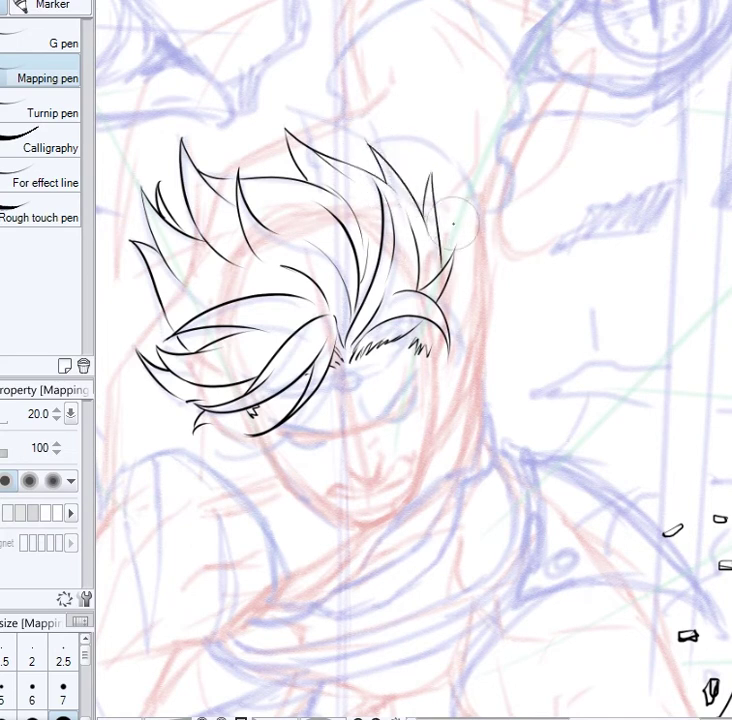
{"action": "left_click_drag", "start_coordinate": [242, 164], "coordinate": [330, 166]}
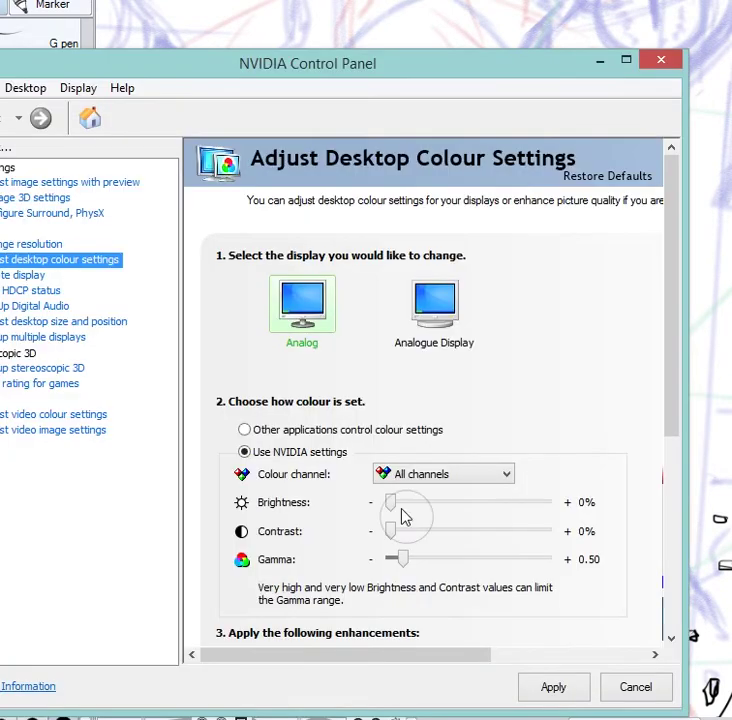
Adjust the desktop brightness in the NVIDIA Control Panel
{"action": "left_click_drag", "start_coordinate": [401, 512], "coordinate": [415, 503]}
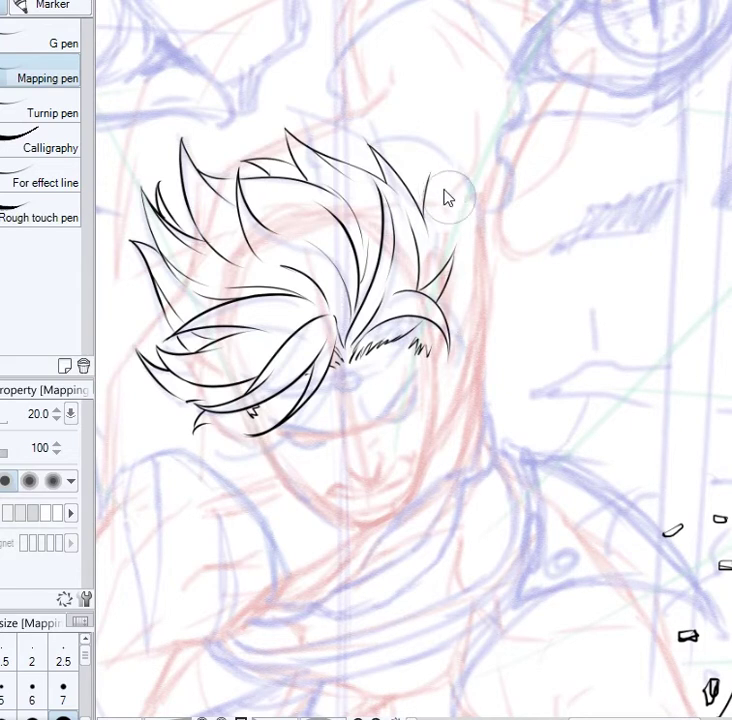
Ink the narrow upright spike and fine strands on the head's right side, plus the partly hidden ear beside them
{"action": "left_click_drag", "start_coordinate": [429, 173], "coordinate": [445, 245]}
{"action": "scroll", "coordinate": [450, 358], "scroll_direction": "up", "scroll_amount": 2}
{"action": "left_click_drag", "start_coordinate": [386, 384], "coordinate": [466, 331]}
{"action": "left_click_drag", "start_coordinate": [206, 281], "coordinate": [292, 266]}
{"action": "left_click_drag", "start_coordinate": [129, 264], "coordinate": [232, 253]}
{"action": "left_click_drag", "start_coordinate": [382, 323], "coordinate": [500, 379]}
{"action": "left_click_drag", "start_coordinate": [477, 308], "coordinate": [463, 356]}
{"action": "left_click_drag", "start_coordinate": [477, 254], "coordinate": [492, 340]}
{"action": "left_click_drag", "start_coordinate": [646, 296], "coordinate": [611, 327]}
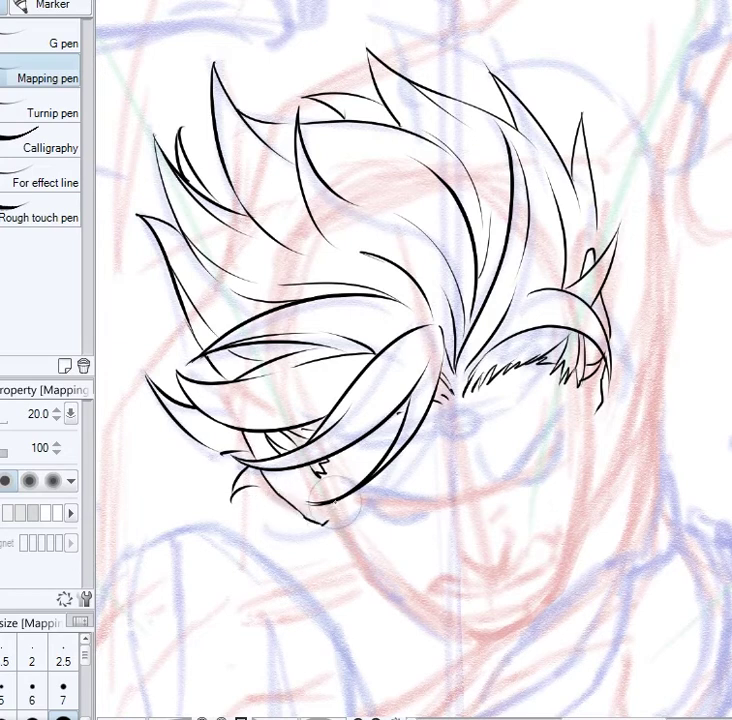
Ink the lower edge of the left ear and the face outline along both cheeks, the jaw and the chin
{"action": "left_click_drag", "start_coordinate": [302, 510], "coordinate": [328, 519]}
{"action": "mouse_move", "coordinate": [609, 415]}
{"action": "left_mouse_down"}
{"action": "mouse_move", "coordinate": [568, 279]}
{"action": "mouse_move", "coordinate": [564, 327]}
{"action": "left_mouse_up"}
{"action": "key", "text": "e"}
{"action": "key", "text": "p"}
{"action": "mouse_move", "coordinate": [303, 419]}
{"action": "left_mouse_down"}
{"action": "mouse_move", "coordinate": [329, 459]}
{"action": "mouse_move", "coordinate": [437, 526]}
{"action": "left_mouse_up"}
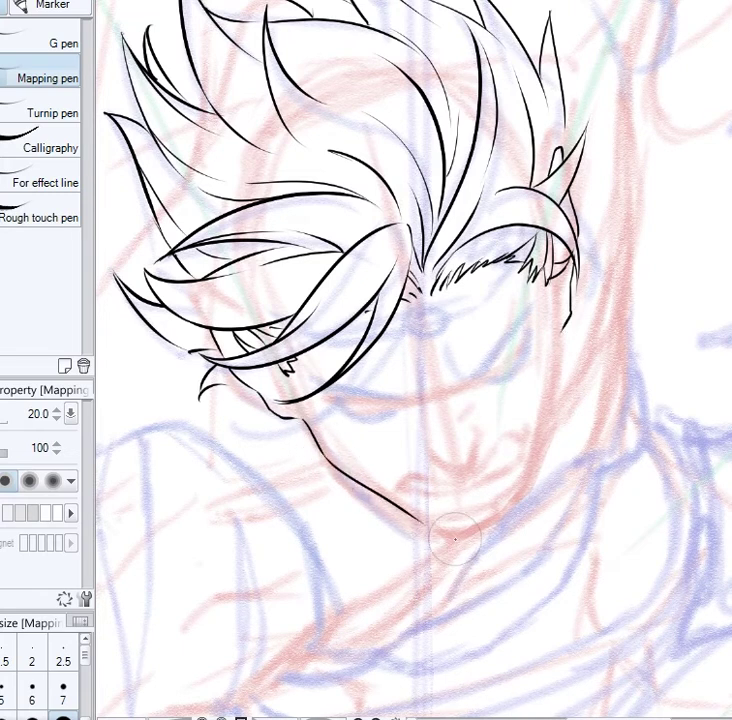
{"action": "left_click_drag", "start_coordinate": [567, 330], "coordinate": [551, 412]}
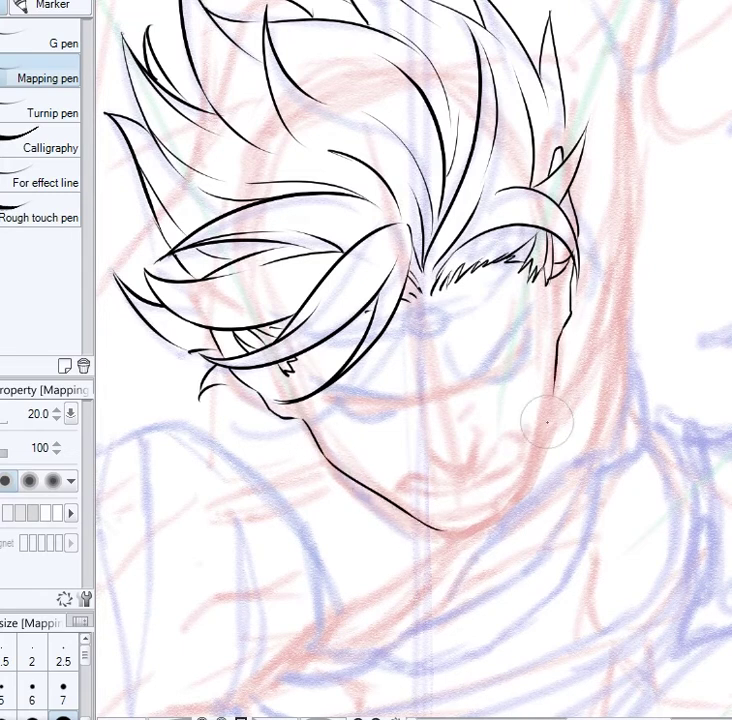
{"action": "left_click_drag", "start_coordinate": [557, 360], "coordinate": [518, 500]}
{"action": "mouse_move", "coordinate": [438, 527]}
{"action": "left_mouse_down"}
{"action": "mouse_move", "coordinate": [517, 508]}
{"action": "mouse_move", "coordinate": [523, 475]}
{"action": "mouse_move", "coordinate": [516, 514]}
{"action": "mouse_move", "coordinate": [536, 484]}
{"action": "left_mouse_up"}
Ink the inner details of both ears and the small hair tufts behind the left ear
{"action": "key", "text": "e"}
{"action": "key", "text": "p"}
{"action": "left_click_drag", "start_coordinate": [568, 263], "coordinate": [560, 287]}
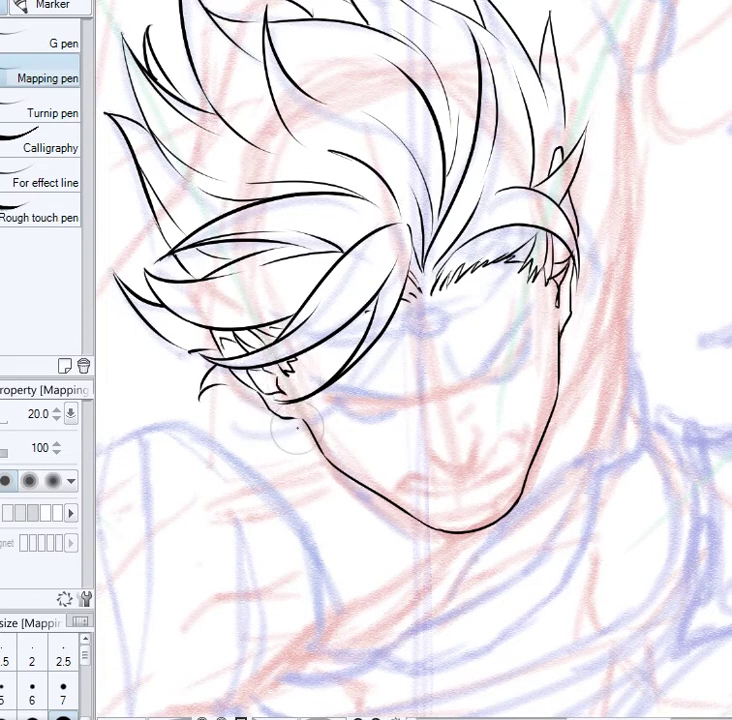
{"action": "mouse_move", "coordinate": [215, 390]}
{"action": "left_mouse_down"}
{"action": "mouse_move", "coordinate": [241, 391]}
{"action": "mouse_move", "coordinate": [268, 408]}
{"action": "left_mouse_up"}
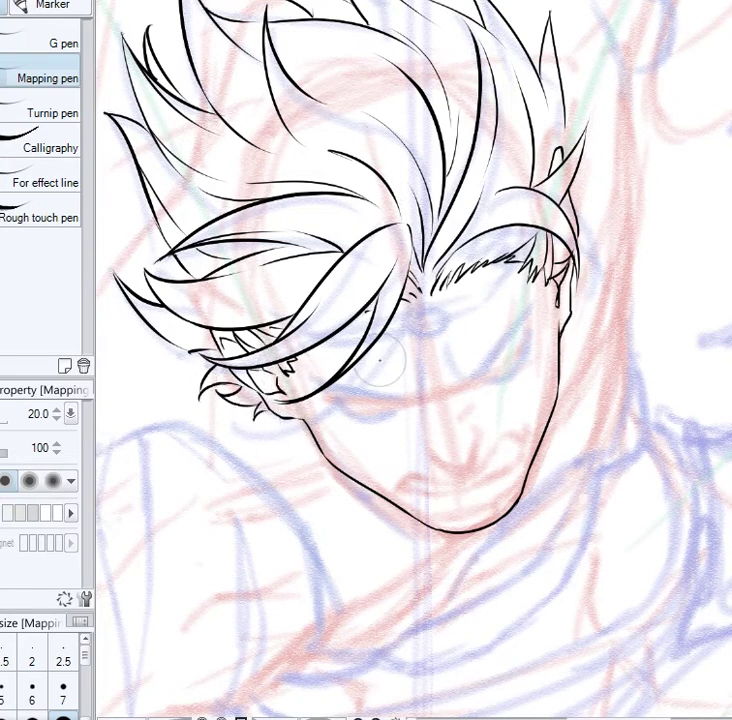
Ink the headband's round double-ringed ornament on the forehead, with the clasp and strap running under the fringe
{"action": "mouse_move", "coordinate": [451, 313]}
{"action": "left_mouse_down"}
{"action": "mouse_move", "coordinate": [412, 322]}
{"action": "mouse_move", "coordinate": [430, 340]}
{"action": "mouse_move", "coordinate": [445, 318]}
{"action": "mouse_move", "coordinate": [421, 333]}
{"action": "mouse_move", "coordinate": [441, 330]}
{"action": "mouse_move", "coordinate": [442, 318]}
{"action": "left_mouse_up"}
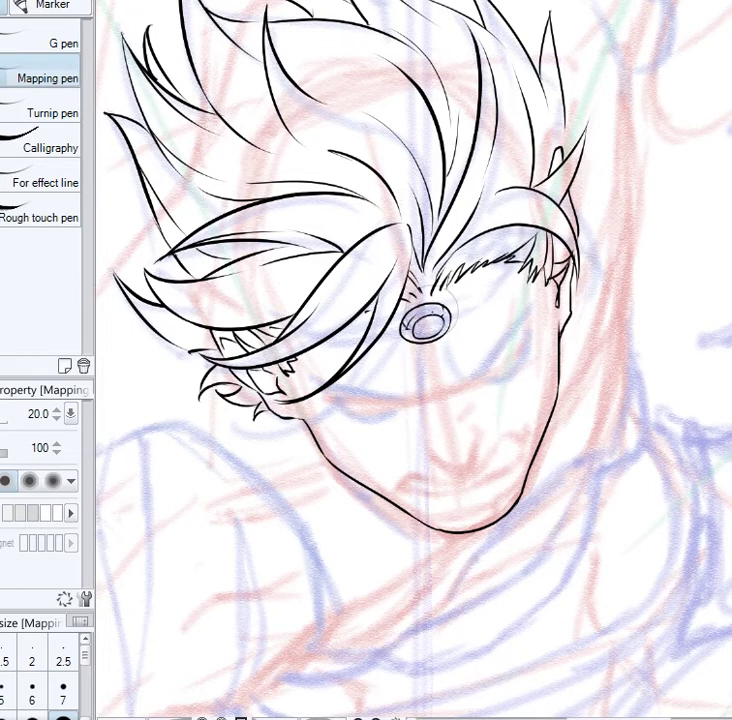
{"action": "scroll", "coordinate": [360, 350], "scroll_direction": "up", "scroll_amount": 2}
{"action": "scroll", "coordinate": [335, 352], "scroll_direction": "down", "scroll_amount": 2}
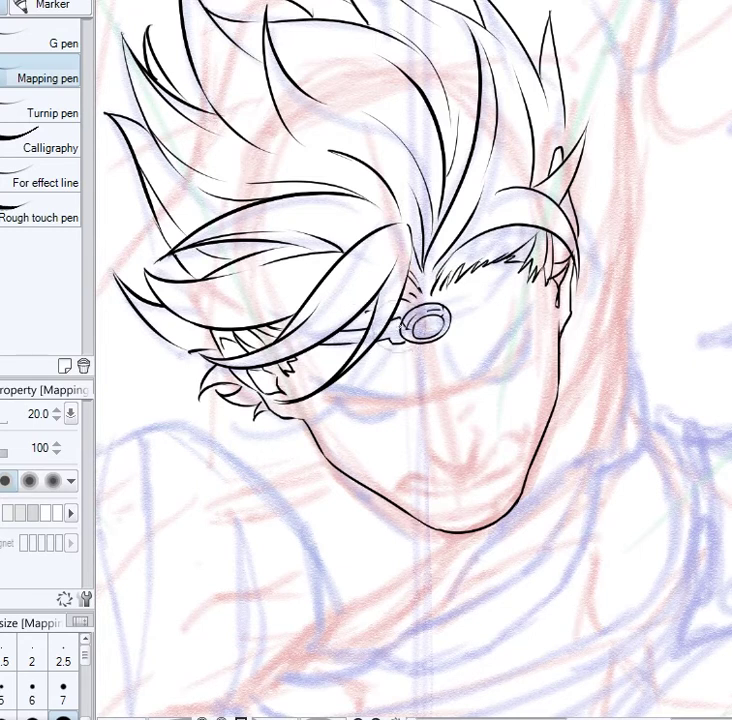
Ink the headband's right clasp and curved strap from the forehead ornament to the side hair, redoing uneven strokes
{"action": "left_click_drag", "start_coordinate": [456, 296], "coordinate": [534, 257]}
{"action": "key", "text": "ctrl+z"}
{"action": "left_click_drag", "start_coordinate": [450, 304], "coordinate": [540, 254]}
{"action": "key", "text": "ctrl+z"}
{"action": "left_click_drag", "start_coordinate": [457, 297], "coordinate": [520, 263]}
{"action": "mouse_move", "coordinate": [459, 305]}
{"action": "left_mouse_down"}
{"action": "mouse_move", "coordinate": [455, 324]}
{"action": "mouse_move", "coordinate": [540, 260]}
{"action": "left_mouse_up"}
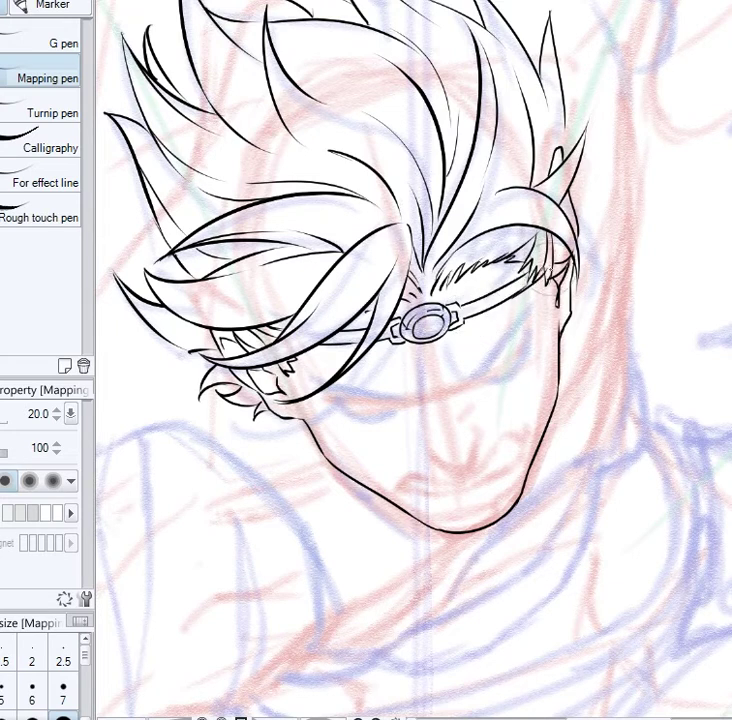
{"action": "key", "text": "e"}
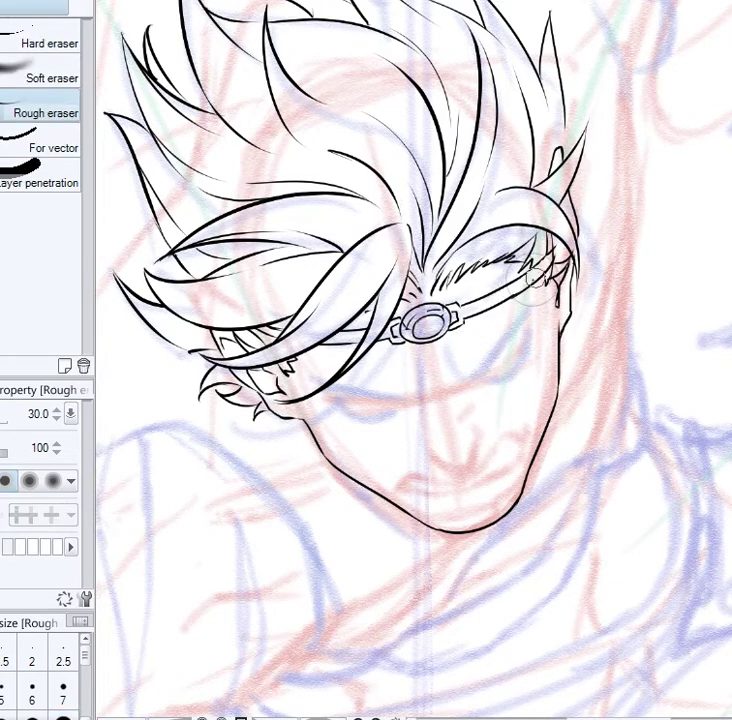
{"action": "key", "text": "p"}
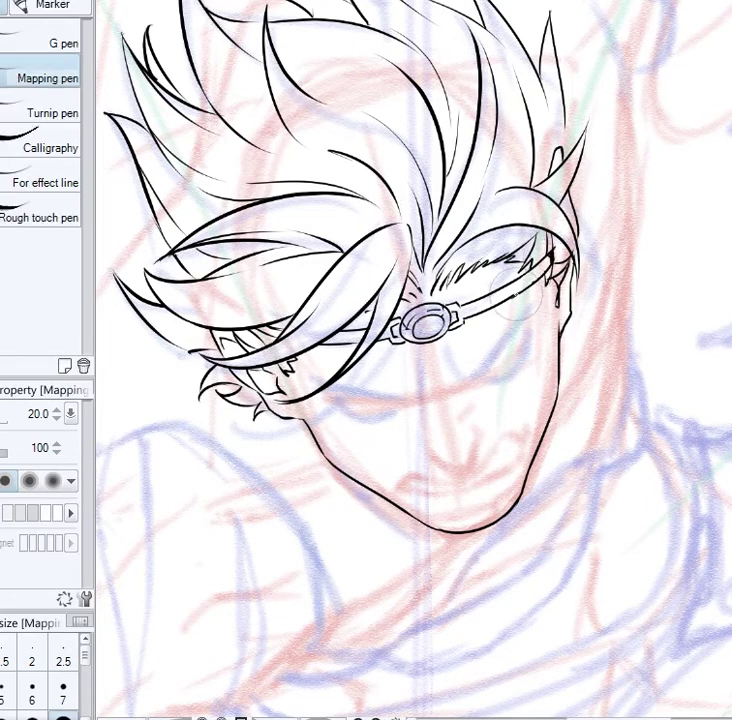
Erase and redraw the outer contour of the right ear with a heavier line down to the cheek
{"action": "left_click_drag", "start_coordinate": [601, 194], "coordinate": [489, 152]}
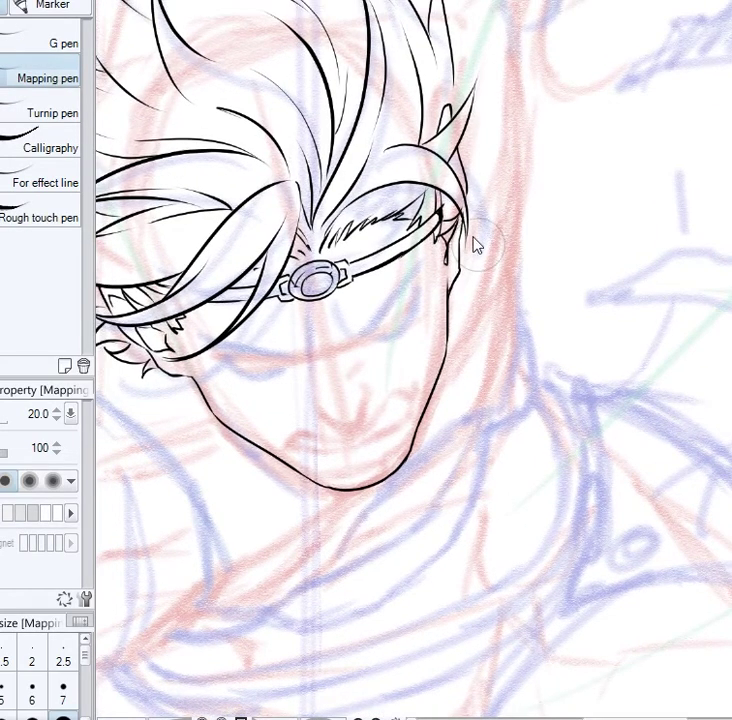
{"action": "key", "text": "e"}
{"action": "left_click_drag", "start_coordinate": [459, 269], "coordinate": [458, 249]}
{"action": "key", "text": "p"}
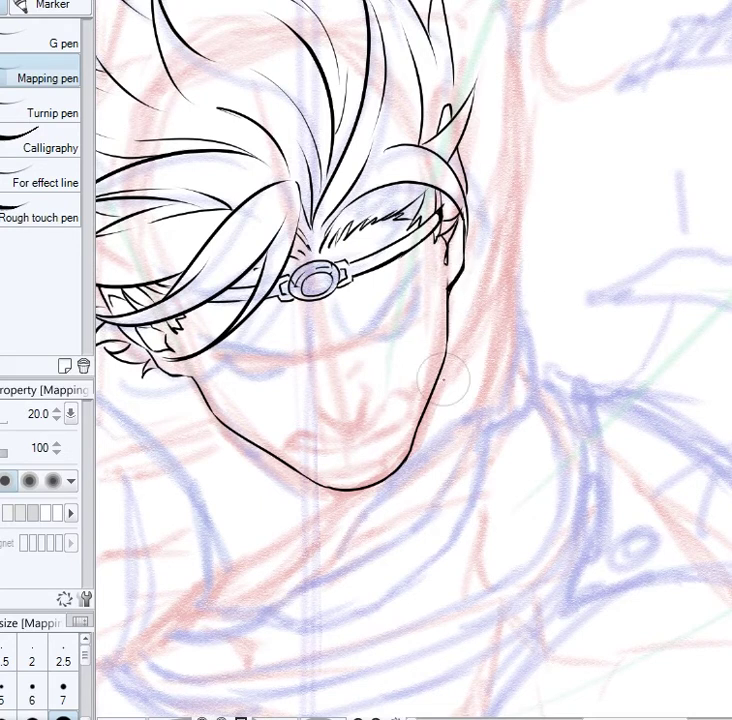
Ink the tip of the nose and the short frown creases between the brows
{"action": "mouse_move", "coordinate": [316, 407]}
{"action": "left_mouse_down"}
{"action": "mouse_move", "coordinate": [358, 420]}
{"action": "mouse_move", "coordinate": [365, 392]}
{"action": "left_mouse_up"}
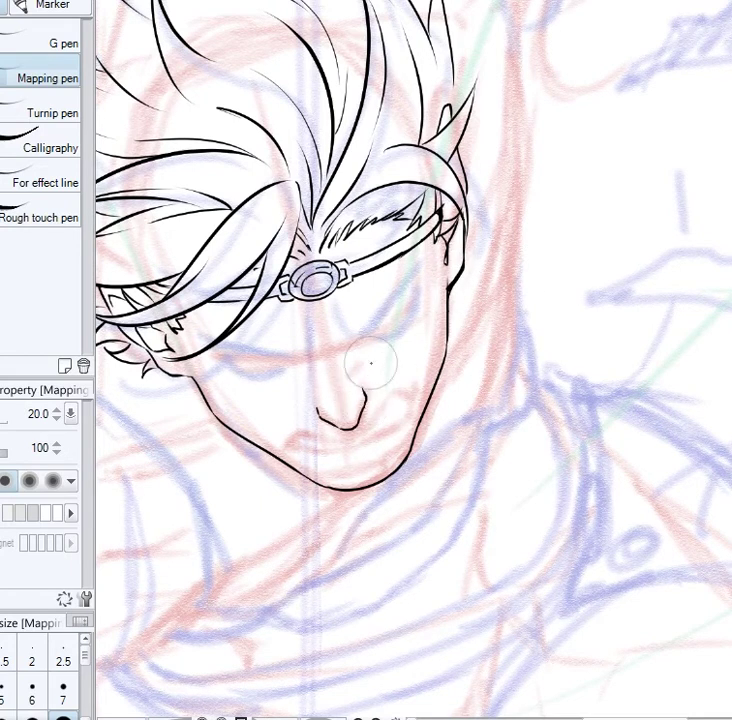
{"action": "left_click_drag", "start_coordinate": [315, 348], "coordinate": [309, 358]}
{"action": "mouse_move", "coordinate": [334, 349]}
{"action": "left_mouse_down"}
{"action": "mouse_move", "coordinate": [347, 351]}
{"action": "mouse_move", "coordinate": [323, 373]}
{"action": "mouse_move", "coordinate": [340, 371]}
{"action": "left_mouse_up"}
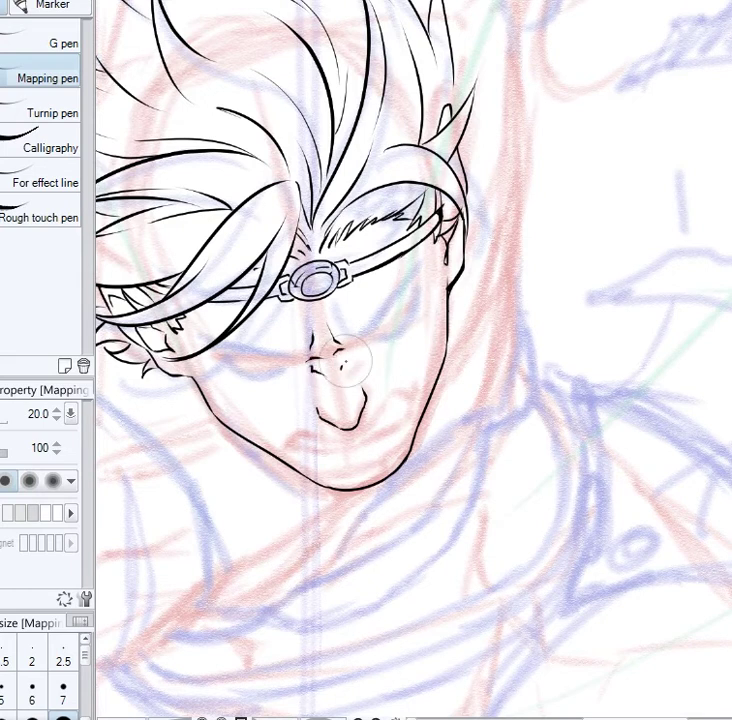
{"action": "scroll", "coordinate": [365, 403], "scroll_direction": "up", "scroll_amount": 2}
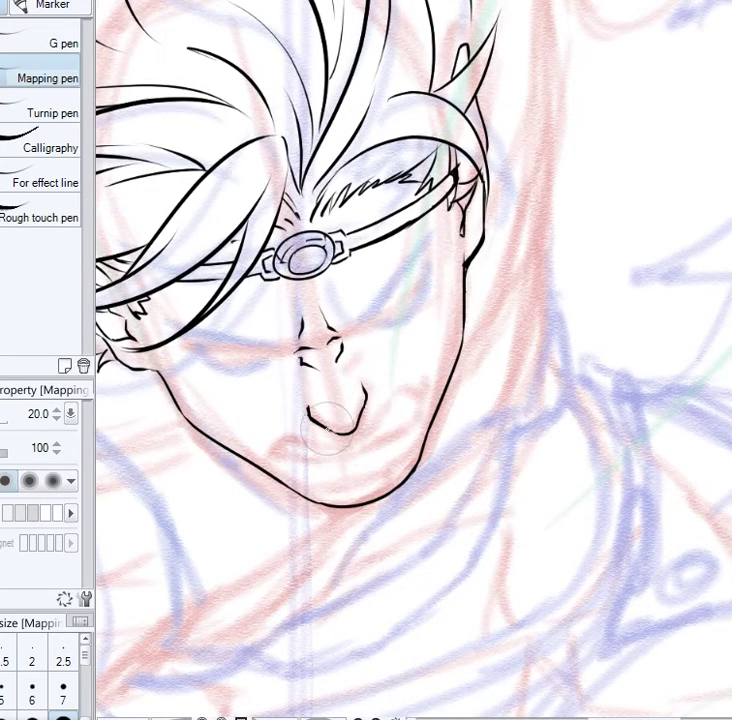
{"action": "left_click_drag", "start_coordinate": [308, 408], "coordinate": [364, 396]}
{"action": "key", "text": "ctrl+z"}
Ink the slanted upper eyelids of both eyes and the curved lower lid of the left eye
{"action": "left_click_drag", "start_coordinate": [188, 337], "coordinate": [270, 353]}
{"action": "key", "text": "ctrl+z"}
{"action": "left_click_drag", "start_coordinate": [362, 331], "coordinate": [432, 258]}
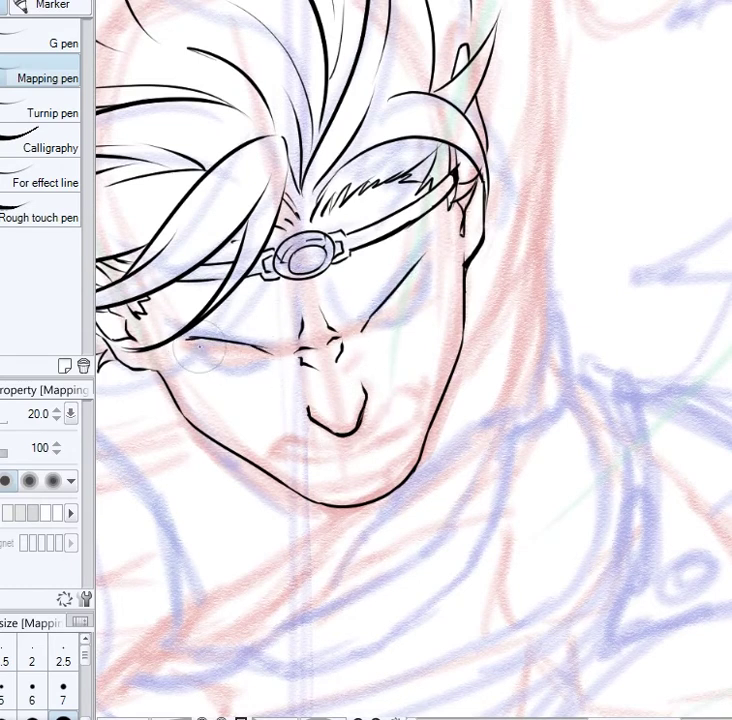
{"action": "left_click_drag", "start_coordinate": [200, 347], "coordinate": [263, 352]}
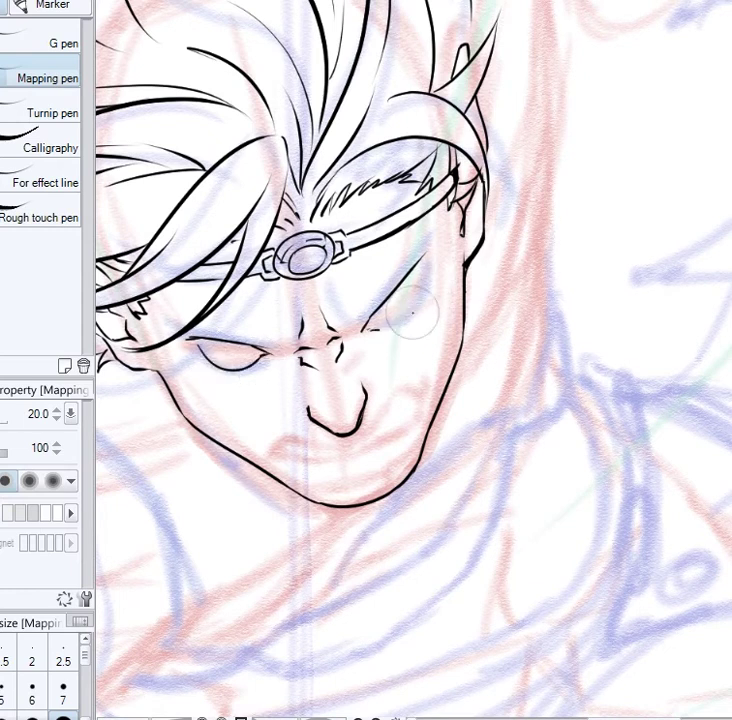
{"action": "key", "text": "e"}
{"action": "key", "text": "p"}
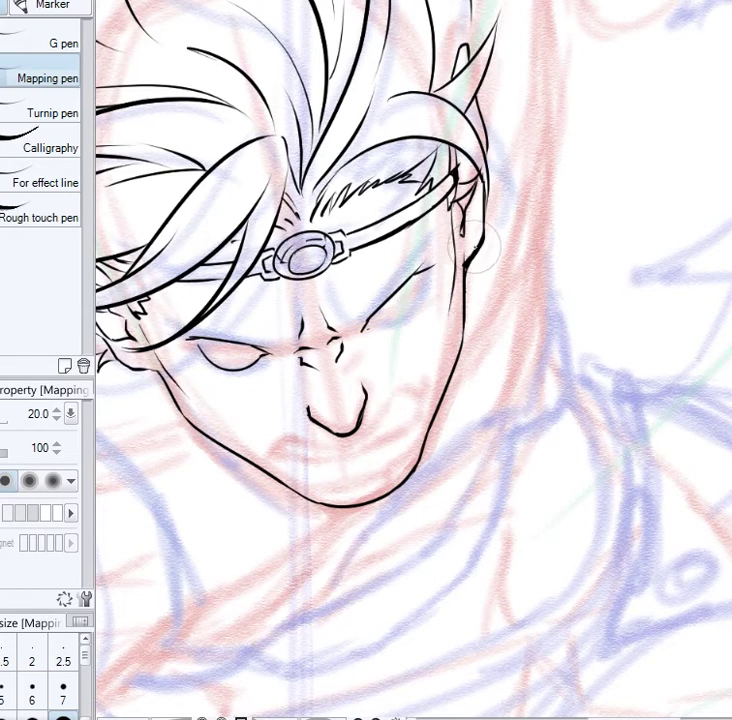
Refine the right eye's upper lid and ink its curved lower lid, checking the face in a flipped view
{"action": "left_click_drag", "start_coordinate": [370, 328], "coordinate": [427, 272]}
{"action": "key", "text": "h"}
{"action": "key", "text": "h"}
{"action": "key", "text": "ctrl+z"}
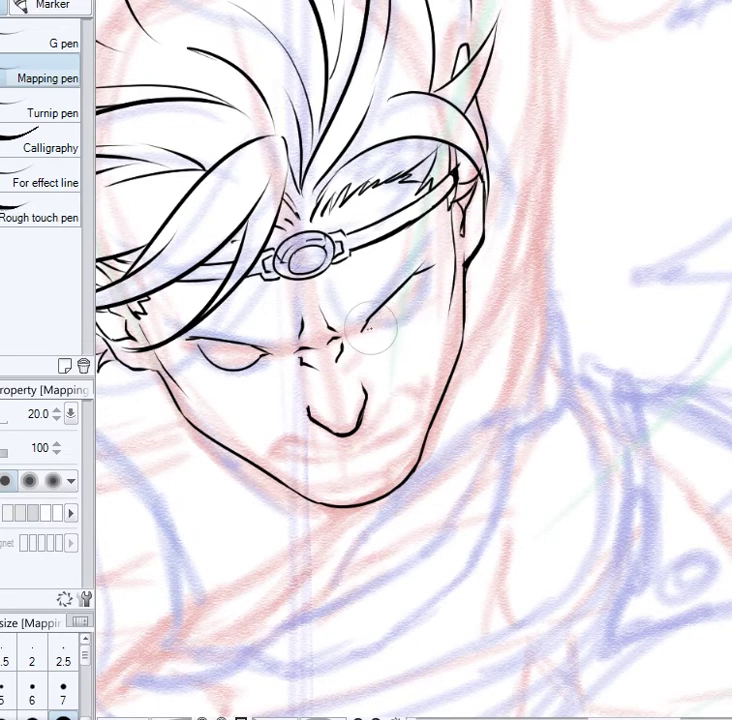
{"action": "left_click_drag", "start_coordinate": [366, 330], "coordinate": [420, 280]}
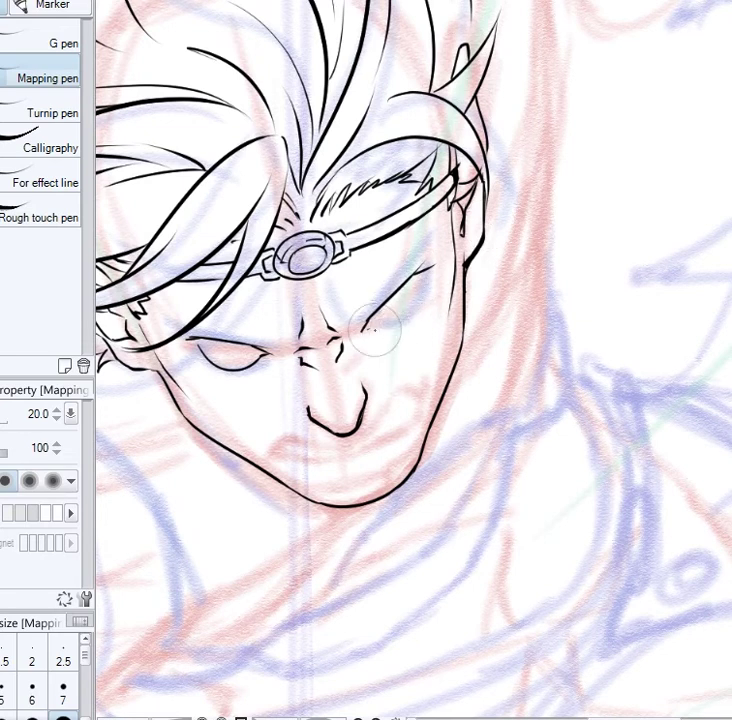
{"action": "key", "text": "e"}
{"action": "key", "text": "p"}
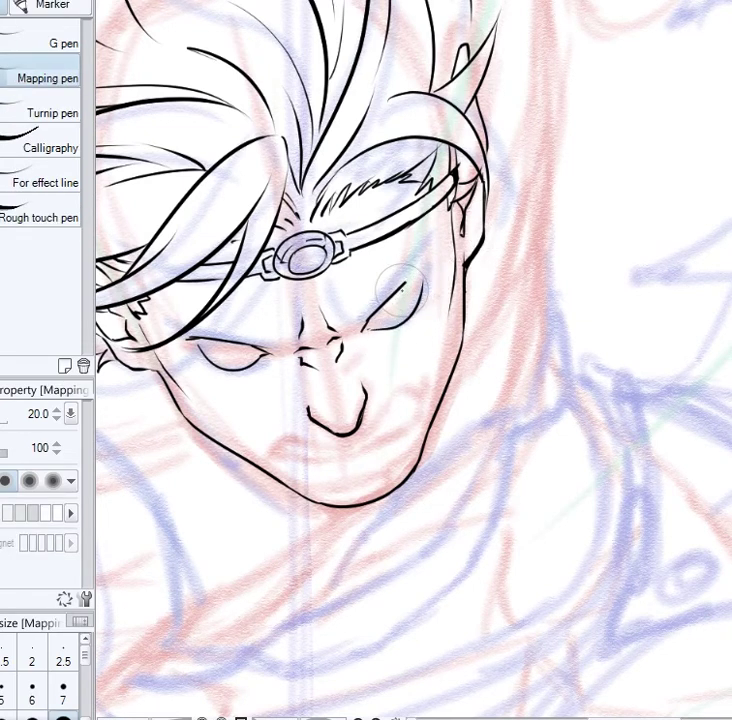
Thicken the upper eyelids of both eyes and add a second line along the lower lids
{"action": "left_click_drag", "start_coordinate": [193, 326], "coordinate": [286, 352]}
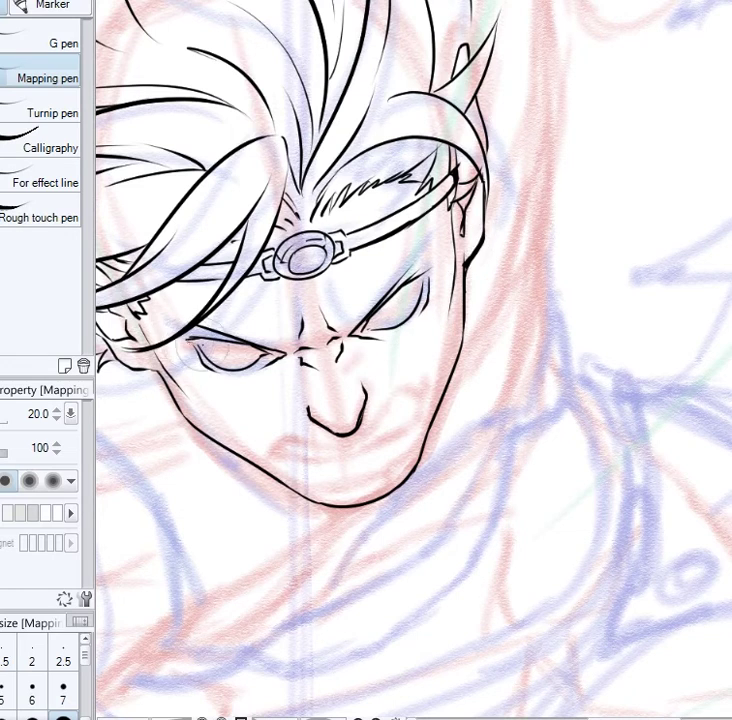
{"action": "left_click_drag", "start_coordinate": [192, 340], "coordinate": [256, 350]}
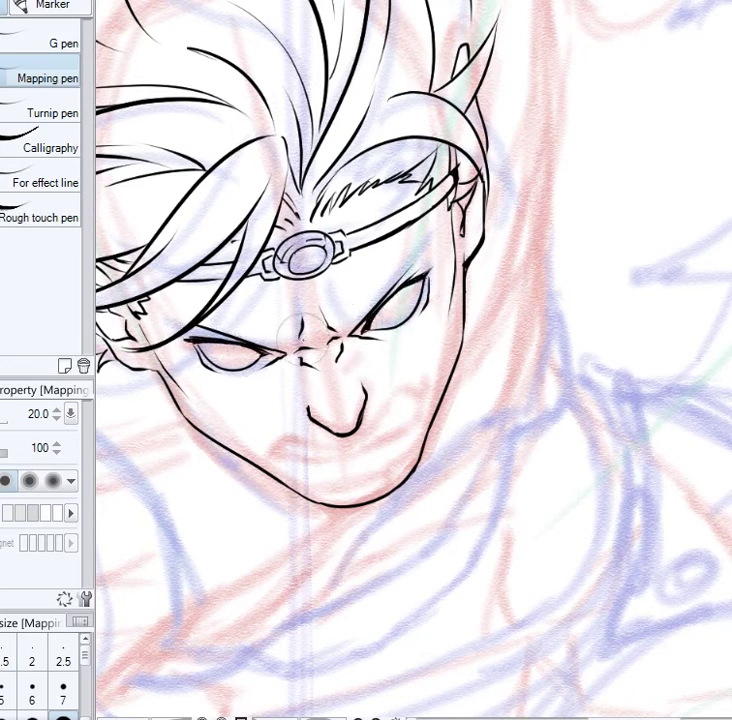
{"action": "left_click_drag", "start_coordinate": [222, 366], "coordinate": [260, 355]}
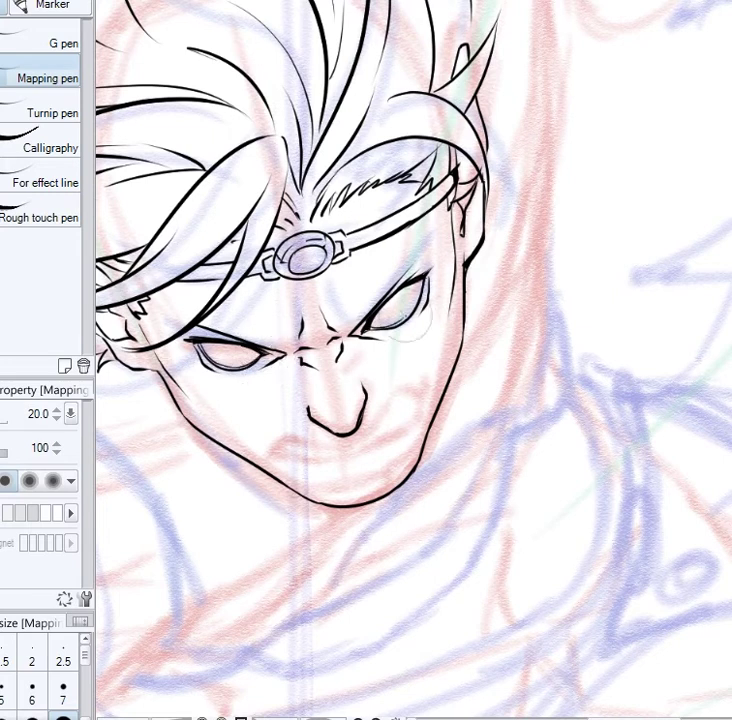
Ink the nostril crease, the snarling mouth with bared teeth and blackened corners, and the round irises
{"action": "left_click_drag", "start_coordinate": [349, 378], "coordinate": [377, 376]}
{"action": "mouse_move", "coordinate": [272, 447]}
{"action": "left_mouse_down"}
{"action": "mouse_move", "coordinate": [287, 437]}
{"action": "mouse_move", "coordinate": [272, 455]}
{"action": "mouse_move", "coordinate": [373, 432]}
{"action": "mouse_move", "coordinate": [415, 395]}
{"action": "mouse_move", "coordinate": [295, 465]}
{"action": "mouse_move", "coordinate": [404, 394]}
{"action": "left_mouse_up"}
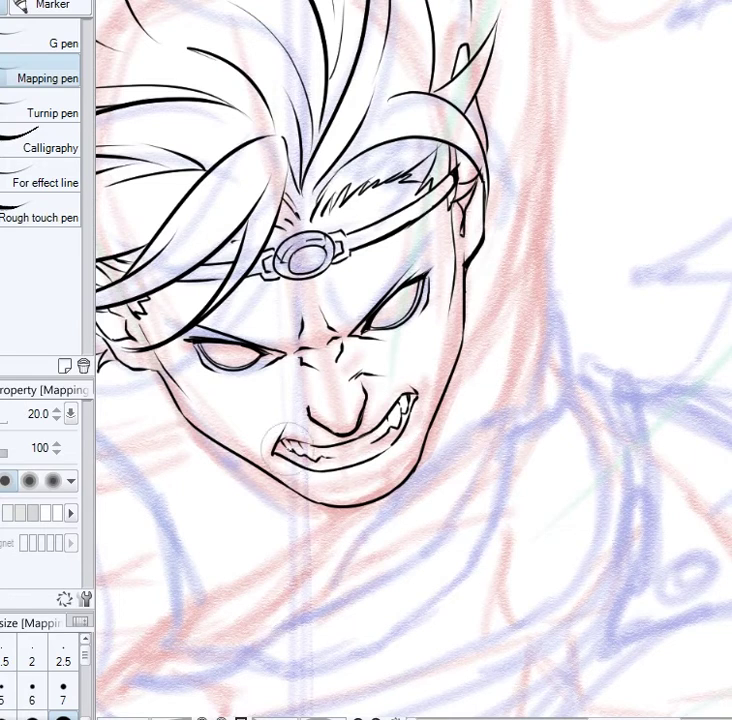
{"action": "left_click_drag", "start_coordinate": [276, 441], "coordinate": [286, 449]}
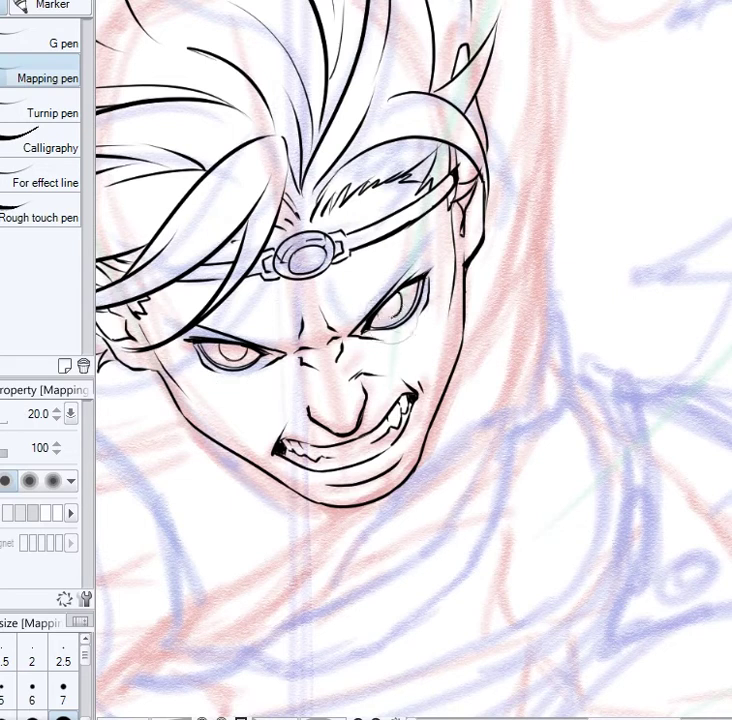
Ink the slit pupils, the brow and cheek creases, and the short hatching beside the eye, mouth and headband
{"action": "left_click_drag", "start_coordinate": [378, 313], "coordinate": [394, 306]}
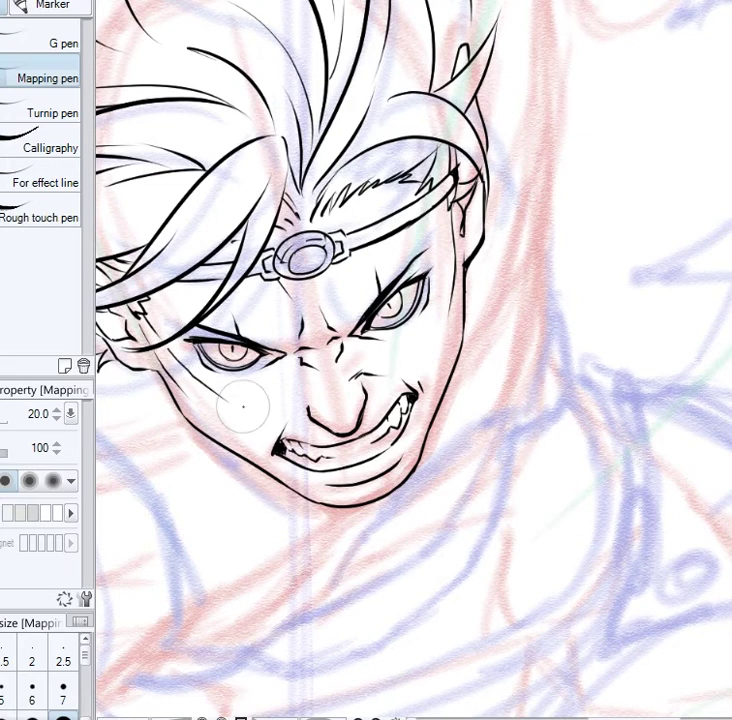
{"action": "left_click_drag", "start_coordinate": [205, 395], "coordinate": [265, 430]}
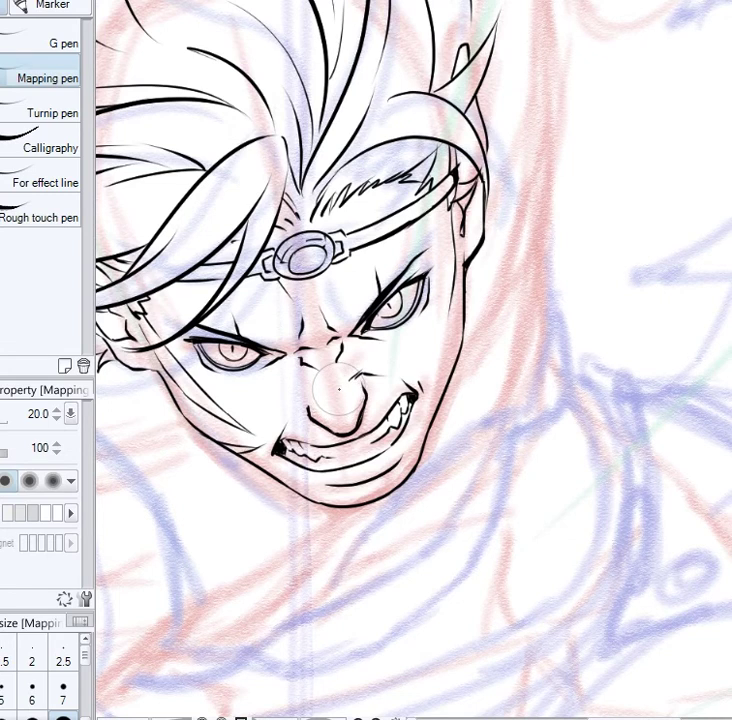
{"action": "left_click_drag", "start_coordinate": [428, 303], "coordinate": [424, 316]}
{"action": "left_click_drag", "start_coordinate": [433, 304], "coordinate": [441, 384]}
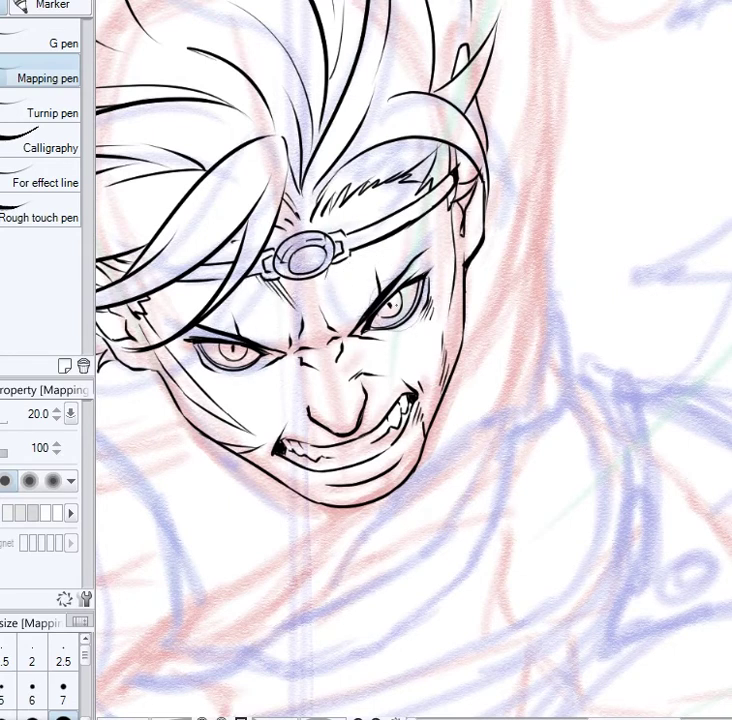
Ink the wrinkles across the bridge of the nose and the short creases on the cheeks
{"action": "scroll", "coordinate": [508, 232], "scroll_direction": "down", "scroll_amount": 6}
{"action": "scroll", "coordinate": [478, 320], "scroll_direction": "up", "scroll_amount": 3}
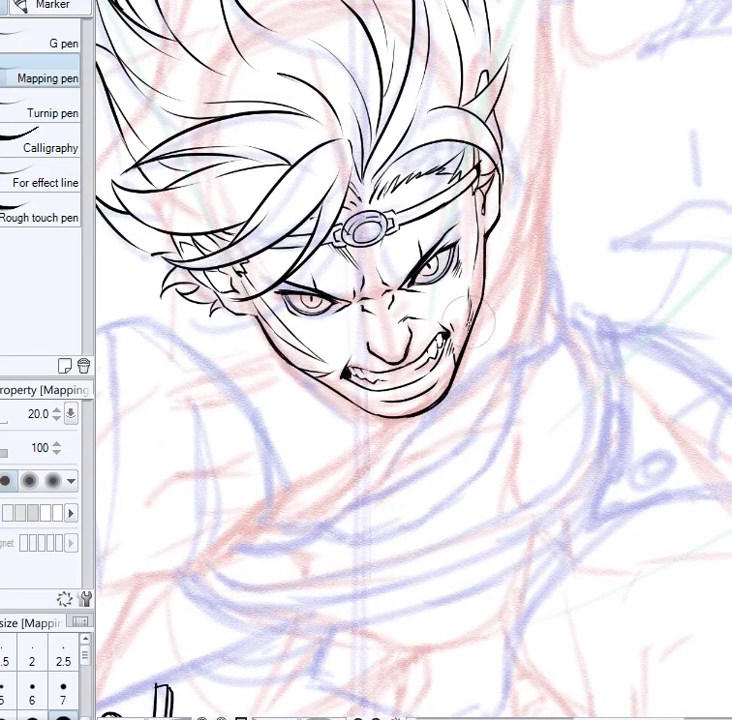
{"action": "mouse_move", "coordinate": [387, 318]}
{"action": "left_mouse_down"}
{"action": "mouse_move", "coordinate": [376, 330]}
{"action": "mouse_move", "coordinate": [404, 319]}
{"action": "mouse_move", "coordinate": [411, 307]}
{"action": "left_mouse_up"}
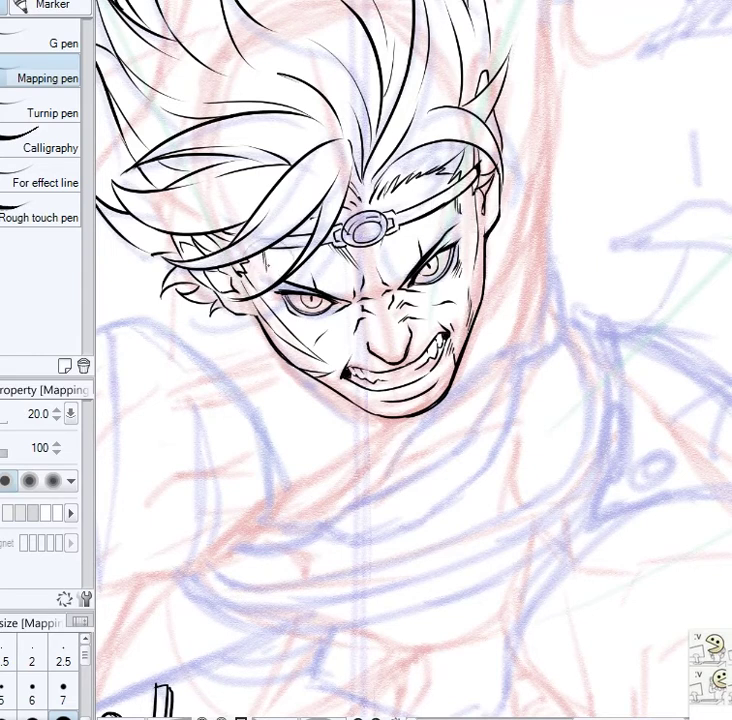
Clean up the ink inside the ear beneath the headband's end with the Rough eraser and redraw its inner lines with the Mapping pen
{"action": "key", "text": "e"}
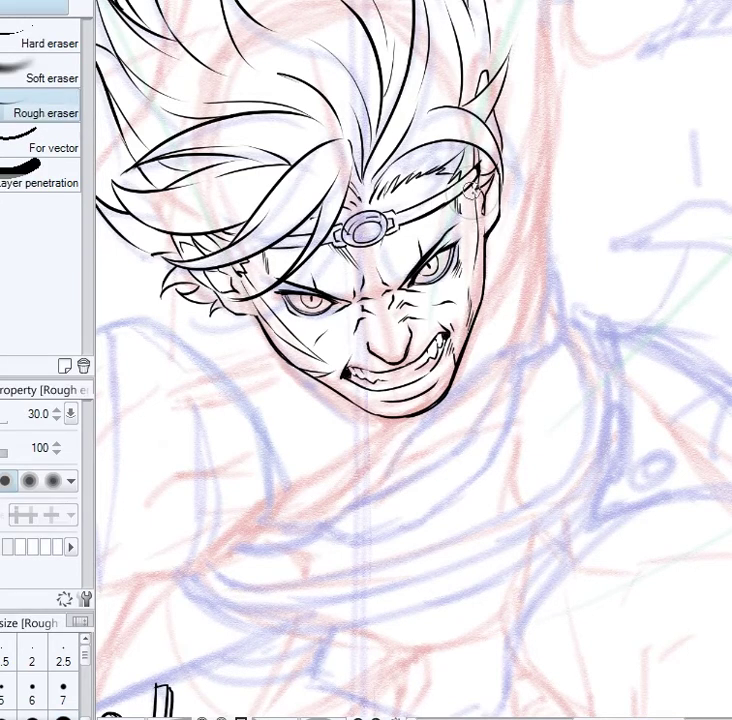
{"action": "key", "text": "p"}
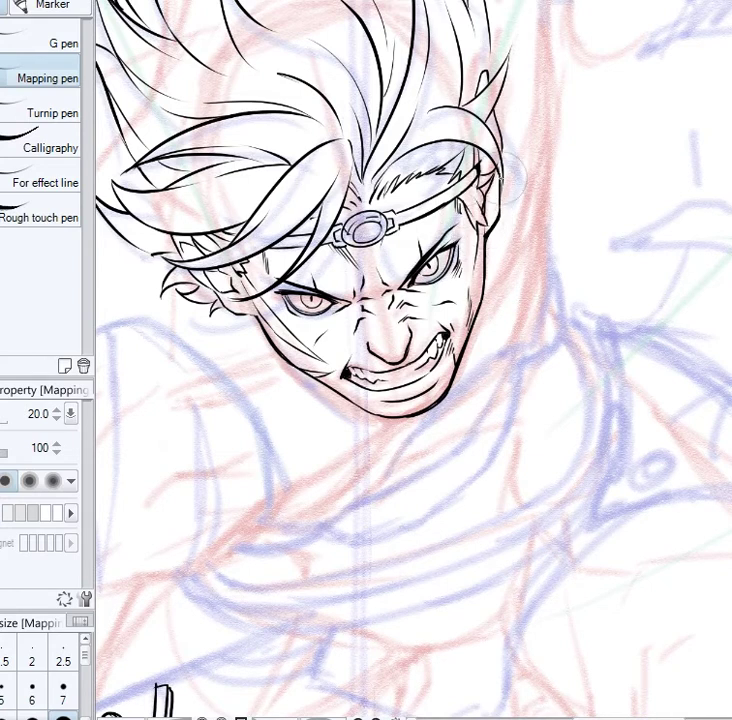
{"action": "key", "text": "e"}
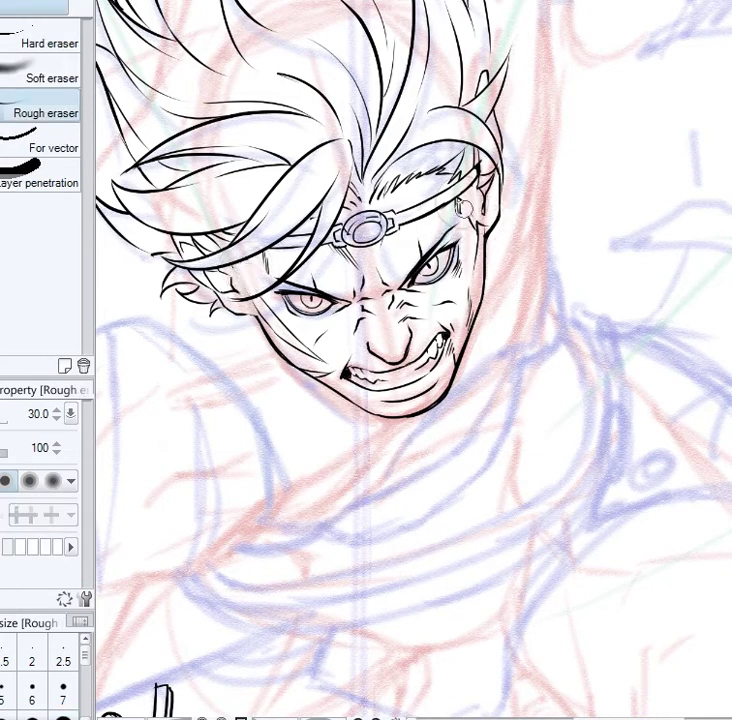
{"action": "key", "text": "p"}
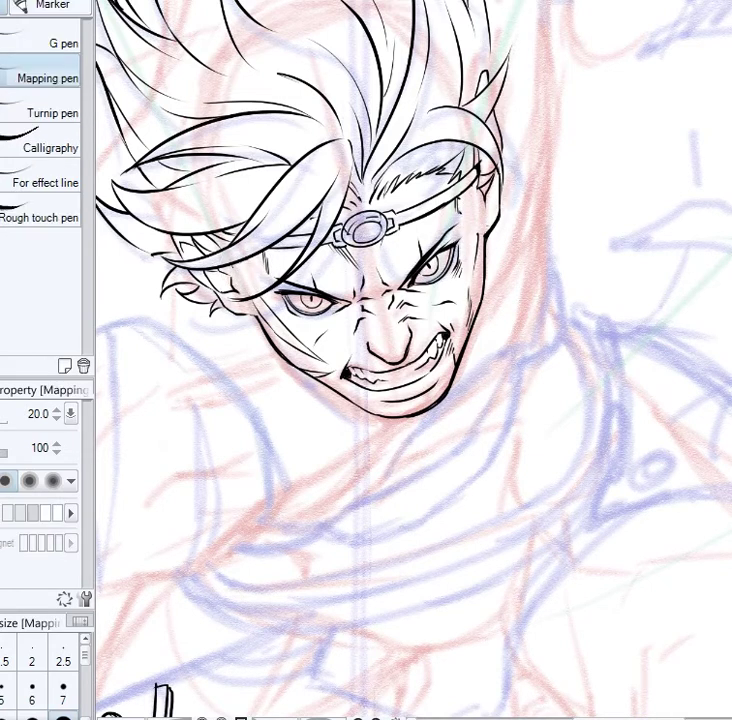
Ink spiky hair tufts over both ears and erase the ear lines that overlap them
{"action": "key", "text": "ctrl+z"}
{"action": "left_click_drag", "start_coordinate": [464, 154], "coordinate": [430, 175]}
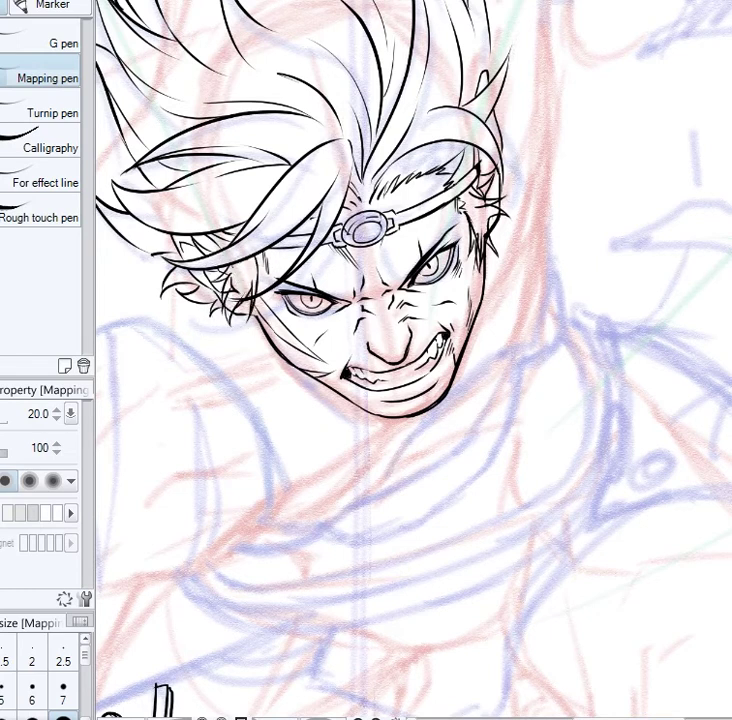
{"action": "key", "text": "e"}
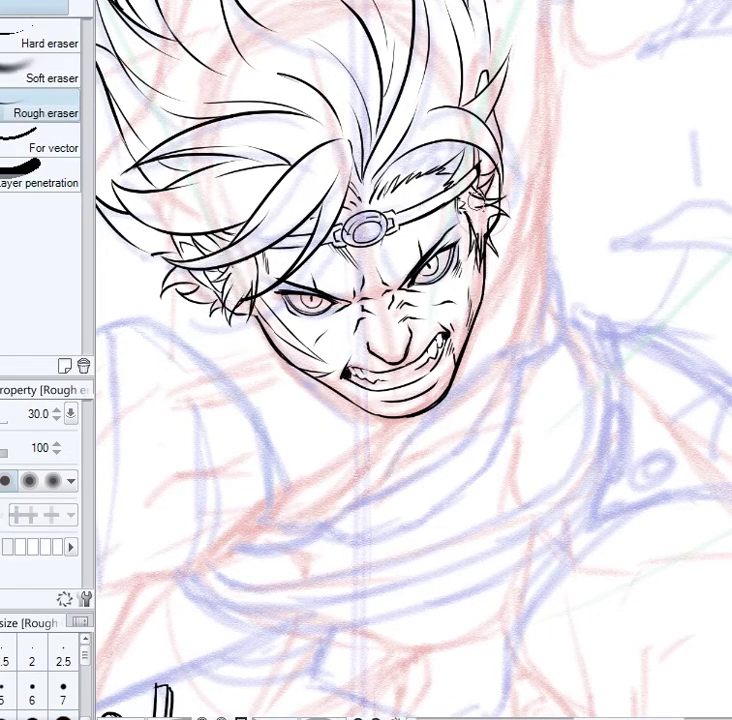
{"action": "left_click_drag", "start_coordinate": [482, 207], "coordinate": [472, 192]}
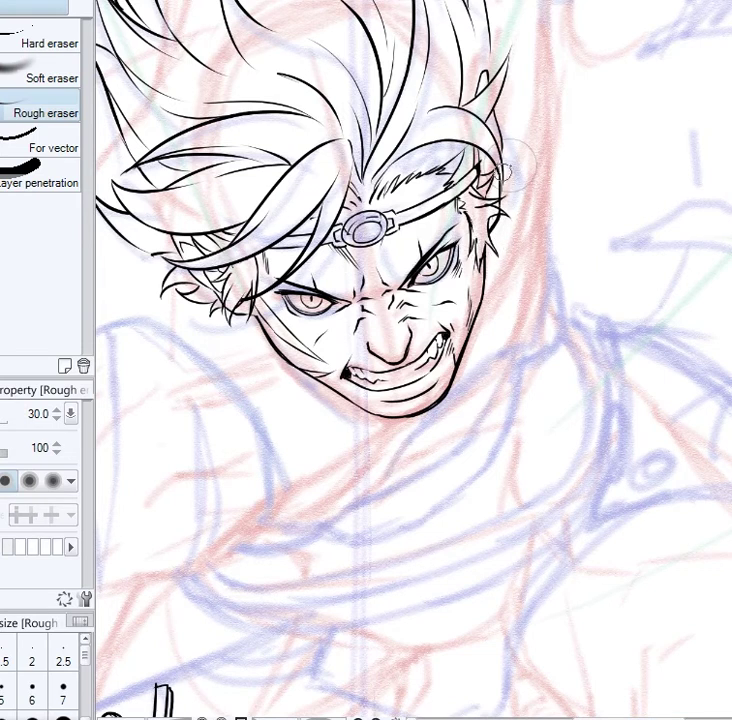
{"action": "key", "text": "p"}
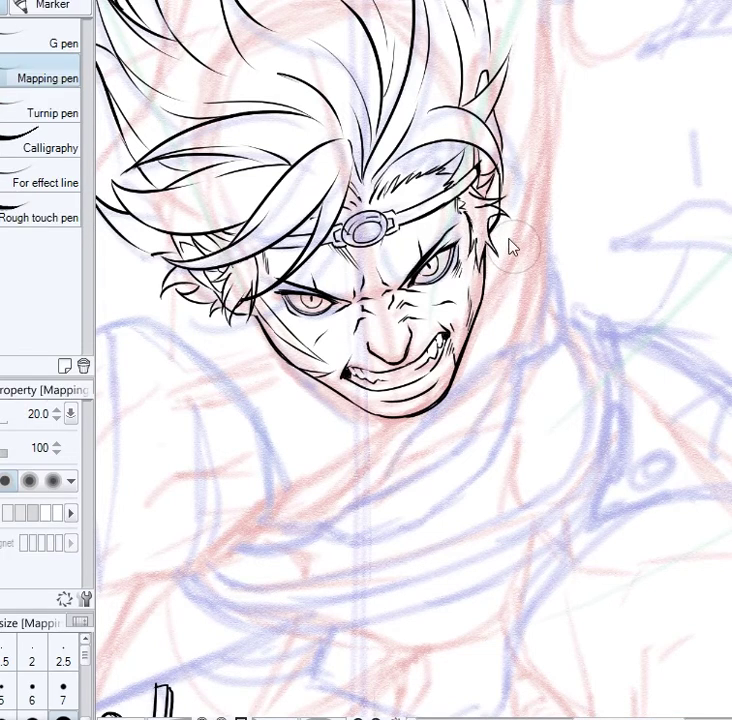
Ink hatched shading under the nostril and on the upper lip below it
{"action": "scroll", "coordinate": [511, 245], "scroll_direction": "down", "scroll_amount": 1}
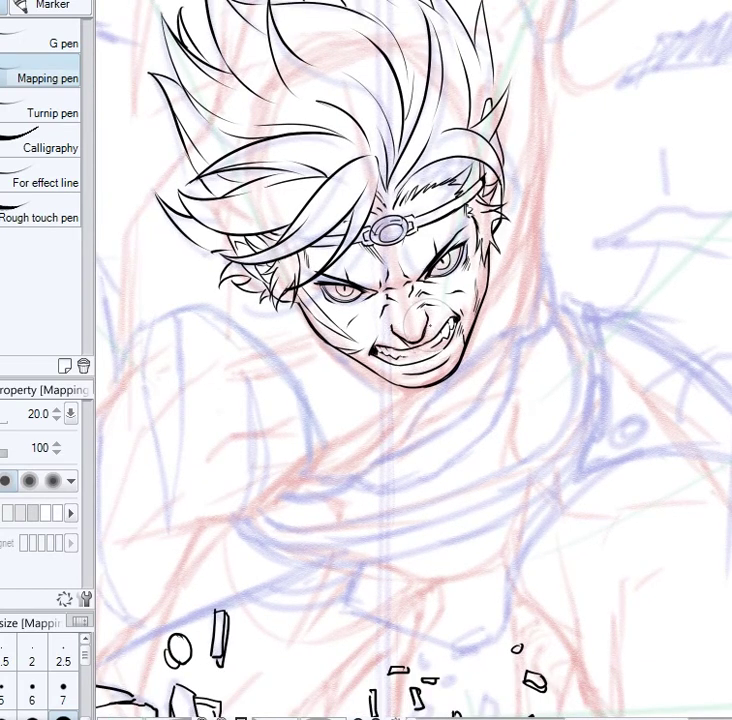
{"action": "scroll", "coordinate": [230, 198], "scroll_direction": "up", "scroll_amount": 1}
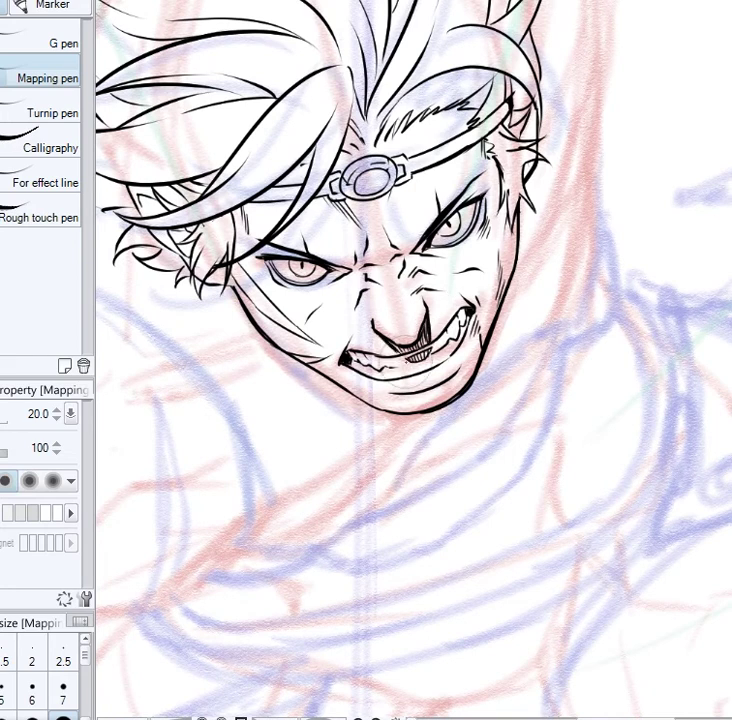
{"action": "scroll", "coordinate": [514, 558], "scroll_direction": "down", "scroll_amount": 4}
Ink the outer outline of the shoulder guard on the raised arm, with its pointed top, notched sides and curved lower edge
{"action": "left_click_drag", "start_coordinate": [505, 532], "coordinate": [516, 482]}
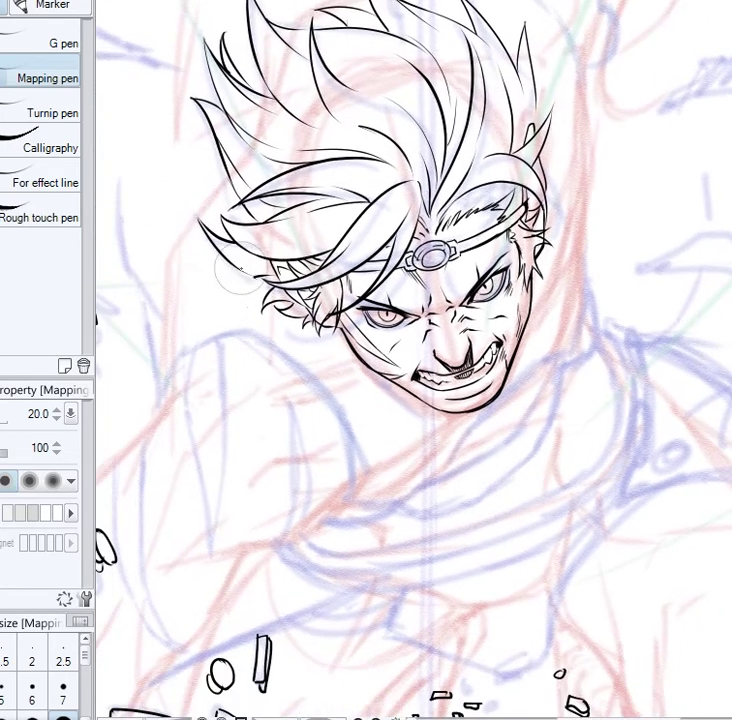
{"action": "scroll", "coordinate": [267, 265], "scroll_direction": "down", "scroll_amount": 1}
{"action": "left_click_drag", "start_coordinate": [505, 178], "coordinate": [411, 348]}
{"action": "mouse_move", "coordinate": [315, 208]}
{"action": "left_mouse_down"}
{"action": "mouse_move", "coordinate": [411, 212]}
{"action": "mouse_move", "coordinate": [470, 281]}
{"action": "left_mouse_up"}
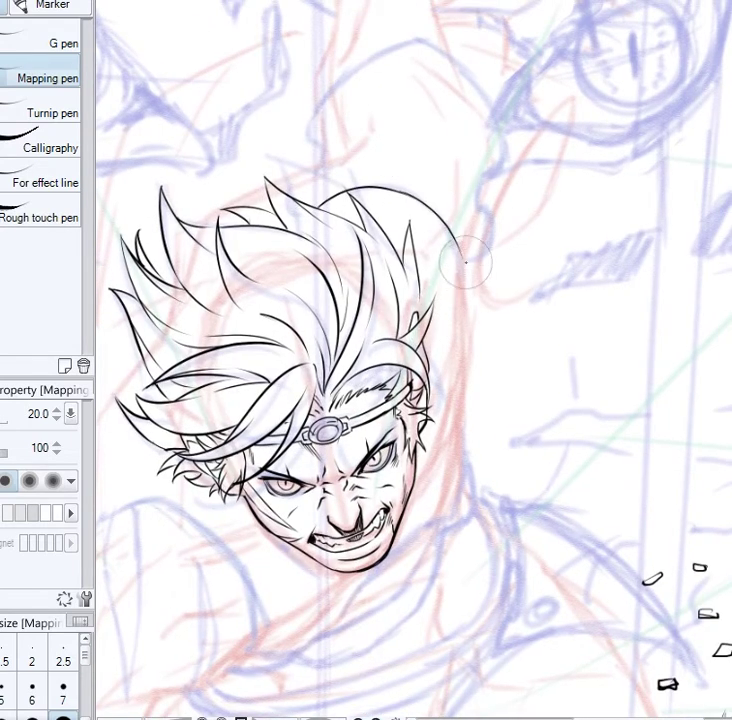
{"action": "left_click_drag", "start_coordinate": [482, 212], "coordinate": [477, 187]}
{"action": "mouse_move", "coordinate": [298, 190]}
{"action": "left_mouse_down"}
{"action": "mouse_move", "coordinate": [324, 136]}
{"action": "mouse_move", "coordinate": [323, 168]}
{"action": "mouse_move", "coordinate": [323, 133]}
{"action": "mouse_move", "coordinate": [321, 160]}
{"action": "mouse_move", "coordinate": [311, 172]}
{"action": "mouse_move", "coordinate": [310, 118]}
{"action": "mouse_move", "coordinate": [432, 42]}
{"action": "left_mouse_up"}
{"action": "left_click_drag", "start_coordinate": [486, 125], "coordinate": [497, 180]}
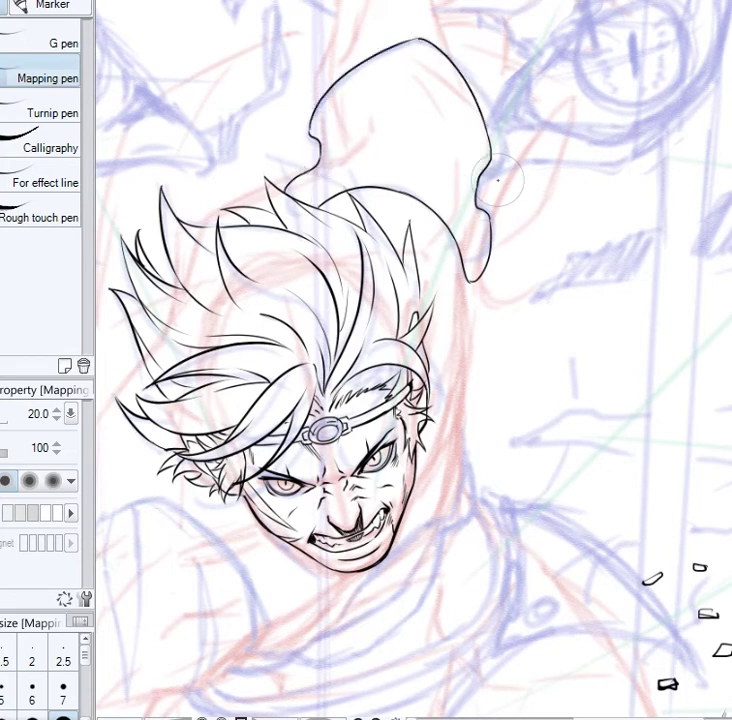
Ink a parallel line along the shoulder guard's curved lower rim and an inner border on the side nearest the hair
{"action": "left_click_drag", "start_coordinate": [305, 197], "coordinate": [463, 218]}
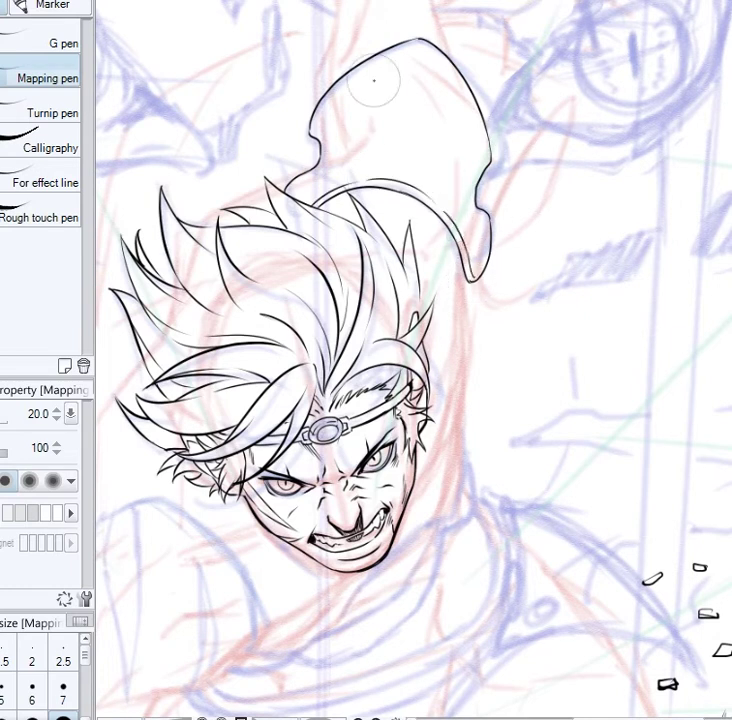
{"action": "left_click_drag", "start_coordinate": [320, 133], "coordinate": [340, 175]}
{"action": "left_click_drag", "start_coordinate": [319, 134], "coordinate": [415, 41]}
{"action": "key", "text": "ctrl+z"}
{"action": "mouse_move", "coordinate": [319, 134]}
{"action": "left_mouse_down"}
{"action": "mouse_move", "coordinate": [437, 42]}
{"action": "mouse_move", "coordinate": [443, 52]}
{"action": "mouse_move", "coordinate": [437, 57]}
{"action": "mouse_move", "coordinate": [469, 97]}
{"action": "mouse_move", "coordinate": [480, 160]}
{"action": "left_mouse_up"}
{"action": "key", "text": "ctrl+z"}
{"action": "key", "text": "ctrl+z"}
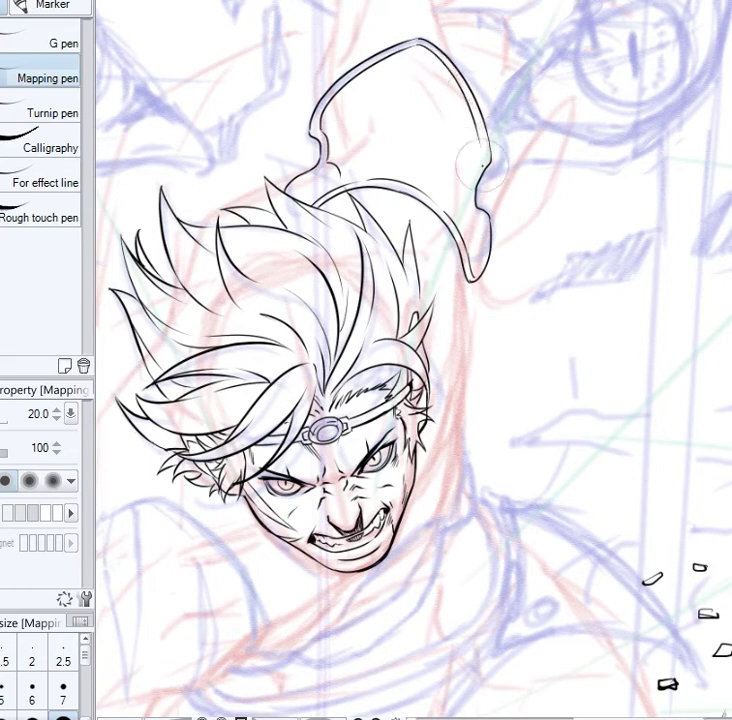
Complete the shoulder guard's inner border along the far side and above the lower rim, and add an oval hole in each end tab
{"action": "left_click_drag", "start_coordinate": [424, 45], "coordinate": [481, 160]}
{"action": "mouse_move", "coordinate": [329, 181]}
{"action": "left_mouse_down"}
{"action": "mouse_move", "coordinate": [411, 176]}
{"action": "mouse_move", "coordinate": [466, 228]}
{"action": "left_mouse_up"}
{"action": "left_click_drag", "start_coordinate": [468, 210], "coordinate": [481, 160]}
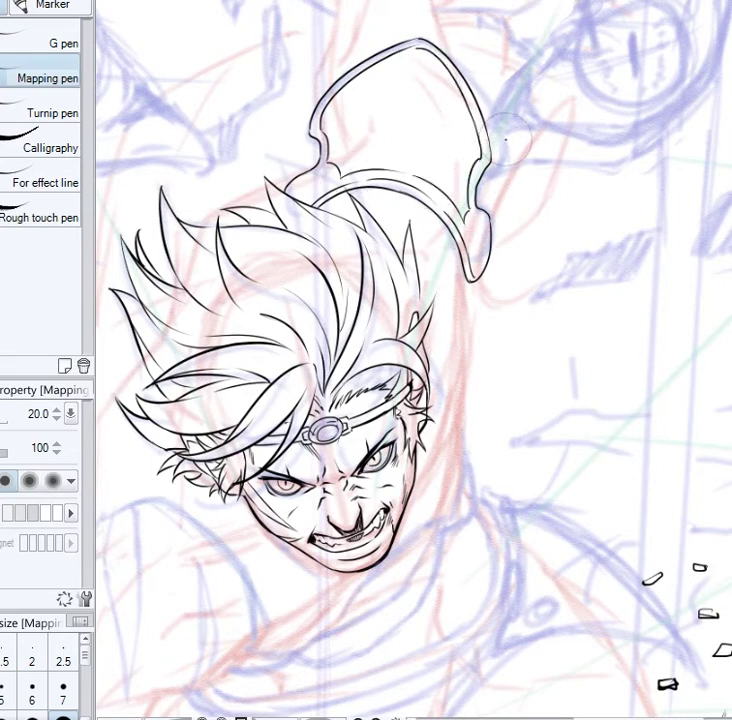
{"action": "left_click_drag", "start_coordinate": [305, 179], "coordinate": [308, 181]}
{"action": "mouse_move", "coordinate": [478, 235]}
{"action": "left_mouse_down"}
{"action": "mouse_move", "coordinate": [481, 252]}
{"action": "mouse_move", "coordinate": [487, 250]}
{"action": "mouse_move", "coordinate": [478, 253]}
{"action": "left_mouse_up"}
Ink the back outline behind the hair, the curved double rim of the opposite shoulder, and the collar edges around the face
{"action": "left_click_drag", "start_coordinate": [466, 384], "coordinate": [525, 332]}
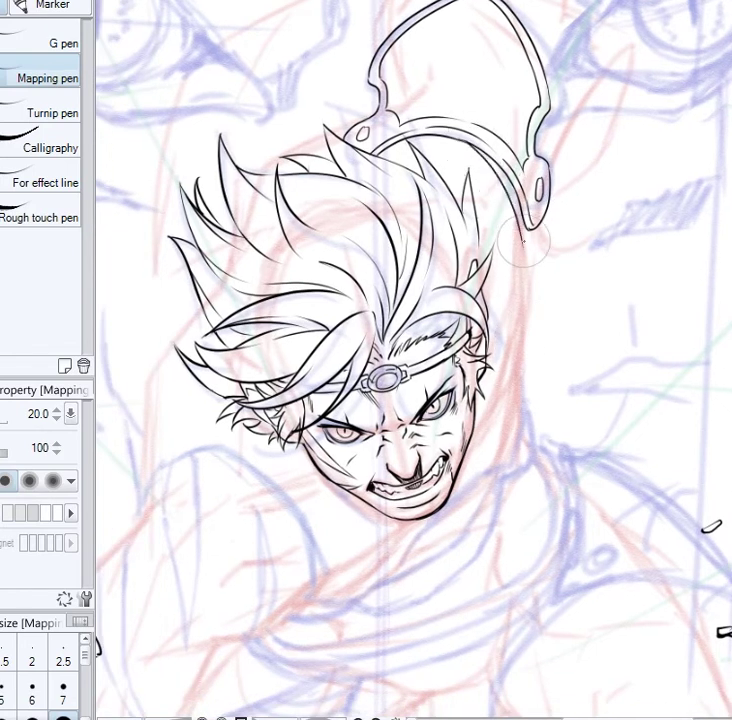
{"action": "left_click_drag", "start_coordinate": [297, 350], "coordinate": [337, 267]}
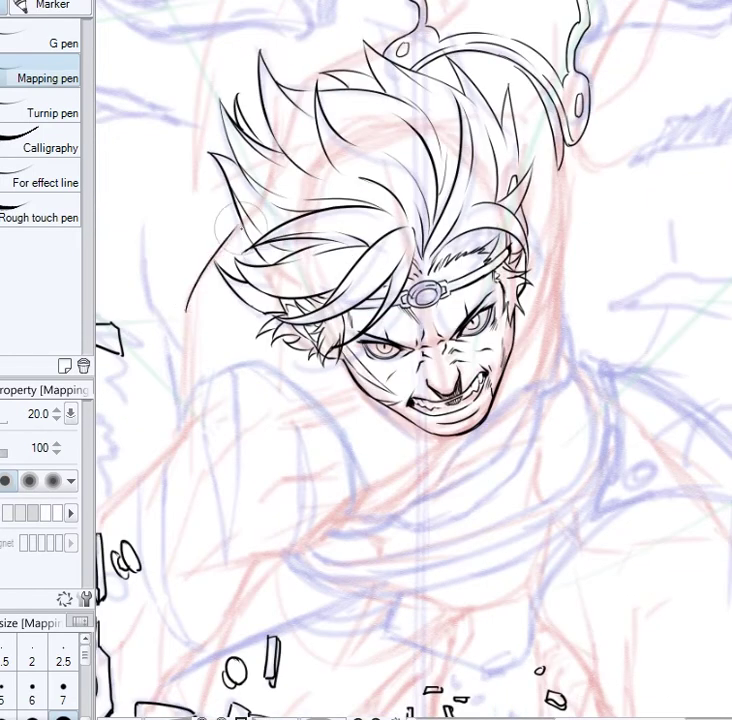
{"action": "mouse_move", "coordinate": [210, 255]}
{"action": "left_mouse_down"}
{"action": "mouse_move", "coordinate": [185, 393]}
{"action": "mouse_move", "coordinate": [280, 353]}
{"action": "mouse_move", "coordinate": [339, 405]}
{"action": "mouse_move", "coordinate": [370, 497]}
{"action": "left_mouse_up"}
{"action": "key", "text": "ctrl+z"}
{"action": "mouse_move", "coordinate": [272, 354]}
{"action": "left_mouse_down"}
{"action": "mouse_move", "coordinate": [335, 397]}
{"action": "mouse_move", "coordinate": [363, 488]}
{"action": "left_mouse_up"}
{"action": "mouse_move", "coordinate": [183, 419]}
{"action": "left_mouse_down"}
{"action": "mouse_move", "coordinate": [268, 363]}
{"action": "mouse_move", "coordinate": [320, 394]}
{"action": "mouse_move", "coordinate": [350, 500]}
{"action": "mouse_move", "coordinate": [363, 473]}
{"action": "left_mouse_up"}
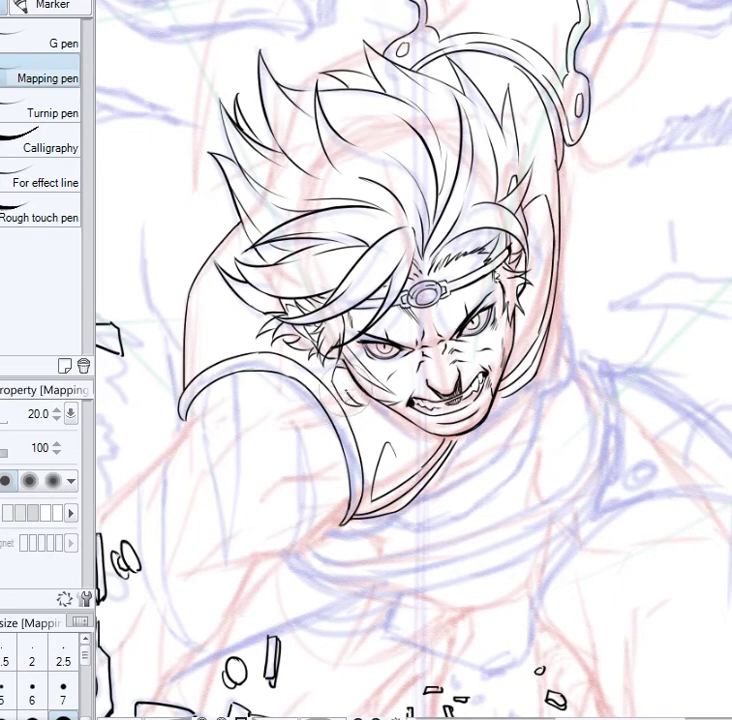
Ink the small pointed loop beside the hair spikes and the triangular insets on both sides of the collar
{"action": "mouse_move", "coordinate": [517, 152]}
{"action": "left_mouse_down"}
{"action": "mouse_move", "coordinate": [527, 111]}
{"action": "mouse_move", "coordinate": [532, 146]}
{"action": "mouse_move", "coordinate": [524, 152]}
{"action": "left_mouse_up"}
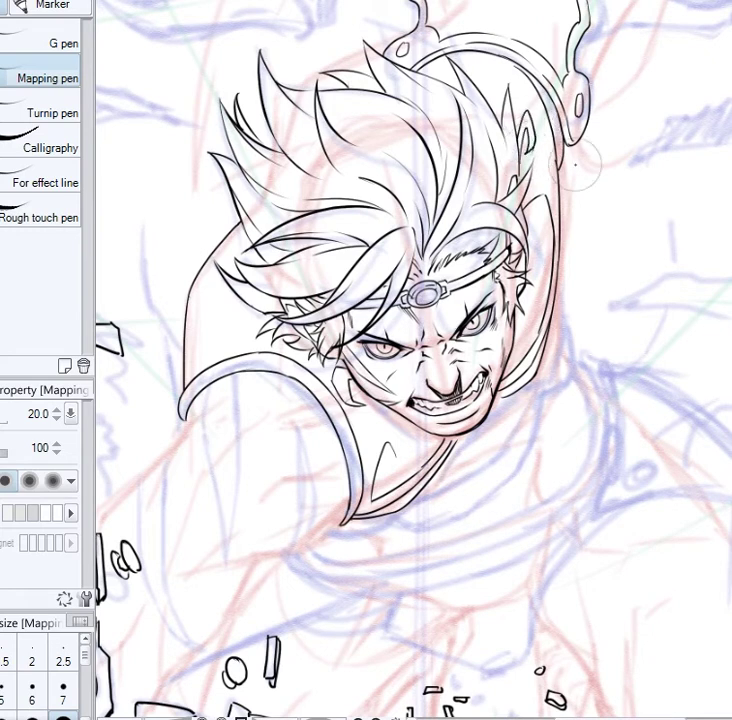
{"action": "key", "text": "e"}
{"action": "key", "text": "p"}
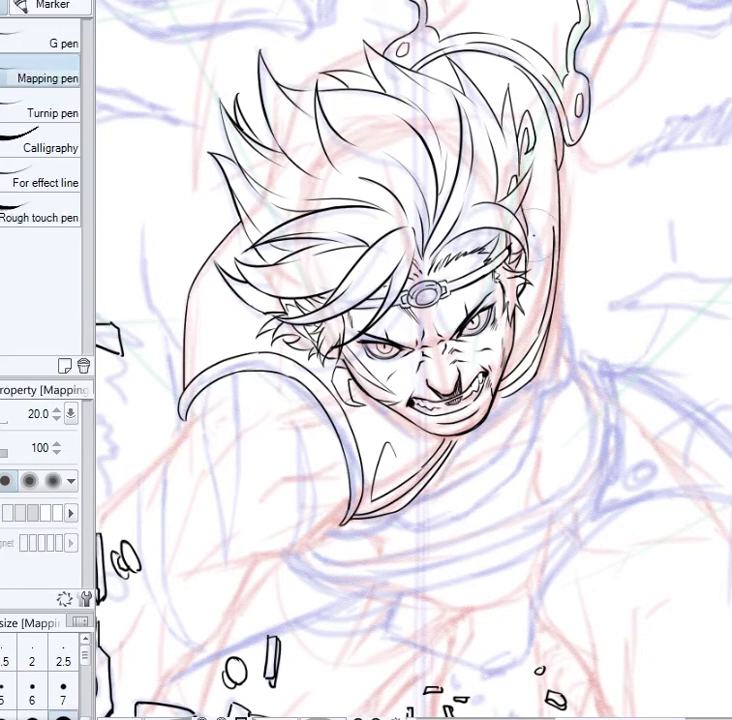
{"action": "mouse_move", "coordinate": [528, 236]}
{"action": "left_mouse_down"}
{"action": "mouse_move", "coordinate": [543, 170]}
{"action": "mouse_move", "coordinate": [553, 212]}
{"action": "left_mouse_up"}
{"action": "left_click_drag", "start_coordinate": [390, 447], "coordinate": [383, 468]}
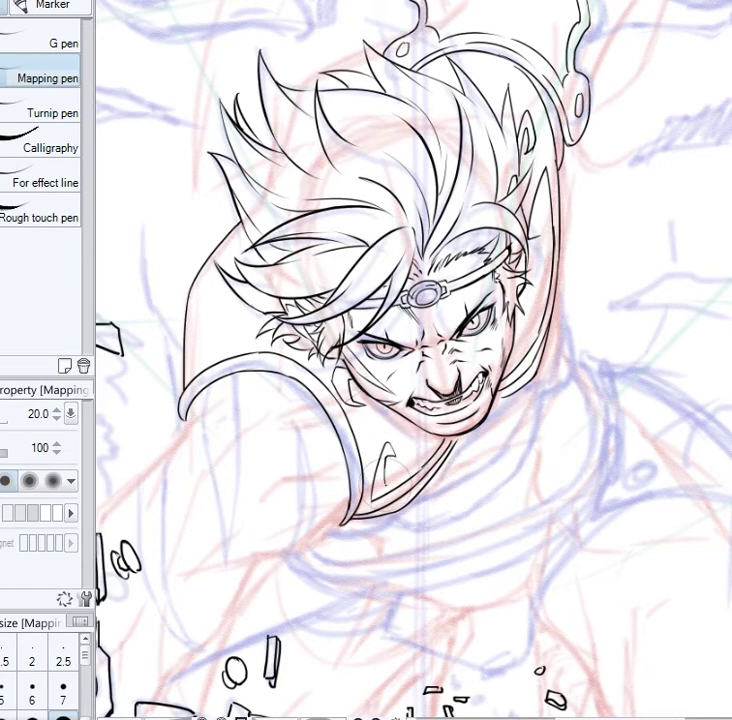
Ink the inner lines along both sides of the collar and its lower edge beneath the chin
{"action": "left_click_drag", "start_coordinate": [447, 446], "coordinate": [400, 487]}
{"action": "left_click_drag", "start_coordinate": [549, 262], "coordinate": [514, 372]}
{"action": "mouse_move", "coordinate": [545, 184]}
{"action": "left_mouse_down"}
{"action": "mouse_move", "coordinate": [534, 220]}
{"action": "mouse_move", "coordinate": [548, 262]}
{"action": "left_mouse_up"}
{"action": "key", "text": "ctrl+z"}
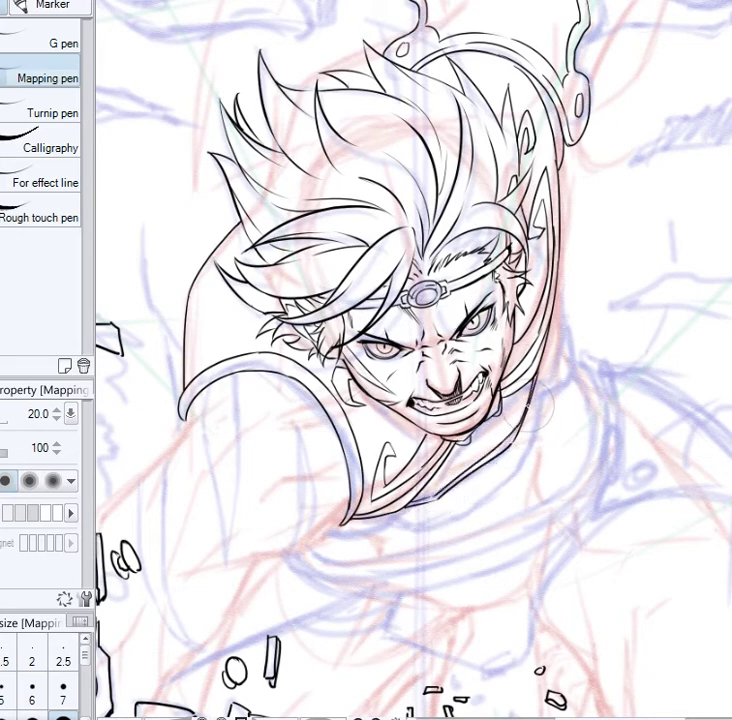
Ink the layered collar bands below the chin and the short neck and chest lines with the Mapping pen at size 20
{"action": "mouse_move", "coordinate": [393, 521]}
{"action": "left_mouse_down"}
{"action": "mouse_move", "coordinate": [462, 510]}
{"action": "mouse_move", "coordinate": [456, 514]}
{"action": "mouse_move", "coordinate": [545, 384]}
{"action": "left_mouse_up"}
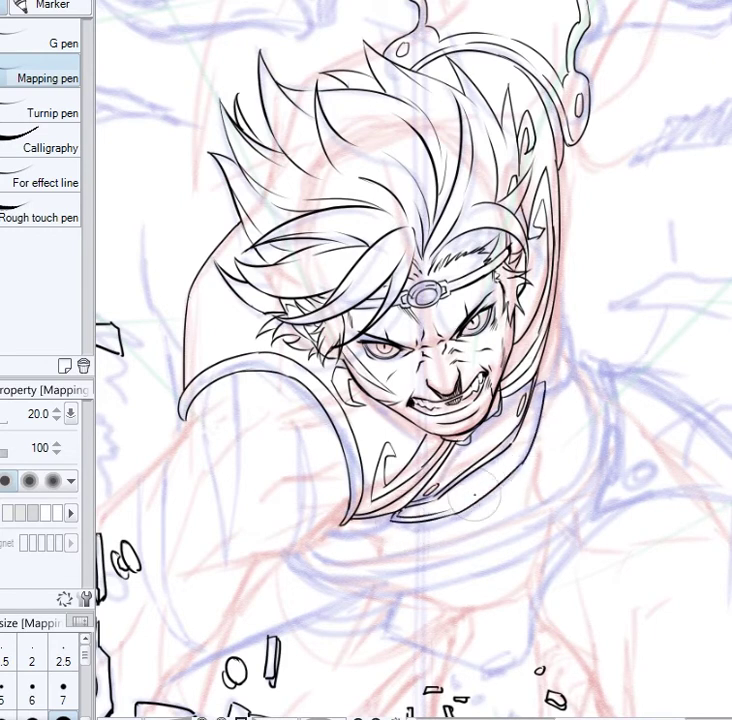
{"action": "left_click_drag", "start_coordinate": [530, 441], "coordinate": [430, 513]}
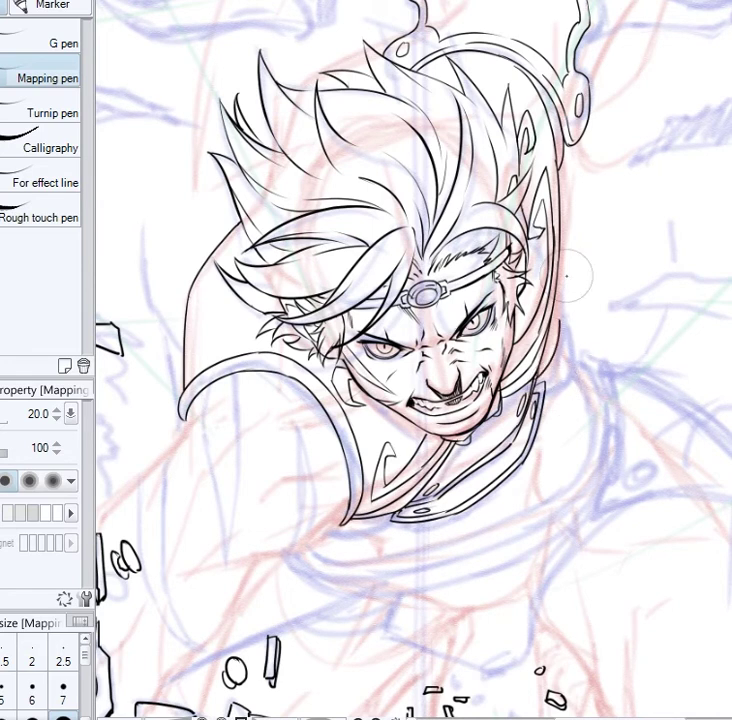
{"action": "mouse_move", "coordinate": [568, 308]}
{"action": "left_mouse_down"}
{"action": "mouse_move", "coordinate": [569, 357]}
{"action": "mouse_move", "coordinate": [547, 398]}
{"action": "left_mouse_up"}
{"action": "mouse_move", "coordinate": [336, 530]}
{"action": "left_mouse_down"}
{"action": "mouse_move", "coordinate": [408, 522]}
{"action": "mouse_move", "coordinate": [397, 517]}
{"action": "left_mouse_up"}
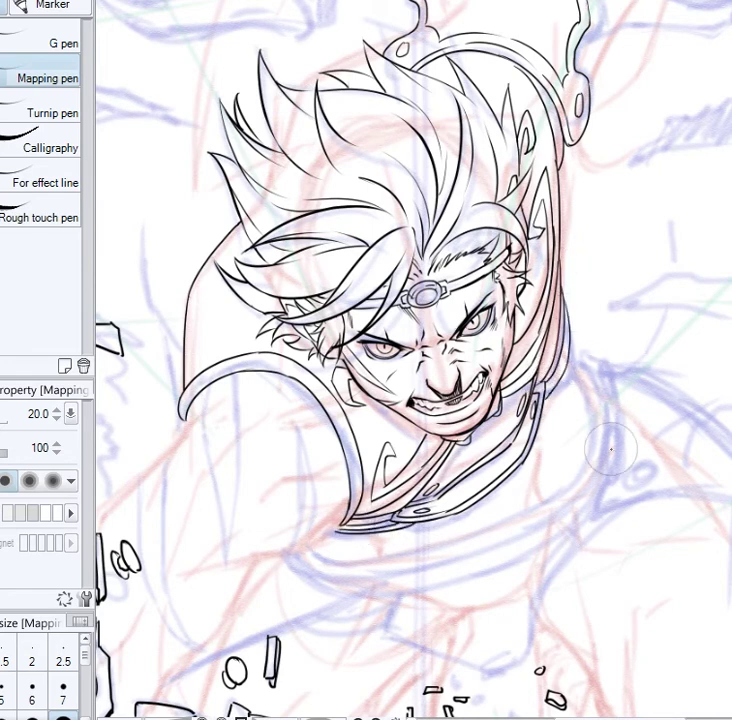
{"action": "left_click_drag", "start_coordinate": [541, 450], "coordinate": [538, 503]}
{"action": "left_click_drag", "start_coordinate": [376, 538], "coordinate": [386, 552]}
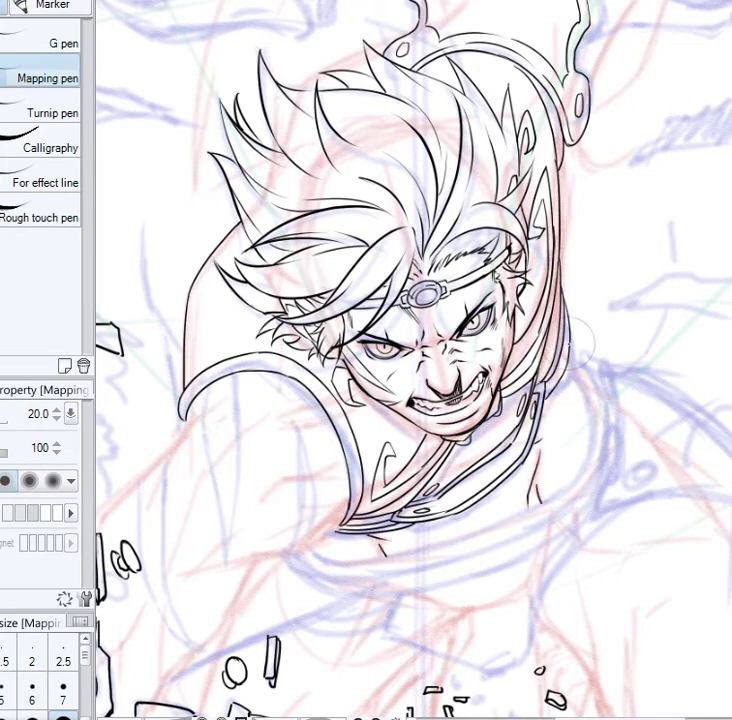
{"action": "left_click_drag", "start_coordinate": [569, 372], "coordinate": [594, 412]}
Ink the upper arm's outer and underside contours below the armband, adding muscle lines and short hatching
{"action": "left_click_drag", "start_coordinate": [240, 464], "coordinate": [377, 314]}
{"action": "mouse_move", "coordinate": [233, 382]}
{"action": "left_mouse_down"}
{"action": "mouse_move", "coordinate": [242, 357]}
{"action": "mouse_move", "coordinate": [332, 268]}
{"action": "left_mouse_up"}
{"action": "mouse_move", "coordinate": [311, 420]}
{"action": "left_mouse_down"}
{"action": "mouse_move", "coordinate": [333, 355]}
{"action": "mouse_move", "coordinate": [361, 299]}
{"action": "left_mouse_up"}
{"action": "left_click_drag", "start_coordinate": [346, 318], "coordinate": [425, 254]}
{"action": "left_click_drag", "start_coordinate": [402, 342], "coordinate": [448, 325]}
{"action": "left_click_drag", "start_coordinate": [414, 336], "coordinate": [477, 313]}
{"action": "mouse_move", "coordinate": [339, 420]}
{"action": "left_mouse_down"}
{"action": "mouse_move", "coordinate": [438, 397]}
{"action": "mouse_move", "coordinate": [487, 350]}
{"action": "left_mouse_up"}
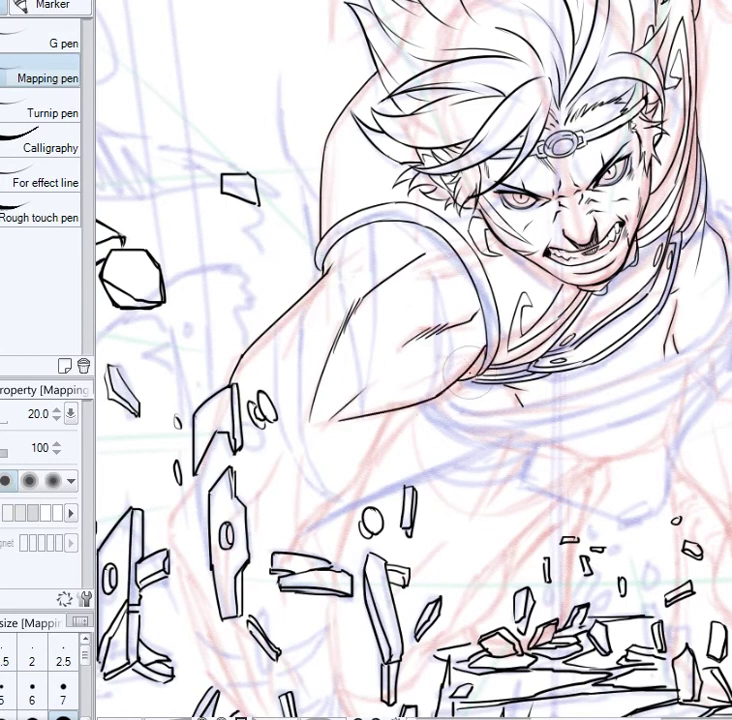
Ink the elbow and outer forearm lines behind the debris and tidy the armband's outer edge with the Rough eraser
{"action": "scroll", "coordinate": [553, 493], "scroll_direction": "down", "scroll_amount": 2}
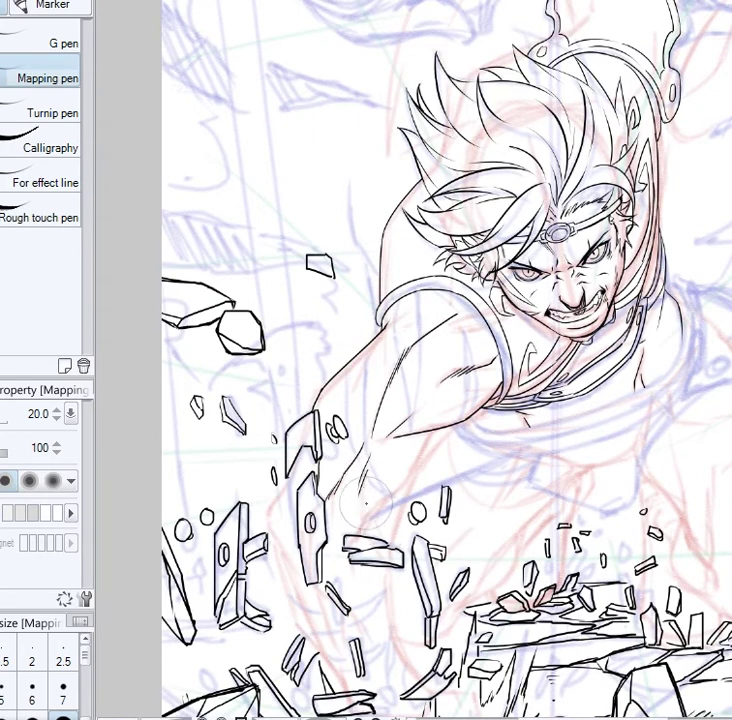
{"action": "left_click_drag", "start_coordinate": [289, 480], "coordinate": [272, 530]}
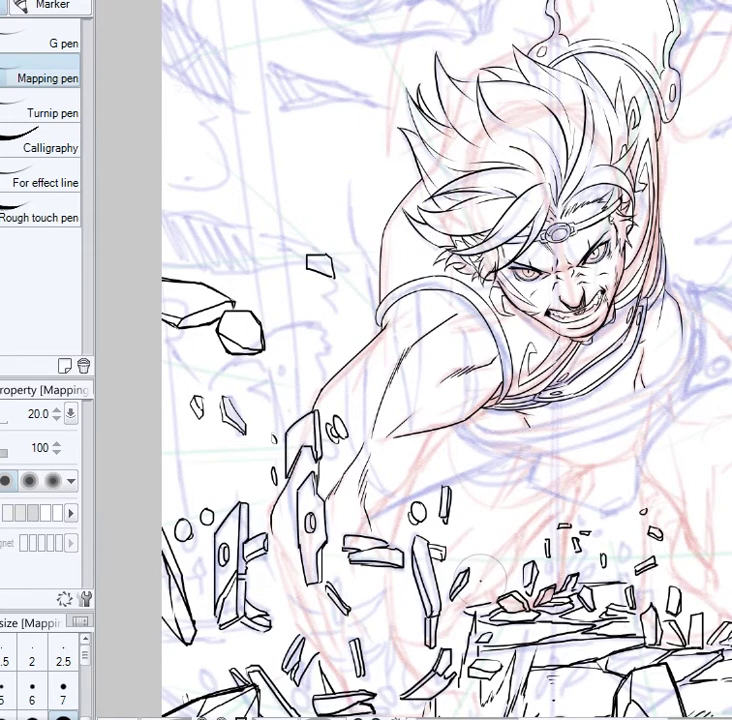
{"action": "key", "text": "e"}
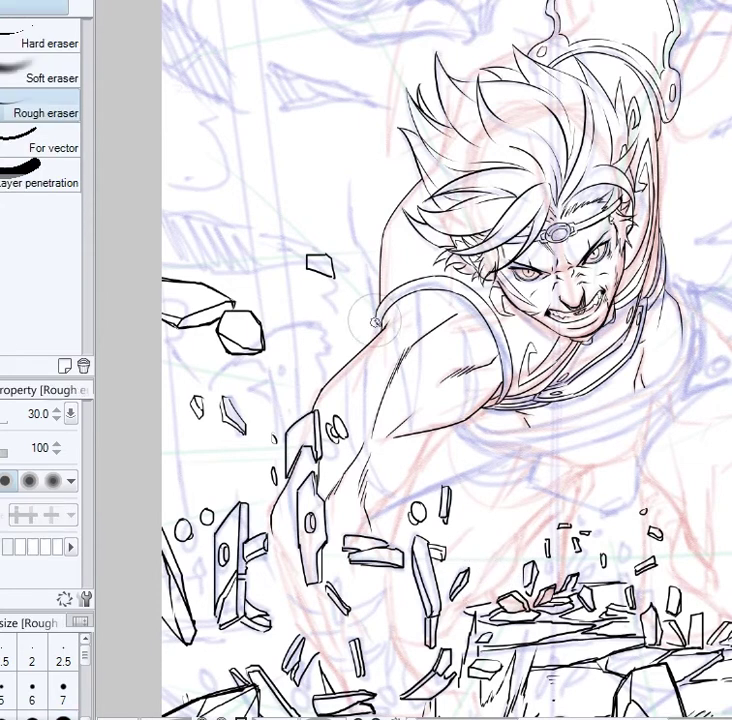
{"action": "key", "text": "p"}
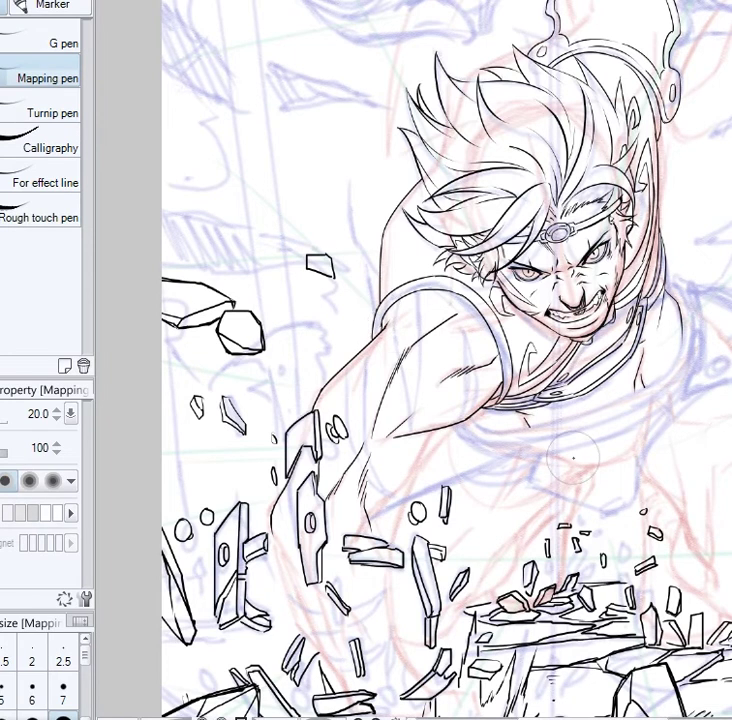
Ink the forearm's inner contour and tendon lines down to the wrist debris, cleaning the join at the elbow with the Rough eraser
{"action": "left_click_drag", "start_coordinate": [517, 461], "coordinate": [485, 384]}
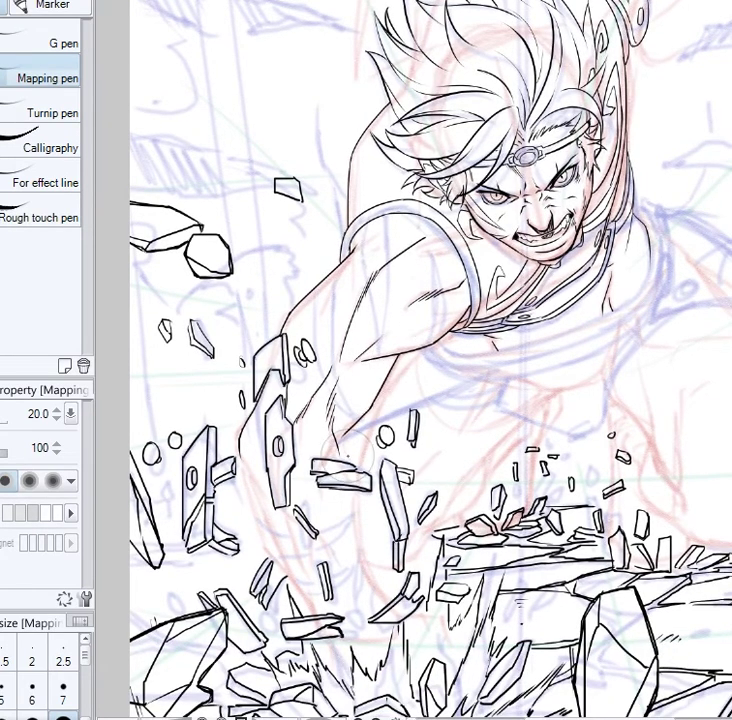
{"action": "key", "text": "e"}
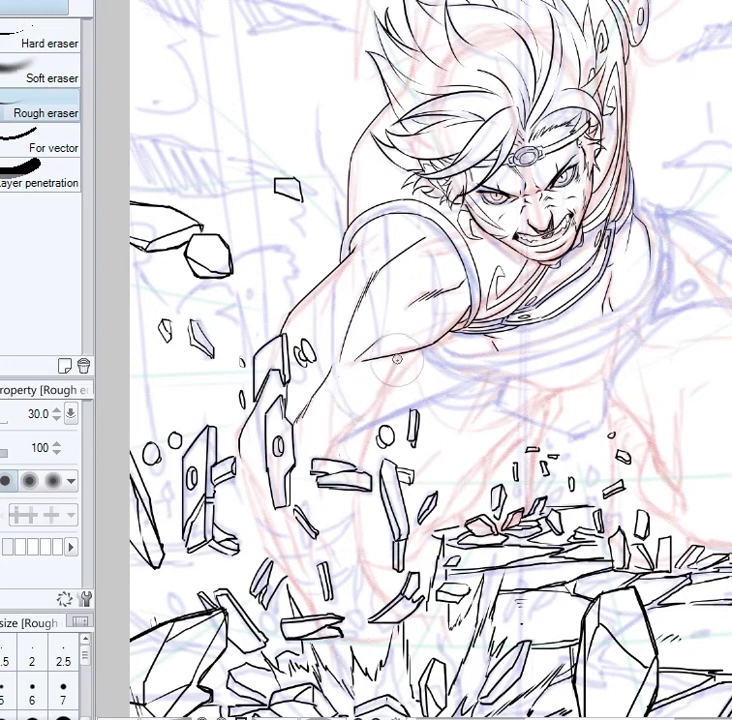
{"action": "key", "text": "p"}
{"action": "left_click_drag", "start_coordinate": [345, 438], "coordinate": [331, 456]}
{"action": "left_click_drag", "start_coordinate": [337, 370], "coordinate": [320, 459]}
{"action": "left_click_drag", "start_coordinate": [330, 410], "coordinate": [318, 457]}
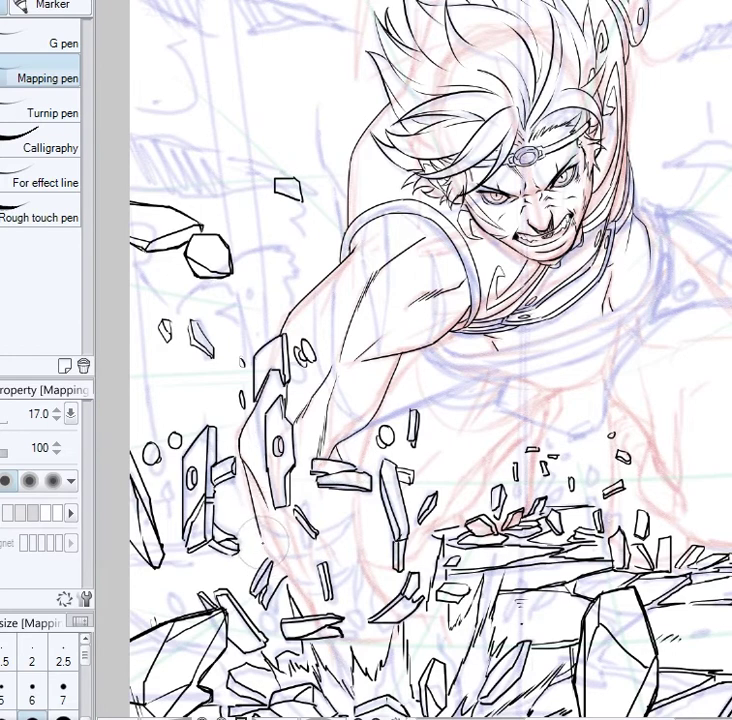
Ink the lower forearm's outer edge and inner muscle lines toward the ground with the Mapping pen at size 17
{"action": "left_click_drag", "start_coordinate": [267, 516], "coordinate": [316, 616]}
{"action": "left_click_drag", "start_coordinate": [318, 526], "coordinate": [344, 567]}
{"action": "left_click_drag", "start_coordinate": [283, 518], "coordinate": [306, 580]}
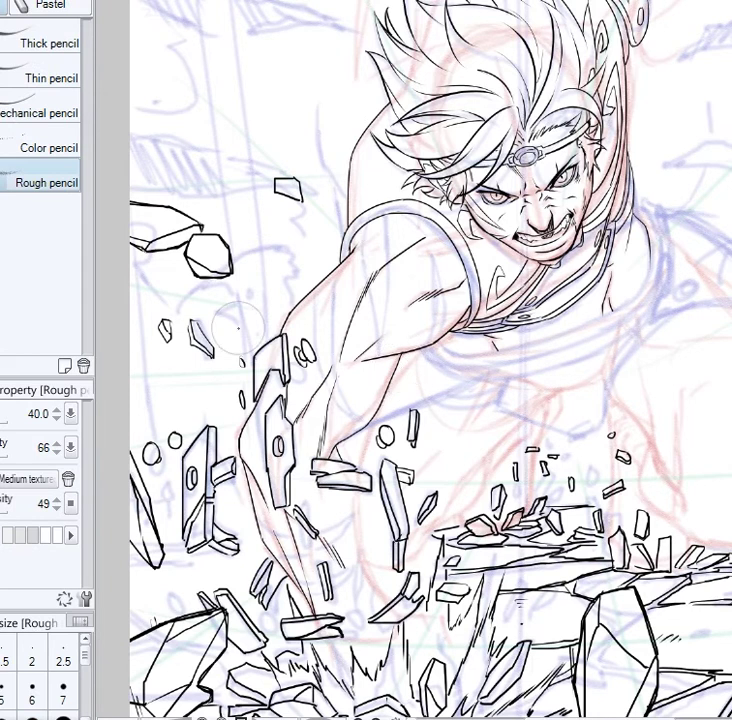
Thicken the planted arm's outer contour from the shoulder to the wrist with the Mapping pen at size 30
{"action": "key", "text": "bracketright"}
{"action": "key", "text": "bracketright"}
{"action": "key", "text": "bracketright"}
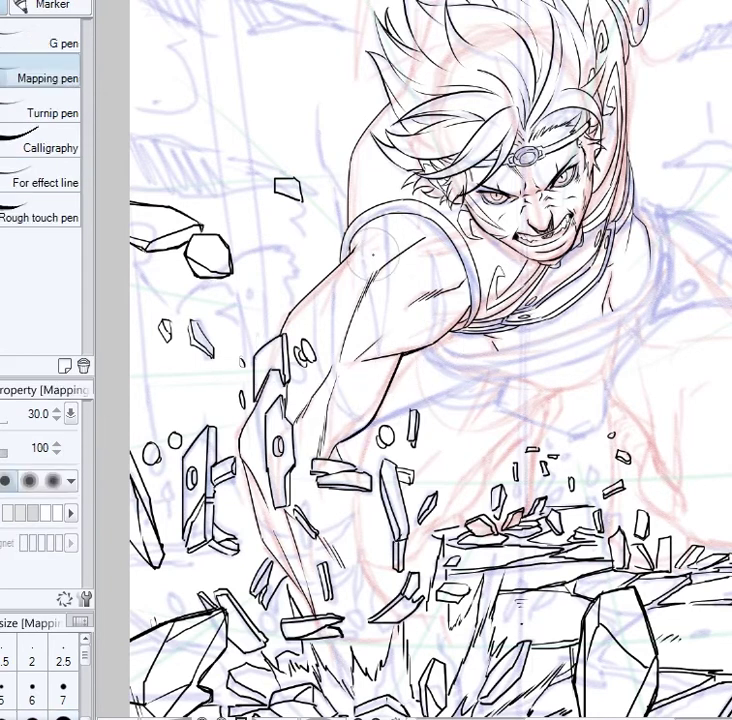
{"action": "left_click_drag", "start_coordinate": [344, 261], "coordinate": [286, 324]}
{"action": "mouse_move", "coordinate": [262, 396]}
{"action": "left_mouse_down"}
{"action": "mouse_move", "coordinate": [239, 448]}
{"action": "mouse_move", "coordinate": [303, 598]}
{"action": "left_mouse_up"}
{"action": "key", "text": "ctrl+z"}
{"action": "left_click_drag", "start_coordinate": [253, 505], "coordinate": [298, 590]}
Ink the bold inner wrist contour down to the ground and the impact edges around the planted hand
{"action": "scroll", "coordinate": [254, 280], "scroll_direction": "down", "scroll_amount": 3}
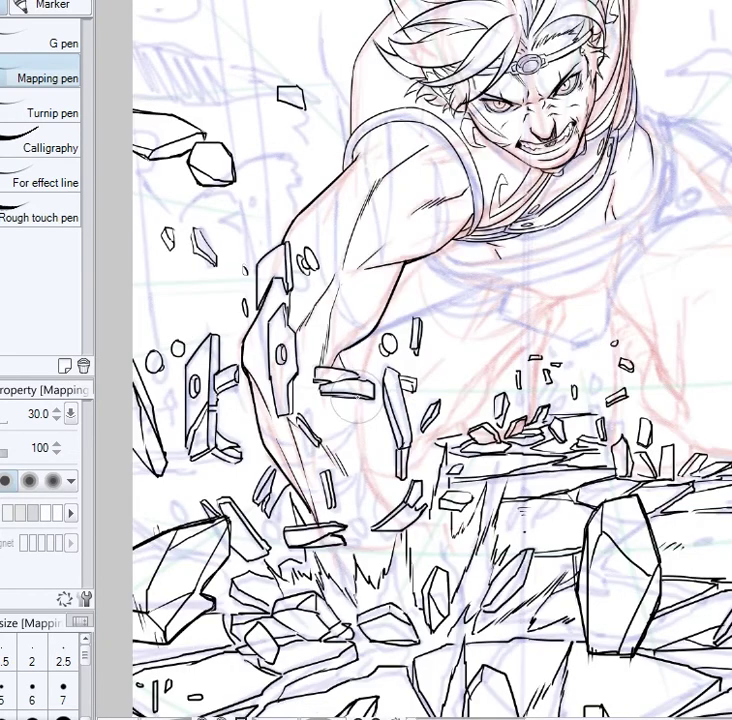
{"action": "left_click_drag", "start_coordinate": [343, 448], "coordinate": [388, 511]}
{"action": "left_click_drag", "start_coordinate": [544, 432], "coordinate": [507, 556]}
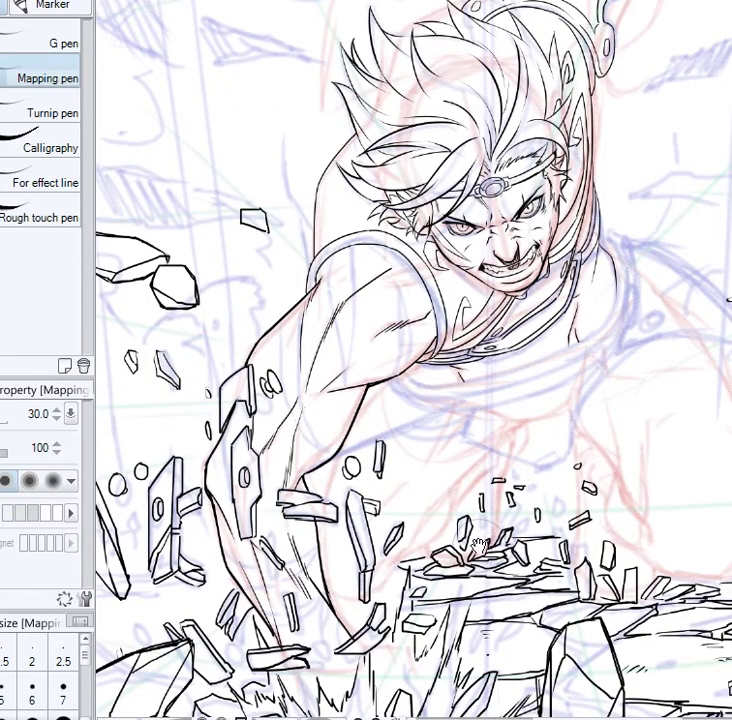
{"action": "scroll", "coordinate": [478, 543], "scroll_direction": "down", "scroll_amount": 5}
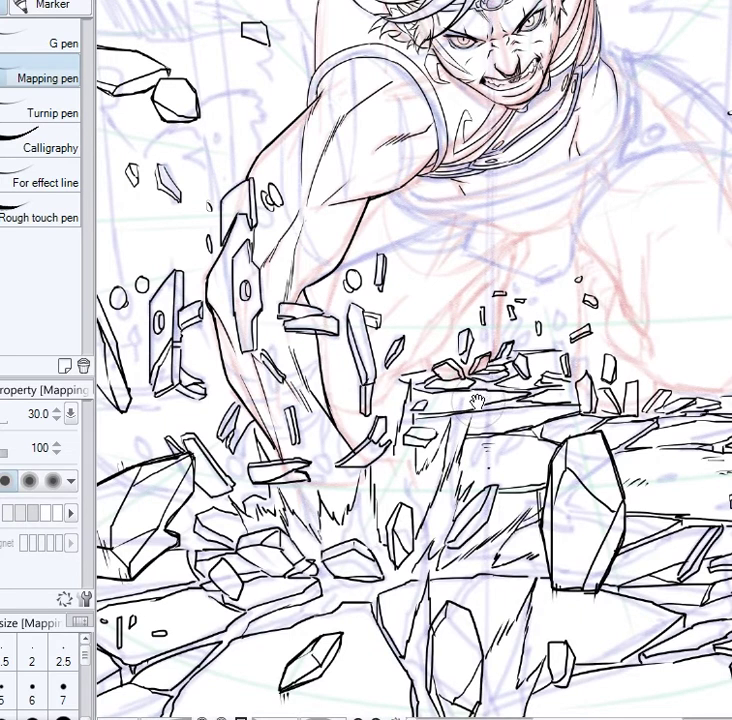
{"action": "scroll", "coordinate": [465, 455], "scroll_direction": "down", "scroll_amount": 2}
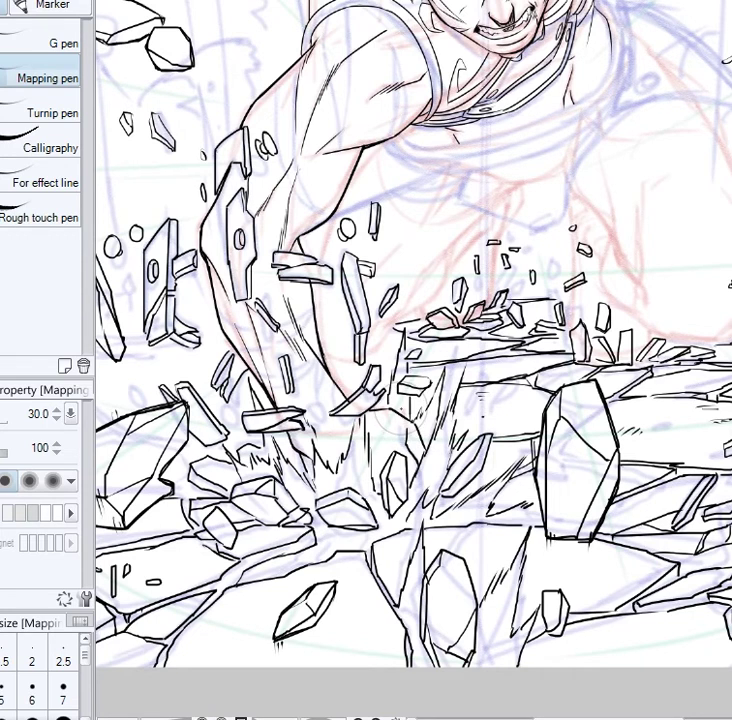
{"action": "left_click_drag", "start_coordinate": [376, 438], "coordinate": [358, 480]}
Ink the curved neckline across the chest from the armpit to the opposite shoulder, cleaning up with the Rough eraser
{"action": "left_click_drag", "start_coordinate": [390, 242], "coordinate": [375, 444]}
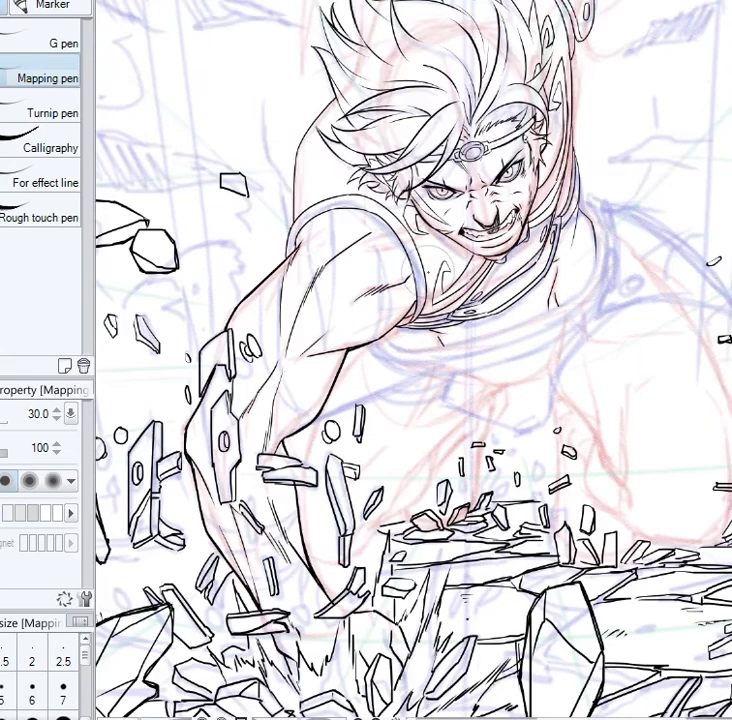
{"action": "left_click_drag", "start_coordinate": [567, 310], "coordinate": [536, 346]}
{"action": "left_click_drag", "start_coordinate": [474, 374], "coordinate": [409, 356]}
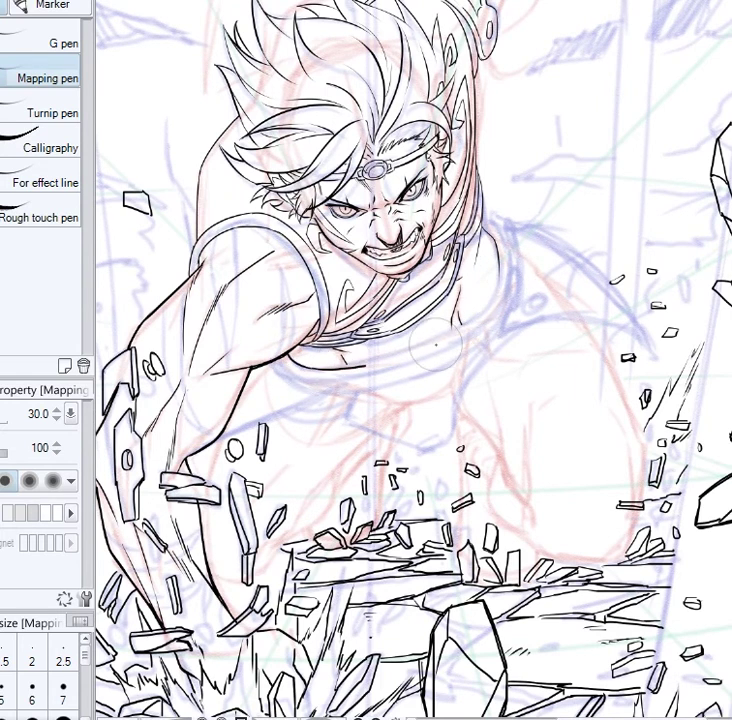
{"action": "key", "text": "e"}
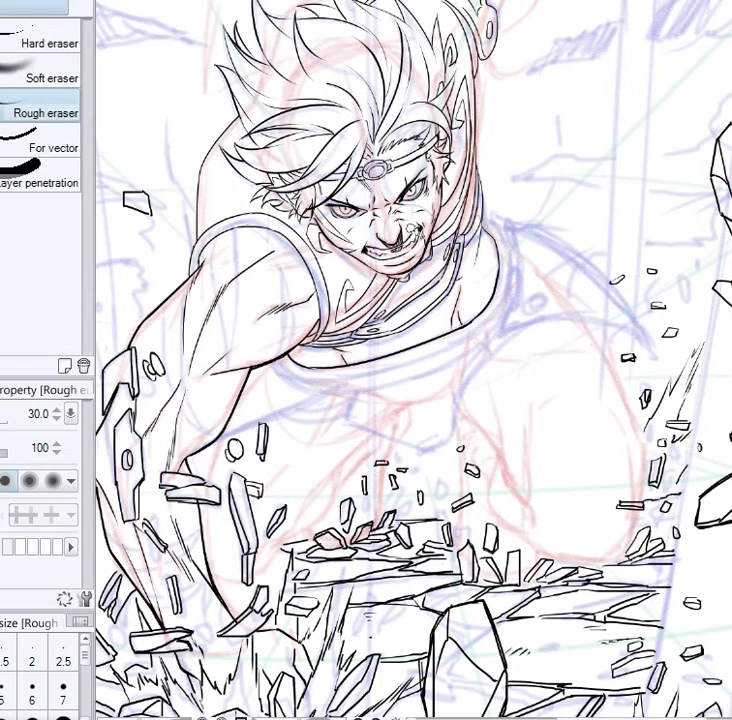
{"action": "key", "text": "p"}
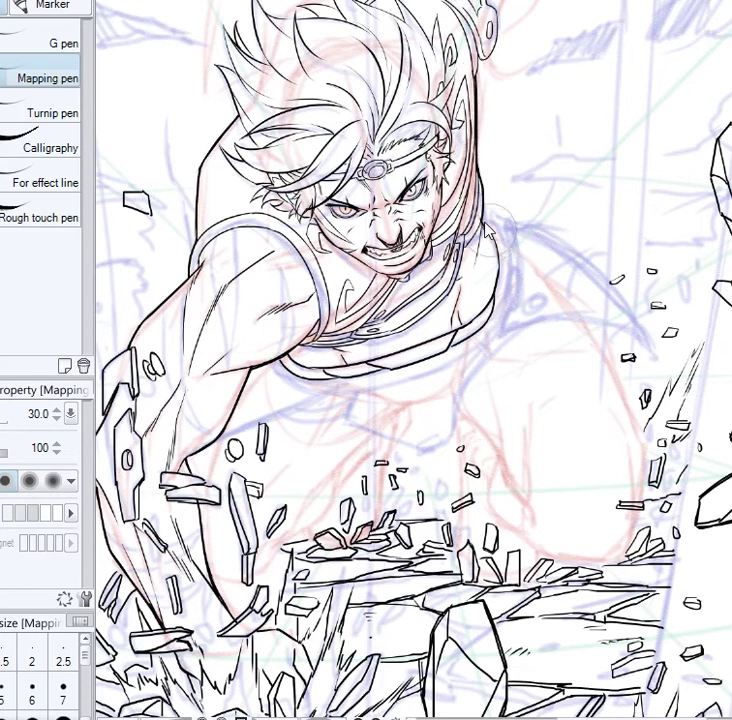
Ink the thick double rim of the chest armor around the neckline, from the armpit up to the far shoulder
{"action": "left_click_drag", "start_coordinate": [493, 227], "coordinate": [502, 304]}
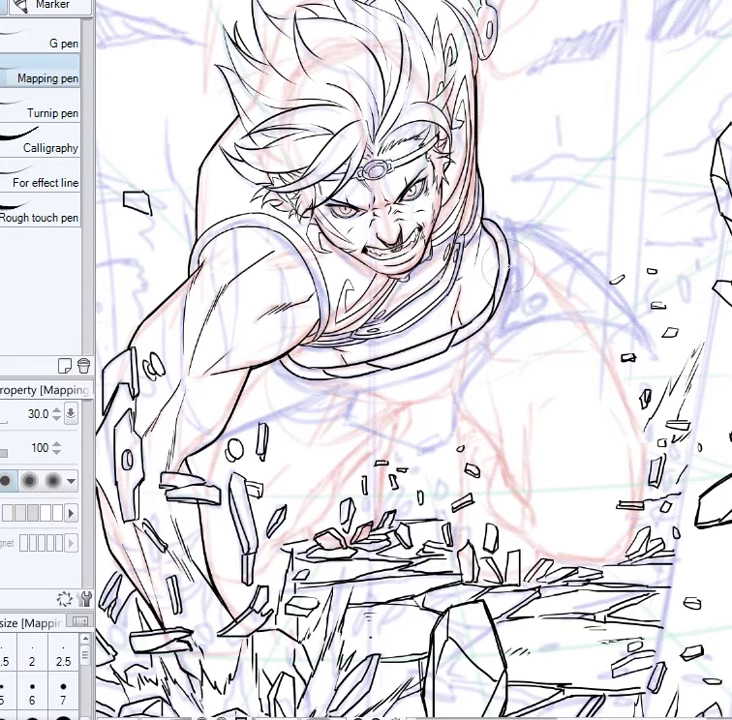
{"action": "mouse_move", "coordinate": [302, 362]}
{"action": "left_mouse_down"}
{"action": "mouse_move", "coordinate": [392, 384]}
{"action": "mouse_move", "coordinate": [488, 334]}
{"action": "left_mouse_up"}
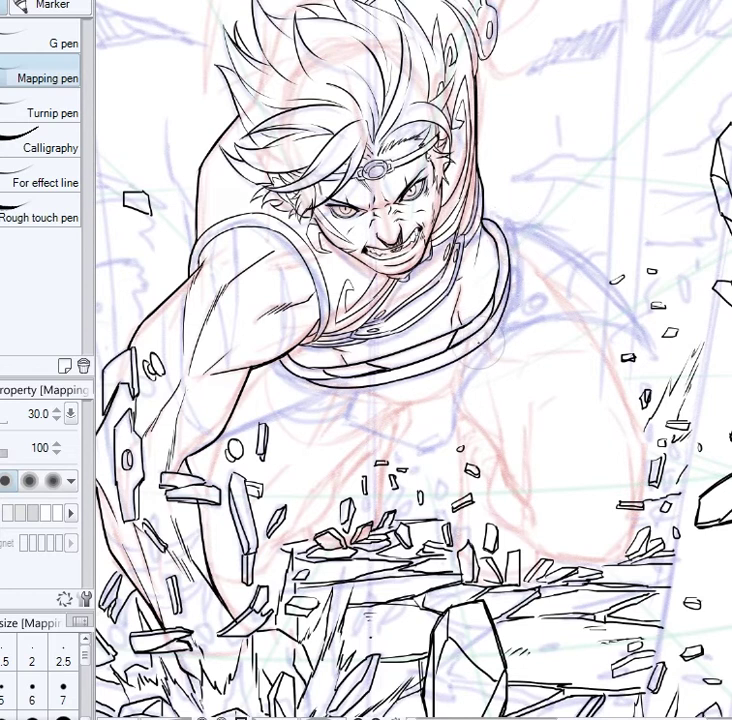
{"action": "mouse_move", "coordinate": [277, 362]}
{"action": "left_mouse_down"}
{"action": "mouse_move", "coordinate": [415, 391]}
{"action": "mouse_move", "coordinate": [512, 300]}
{"action": "left_mouse_up"}
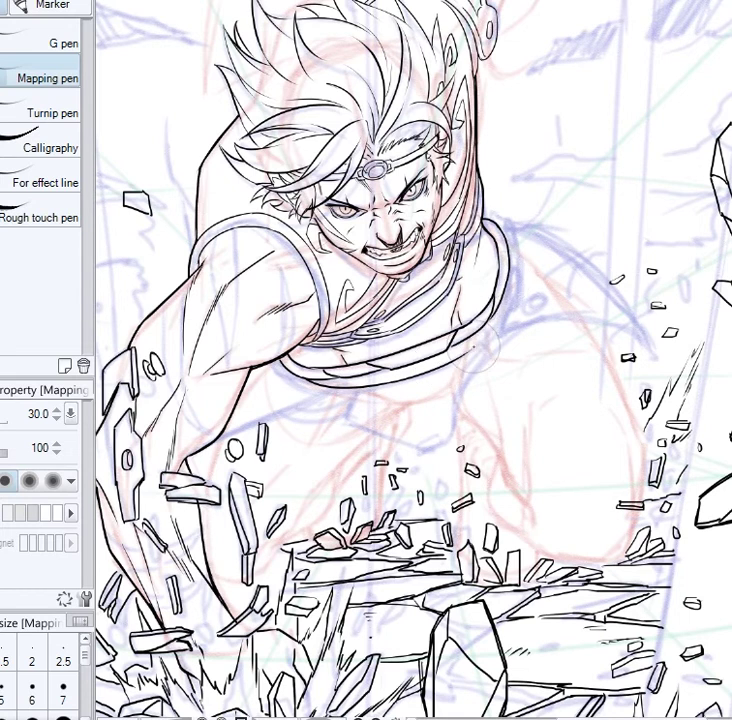
{"action": "mouse_move", "coordinate": [277, 358]}
{"action": "left_mouse_down"}
{"action": "mouse_move", "coordinate": [345, 394]}
{"action": "mouse_move", "coordinate": [468, 363]}
{"action": "mouse_move", "coordinate": [512, 255]}
{"action": "left_mouse_up"}
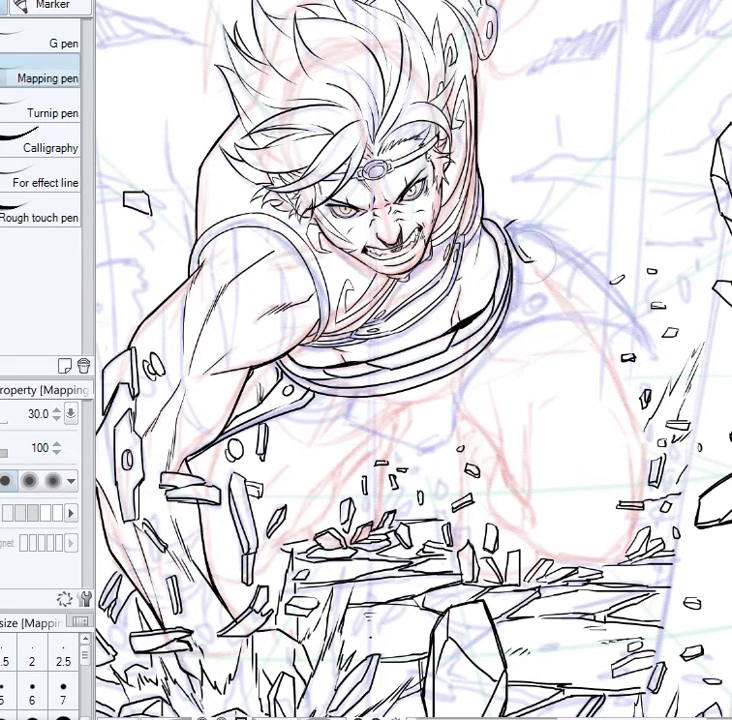
Ink the pointed shoulder guard with its rivet and the jagged folded shape along its upper edge
{"action": "mouse_move", "coordinate": [520, 215]}
{"action": "left_mouse_down"}
{"action": "mouse_move", "coordinate": [559, 258]}
{"action": "mouse_move", "coordinate": [545, 262]}
{"action": "mouse_move", "coordinate": [584, 318]}
{"action": "mouse_move", "coordinate": [554, 288]}
{"action": "mouse_move", "coordinate": [584, 305]}
{"action": "mouse_move", "coordinate": [617, 306]}
{"action": "left_mouse_up"}
{"action": "mouse_move", "coordinate": [550, 225]}
{"action": "left_mouse_down"}
{"action": "mouse_move", "coordinate": [609, 262]}
{"action": "mouse_move", "coordinate": [613, 283]}
{"action": "mouse_move", "coordinate": [633, 290]}
{"action": "mouse_move", "coordinate": [623, 278]}
{"action": "mouse_move", "coordinate": [633, 275]}
{"action": "mouse_move", "coordinate": [636, 305]}
{"action": "left_mouse_up"}
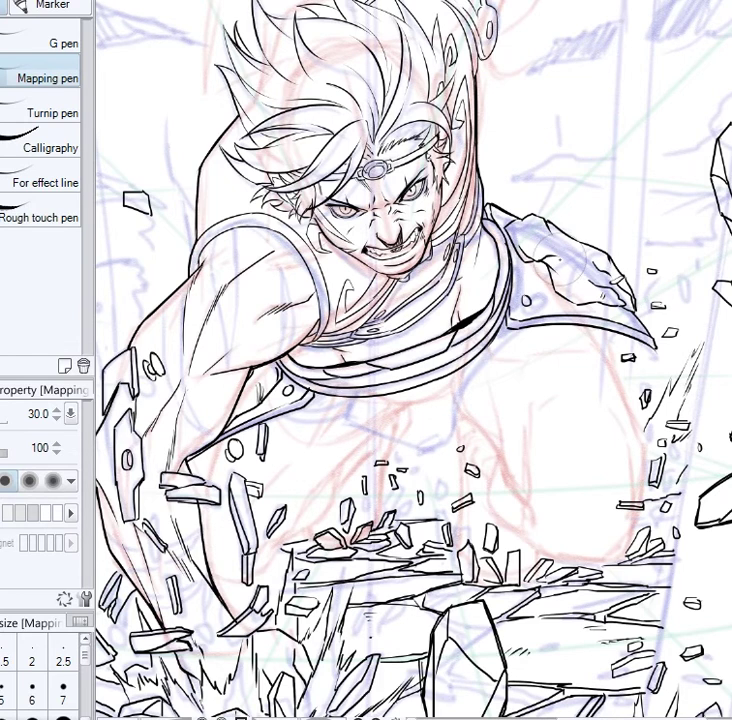
Ink the jagged fur trim beneath the chest armor, continuing it up under the shoulder guard
{"action": "left_click_drag", "start_coordinate": [492, 372], "coordinate": [524, 301]}
{"action": "mouse_move", "coordinate": [273, 376]}
{"action": "left_mouse_down"}
{"action": "mouse_move", "coordinate": [340, 393]}
{"action": "mouse_move", "coordinate": [460, 370]}
{"action": "mouse_move", "coordinate": [528, 308]}
{"action": "left_mouse_up"}
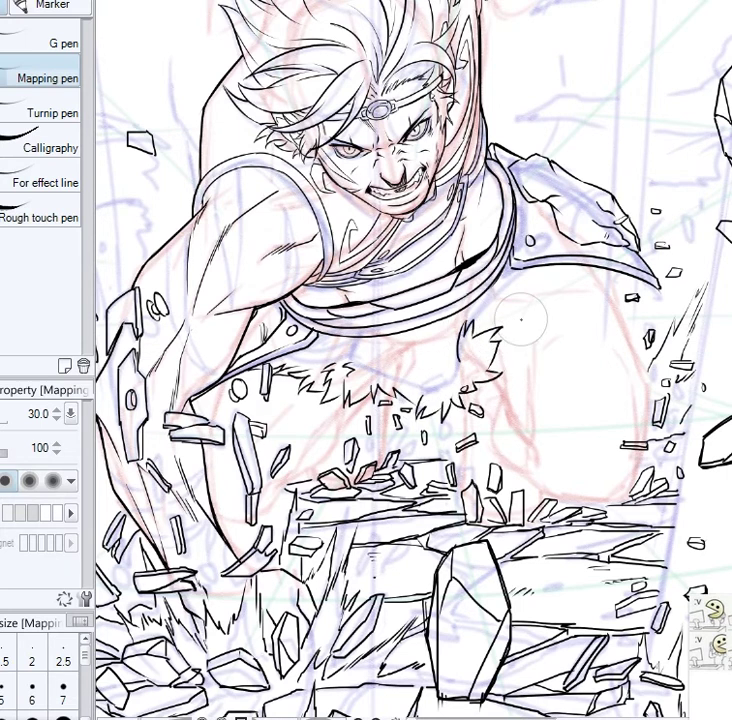
{"action": "left_click_drag", "start_coordinate": [527, 308], "coordinate": [578, 265]}
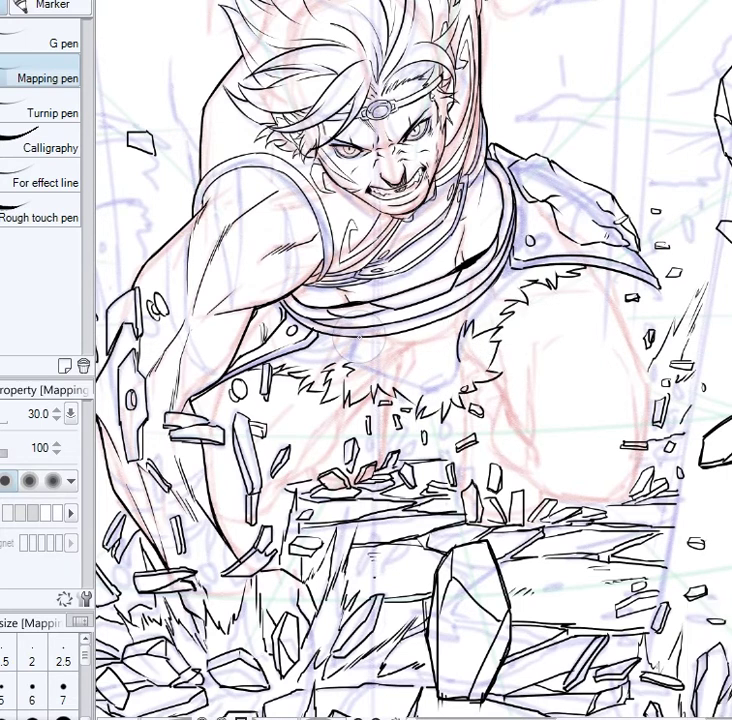
Ink the riveted plate below the chest rim and the leg's folds and outline behind the planted arm
{"action": "left_click_drag", "start_coordinate": [460, 390], "coordinate": [512, 305]}
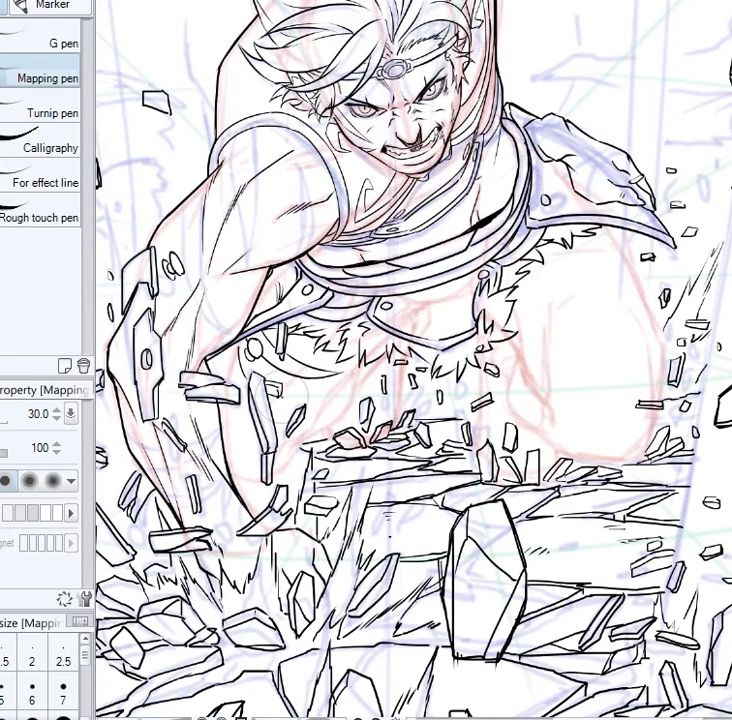
{"action": "left_click_drag", "start_coordinate": [283, 387], "coordinate": [306, 409]}
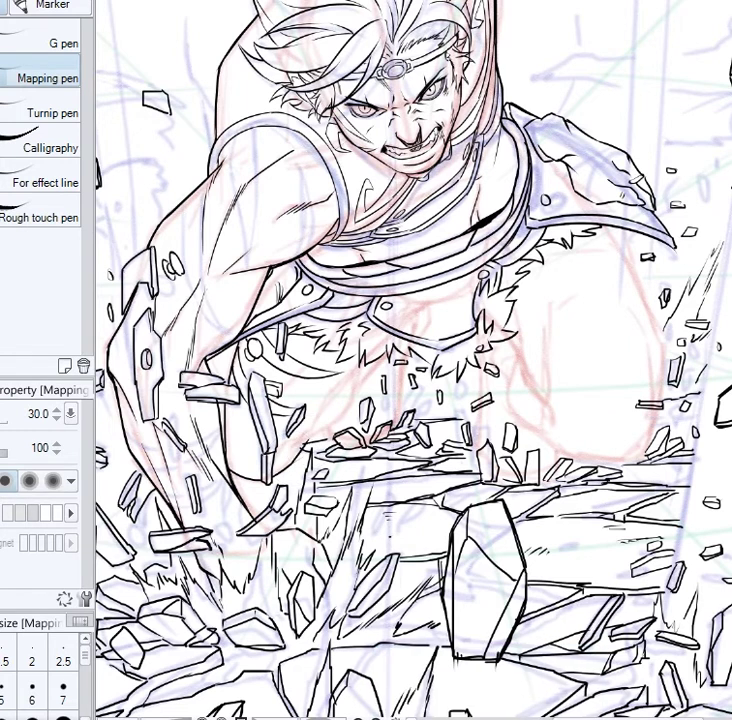
Ink the inner fold line running down the kneeling leg's thigh with the Mapping pen at brush size 20
{"action": "key", "text": "bracketleft"}
{"action": "key", "text": "bracketleft"}
{"action": "key", "text": "bracketleft"}
{"action": "key", "text": "bracketleft"}
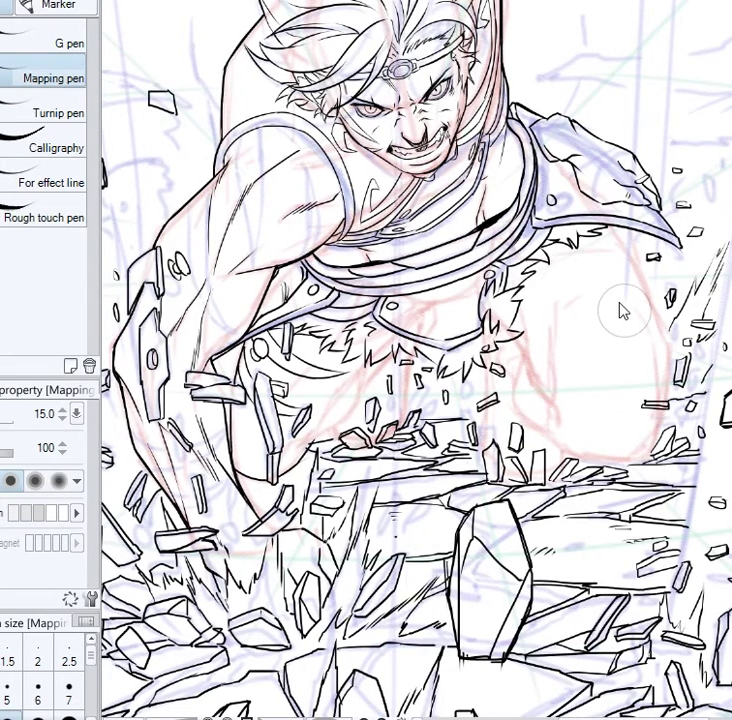
{"action": "left_click_drag", "start_coordinate": [600, 328], "coordinate": [572, 310]}
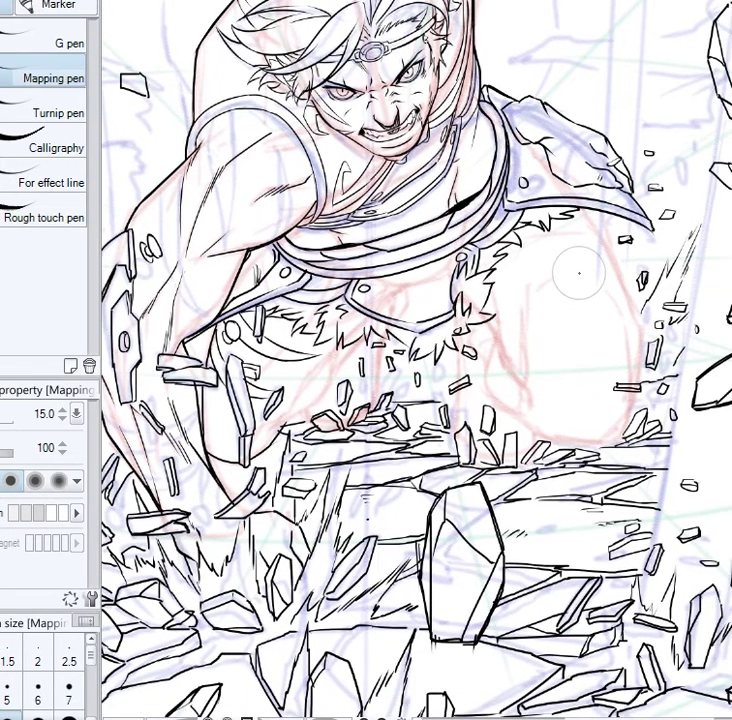
{"action": "key", "text": "bracketright"}
{"action": "key", "text": "bracketright"}
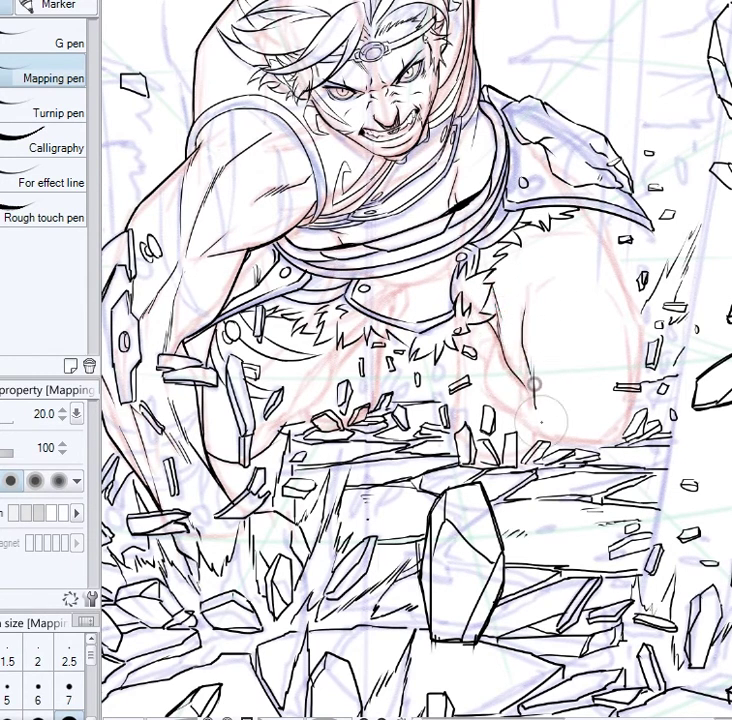
{"action": "left_click_drag", "start_coordinate": [505, 287], "coordinate": [540, 410]}
Ink the outer contour of the kneeling leg and its rounded knee at brush size 30, adding the tucked calf and knee hatching
{"action": "key", "text": "bracketright"}
{"action": "key", "text": "bracketright"}
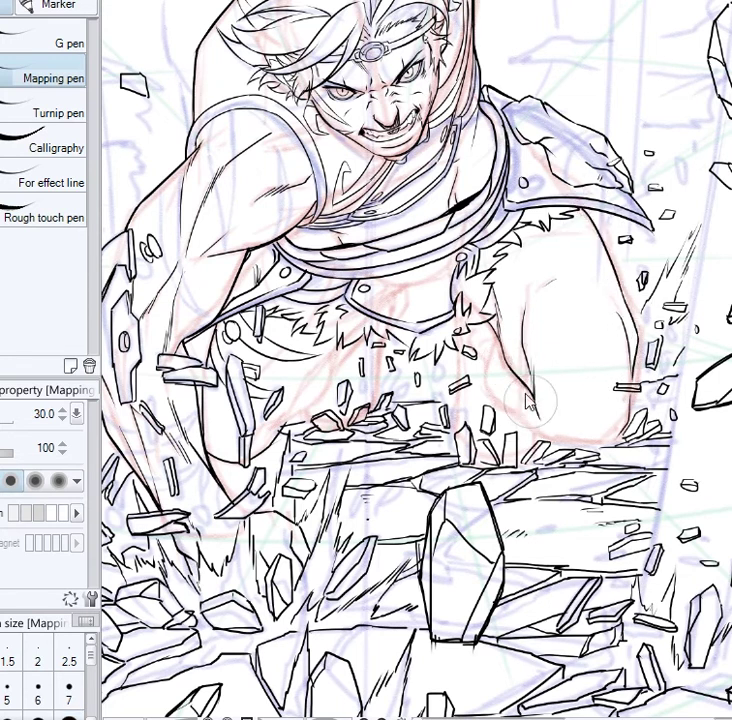
{"action": "mouse_move", "coordinate": [518, 378]}
{"action": "left_mouse_down"}
{"action": "mouse_move", "coordinate": [540, 425]}
{"action": "mouse_move", "coordinate": [604, 428]}
{"action": "left_mouse_up"}
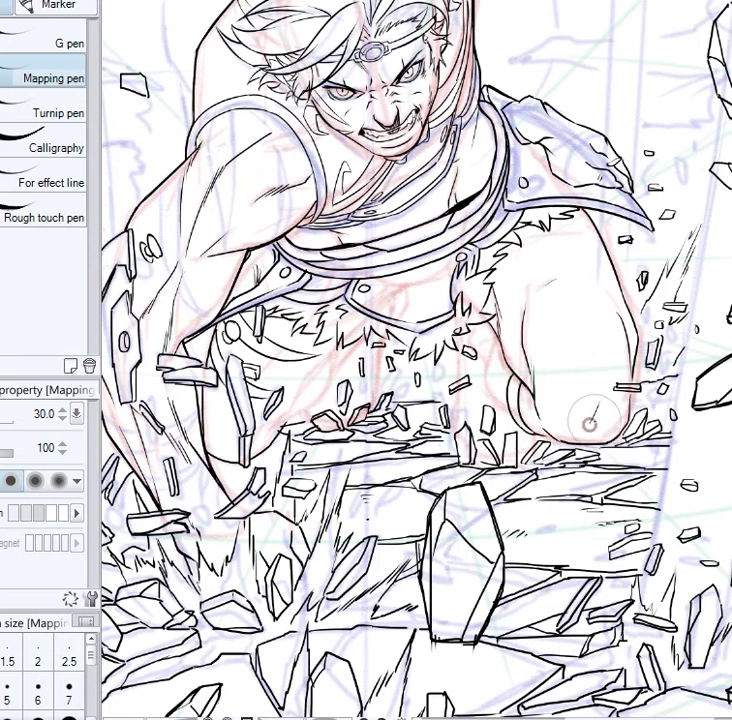
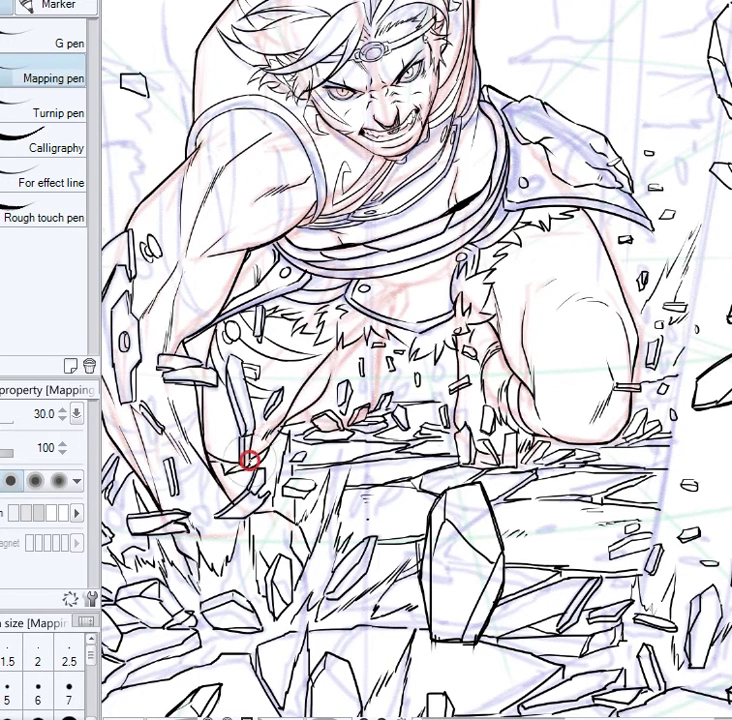
Clean up and ink the leg edges and vertical lines beneath the fur trim, between the two legs
{"action": "key", "text": "e"}
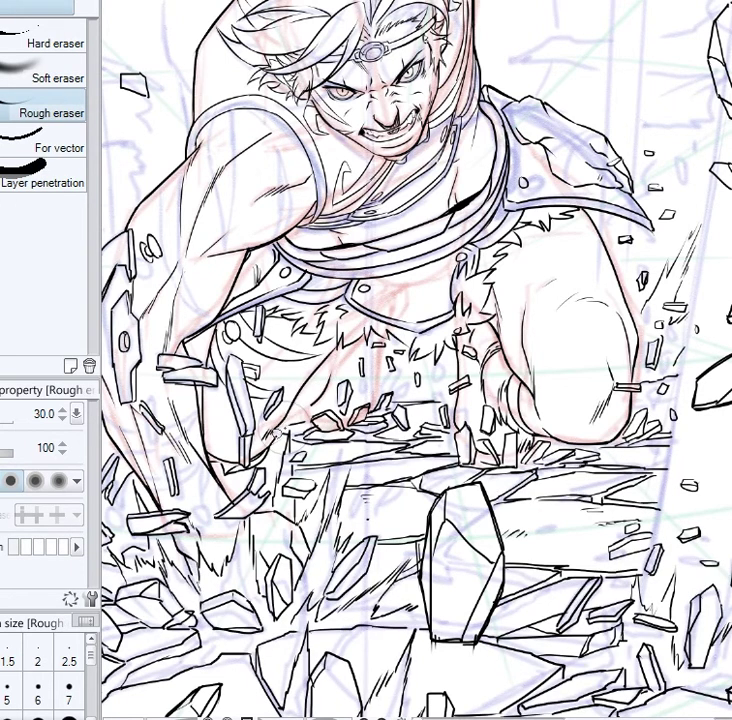
{"action": "key", "text": "p"}
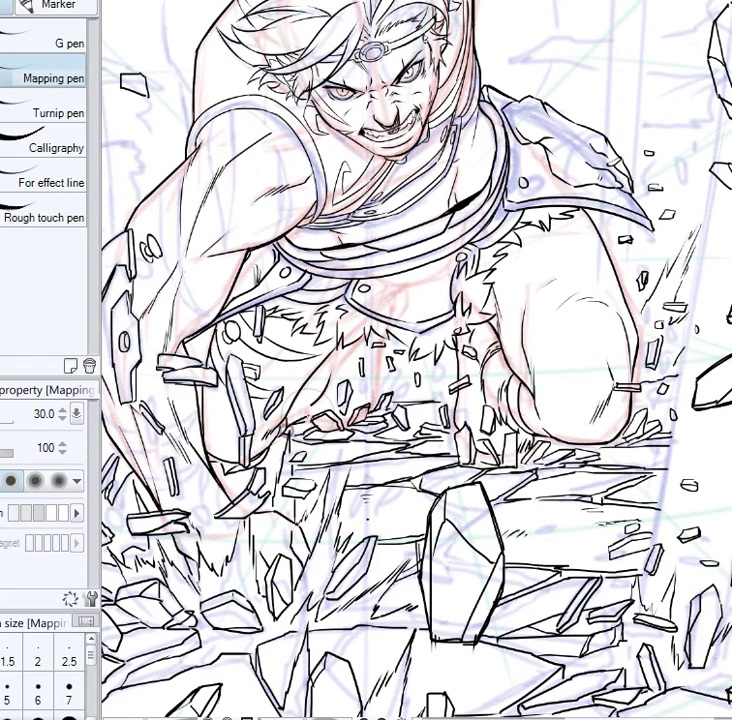
{"action": "key", "text": "e"}
{"action": "key", "text": "p"}
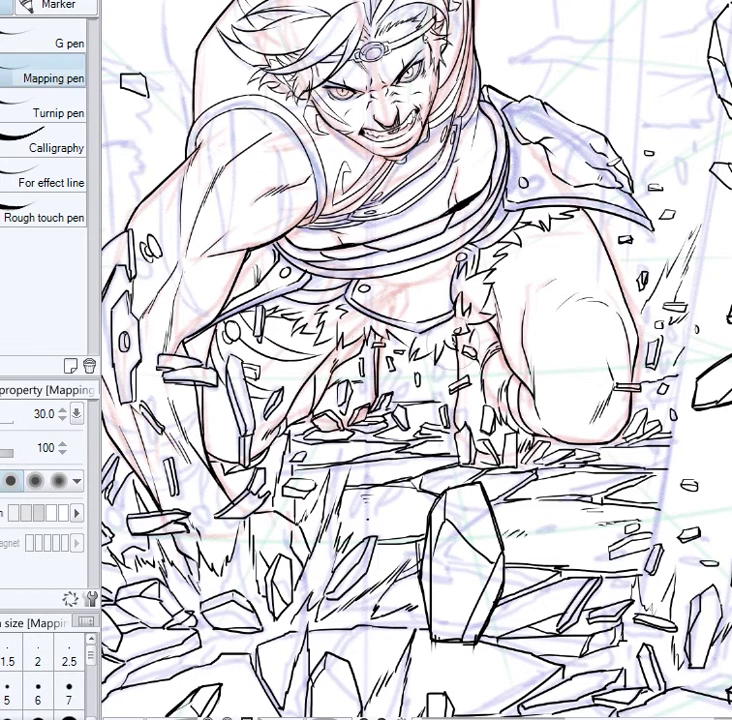
{"action": "left_click_drag", "start_coordinate": [456, 347], "coordinate": [459, 394]}
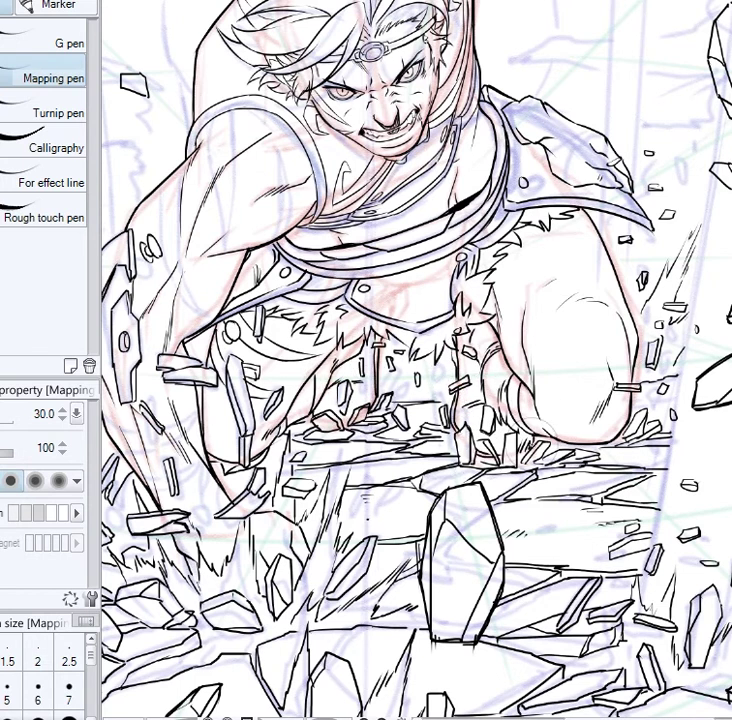
Ink the raised forearm's first contours and thicken the outer outline of the elbow guard
{"action": "scroll", "coordinate": [318, 202], "scroll_direction": "up", "scroll_amount": 5}
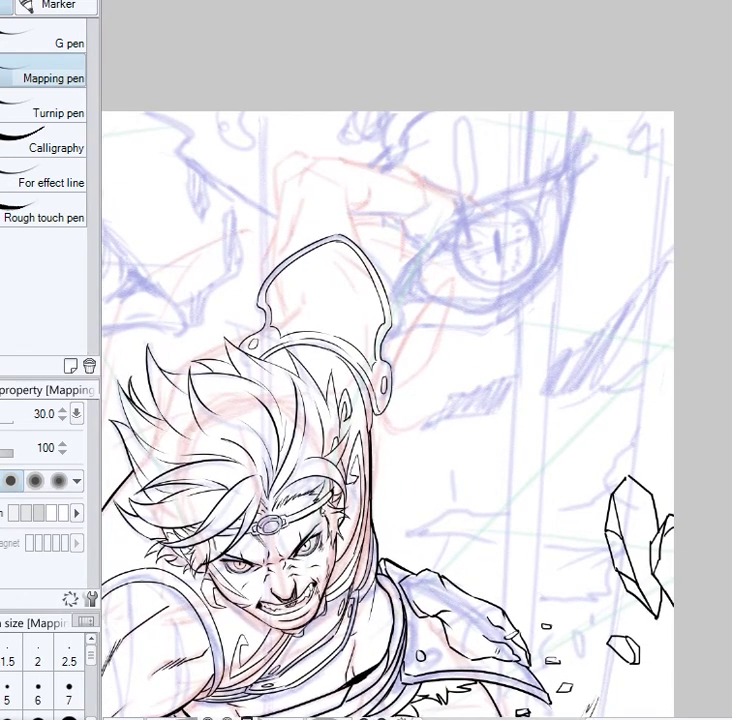
{"action": "mouse_move", "coordinate": [279, 257]}
{"action": "left_mouse_down"}
{"action": "mouse_move", "coordinate": [323, 157]}
{"action": "mouse_move", "coordinate": [299, 154]}
{"action": "mouse_move", "coordinate": [280, 175]}
{"action": "mouse_move", "coordinate": [275, 230]}
{"action": "left_mouse_up"}
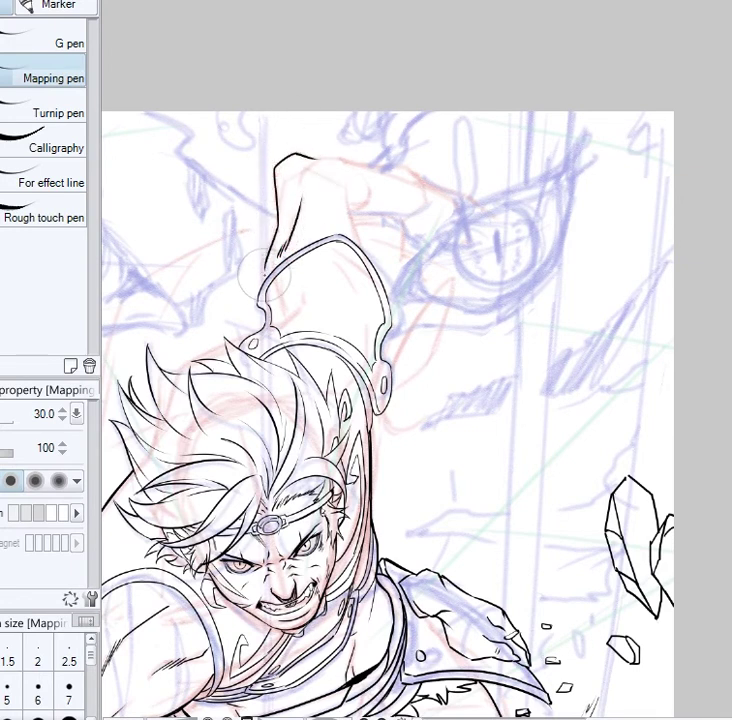
{"action": "left_click_drag", "start_coordinate": [240, 348], "coordinate": [271, 328]}
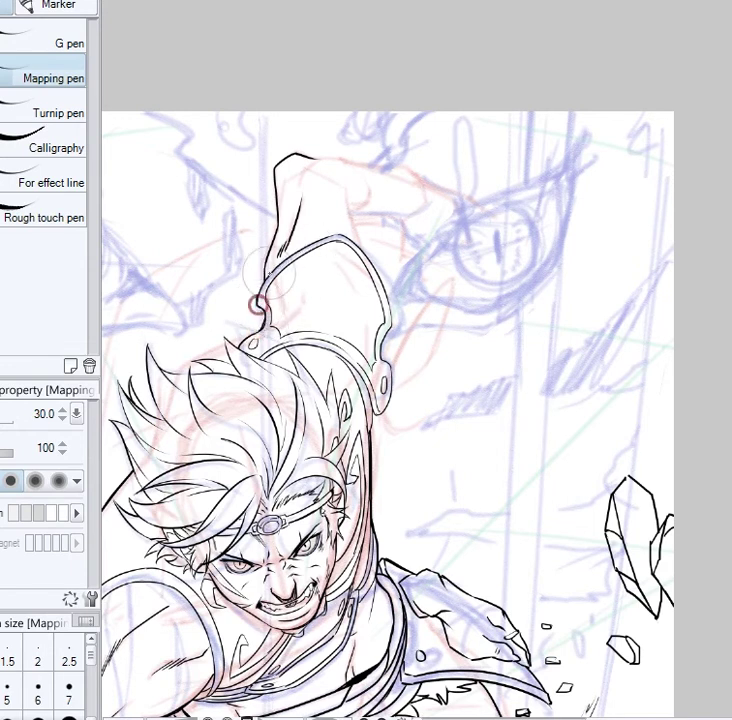
{"action": "mouse_move", "coordinate": [341, 238]}
{"action": "left_mouse_down"}
{"action": "mouse_move", "coordinate": [390, 298]}
{"action": "mouse_move", "coordinate": [382, 357]}
{"action": "left_mouse_up"}
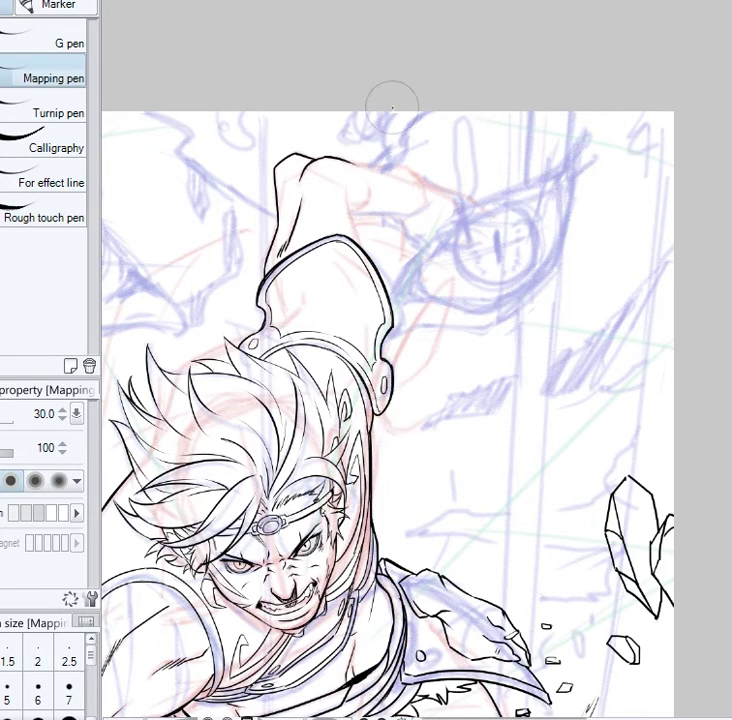
Erase the raised forearm's contour above the elbow guard and redraw it, curving round to the wrist
{"action": "key", "text": "e"}
{"action": "mouse_move", "coordinate": [278, 195]}
{"action": "left_mouse_down"}
{"action": "mouse_move", "coordinate": [290, 155]}
{"action": "mouse_move", "coordinate": [320, 161]}
{"action": "mouse_move", "coordinate": [350, 186]}
{"action": "mouse_move", "coordinate": [339, 220]}
{"action": "mouse_move", "coordinate": [343, 182]}
{"action": "mouse_move", "coordinate": [361, 233]}
{"action": "left_mouse_up"}
{"action": "key", "text": "p"}
{"action": "mouse_move", "coordinate": [281, 231]}
{"action": "left_mouse_down"}
{"action": "mouse_move", "coordinate": [279, 178]}
{"action": "mouse_move", "coordinate": [336, 167]}
{"action": "mouse_move", "coordinate": [323, 165]}
{"action": "mouse_move", "coordinate": [378, 181]}
{"action": "mouse_move", "coordinate": [354, 169]}
{"action": "mouse_move", "coordinate": [357, 213]}
{"action": "mouse_move", "coordinate": [381, 175]}
{"action": "left_mouse_up"}
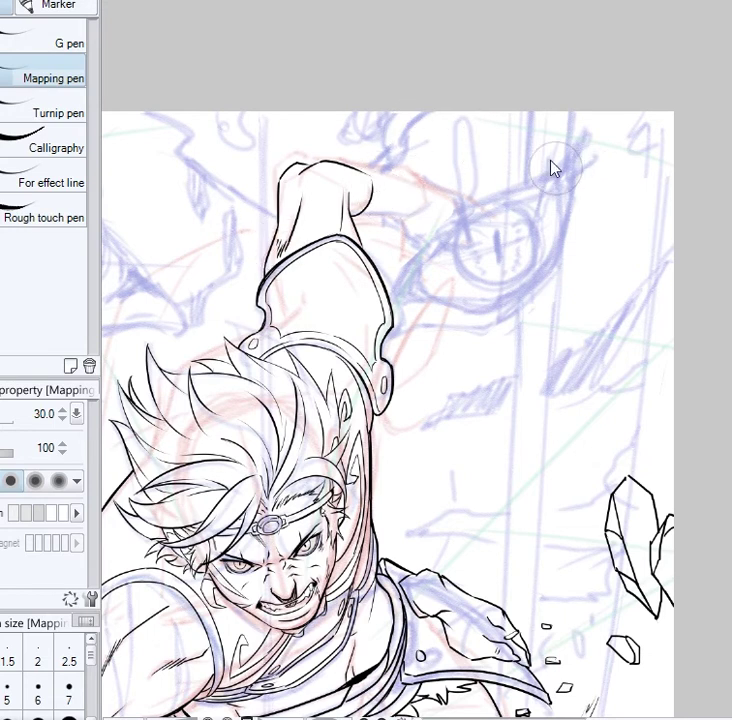
Rework the bent top contour of the raised forearm and ink the curved bands around the wrist
{"action": "key", "text": "e"}
{"action": "mouse_move", "coordinate": [279, 193]}
{"action": "left_mouse_down"}
{"action": "mouse_move", "coordinate": [280, 226]}
{"action": "mouse_move", "coordinate": [295, 195]}
{"action": "mouse_move", "coordinate": [276, 235]}
{"action": "mouse_move", "coordinate": [292, 158]}
{"action": "left_mouse_up"}
{"action": "key", "text": "p"}
{"action": "key", "text": "ctrl+z"}
{"action": "mouse_move", "coordinate": [275, 234]}
{"action": "left_mouse_down"}
{"action": "mouse_move", "coordinate": [284, 165]}
{"action": "mouse_move", "coordinate": [322, 161]}
{"action": "left_mouse_up"}
{"action": "mouse_move", "coordinate": [349, 196]}
{"action": "left_mouse_down"}
{"action": "mouse_move", "coordinate": [341, 225]}
{"action": "mouse_move", "coordinate": [349, 235]}
{"action": "left_mouse_up"}
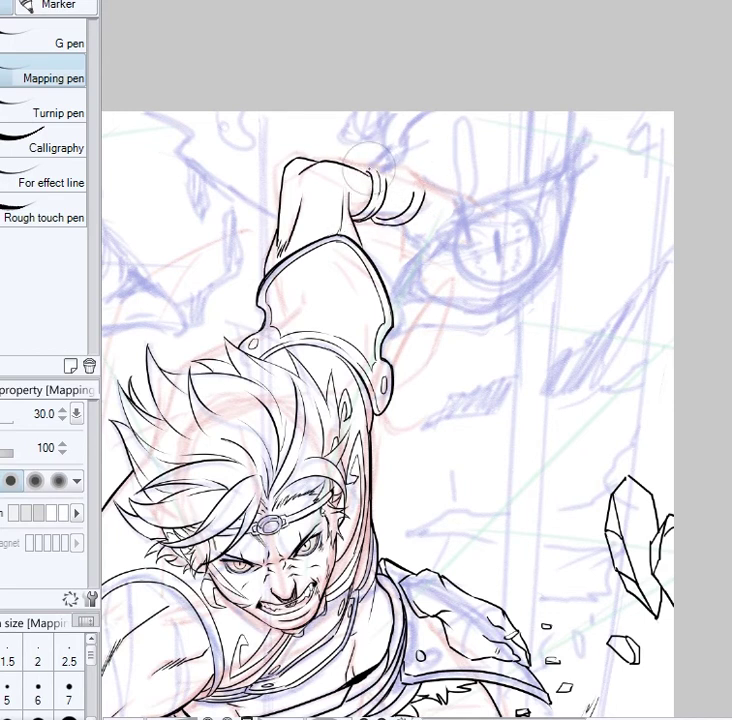
Ink the upper edge of the raised wrist and the thin jagged strip running along it above the bands
{"action": "left_click_drag", "start_coordinate": [301, 316], "coordinate": [323, 316]}
{"action": "left_click_drag", "start_coordinate": [397, 195], "coordinate": [397, 216]}
{"action": "left_click_drag", "start_coordinate": [344, 187], "coordinate": [405, 198]}
{"action": "key", "text": "ctrl+z"}
{"action": "mouse_move", "coordinate": [335, 185]}
{"action": "left_mouse_down"}
{"action": "mouse_move", "coordinate": [417, 148]}
{"action": "mouse_move", "coordinate": [350, 186]}
{"action": "mouse_move", "coordinate": [405, 197]}
{"action": "left_mouse_up"}
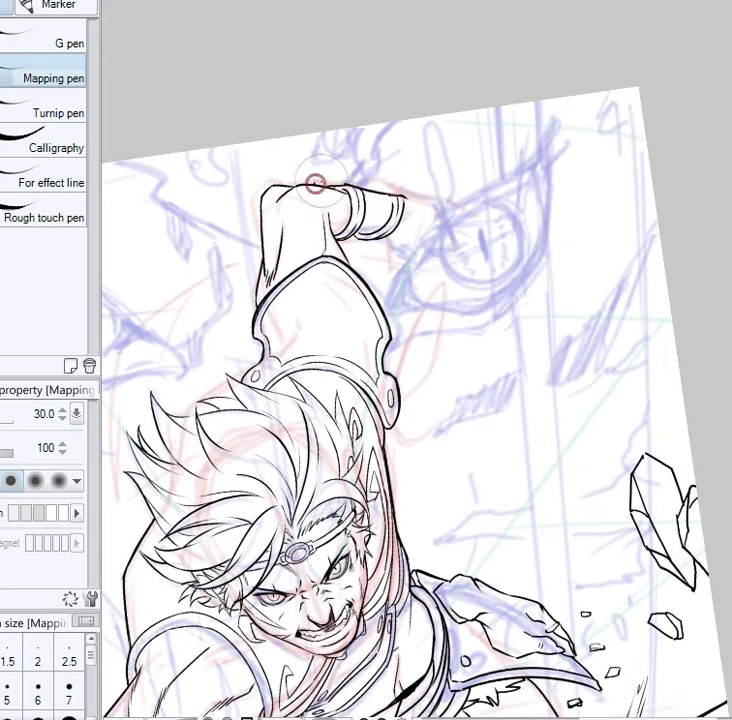
{"action": "mouse_move", "coordinate": [334, 177]}
{"action": "left_mouse_down"}
{"action": "mouse_move", "coordinate": [402, 187]}
{"action": "mouse_move", "coordinate": [417, 197]}
{"action": "mouse_move", "coordinate": [402, 188]}
{"action": "left_mouse_up"}
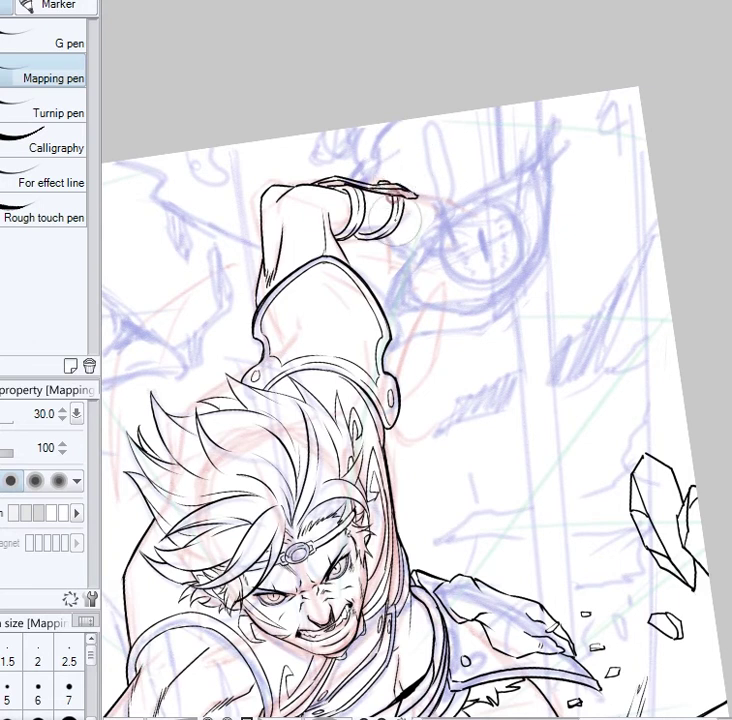
Ink the clenched fist at the end of the raised arm, including the knuckles, fingers and underside
{"action": "key", "text": "e"}
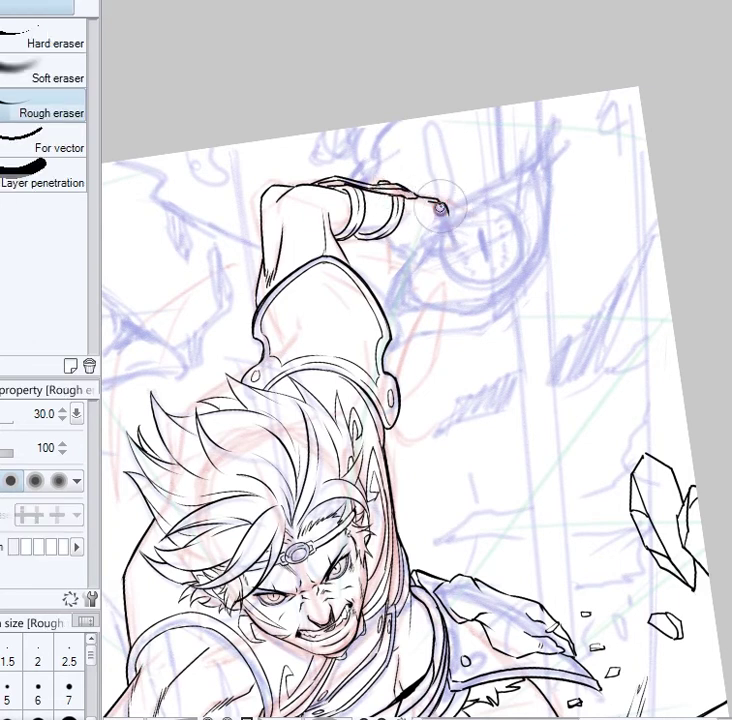
{"action": "key", "text": "p"}
{"action": "mouse_move", "coordinate": [390, 236]}
{"action": "left_mouse_down"}
{"action": "mouse_move", "coordinate": [427, 258]}
{"action": "mouse_move", "coordinate": [440, 251]}
{"action": "left_mouse_up"}
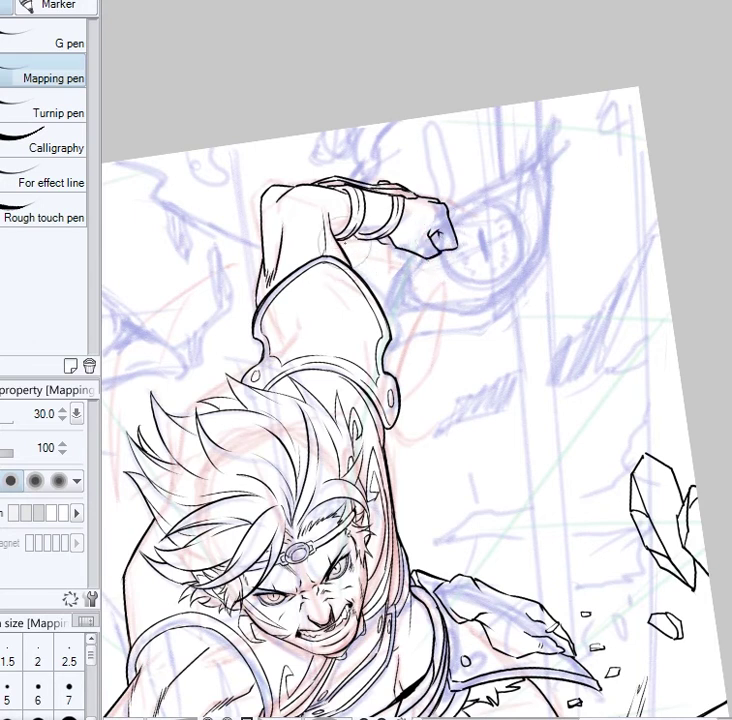
{"action": "left_click_drag", "start_coordinate": [377, 239], "coordinate": [389, 238]}
Add short hatching marks inside the raised arm's elbow guard and strengthen its lower rim
{"action": "scroll", "coordinate": [479, 207], "scroll_direction": "down", "scroll_amount": 2}
{"action": "mouse_move", "coordinate": [408, 348]}
{"action": "left_mouse_down"}
{"action": "mouse_move", "coordinate": [400, 288]}
{"action": "mouse_move", "coordinate": [368, 203]}
{"action": "left_mouse_up"}
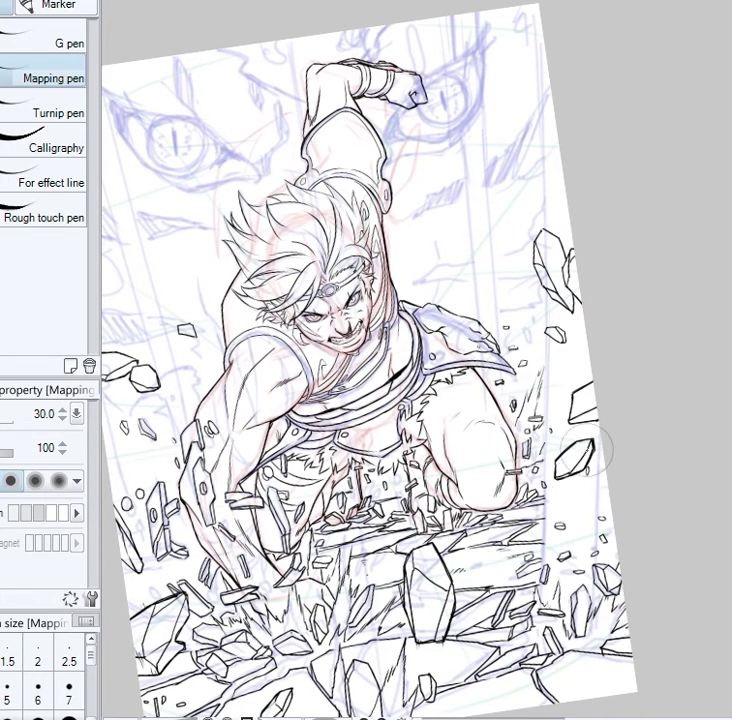
{"action": "left_click_drag", "start_coordinate": [663, 363], "coordinate": [728, 355]}
{"action": "left_click_drag", "start_coordinate": [728, 355], "coordinate": [731, 390]}
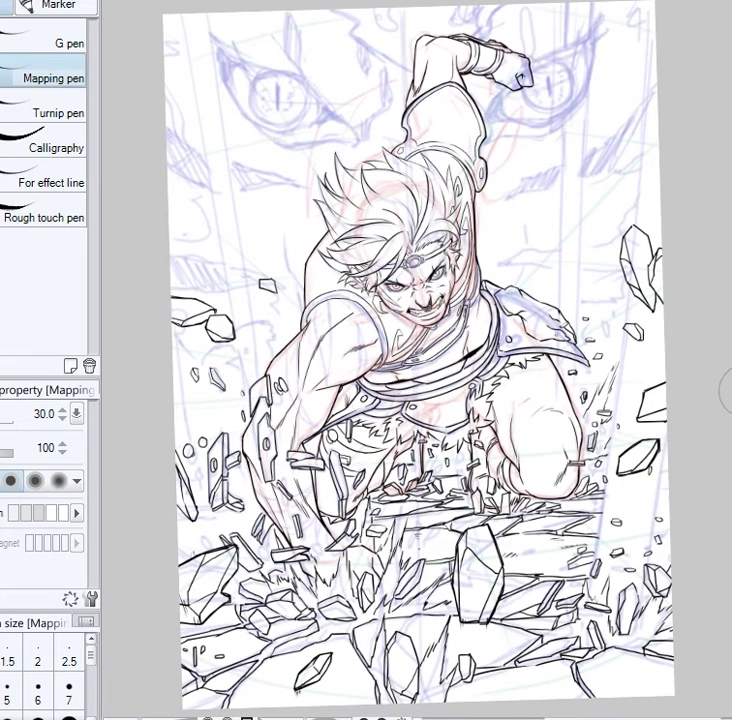
{"action": "left_click_drag", "start_coordinate": [711, 298], "coordinate": [701, 368]}
{"action": "scroll", "coordinate": [644, 376], "scroll_direction": "up", "scroll_amount": 2}
{"action": "left_click_drag", "start_coordinate": [238, 71], "coordinate": [246, 77]}
{"action": "left_click_drag", "start_coordinate": [249, 71], "coordinate": [256, 76]}
{"action": "mouse_move", "coordinate": [323, 116]}
{"action": "left_mouse_down"}
{"action": "mouse_move", "coordinate": [327, 123]}
{"action": "mouse_move", "coordinate": [335, 113]}
{"action": "left_mouse_up"}
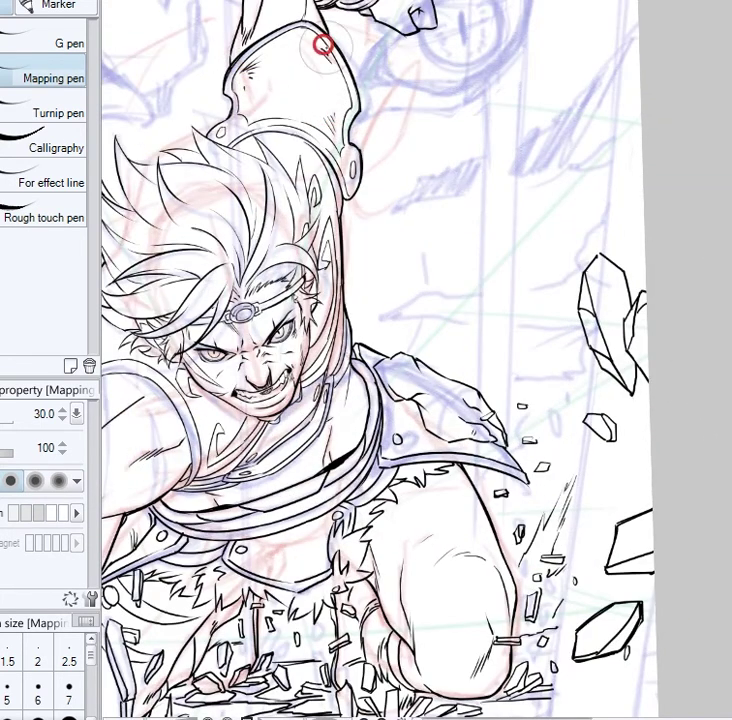
{"action": "left_click_drag", "start_coordinate": [389, 319], "coordinate": [511, 291]}
{"action": "mouse_move", "coordinate": [345, 124]}
{"action": "left_mouse_down"}
{"action": "mouse_move", "coordinate": [356, 118]}
{"action": "mouse_move", "coordinate": [462, 132]}
{"action": "left_mouse_up"}
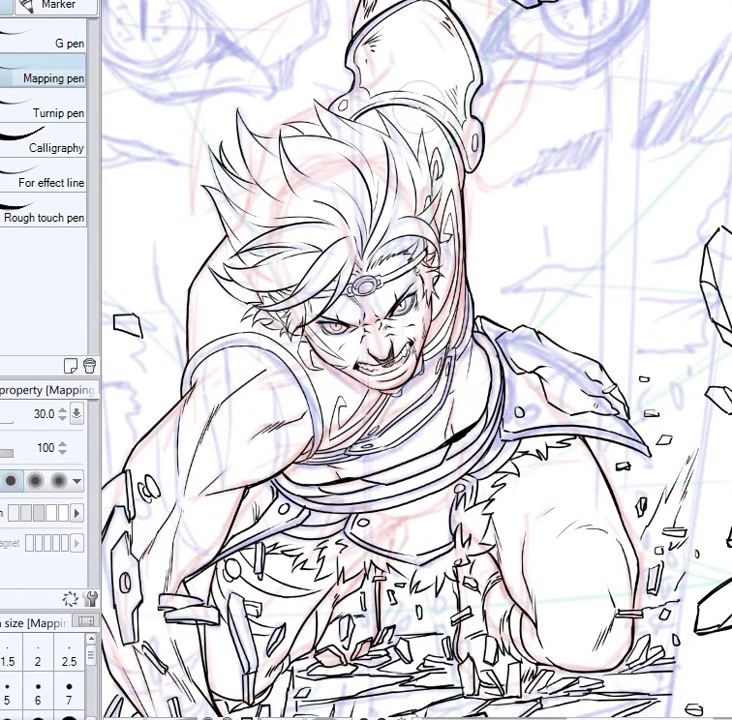
Thicken the outer outlines of the hair spikes around the head
{"action": "scroll", "coordinate": [588, 243], "scroll_direction": "up", "scroll_amount": 1}
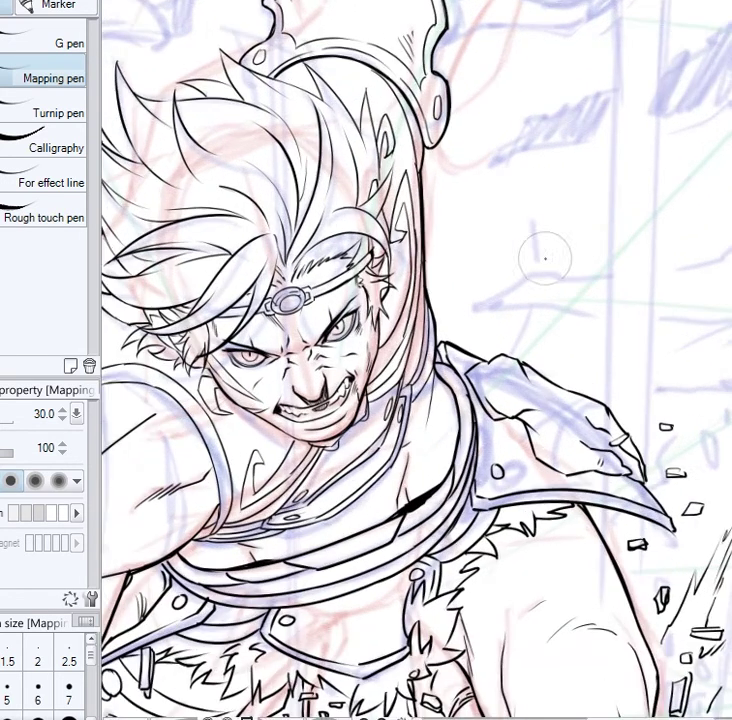
{"action": "left_click_drag", "start_coordinate": [566, 259], "coordinate": [660, 318]}
{"action": "left_click_drag", "start_coordinate": [173, 232], "coordinate": [178, 242]}
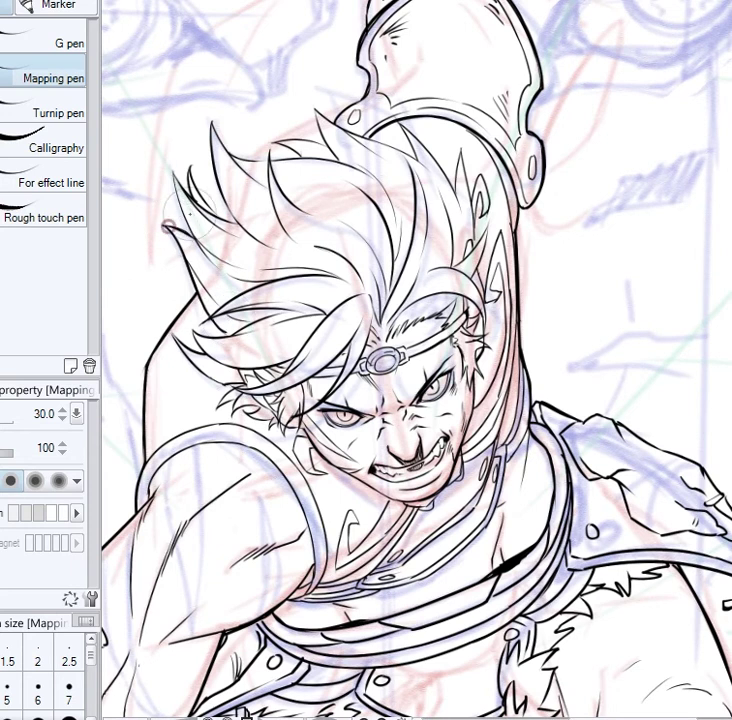
{"action": "mouse_move", "coordinate": [212, 126]}
{"action": "left_mouse_down"}
{"action": "mouse_move", "coordinate": [240, 158]}
{"action": "mouse_move", "coordinate": [271, 145]}
{"action": "left_mouse_up"}
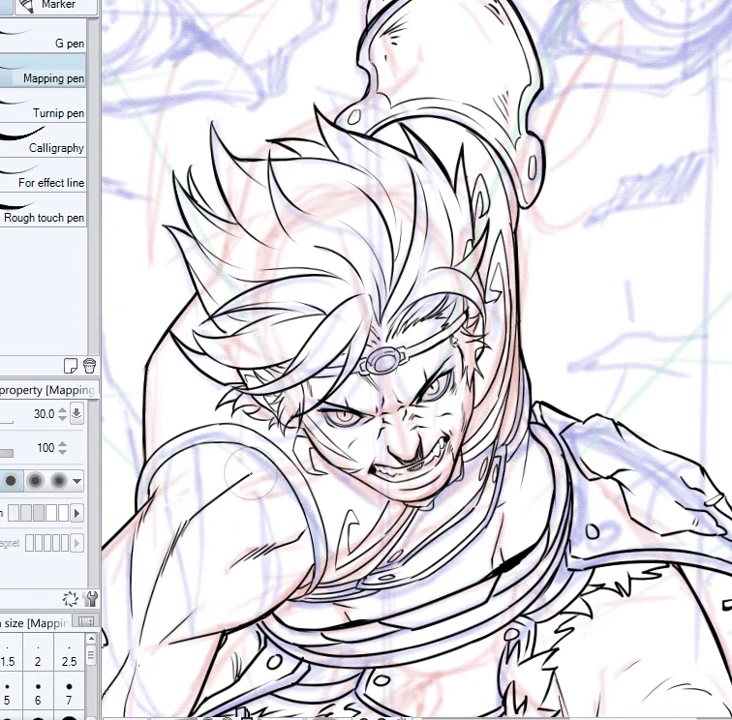
Ink the sweeping curved cloth behind the head, from its pointed end over to the trailing strands past the raised arm
{"action": "scroll", "coordinate": [265, 445], "scroll_direction": "down", "scroll_amount": 3}
{"action": "mouse_move", "coordinate": [650, 499]}
{"action": "left_mouse_down"}
{"action": "mouse_move", "coordinate": [727, 333]}
{"action": "mouse_move", "coordinate": [729, 448]}
{"action": "mouse_move", "coordinate": [720, 491]}
{"action": "left_mouse_up"}
{"action": "left_click_drag", "start_coordinate": [299, 269], "coordinate": [283, 275]}
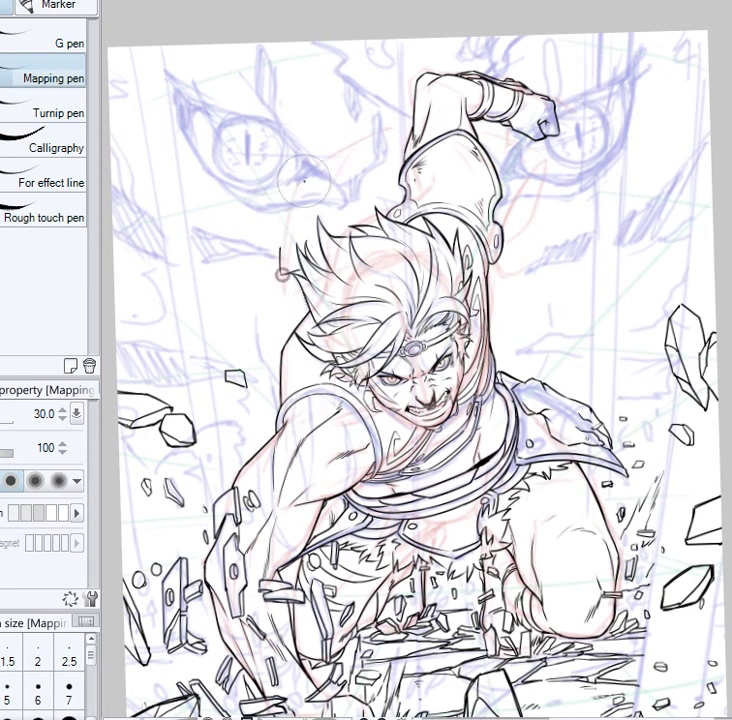
{"action": "mouse_move", "coordinate": [392, 122]}
{"action": "left_mouse_down"}
{"action": "mouse_move", "coordinate": [318, 265]}
{"action": "mouse_move", "coordinate": [296, 261]}
{"action": "mouse_move", "coordinate": [294, 219]}
{"action": "left_mouse_up"}
{"action": "mouse_move", "coordinate": [396, 144]}
{"action": "left_mouse_down"}
{"action": "mouse_move", "coordinate": [327, 175]}
{"action": "mouse_move", "coordinate": [303, 202]}
{"action": "left_mouse_up"}
{"action": "left_click_drag", "start_coordinate": [408, 119], "coordinate": [335, 150]}
{"action": "mouse_move", "coordinate": [475, 120]}
{"action": "left_mouse_down"}
{"action": "mouse_move", "coordinate": [528, 155]}
{"action": "mouse_move", "coordinate": [506, 198]}
{"action": "left_mouse_up"}
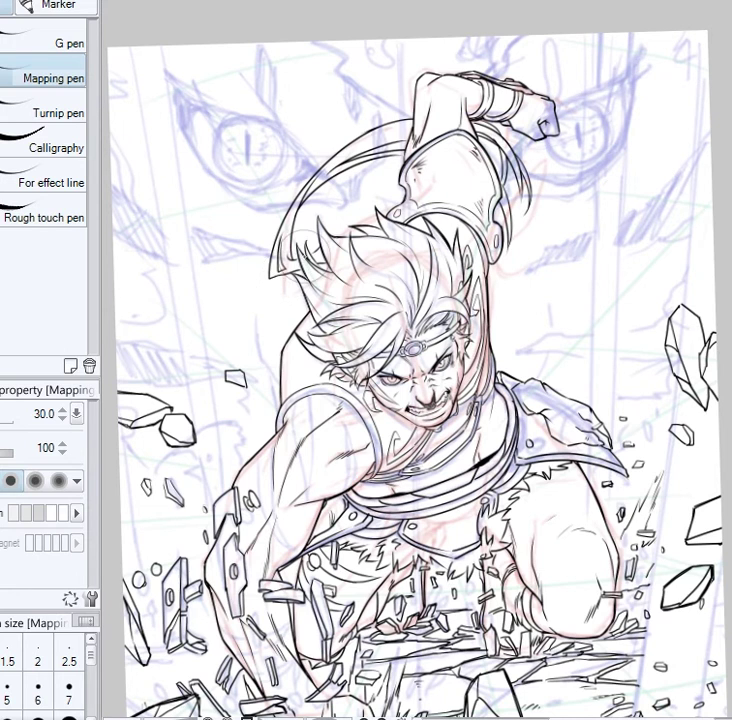
Ink the long straight edge of the background pillar beside the floating rocks, past the kneeling leg
{"action": "left_click_drag", "start_coordinate": [682, 345], "coordinate": [695, 291]}
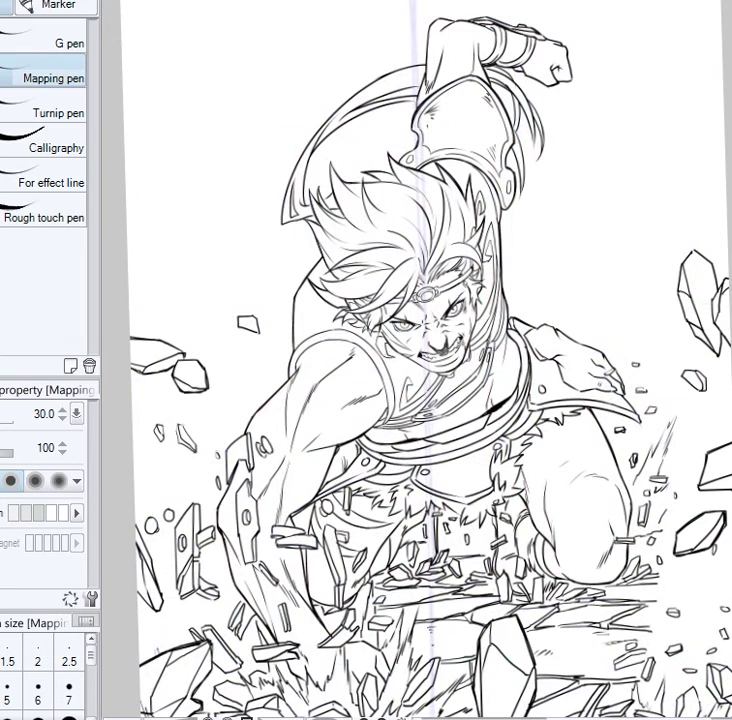
{"action": "mouse_move", "coordinate": [450, 400]}
{"action": "left_mouse_down"}
{"action": "mouse_move", "coordinate": [468, 329]}
{"action": "mouse_move", "coordinate": [429, 512]}
{"action": "mouse_move", "coordinate": [487, 427]}
{"action": "left_mouse_up"}
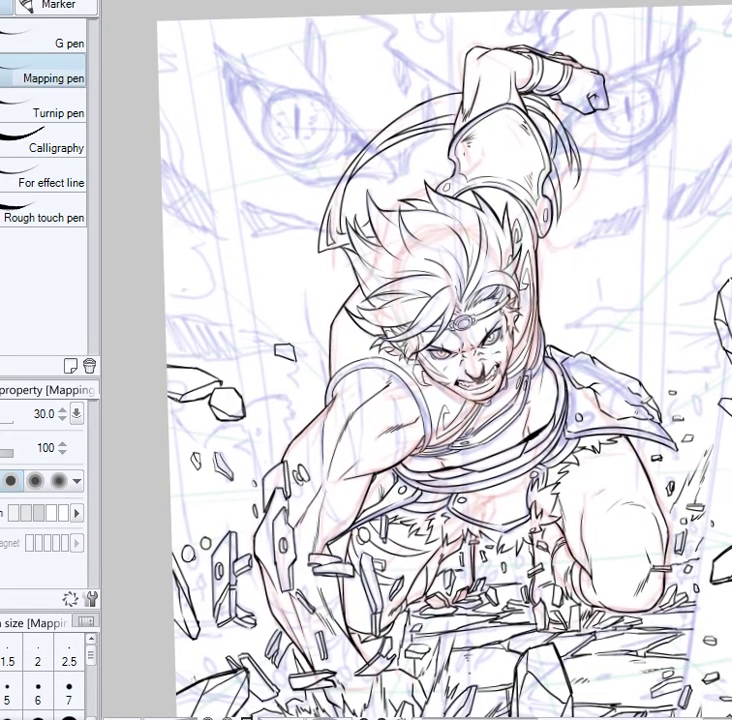
{"action": "left_click_drag", "start_coordinate": [700, 480], "coordinate": [477, 627]}
{"action": "mouse_move", "coordinate": [515, 575]}
{"action": "left_mouse_down"}
{"action": "mouse_move", "coordinate": [490, 562]}
{"action": "mouse_move", "coordinate": [401, 238]}
{"action": "left_mouse_up"}
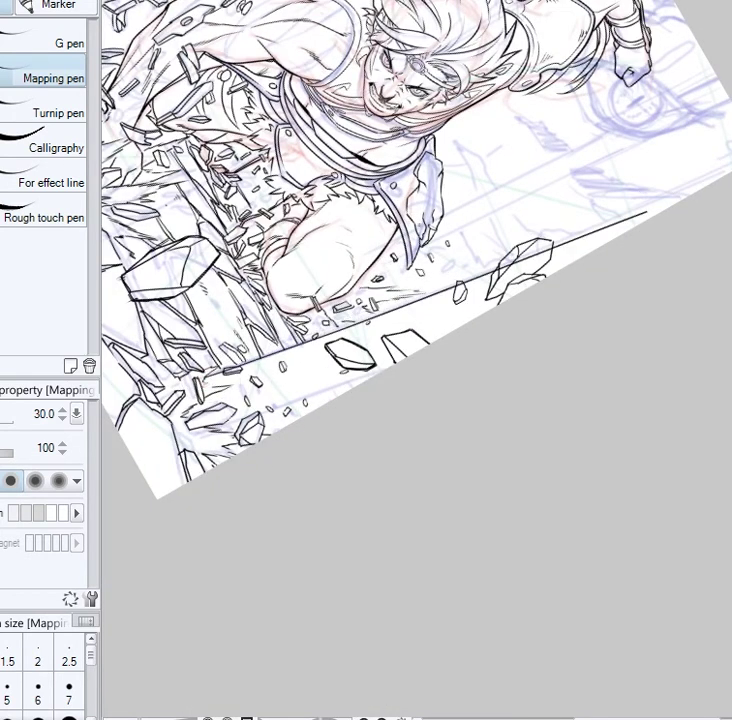
Ink the remaining long straight pillar edges on both sides of the fighter, undoing and redrawing misplaced lines
{"action": "mouse_move", "coordinate": [555, 336]}
{"action": "left_mouse_down"}
{"action": "mouse_move", "coordinate": [395, 356]}
{"action": "mouse_move", "coordinate": [588, 481]}
{"action": "mouse_move", "coordinate": [606, 270]}
{"action": "mouse_move", "coordinate": [510, 542]}
{"action": "mouse_move", "coordinate": [363, 598]}
{"action": "left_mouse_up"}
{"action": "left_click_drag", "start_coordinate": [284, 222], "coordinate": [234, 235]}
{"action": "left_click_drag", "start_coordinate": [411, 191], "coordinate": [645, 138]}
{"action": "mouse_move", "coordinate": [252, 242]}
{"action": "left_mouse_down"}
{"action": "mouse_move", "coordinate": [645, 153]}
{"action": "mouse_move", "coordinate": [645, 128]}
{"action": "left_mouse_up"}
{"action": "key", "text": "ctrl+z"}
{"action": "key", "text": "ctrl+z"}
{"action": "key", "text": "ctrl+z"}
{"action": "left_click_drag", "start_coordinate": [266, 243], "coordinate": [728, 136]}
{"action": "key", "text": "ctrl+z"}
{"action": "mouse_move", "coordinate": [259, 512]}
{"action": "left_mouse_down"}
{"action": "mouse_move", "coordinate": [562, 523]}
{"action": "mouse_move", "coordinate": [565, 306]}
{"action": "left_mouse_up"}
{"action": "mouse_move", "coordinate": [719, 534]}
{"action": "left_mouse_down"}
{"action": "mouse_move", "coordinate": [730, 543]}
{"action": "mouse_move", "coordinate": [730, 533]}
{"action": "left_mouse_up"}
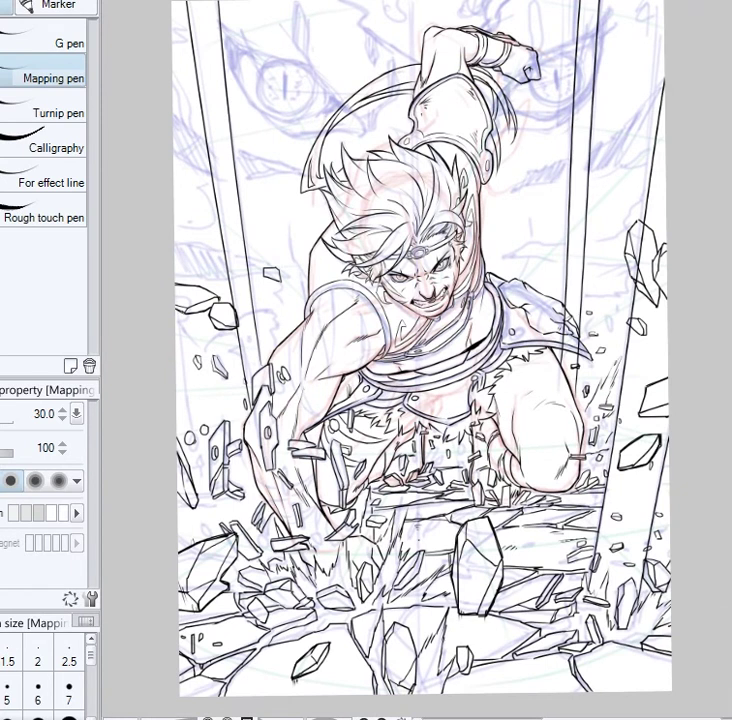
Ink the ground lines behind the debris near the base of the pillar beside the planted arm
{"action": "left_click_drag", "start_coordinate": [205, 495], "coordinate": [244, 488]}
{"action": "left_click_drag", "start_coordinate": [186, 452], "coordinate": [198, 490]}
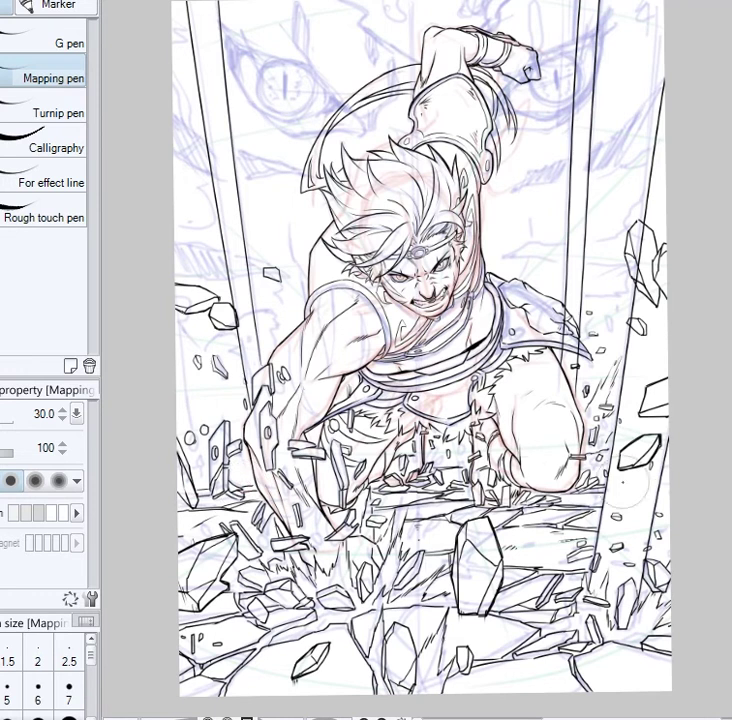
{"action": "left_click_drag", "start_coordinate": [724, 488], "coordinate": [730, 518]}
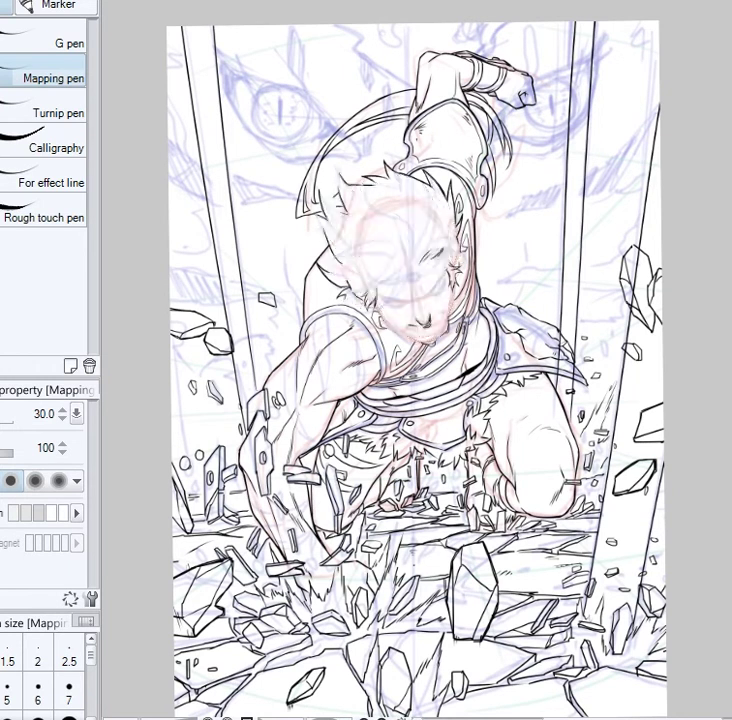
Erase parts of the large floating rock's outline where it overlaps the slanted pillar edge beyond the kneeling leg
{"action": "key", "text": "ctrl+plus"}
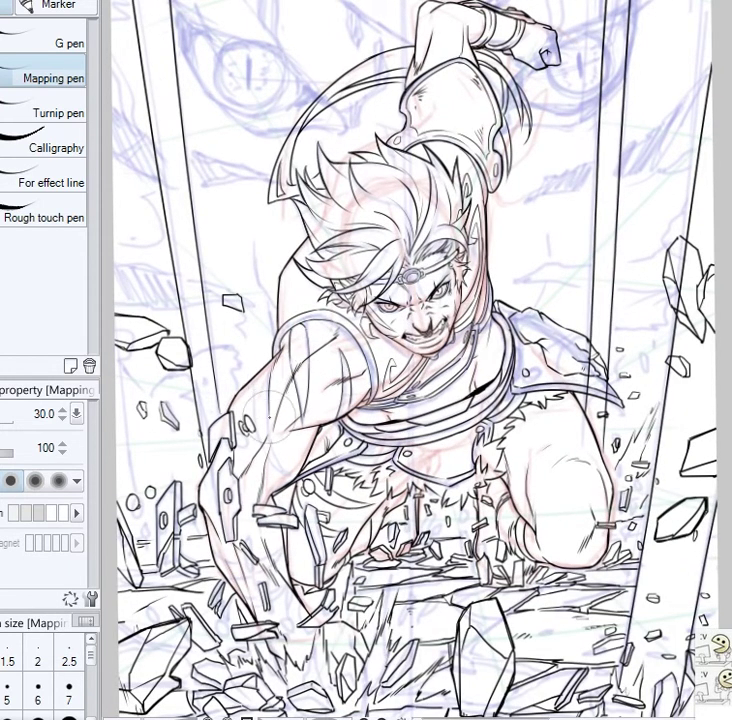
{"action": "scroll", "coordinate": [258, 400], "scroll_direction": "down", "scroll_amount": 3}
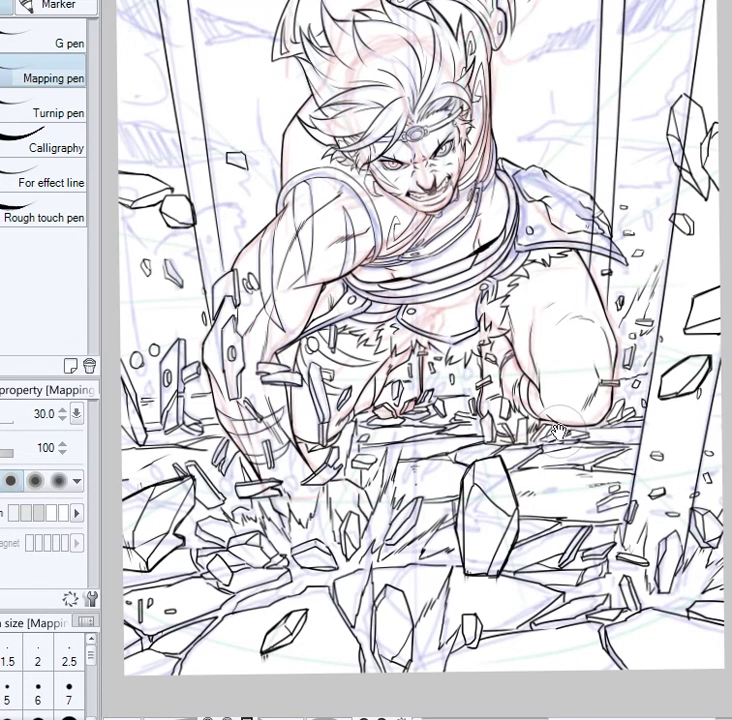
{"action": "left_click_drag", "start_coordinate": [559, 435], "coordinate": [579, 528]}
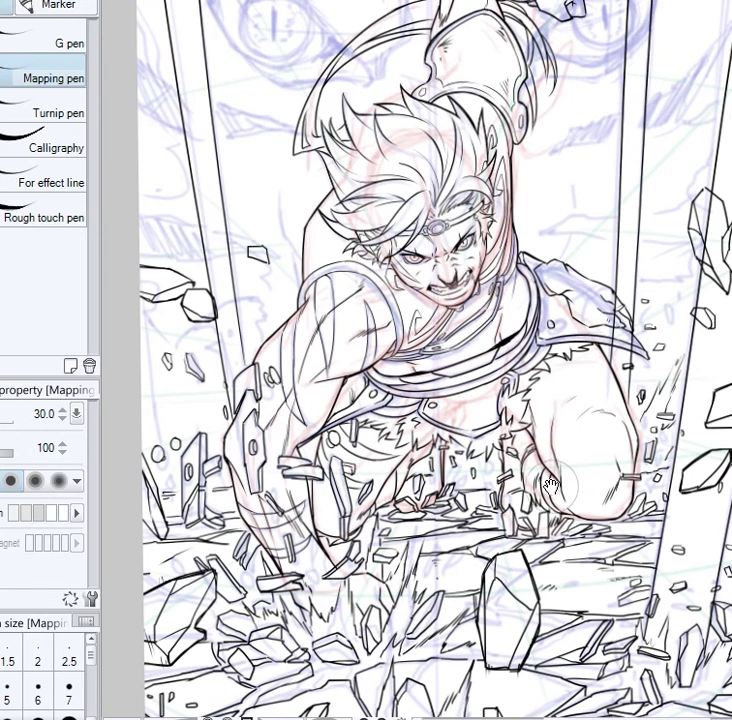
{"action": "left_click_drag", "start_coordinate": [523, 443], "coordinate": [553, 572]}
{"action": "left_click_drag", "start_coordinate": [620, 608], "coordinate": [623, 485]}
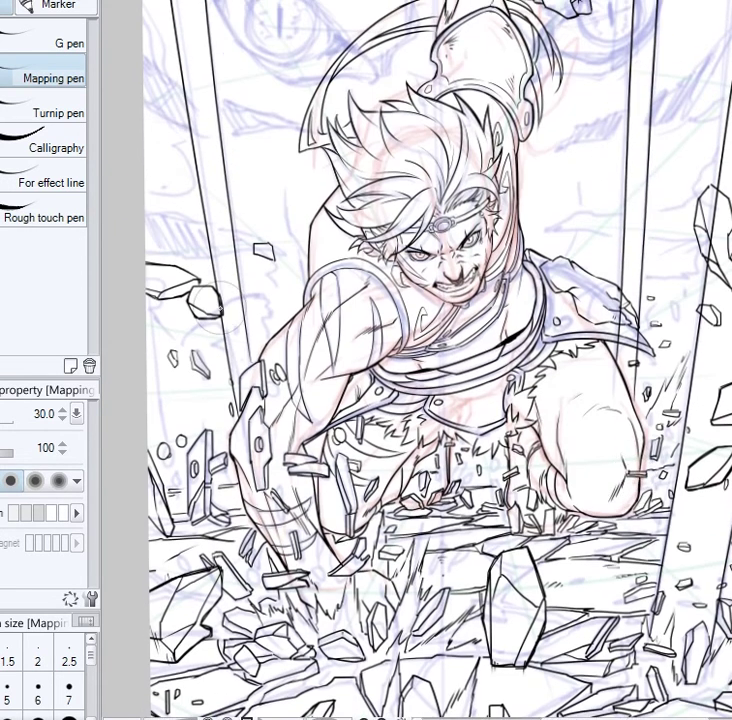
{"action": "key", "text": "e"}
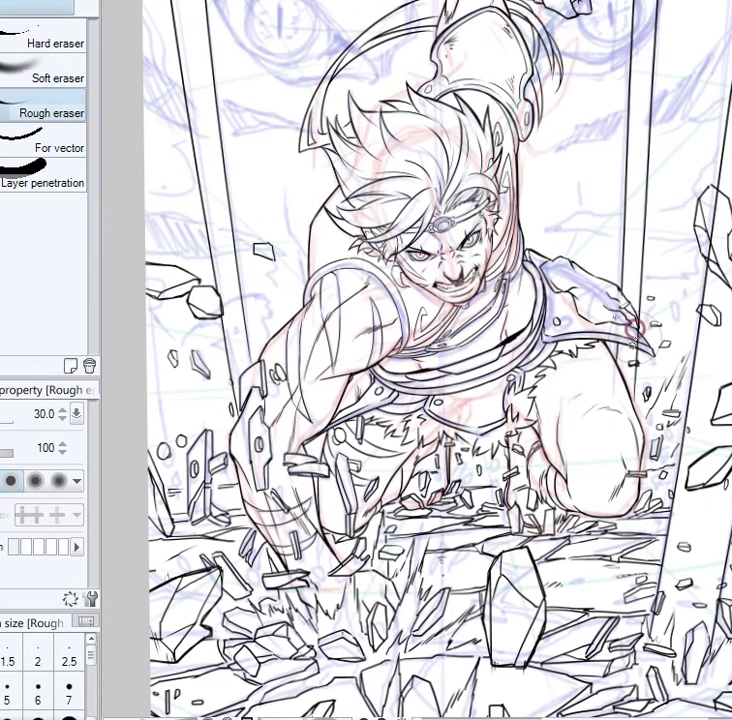
{"action": "left_click_drag", "start_coordinate": [730, 268], "coordinate": [702, 332]}
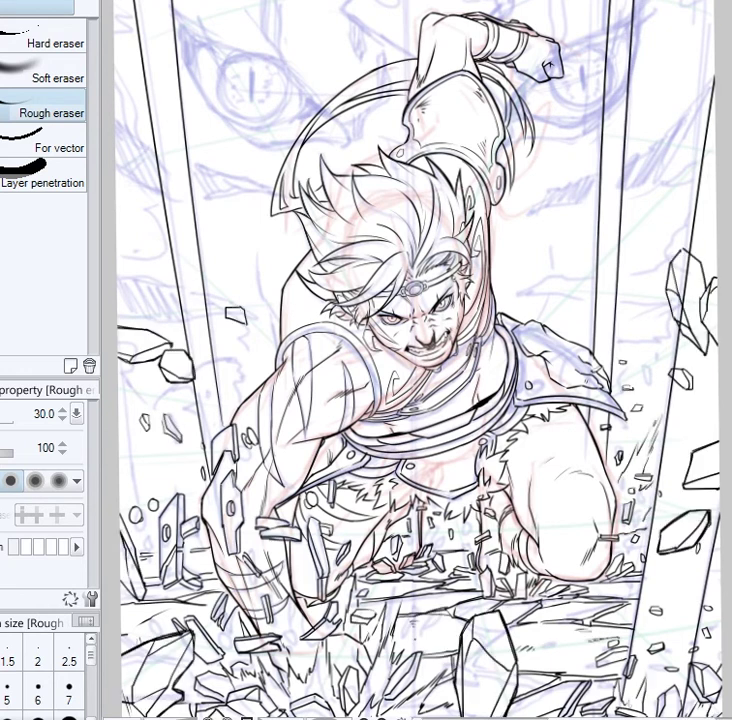
{"action": "left_click_drag", "start_coordinate": [693, 247], "coordinate": [706, 242]}
{"action": "key", "text": "p"}
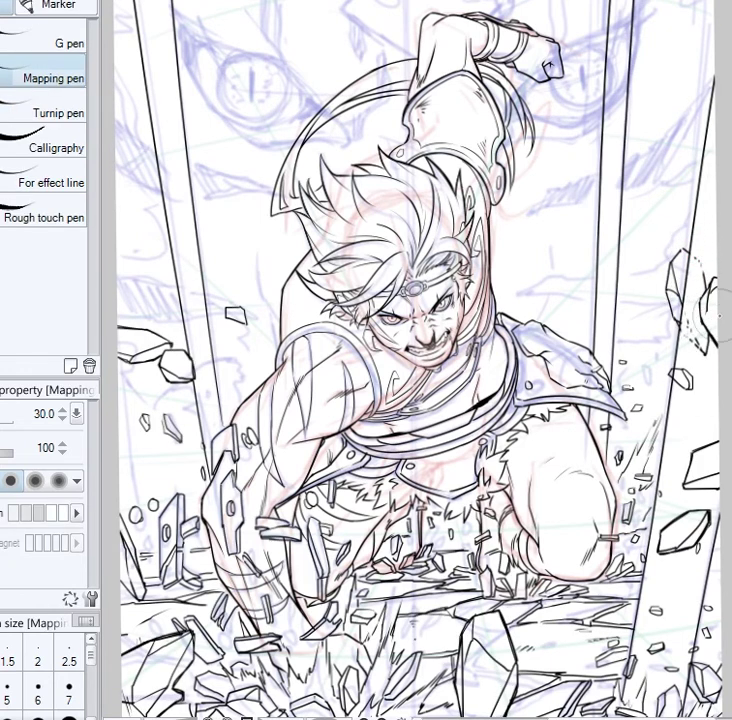
Set up a Focus line special ruler centred on the ground below the fighter and check the drawing mirrored
{"action": "scroll", "coordinate": [694, 497], "scroll_direction": "down", "scroll_amount": 2}
{"action": "left_click_drag", "start_coordinate": [731, 518], "coordinate": [716, 489]}
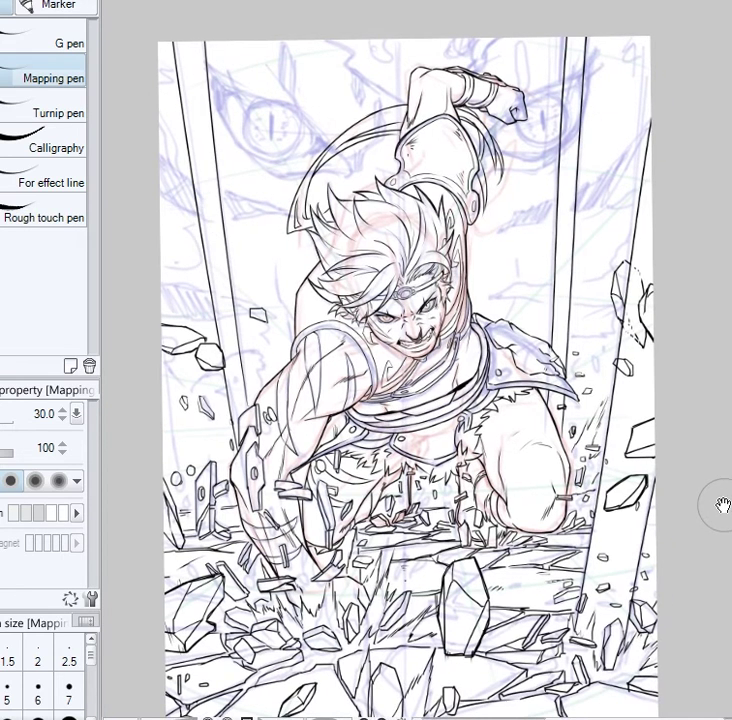
{"action": "left_click_drag", "start_coordinate": [724, 580], "coordinate": [706, 571]}
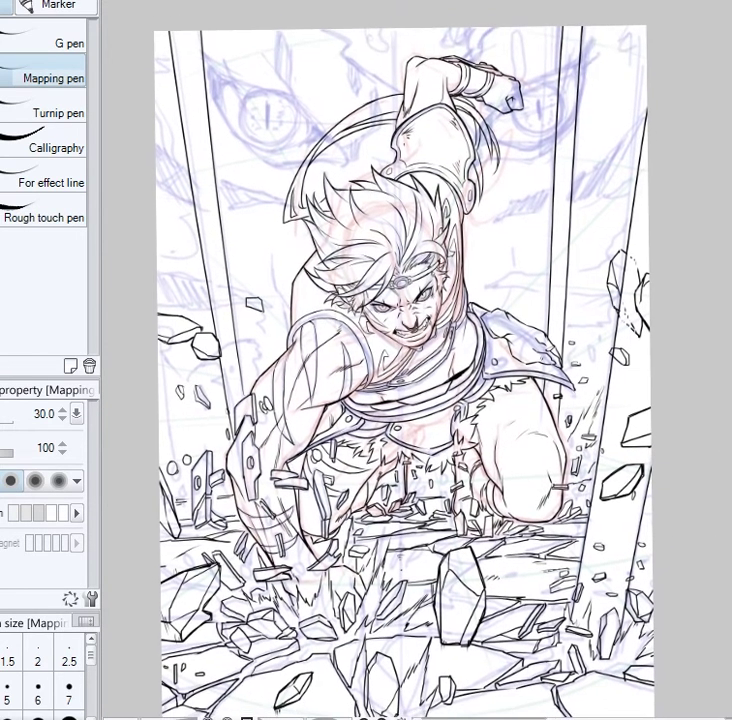
{"action": "key", "text": "u"}
{"action": "left_click", "coordinate": [49, 209]}
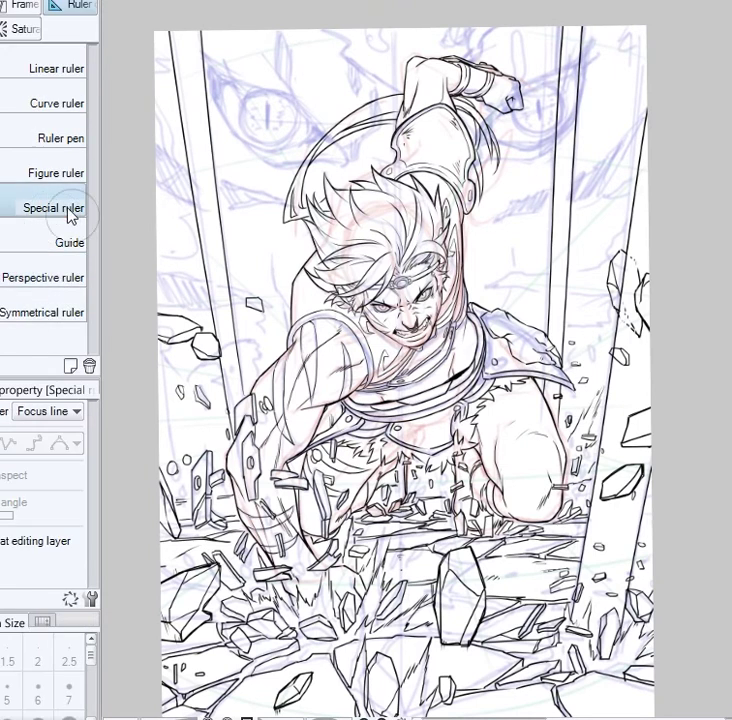
{"action": "key", "text": "h"}
{"action": "key", "text": "h"}
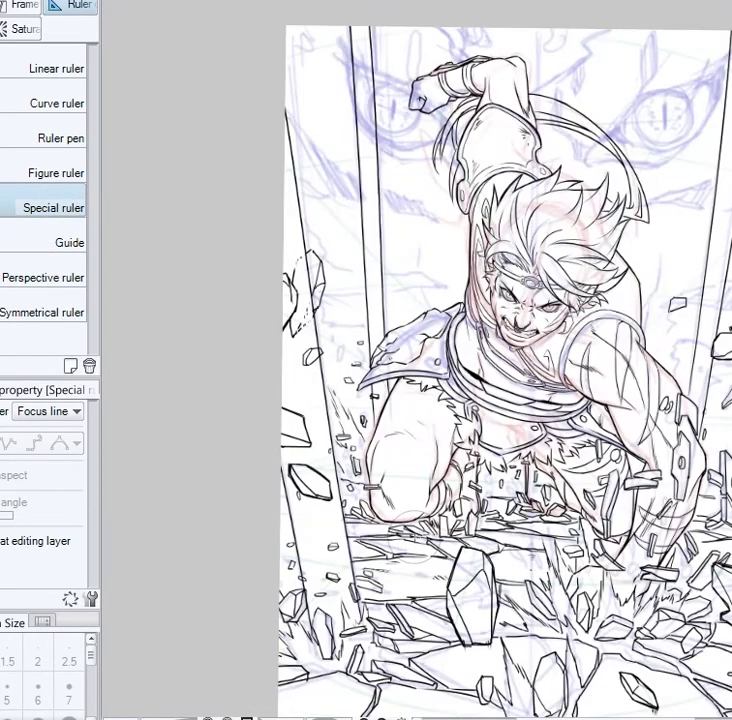
{"action": "key", "text": "p"}
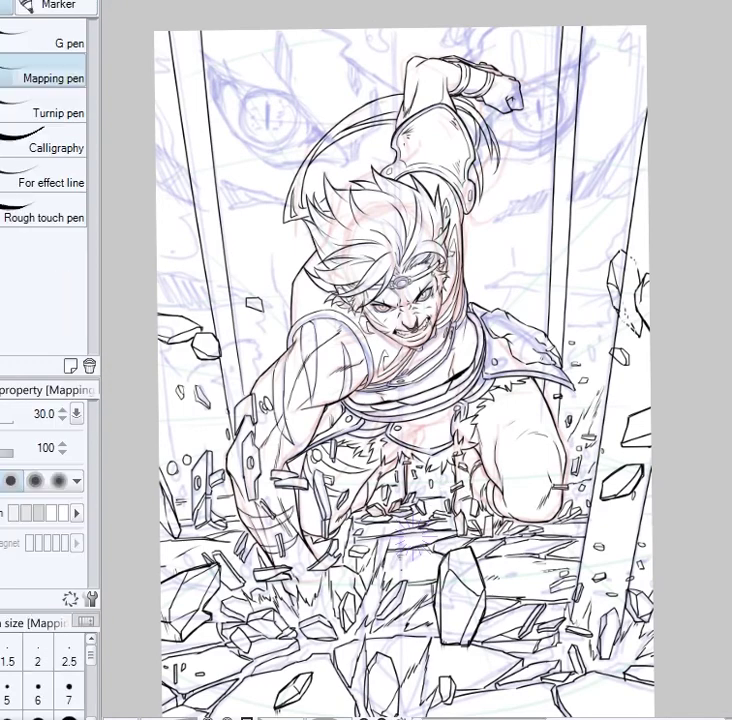
Hatch the beast face's upper cheek stripe on both sides of the planted-arm pillar, using the G pen at size 17
{"action": "key", "text": "super"}
{"action": "key", "text": "super"}
{"action": "scroll", "coordinate": [176, 162], "scroll_direction": "up", "scroll_amount": 3}
{"action": "left_click_drag", "start_coordinate": [176, 164], "coordinate": [181, 245]}
{"action": "left_click_drag", "start_coordinate": [148, 258], "coordinate": [178, 306]}
{"action": "left_click", "coordinate": [57, 43]}
{"action": "mouse_move", "coordinate": [137, 232]}
{"action": "left_mouse_down"}
{"action": "mouse_move", "coordinate": [189, 304]}
{"action": "mouse_move", "coordinate": [207, 310]}
{"action": "left_mouse_up"}
{"action": "key", "text": "]"}
{"action": "key", "text": "]"}
{"action": "key", "text": "]"}
{"action": "left_click_drag", "start_coordinate": [183, 252], "coordinate": [210, 298]}
{"action": "left_click_drag", "start_coordinate": [251, 274], "coordinate": [278, 314]}
{"action": "mouse_move", "coordinate": [280, 283]}
{"action": "left_mouse_down"}
{"action": "mouse_move", "coordinate": [310, 289]}
{"action": "mouse_move", "coordinate": [340, 297]}
{"action": "left_mouse_up"}
Hatch the lower cheek stripe above the floating rocks and the broken crease line beside the planted-arm shoulder
{"action": "mouse_move", "coordinate": [140, 425]}
{"action": "left_mouse_down"}
{"action": "mouse_move", "coordinate": [175, 480]}
{"action": "mouse_move", "coordinate": [190, 475]}
{"action": "left_mouse_up"}
{"action": "left_click_drag", "start_coordinate": [170, 425], "coordinate": [210, 470]}
{"action": "mouse_move", "coordinate": [195, 420]}
{"action": "left_mouse_down"}
{"action": "mouse_move", "coordinate": [153, 429]}
{"action": "mouse_move", "coordinate": [175, 429]}
{"action": "mouse_move", "coordinate": [267, 466]}
{"action": "mouse_move", "coordinate": [274, 451]}
{"action": "mouse_move", "coordinate": [327, 480]}
{"action": "left_mouse_up"}
{"action": "mouse_move", "coordinate": [334, 432]}
{"action": "left_mouse_down"}
{"action": "mouse_move", "coordinate": [345, 470]}
{"action": "mouse_move", "coordinate": [343, 445]}
{"action": "left_mouse_up"}
{"action": "left_click_drag", "start_coordinate": [335, 404], "coordinate": [340, 424]}
{"action": "left_click_drag", "start_coordinate": [336, 392], "coordinate": [338, 399]}
{"action": "left_click_drag", "start_coordinate": [364, 514], "coordinate": [357, 487]}
{"action": "left_click_drag", "start_coordinate": [360, 492], "coordinate": [352, 468]}
Hatch the beast's unobstructed eye outline from its outer corner along both lids, plus the dark stripe above it
{"action": "key", "text": "space"}
{"action": "mouse_move", "coordinate": [475, 243]}
{"action": "left_mouse_down"}
{"action": "mouse_move", "coordinate": [441, 358]}
{"action": "mouse_move", "coordinate": [464, 353]}
{"action": "left_mouse_up"}
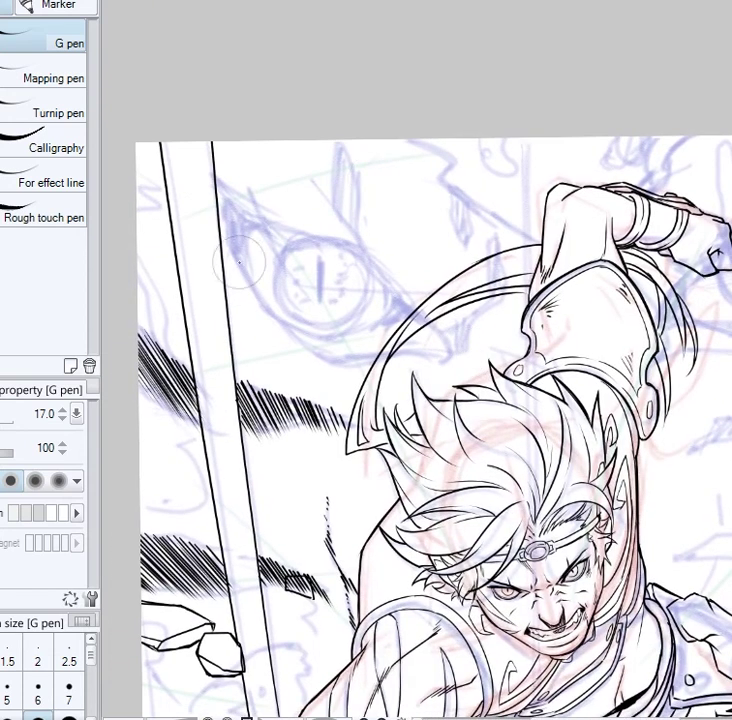
{"action": "left_click_drag", "start_coordinate": [231, 245], "coordinate": [251, 294]}
{"action": "mouse_move", "coordinate": [226, 222]}
{"action": "left_mouse_down"}
{"action": "mouse_move", "coordinate": [244, 268]}
{"action": "mouse_move", "coordinate": [241, 250]}
{"action": "left_mouse_up"}
{"action": "left_click_drag", "start_coordinate": [219, 186], "coordinate": [244, 232]}
{"action": "left_click_drag", "start_coordinate": [244, 197], "coordinate": [257, 218]}
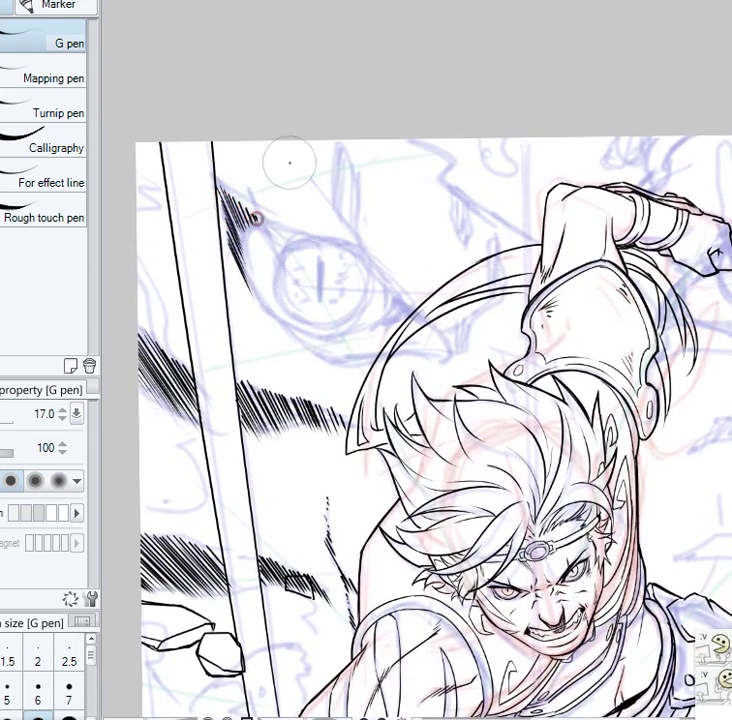
{"action": "mouse_move", "coordinate": [253, 282]}
{"action": "left_mouse_down"}
{"action": "mouse_move", "coordinate": [317, 339]}
{"action": "mouse_move", "coordinate": [355, 335]}
{"action": "mouse_move", "coordinate": [399, 301]}
{"action": "left_mouse_up"}
{"action": "mouse_move", "coordinate": [261, 220]}
{"action": "left_mouse_down"}
{"action": "mouse_move", "coordinate": [347, 243]}
{"action": "mouse_move", "coordinate": [324, 240]}
{"action": "mouse_move", "coordinate": [359, 251]}
{"action": "mouse_move", "coordinate": [373, 266]}
{"action": "mouse_move", "coordinate": [337, 242]}
{"action": "mouse_move", "coordinate": [394, 302]}
{"action": "left_mouse_up"}
{"action": "mouse_move", "coordinate": [340, 150]}
{"action": "left_mouse_down"}
{"action": "mouse_move", "coordinate": [337, 183]}
{"action": "mouse_move", "coordinate": [340, 147]}
{"action": "mouse_move", "coordinate": [352, 205]}
{"action": "left_mouse_up"}
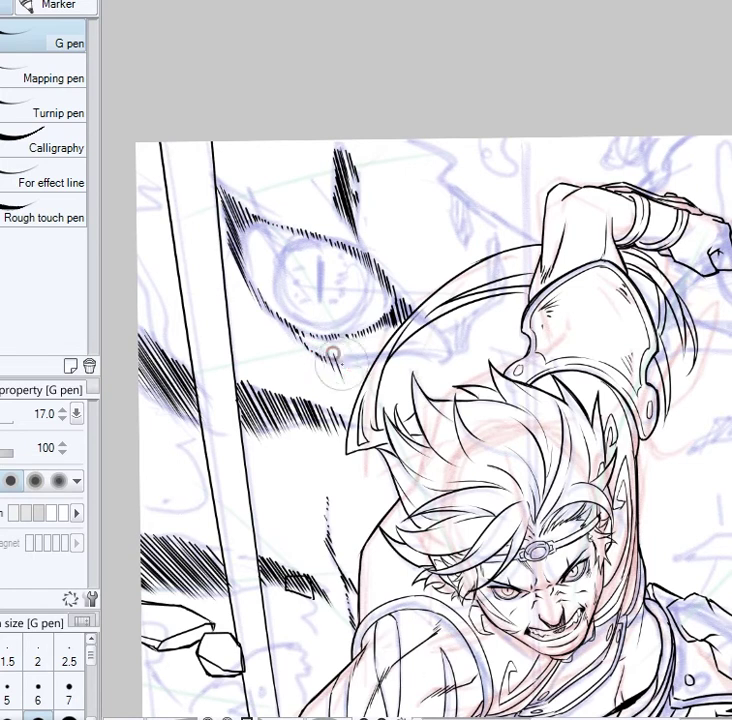
Hatch the fold at the eye's inner corner and the short stripes between that eye and the raised arm
{"action": "mouse_move", "coordinate": [440, 355]}
{"action": "left_mouse_down"}
{"action": "mouse_move", "coordinate": [438, 335]}
{"action": "mouse_move", "coordinate": [480, 316]}
{"action": "left_mouse_up"}
{"action": "mouse_move", "coordinate": [492, 284]}
{"action": "left_mouse_down"}
{"action": "mouse_move", "coordinate": [491, 311]}
{"action": "mouse_move", "coordinate": [500, 300]}
{"action": "left_mouse_up"}
{"action": "left_click_drag", "start_coordinate": [497, 237], "coordinate": [495, 262]}
{"action": "left_click_drag", "start_coordinate": [454, 196], "coordinate": [461, 243]}
{"action": "left_click_drag", "start_coordinate": [468, 197], "coordinate": [467, 236]}
Hatch the second beast eye around the raised fist, covering its inner corner, both lids and the outer stripe past the pillar
{"action": "left_click_drag", "start_coordinate": [716, 443], "coordinate": [630, 413]}
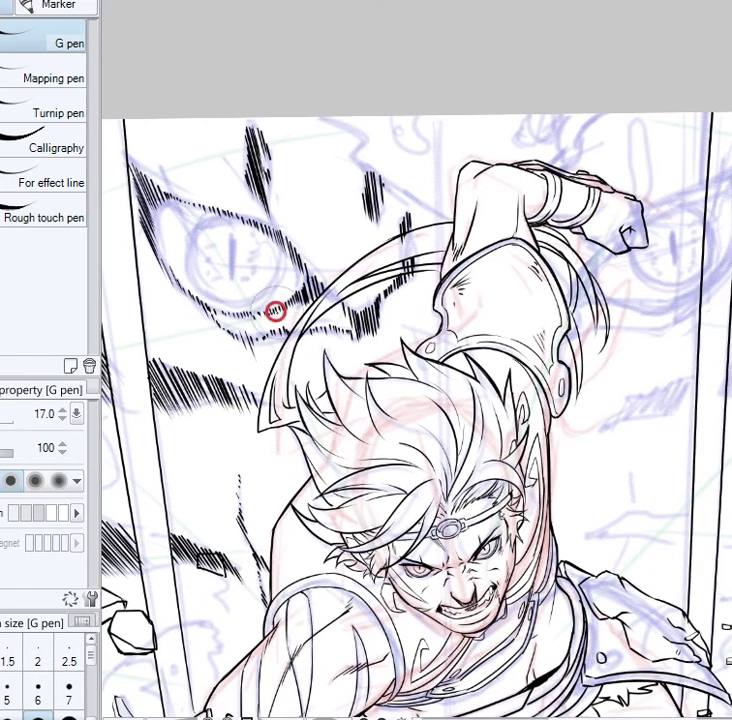
{"action": "mouse_move", "coordinate": [613, 554]}
{"action": "left_mouse_down"}
{"action": "mouse_move", "coordinate": [699, 502]}
{"action": "mouse_move", "coordinate": [544, 540]}
{"action": "left_mouse_up"}
{"action": "left_click_drag", "start_coordinate": [504, 256], "coordinate": [501, 290]}
{"action": "mouse_move", "coordinate": [516, 246]}
{"action": "left_mouse_down"}
{"action": "mouse_move", "coordinate": [511, 290]}
{"action": "mouse_move", "coordinate": [518, 294]}
{"action": "left_mouse_up"}
{"action": "mouse_move", "coordinate": [530, 258]}
{"action": "left_mouse_down"}
{"action": "mouse_move", "coordinate": [528, 298]}
{"action": "mouse_move", "coordinate": [616, 288]}
{"action": "left_mouse_up"}
{"action": "mouse_move", "coordinate": [566, 190]}
{"action": "left_mouse_down"}
{"action": "mouse_move", "coordinate": [627, 168]}
{"action": "mouse_move", "coordinate": [678, 136]}
{"action": "mouse_move", "coordinate": [688, 155]}
{"action": "left_mouse_up"}
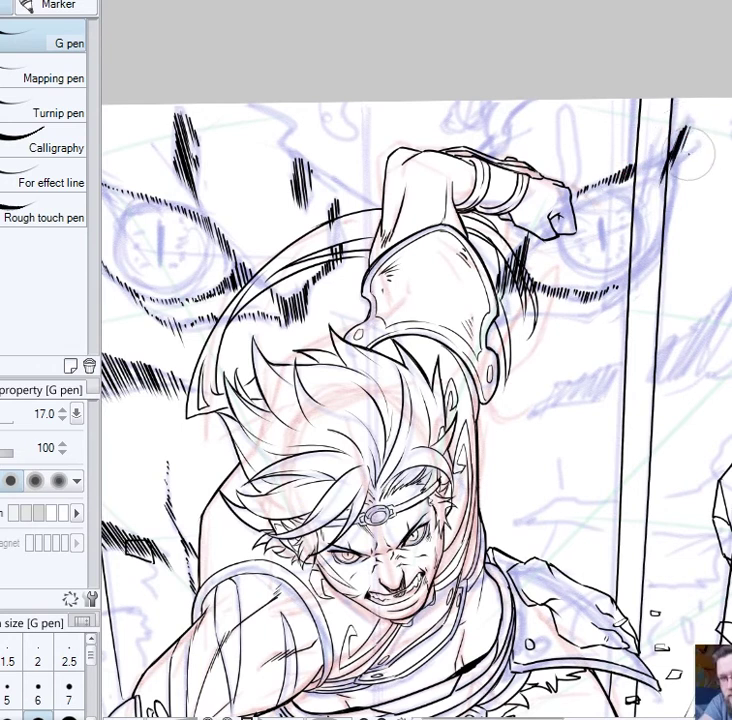
Hatch the fold line beneath the second beast eye, from the trailing cloth strands to the pillar
{"action": "key", "text": "ctrl+0"}
{"action": "left_click_drag", "start_coordinate": [731, 276], "coordinate": [728, 322]}
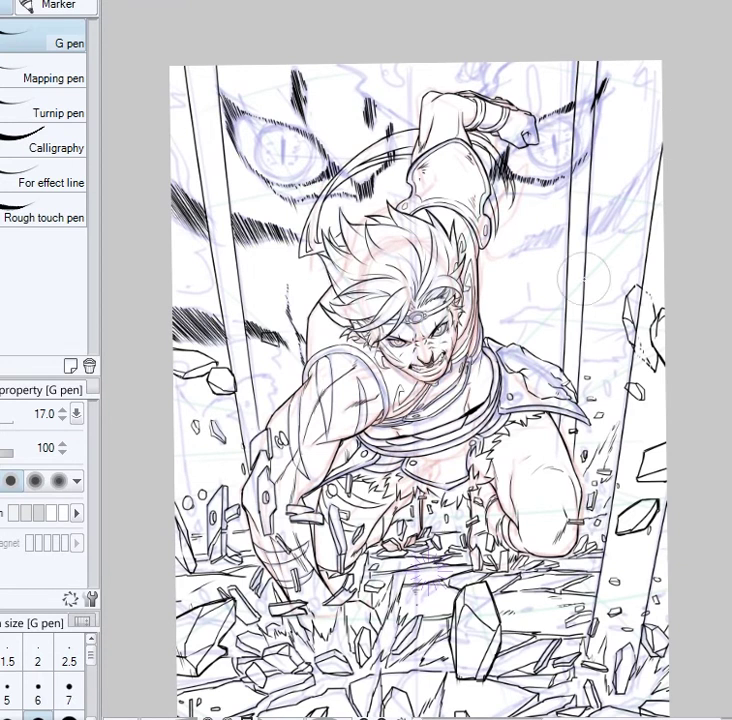
{"action": "scroll", "coordinate": [520, 195], "scroll_direction": "up", "scroll_amount": 2}
{"action": "scroll", "coordinate": [477, 197], "scroll_direction": "down", "scroll_amount": 1}
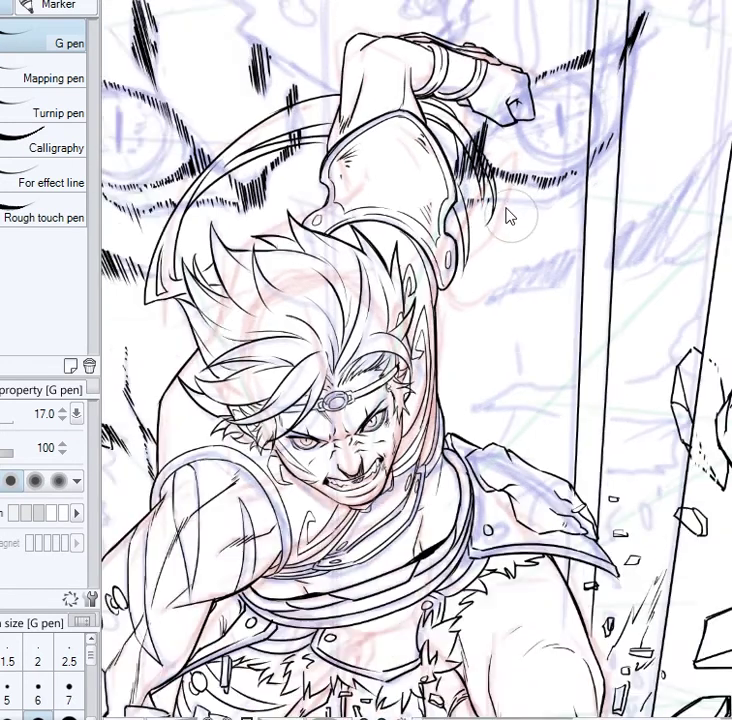
{"action": "left_click_drag", "start_coordinate": [514, 205], "coordinate": [517, 198]}
{"action": "left_click_drag", "start_coordinate": [526, 205], "coordinate": [529, 198]}
{"action": "left_click_drag", "start_coordinate": [537, 206], "coordinate": [560, 193]}
{"action": "left_click_drag", "start_coordinate": [573, 194], "coordinate": [577, 185]}
{"action": "mouse_move", "coordinate": [607, 357]}
{"action": "left_mouse_down"}
{"action": "mouse_move", "coordinate": [706, 467]}
{"action": "mouse_move", "coordinate": [675, 497]}
{"action": "left_mouse_up"}
{"action": "left_click_drag", "start_coordinate": [581, 153], "coordinate": [590, 138]}
{"action": "mouse_move", "coordinate": [590, 177]}
{"action": "left_mouse_down"}
{"action": "mouse_move", "coordinate": [596, 157]}
{"action": "mouse_move", "coordinate": [599, 172]}
{"action": "left_mouse_up"}
Hatch the beast's cheek stripe below the second eye, up to the near edge of the pillar
{"action": "left_click_drag", "start_coordinate": [660, 475], "coordinate": [636, 392]}
{"action": "left_click_drag", "start_coordinate": [535, 357], "coordinate": [552, 340]}
{"action": "left_click_drag", "start_coordinate": [558, 350], "coordinate": [566, 330]}
{"action": "left_click_drag", "start_coordinate": [570, 345], "coordinate": [586, 319]}
{"action": "left_click_drag", "start_coordinate": [589, 342], "coordinate": [597, 316]}
{"action": "mouse_move", "coordinate": [600, 339]}
{"action": "left_mouse_down"}
{"action": "mouse_move", "coordinate": [608, 312]}
{"action": "mouse_move", "coordinate": [623, 306]}
{"action": "left_mouse_up"}
Continue the cheek stripe past the pillar with dense hatching that rises to the page edge
{"action": "mouse_move", "coordinate": [672, 312]}
{"action": "left_mouse_down"}
{"action": "mouse_move", "coordinate": [601, 330]}
{"action": "mouse_move", "coordinate": [596, 317]}
{"action": "left_mouse_up"}
{"action": "mouse_move", "coordinate": [593, 337]}
{"action": "left_mouse_down"}
{"action": "mouse_move", "coordinate": [605, 306]}
{"action": "mouse_move", "coordinate": [626, 289]}
{"action": "left_mouse_up"}
{"action": "left_click_drag", "start_coordinate": [624, 316], "coordinate": [640, 276]}
{"action": "mouse_move", "coordinate": [636, 306]}
{"action": "left_mouse_down"}
{"action": "mouse_move", "coordinate": [653, 263]}
{"action": "mouse_move", "coordinate": [670, 246]}
{"action": "left_mouse_up"}
{"action": "left_click_drag", "start_coordinate": [662, 280], "coordinate": [687, 226]}
{"action": "mouse_move", "coordinate": [677, 262]}
{"action": "left_mouse_down"}
{"action": "mouse_move", "coordinate": [703, 199]}
{"action": "mouse_move", "coordinate": [705, 207]}
{"action": "left_mouse_up"}
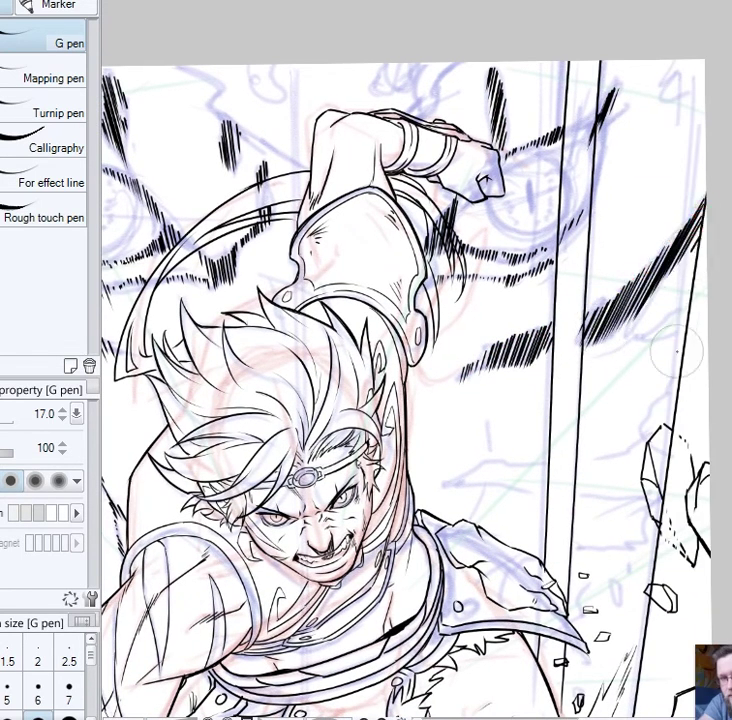
Hatch the face crease above the hip armor and the lower cheek stripe on both sides of the pillar
{"action": "left_click_drag", "start_coordinate": [465, 474], "coordinate": [530, 351]}
{"action": "left_click_drag", "start_coordinate": [551, 300], "coordinate": [536, 398]}
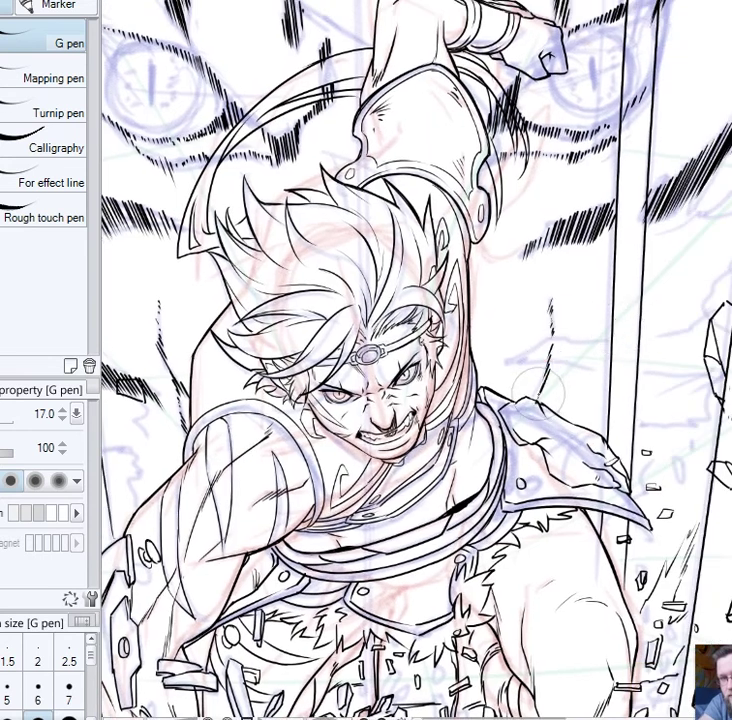
{"action": "left_click_drag", "start_coordinate": [662, 362], "coordinate": [540, 389]}
{"action": "left_click_drag", "start_coordinate": [450, 383], "coordinate": [454, 376]}
{"action": "left_click_drag", "start_coordinate": [456, 385], "coordinate": [461, 375]}
{"action": "left_click_drag", "start_coordinate": [462, 387], "coordinate": [477, 372]}
{"action": "left_click_drag", "start_coordinate": [473, 395], "coordinate": [484, 373]}
{"action": "left_click_drag", "start_coordinate": [482, 398], "coordinate": [488, 378]}
{"action": "left_click_drag", "start_coordinate": [546, 350], "coordinate": [522, 370]}
{"action": "left_click_drag", "start_coordinate": [575, 343], "coordinate": [551, 363]}
{"action": "left_click_drag", "start_coordinate": [598, 336], "coordinate": [574, 356]}
Fill the background beside the planted arm with a dense burst of converging speed lines below the floating rocks
{"action": "left_click_drag", "start_coordinate": [536, 503], "coordinate": [731, 317]}
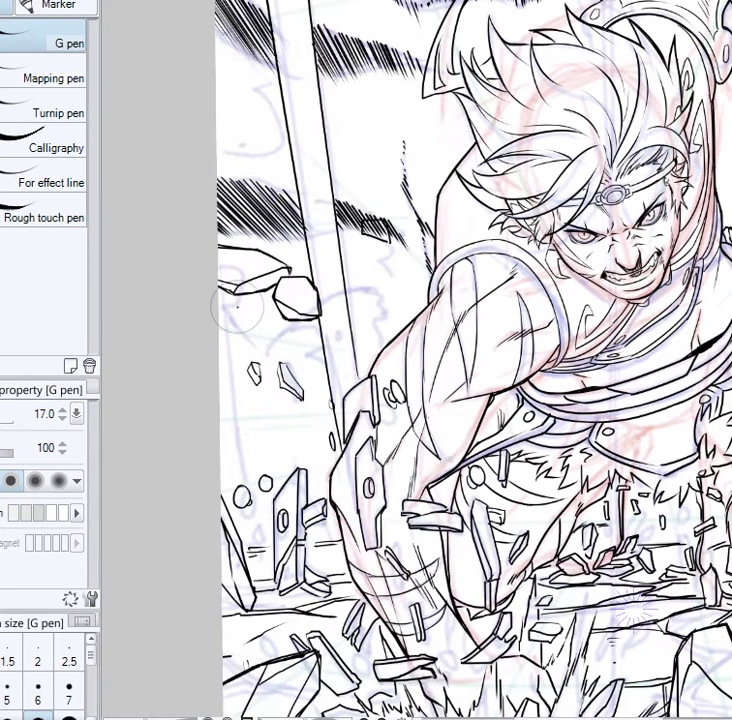
{"action": "left_click_drag", "start_coordinate": [219, 525], "coordinate": [250, 527]}
{"action": "mouse_move", "coordinate": [216, 506]}
{"action": "left_mouse_down"}
{"action": "mouse_move", "coordinate": [250, 518]}
{"action": "mouse_move", "coordinate": [250, 508]}
{"action": "left_mouse_up"}
{"action": "left_click_drag", "start_coordinate": [215, 489], "coordinate": [256, 496]}
{"action": "mouse_move", "coordinate": [216, 470]}
{"action": "left_mouse_down"}
{"action": "mouse_move", "coordinate": [262, 484]}
{"action": "mouse_move", "coordinate": [270, 475]}
{"action": "left_mouse_up"}
{"action": "left_click_drag", "start_coordinate": [217, 449], "coordinate": [277, 461]}
{"action": "mouse_move", "coordinate": [318, 444]}
{"action": "left_mouse_down"}
{"action": "mouse_move", "coordinate": [206, 430]}
{"action": "mouse_move", "coordinate": [203, 395]}
{"action": "mouse_move", "coordinate": [240, 383]}
{"action": "mouse_move", "coordinate": [206, 362]}
{"action": "left_mouse_up"}
{"action": "left_click_drag", "start_coordinate": [325, 413], "coordinate": [208, 330]}
{"action": "mouse_move", "coordinate": [305, 389]}
{"action": "left_mouse_down"}
{"action": "mouse_move", "coordinate": [216, 330]}
{"action": "mouse_move", "coordinate": [211, 294]}
{"action": "left_mouse_up"}
{"action": "left_click_drag", "start_coordinate": [306, 358], "coordinate": [215, 290]}
{"action": "mouse_move", "coordinate": [320, 378]}
{"action": "left_mouse_down"}
{"action": "mouse_move", "coordinate": [250, 338]}
{"action": "mouse_move", "coordinate": [240, 315]}
{"action": "left_mouse_up"}
{"action": "mouse_move", "coordinate": [343, 387]}
{"action": "left_mouse_down"}
{"action": "mouse_move", "coordinate": [284, 348]}
{"action": "mouse_move", "coordinate": [262, 308]}
{"action": "left_mouse_up"}
{"action": "left_click_drag", "start_coordinate": [356, 380], "coordinate": [283, 305]}
{"action": "mouse_move", "coordinate": [368, 376]}
{"action": "left_mouse_down"}
{"action": "mouse_move", "coordinate": [306, 310]}
{"action": "mouse_move", "coordinate": [335, 322]}
{"action": "mouse_move", "coordinate": [335, 291]}
{"action": "mouse_move", "coordinate": [357, 285]}
{"action": "left_mouse_up"}
{"action": "left_click_drag", "start_coordinate": [398, 348], "coordinate": [352, 285]}
Ink a matching burst of dense speed lines above the kneeling leg, between the hip armor and the slanted pillar
{"action": "mouse_move", "coordinate": [657, 375]}
{"action": "left_mouse_down"}
{"action": "mouse_move", "coordinate": [436, 397]}
{"action": "mouse_move", "coordinate": [333, 416]}
{"action": "left_mouse_up"}
{"action": "mouse_move", "coordinate": [513, 390]}
{"action": "left_mouse_down"}
{"action": "mouse_move", "coordinate": [550, 308]}
{"action": "mouse_move", "coordinate": [609, 296]}
{"action": "mouse_move", "coordinate": [622, 305]}
{"action": "mouse_move", "coordinate": [633, 300]}
{"action": "mouse_move", "coordinate": [520, 432]}
{"action": "left_mouse_up"}
{"action": "left_click_drag", "start_coordinate": [645, 321], "coordinate": [535, 436]}
{"action": "left_click_drag", "start_coordinate": [637, 345], "coordinate": [560, 436]}
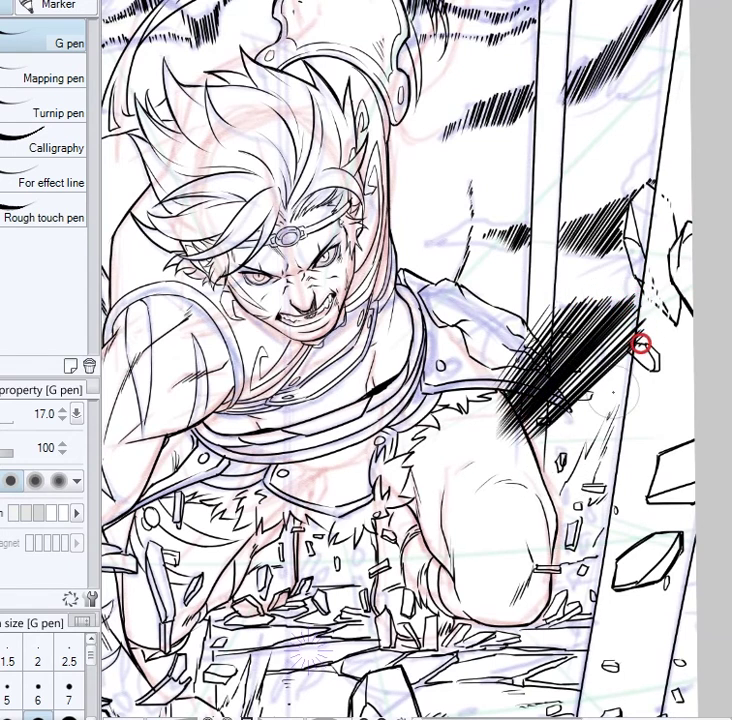
{"action": "left_click_drag", "start_coordinate": [706, 251], "coordinate": [725, 321]}
{"action": "mouse_move", "coordinate": [653, 434]}
{"action": "left_mouse_down"}
{"action": "mouse_move", "coordinate": [590, 511]}
{"action": "mouse_move", "coordinate": [613, 491]}
{"action": "mouse_move", "coordinate": [609, 558]}
{"action": "left_mouse_up"}
Hatch converging focus lines into the two upper corners of the page
{"action": "left_click_drag", "start_coordinate": [410, 299], "coordinate": [630, 484]}
{"action": "left_click_drag", "start_coordinate": [119, 130], "coordinate": [148, 177]}
{"action": "mouse_move", "coordinate": [120, 103]}
{"action": "left_mouse_down"}
{"action": "mouse_move", "coordinate": [160, 178]}
{"action": "mouse_move", "coordinate": [145, 138]}
{"action": "left_mouse_up"}
{"action": "left_click_drag", "start_coordinate": [547, 141], "coordinate": [406, 160]}
{"action": "key", "text": "ctrl+minus"}
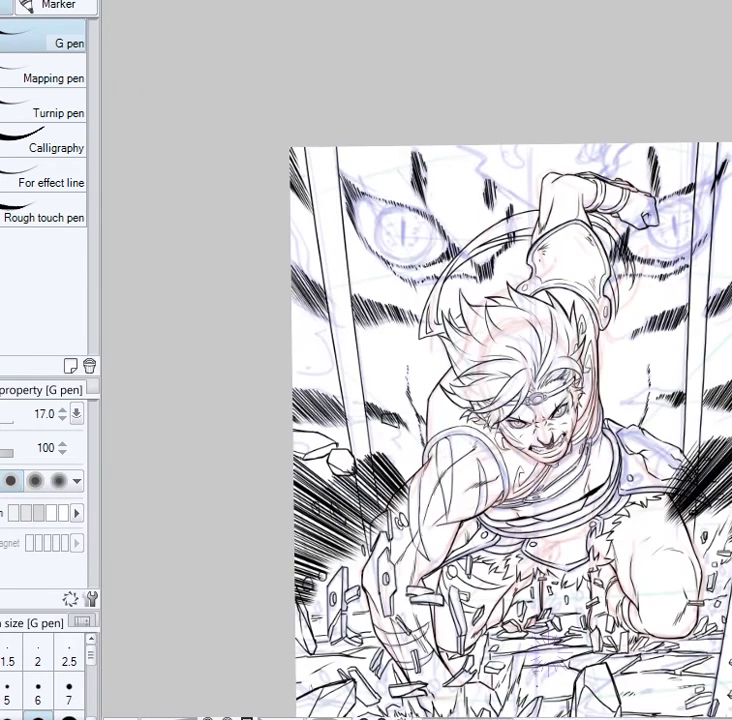
Add converging focus lines to the cracked foreground slabs along the page's lower edge
{"action": "left_click_drag", "start_coordinate": [725, 425], "coordinate": [699, 361]}
{"action": "left_click_drag", "start_coordinate": [712, 460], "coordinate": [698, 503]}
{"action": "left_click_drag", "start_coordinate": [719, 561], "coordinate": [682, 507]}
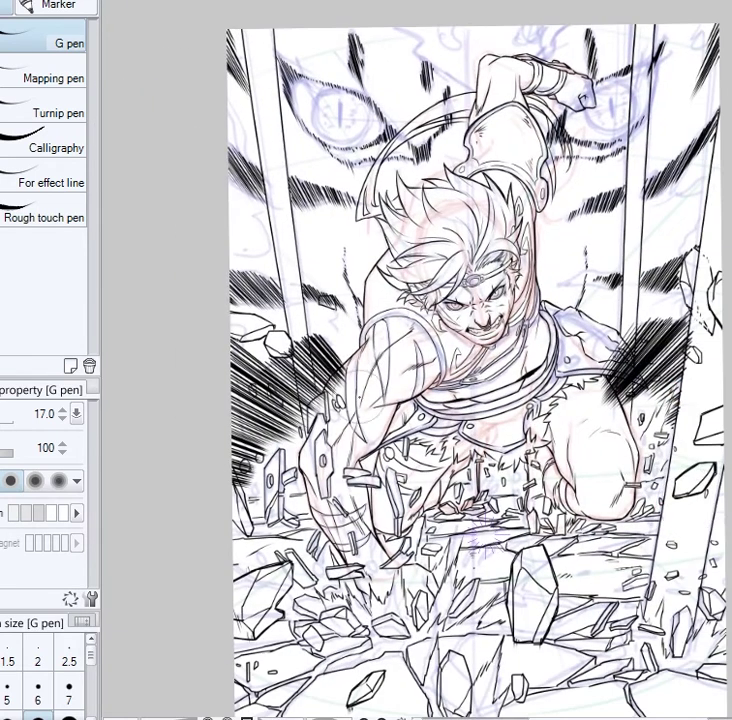
{"action": "left_click_drag", "start_coordinate": [714, 552], "coordinate": [709, 454]}
{"action": "left_click_drag", "start_coordinate": [298, 625], "coordinate": [317, 606]}
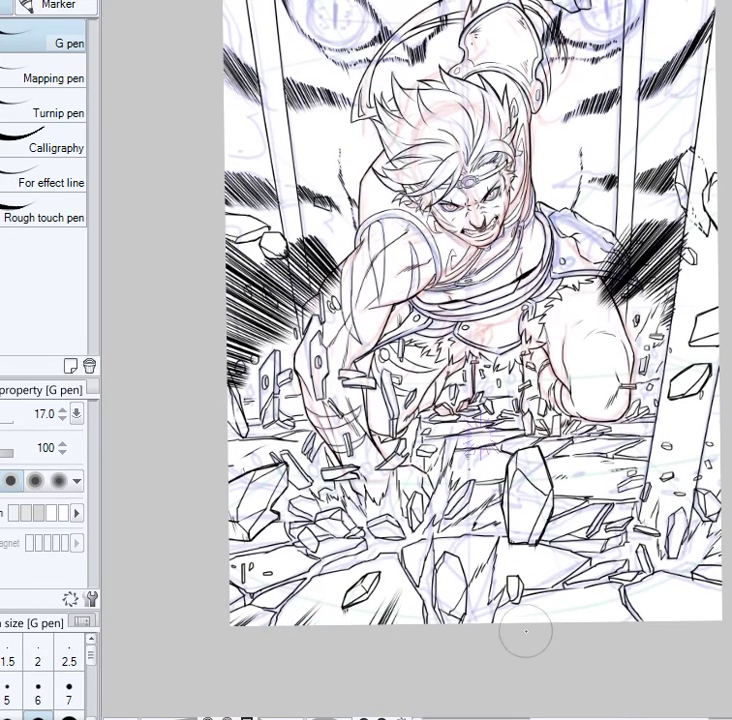
{"action": "left_click_drag", "start_coordinate": [520, 591], "coordinate": [565, 601]}
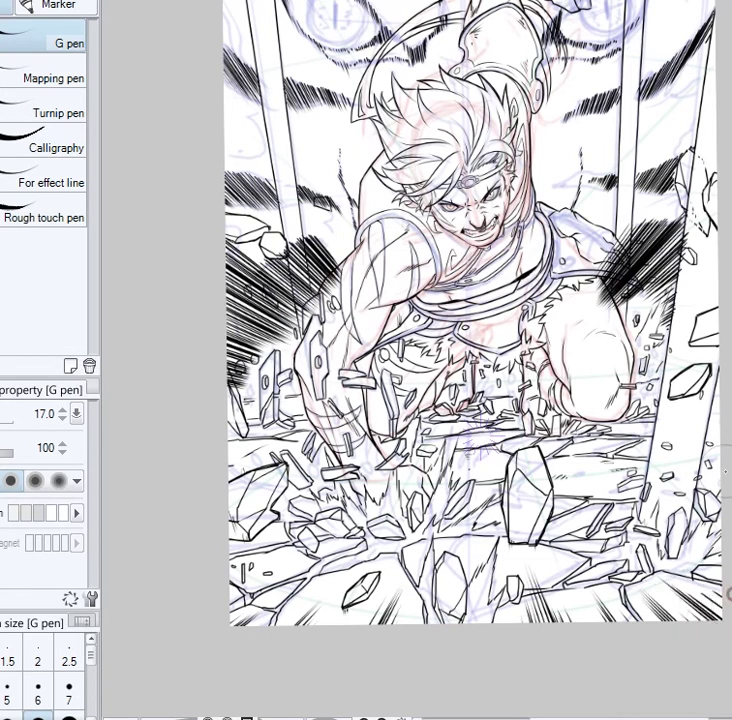
{"action": "left_click_drag", "start_coordinate": [726, 471], "coordinate": [690, 588]}
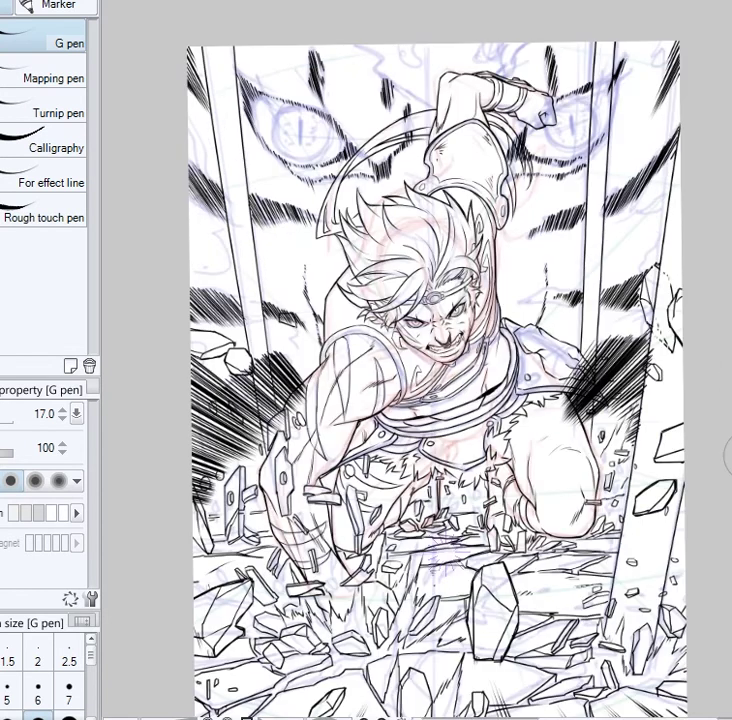
Hatch the jagged forehead markings of the beast along the page's top edge, around the raised arm
{"action": "scroll", "coordinate": [697, 148], "scroll_direction": "up", "scroll_amount": 1}
{"action": "left_click_drag", "start_coordinate": [612, 46], "coordinate": [587, 114]}
{"action": "left_click_drag", "start_coordinate": [581, 181], "coordinate": [628, 250]}
{"action": "mouse_move", "coordinate": [338, 94]}
{"action": "left_mouse_down"}
{"action": "mouse_move", "coordinate": [361, 103]}
{"action": "mouse_move", "coordinate": [353, 117]}
{"action": "mouse_move", "coordinate": [404, 154]}
{"action": "left_mouse_up"}
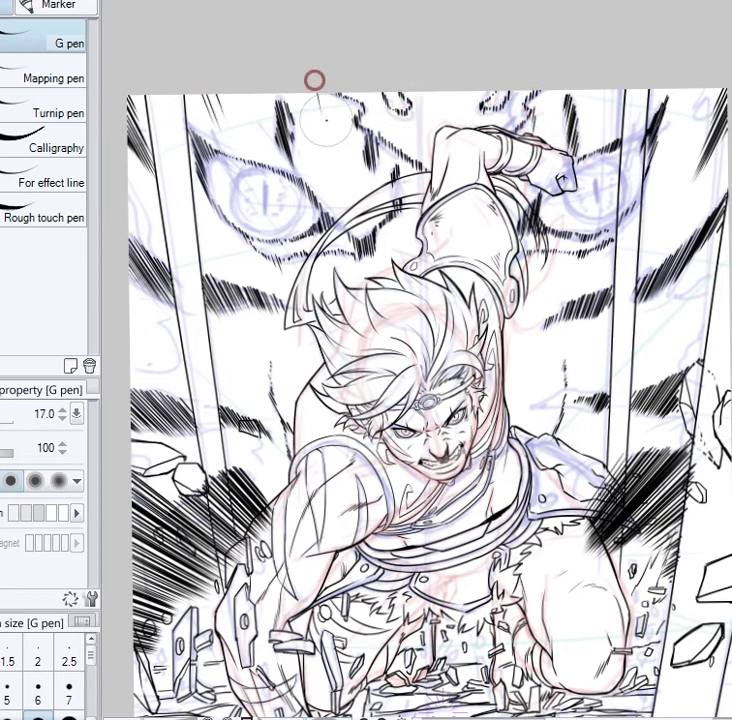
Ink the slit pupils of both beast eyes and hatch the round iris outlines
{"action": "scroll", "coordinate": [578, 388], "scroll_direction": "up", "scroll_amount": 1}
{"action": "left_click_drag", "start_coordinate": [154, 147], "coordinate": [223, 261]}
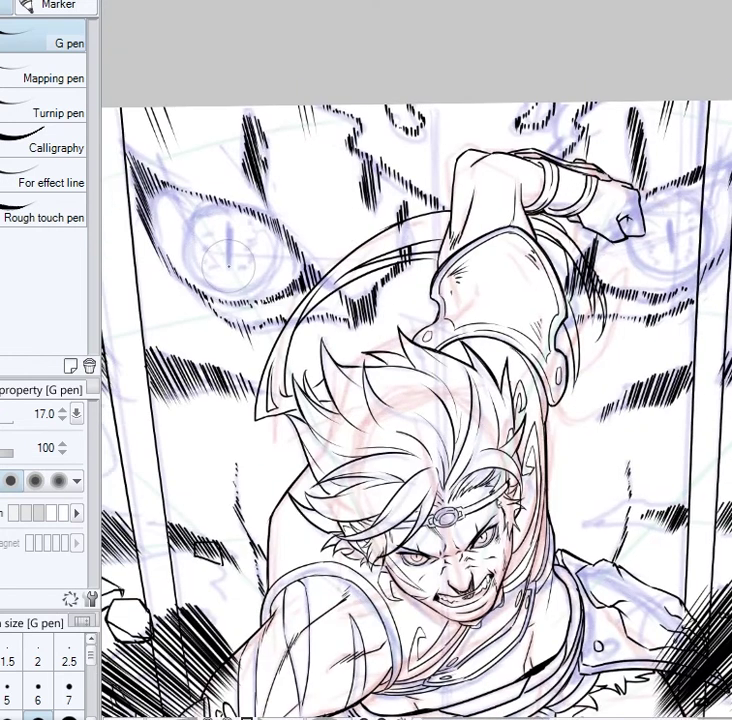
{"action": "mouse_move", "coordinate": [671, 208]}
{"action": "left_mouse_down"}
{"action": "mouse_move", "coordinate": [671, 244]}
{"action": "mouse_move", "coordinate": [668, 219]}
{"action": "left_mouse_up"}
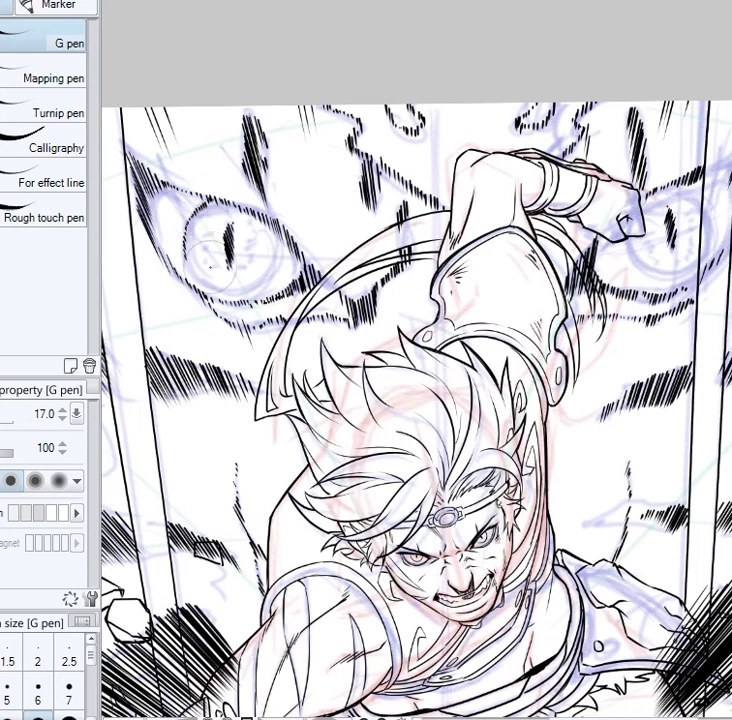
{"action": "mouse_move", "coordinate": [194, 271]}
{"action": "left_mouse_down"}
{"action": "mouse_move", "coordinate": [224, 286]}
{"action": "mouse_move", "coordinate": [248, 281]}
{"action": "mouse_move", "coordinate": [265, 263]}
{"action": "mouse_move", "coordinate": [272, 215]}
{"action": "left_mouse_up"}
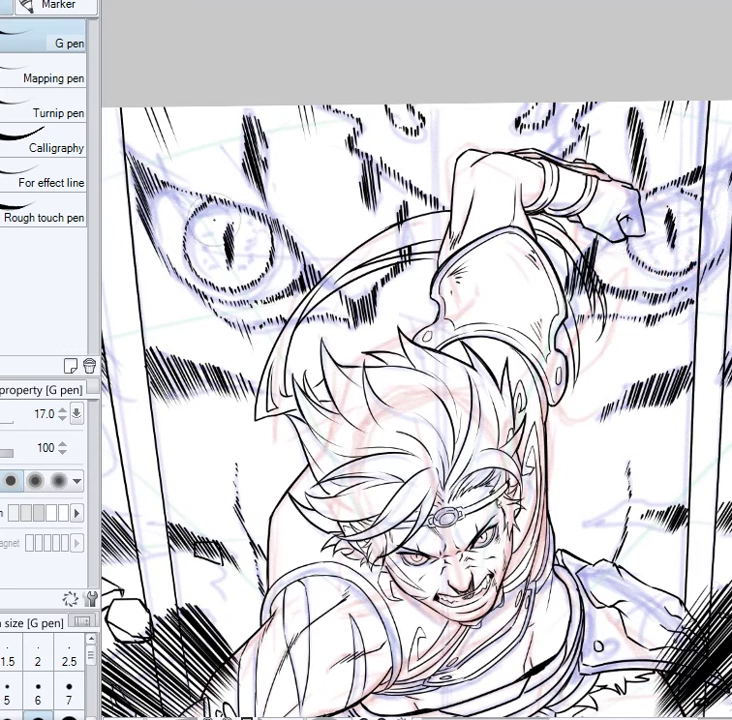
Add small ink flecks inside the irises of both beast eyes, around the slit pupils
{"action": "left_click_drag", "start_coordinate": [210, 232], "coordinate": [209, 260]}
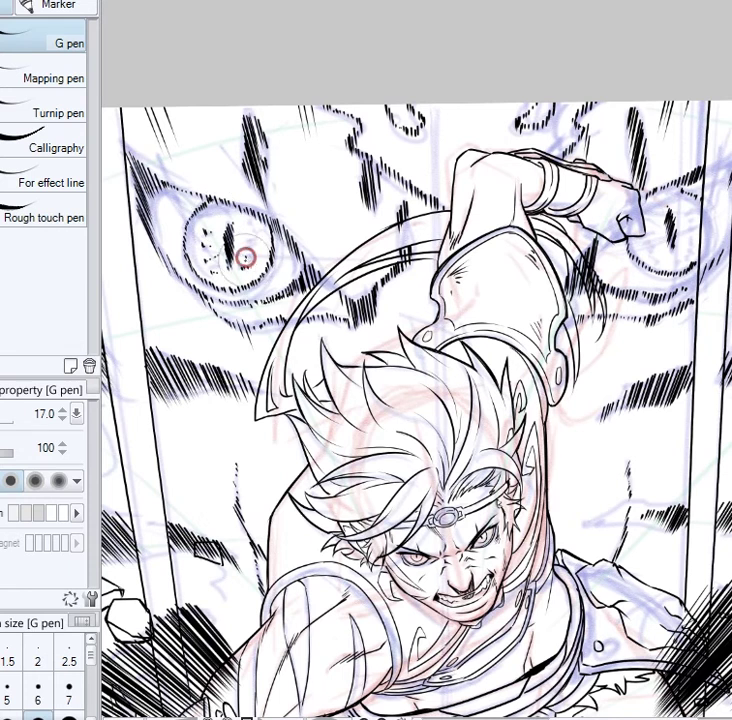
{"action": "left_click_drag", "start_coordinate": [250, 244], "coordinate": [252, 232]}
{"action": "left_click_drag", "start_coordinate": [210, 209], "coordinate": [211, 215]}
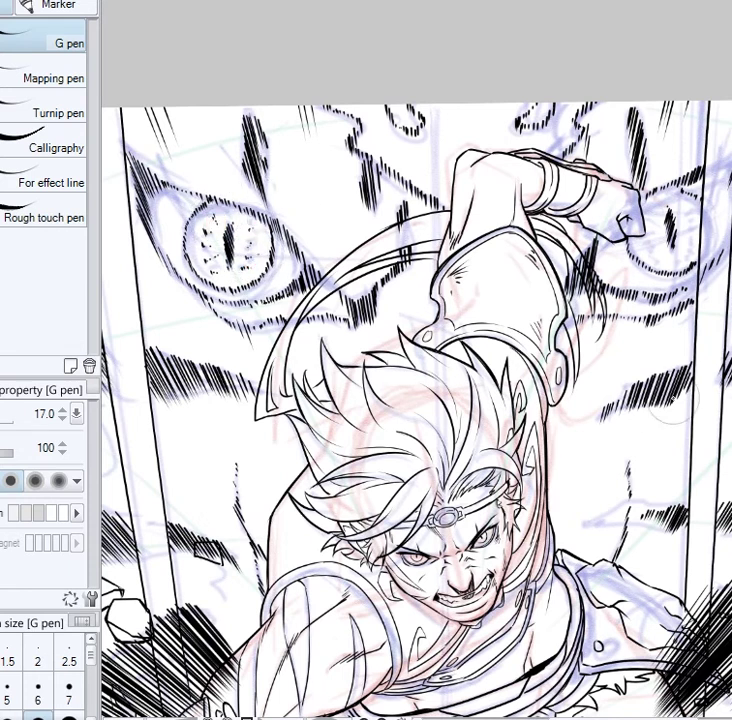
{"action": "mouse_move", "coordinate": [648, 247]}
{"action": "left_mouse_down"}
{"action": "mouse_move", "coordinate": [649, 237]}
{"action": "mouse_move", "coordinate": [655, 252]}
{"action": "left_mouse_up"}
{"action": "mouse_move", "coordinate": [682, 206]}
{"action": "left_mouse_down"}
{"action": "mouse_move", "coordinate": [686, 239]}
{"action": "mouse_move", "coordinate": [680, 205]}
{"action": "left_mouse_up"}
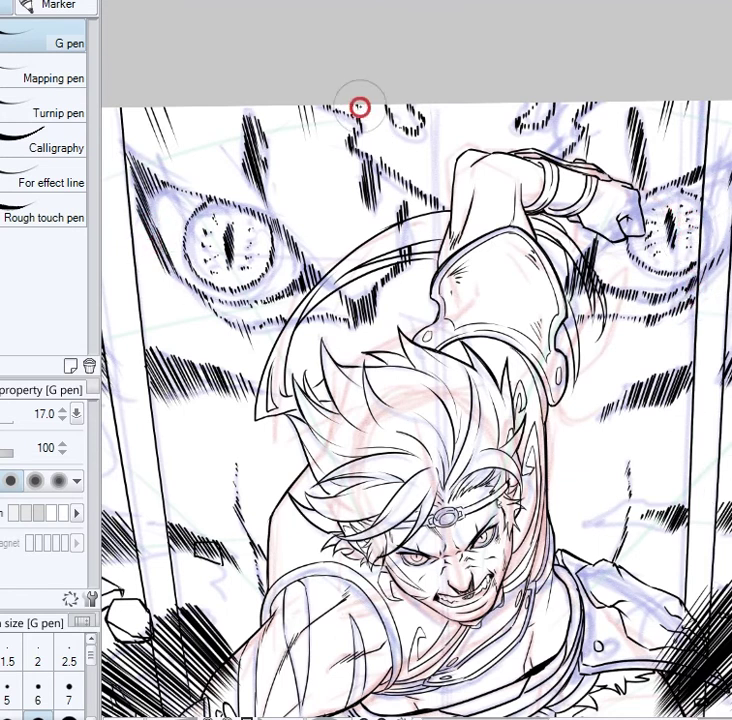
Ink a row of short dashes along the jagged forehead marking of the beast, between its eye and the raised arm
{"action": "mouse_move", "coordinate": [364, 141]}
{"action": "left_mouse_down"}
{"action": "mouse_move", "coordinate": [433, 176]}
{"action": "mouse_move", "coordinate": [446, 192]}
{"action": "left_mouse_up"}
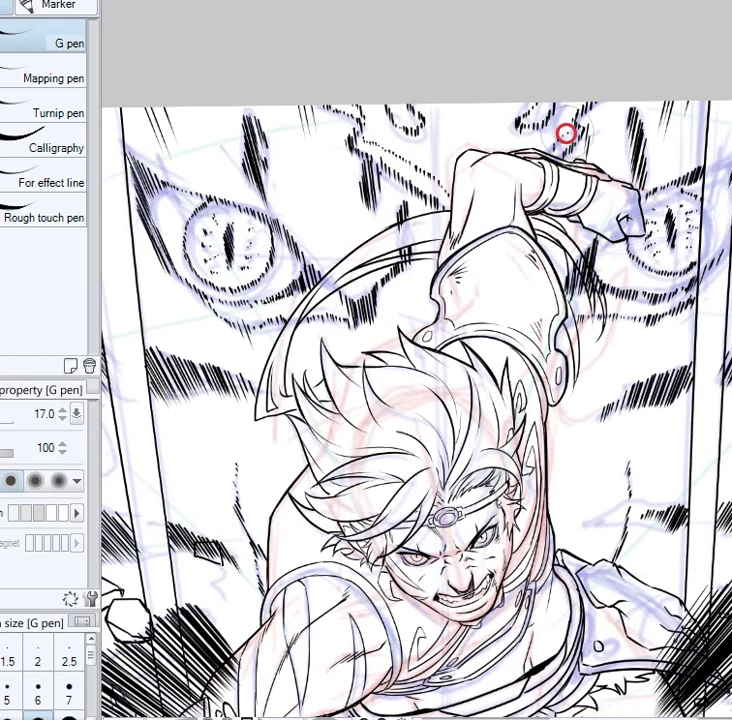
{"action": "scroll", "coordinate": [731, 495], "scroll_direction": "down", "scroll_amount": 3}
{"action": "left_click_drag", "start_coordinate": [731, 622], "coordinate": [702, 495]}
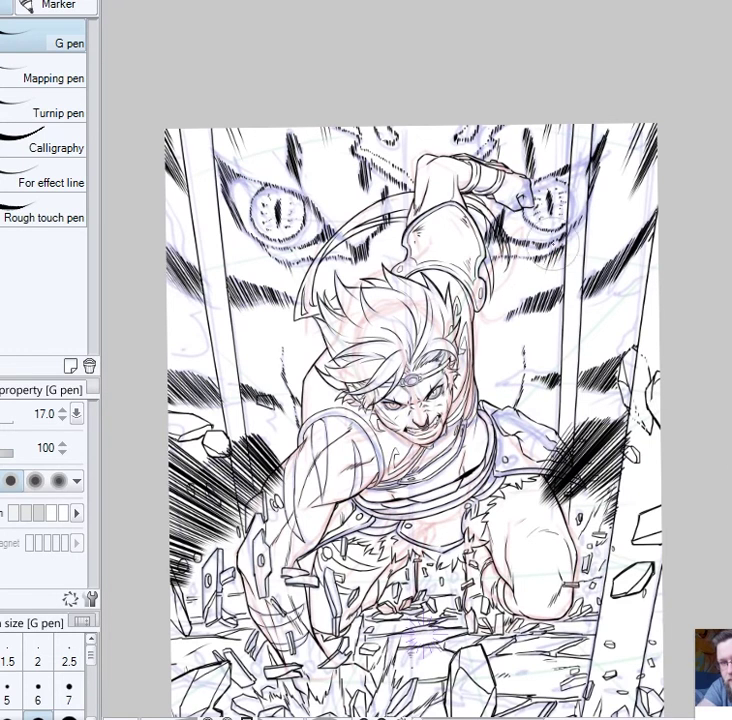
{"action": "scroll", "coordinate": [248, 158], "scroll_direction": "up", "scroll_amount": 2}
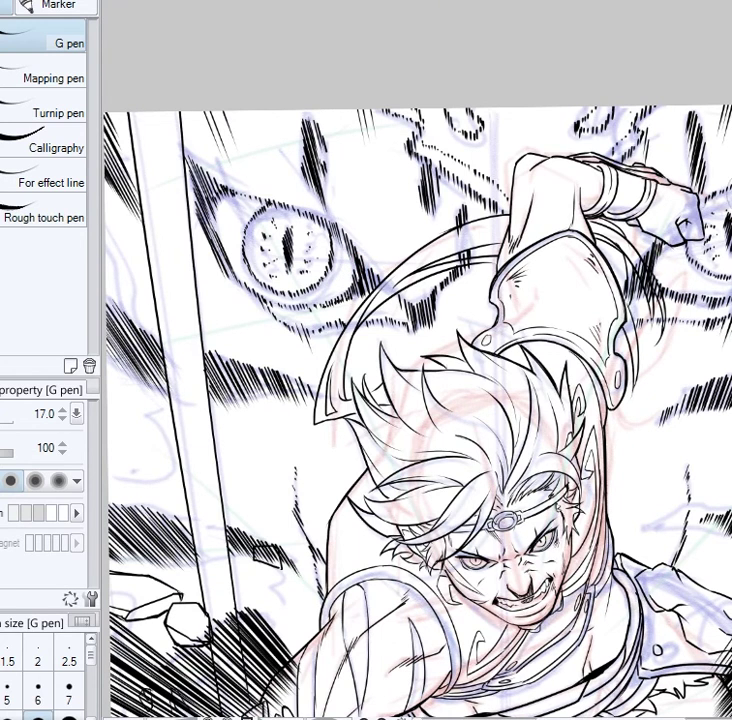
{"action": "scroll", "coordinate": [485, 335], "scroll_direction": "down", "scroll_amount": 2}
{"action": "left_click_drag", "start_coordinate": [712, 492], "coordinate": [643, 309]}
{"action": "left_click_drag", "start_coordinate": [701, 566], "coordinate": [697, 592]}
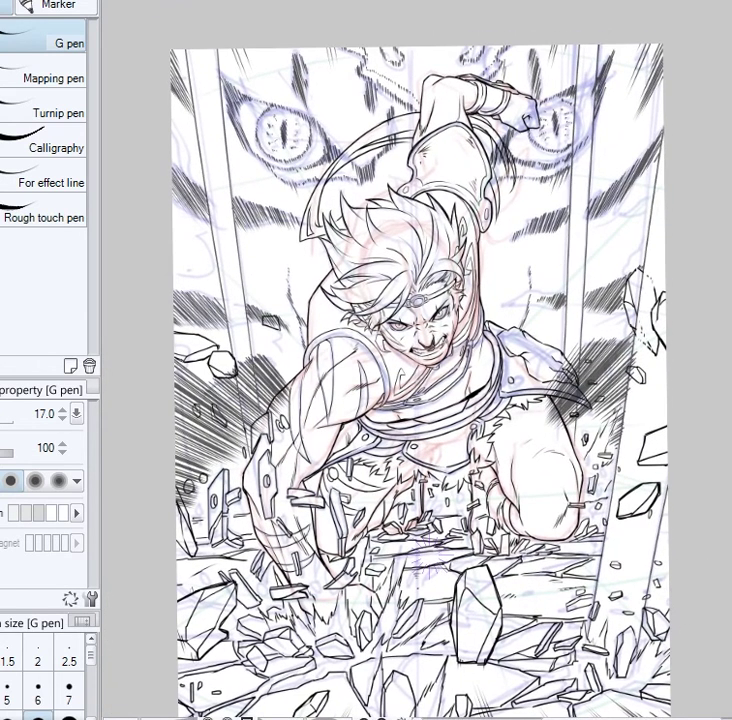
Erase a thin halo in the background hatching along the outline of the fighter's planted arm with the Rough eraser
{"action": "key", "text": "e"}
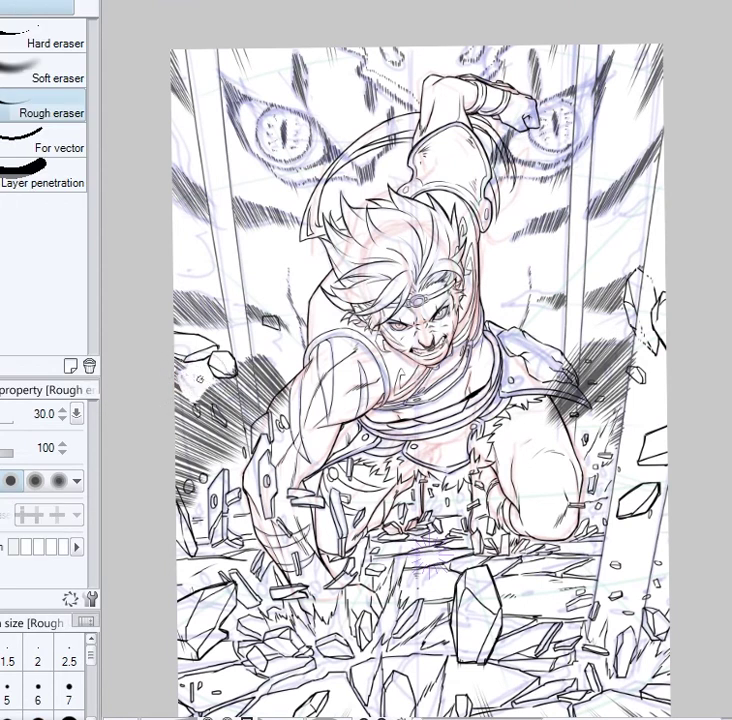
{"action": "left_click_drag", "start_coordinate": [238, 352], "coordinate": [248, 415]}
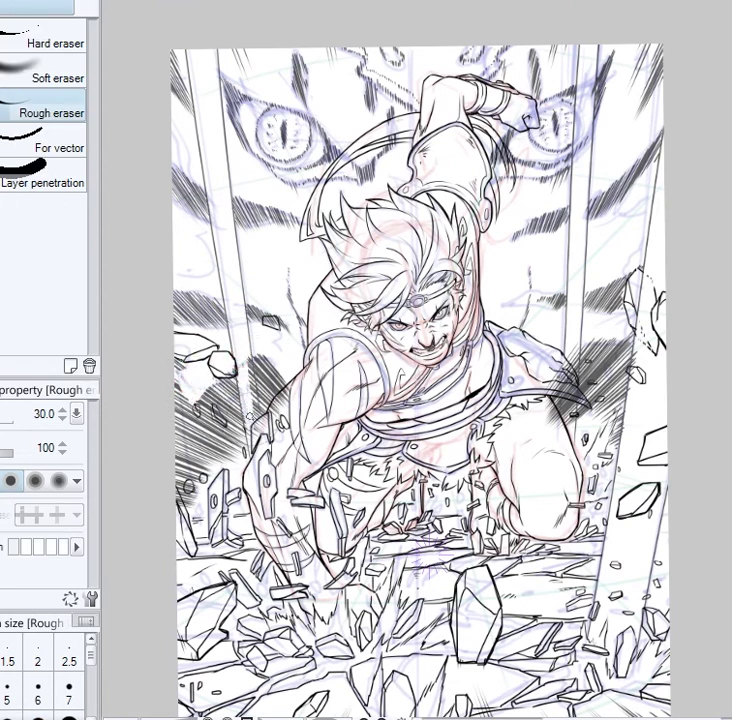
{"action": "key", "text": "ctrl+z"}
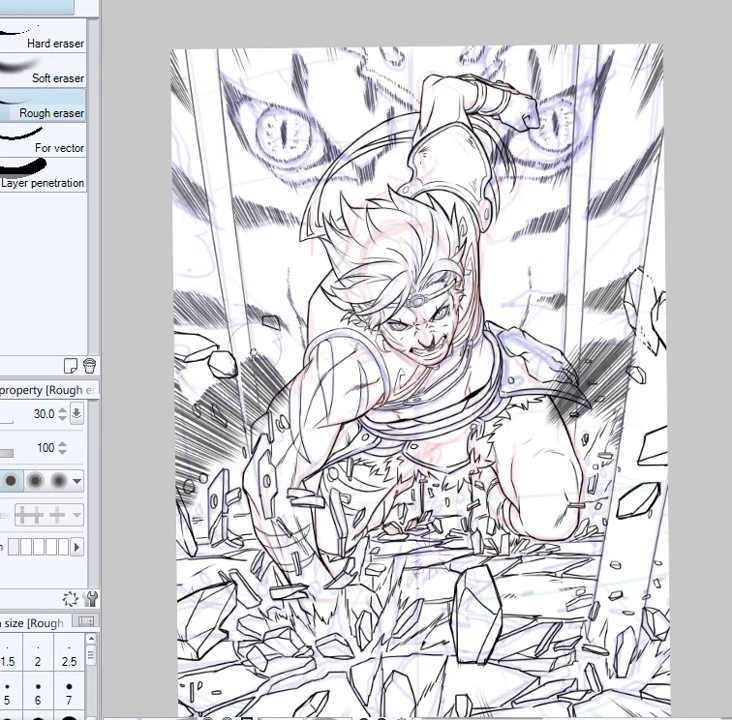
{"action": "left_click", "coordinate": [731, 400]}
{"action": "left_click", "coordinate": [731, 400]}
{"action": "left_click", "coordinate": [731, 400]}
{"action": "left_click", "coordinate": [731, 400]}
{"action": "scroll", "coordinate": [158, 210], "scroll_direction": "down", "scroll_amount": 1}
{"action": "scroll", "coordinate": [193, 353], "scroll_direction": "up", "scroll_amount": 4}
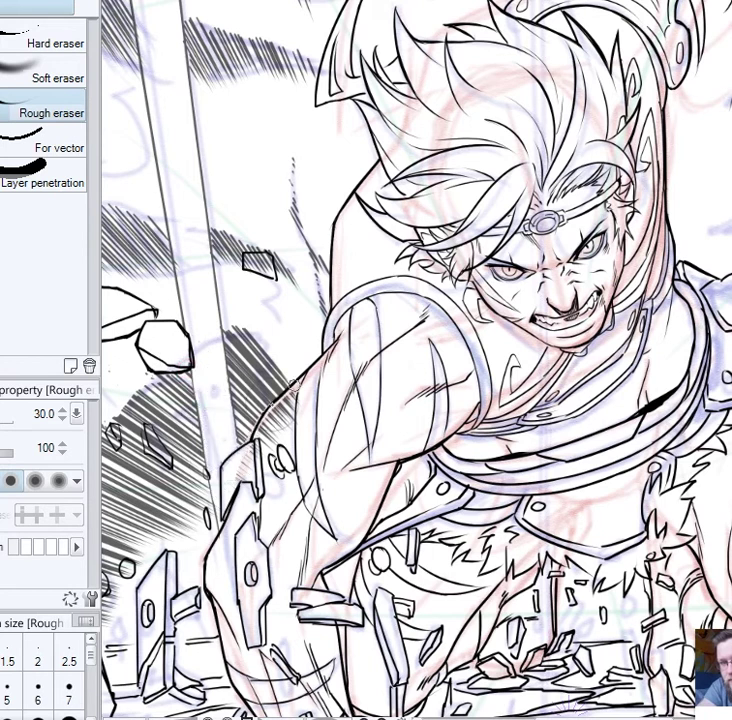
{"action": "left_click_drag", "start_coordinate": [284, 395], "coordinate": [240, 426]}
Set the eraser size to 60 and clear white halos in the hatching around the floating debris beside the planted arm
{"action": "key", "text": "bracketright"}
{"action": "key", "text": "bracketright"}
{"action": "key", "text": "bracketright"}
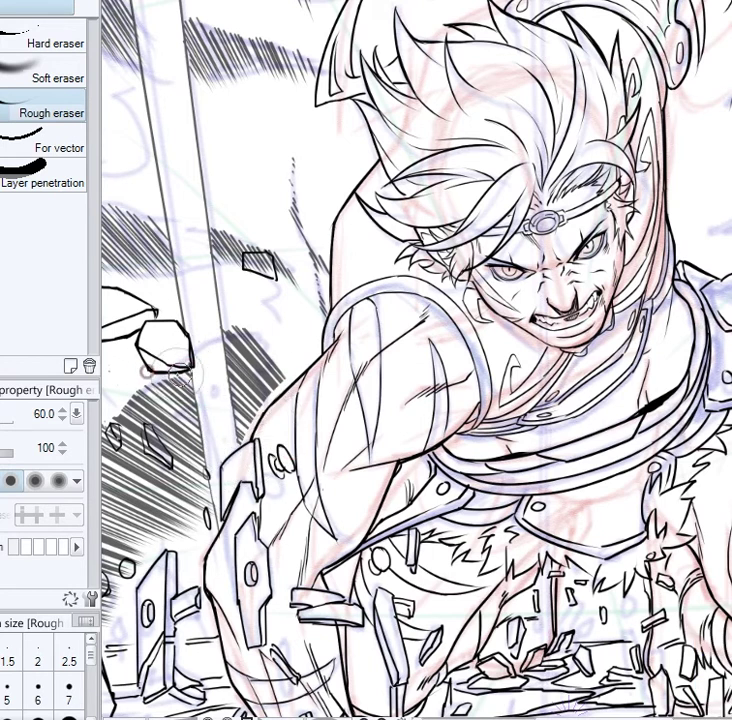
{"action": "left_click_drag", "start_coordinate": [146, 371], "coordinate": [350, 375]}
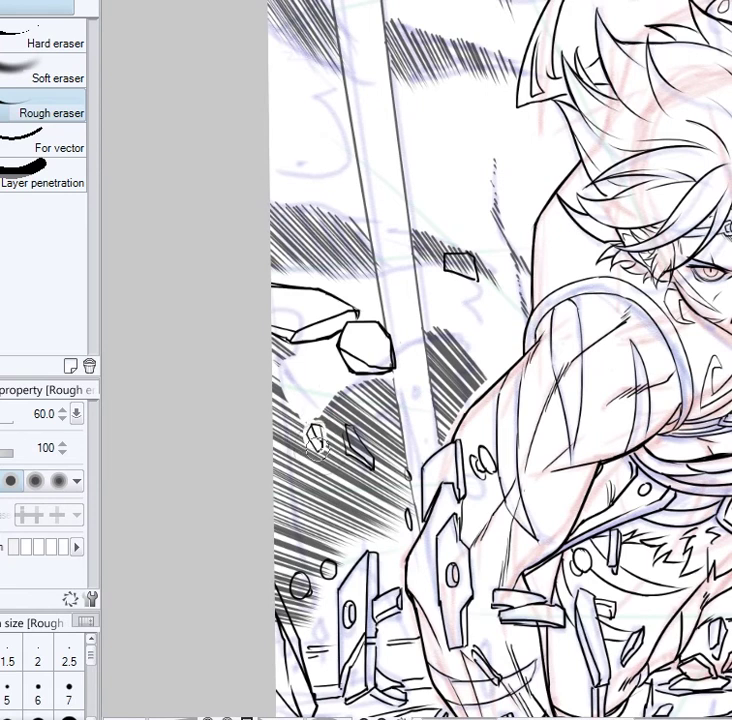
{"action": "left_click_drag", "start_coordinate": [418, 513], "coordinate": [408, 388]}
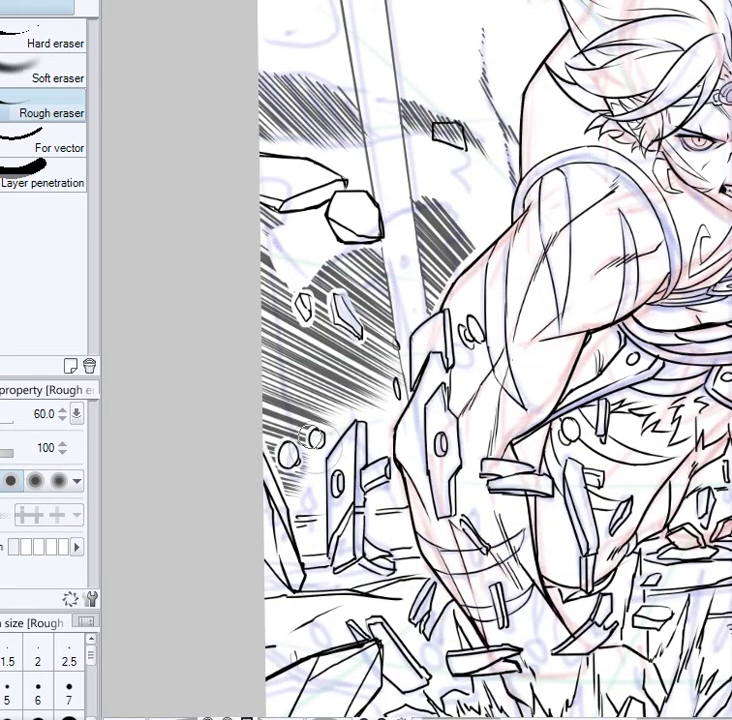
{"action": "scroll", "coordinate": [383, 344], "scroll_direction": "up", "scroll_amount": 4}
{"action": "left_click_drag", "start_coordinate": [427, 333], "coordinate": [412, 349]}
{"action": "left_click_drag", "start_coordinate": [442, 209], "coordinate": [409, 382]}
{"action": "mouse_move", "coordinate": [676, 369]}
{"action": "left_mouse_down"}
{"action": "mouse_move", "coordinate": [522, 310]}
{"action": "mouse_move", "coordinate": [427, 258]}
{"action": "left_mouse_up"}
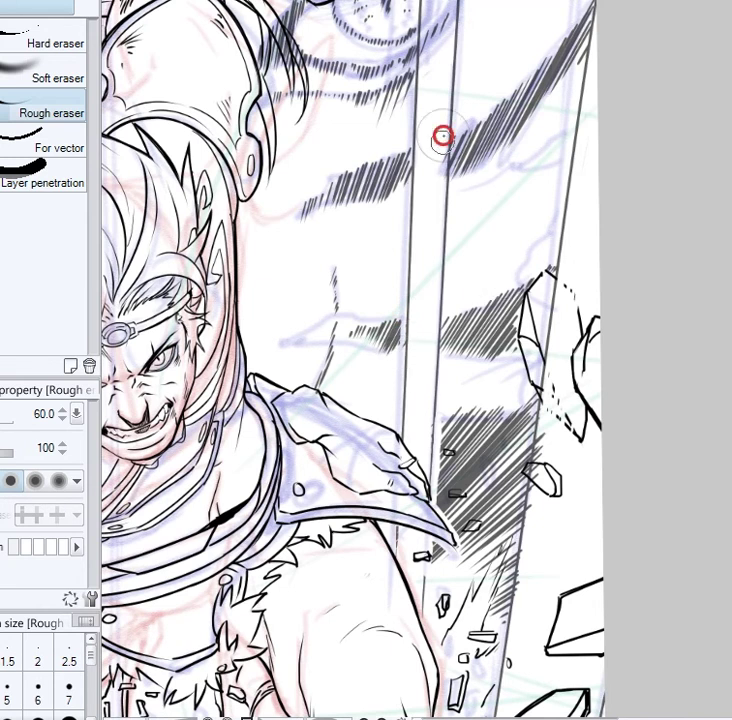
Erase white halos in the hatching around the small debris beside the pointed hip armor and the pillar
{"action": "scroll", "coordinate": [420, 190], "scroll_direction": "up", "scroll_amount": 3}
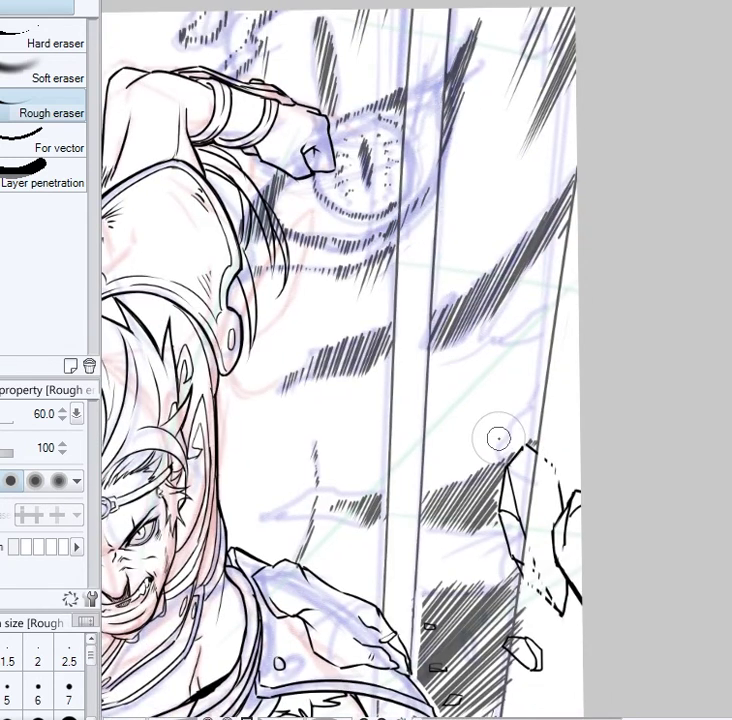
{"action": "left_click_drag", "start_coordinate": [511, 478], "coordinate": [571, 374]}
{"action": "left_click_drag", "start_coordinate": [601, 501], "coordinate": [628, 354]}
{"action": "left_click_drag", "start_coordinate": [607, 344], "coordinate": [593, 449]}
{"action": "left_click_drag", "start_coordinate": [509, 363], "coordinate": [511, 376]}
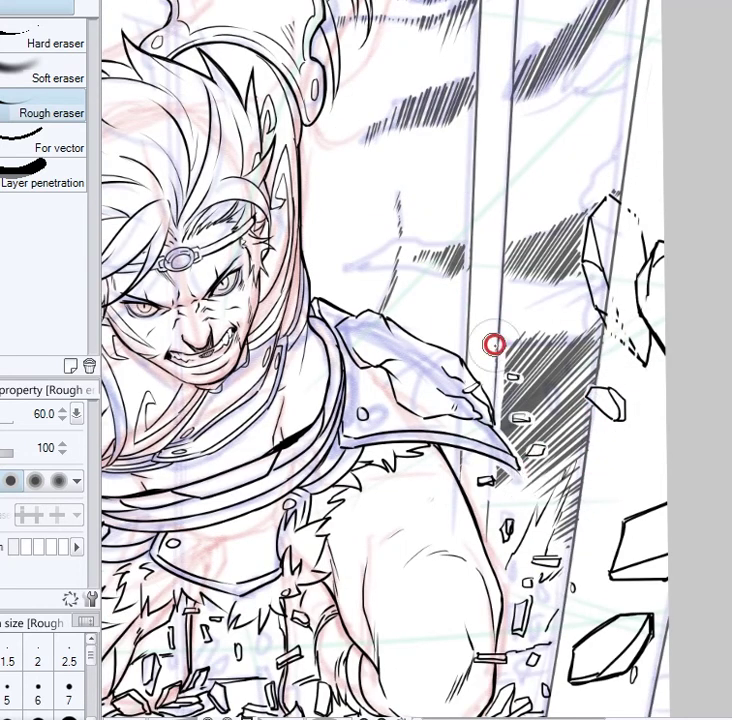
{"action": "scroll", "coordinate": [571, 313], "scroll_direction": "down", "scroll_amount": 3}
{"action": "left_click_drag", "start_coordinate": [588, 305], "coordinate": [568, 345]}
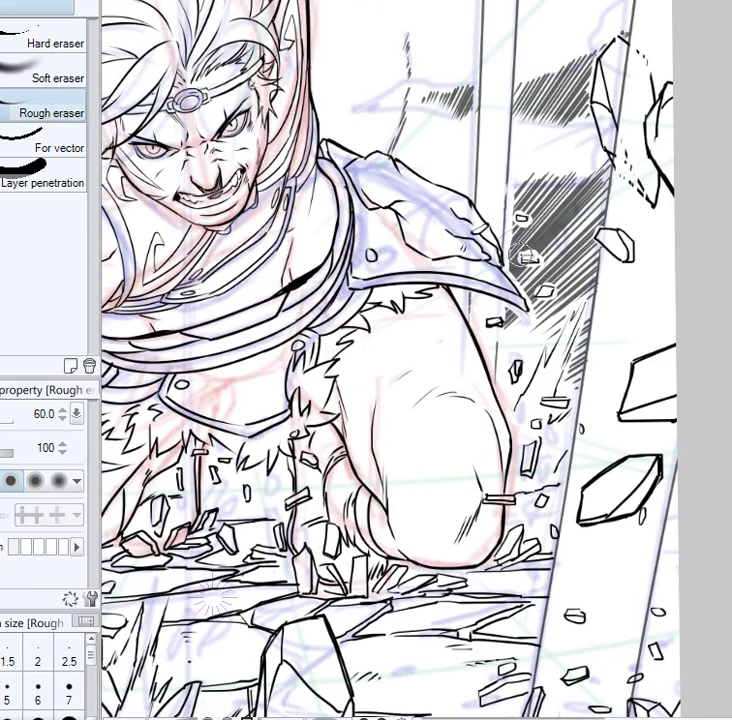
{"action": "scroll", "coordinate": [718, 525], "scroll_direction": "down", "scroll_amount": 2}
{"action": "left_click_drag", "start_coordinate": [726, 571], "coordinate": [715, 521]}
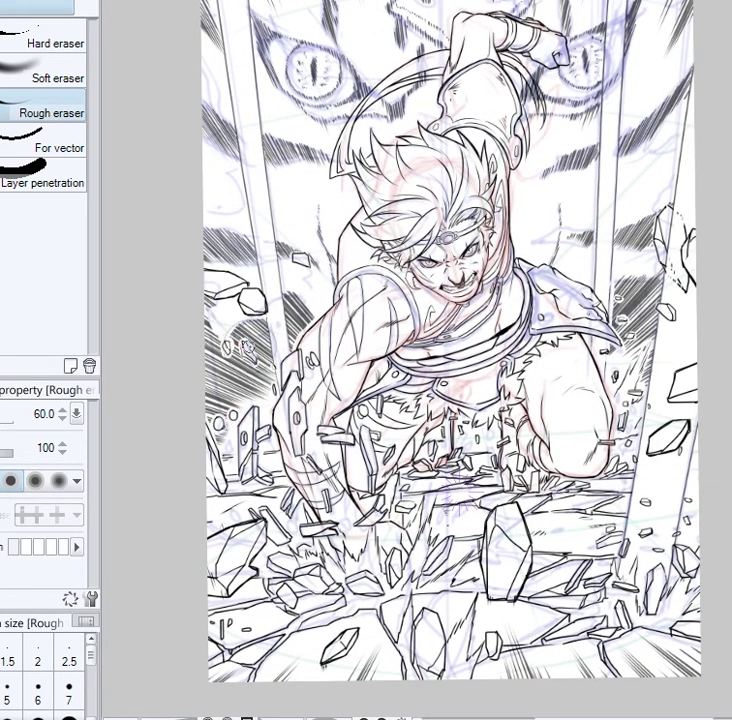
{"action": "scroll", "coordinate": [583, 567], "scroll_direction": "down", "scroll_amount": 2}
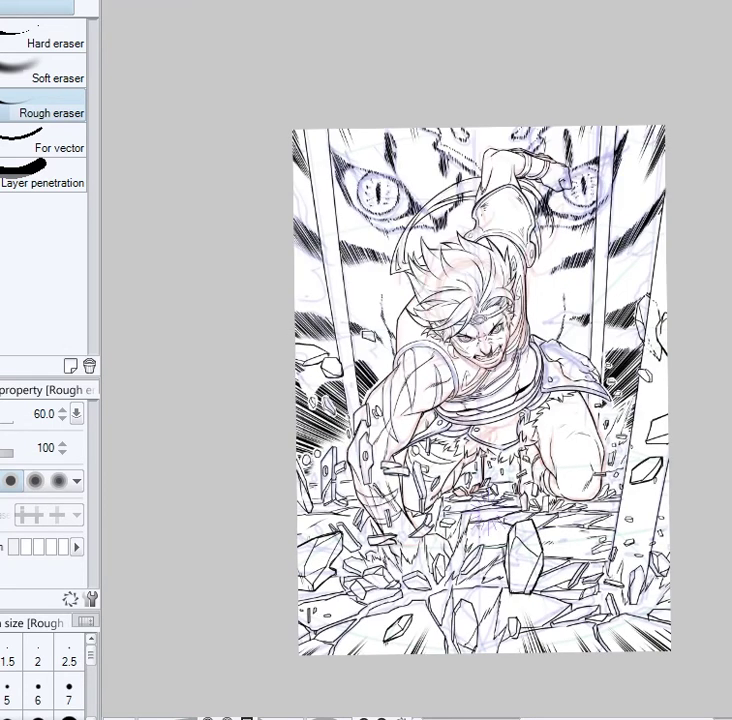
{"action": "left_click_drag", "start_coordinate": [691, 610], "coordinate": [672, 583]}
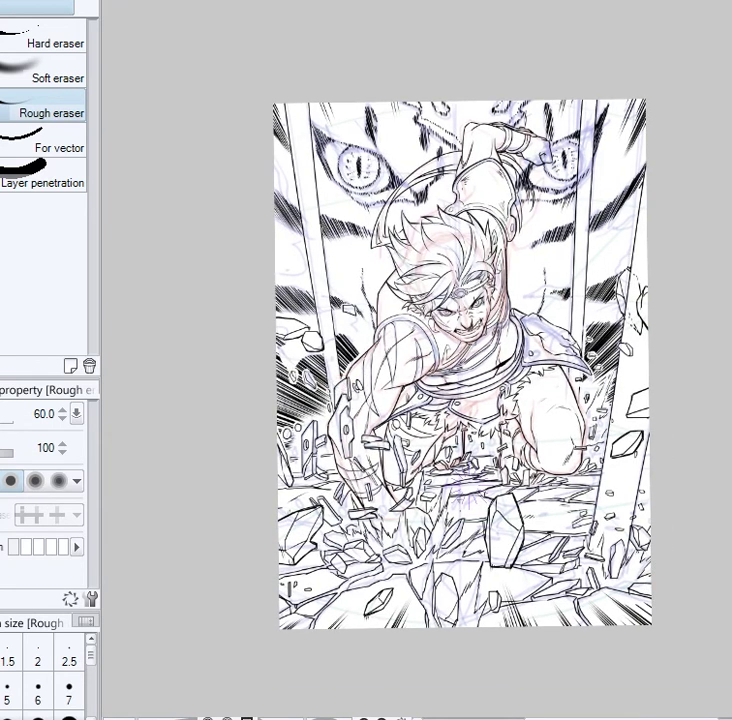
Hatch the shadow sides of the large upright foreground rock, the shard at the page's lower edge and the rock beside the planted fist with the G pen
{"action": "key", "text": "p"}
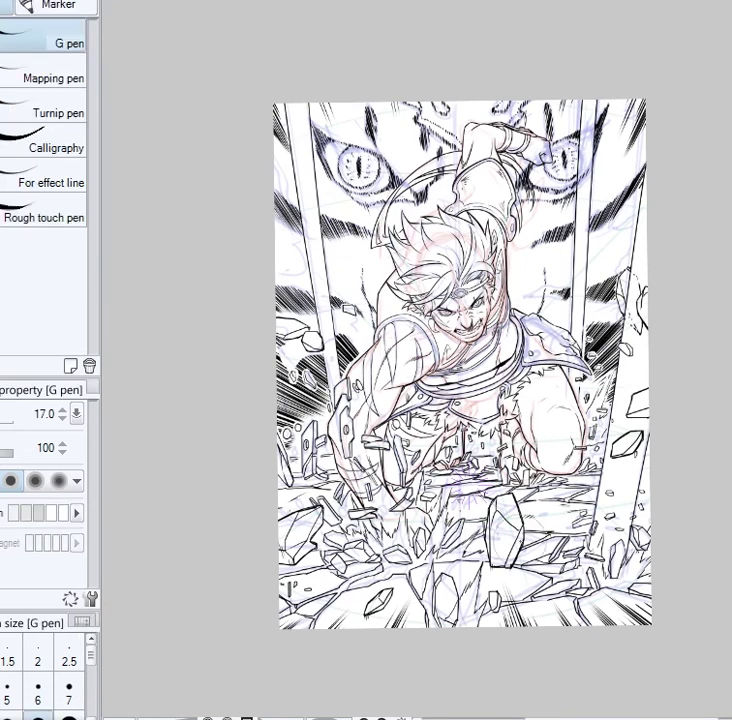
{"action": "scroll", "coordinate": [470, 510], "scroll_direction": "up", "scroll_amount": 2}
{"action": "left_click_drag", "start_coordinate": [477, 594], "coordinate": [480, 521]}
{"action": "left_click_drag", "start_coordinate": [507, 588], "coordinate": [478, 518]}
{"action": "left_click_drag", "start_coordinate": [520, 562], "coordinate": [491, 508]}
{"action": "left_click_drag", "start_coordinate": [490, 597], "coordinate": [471, 546]}
{"action": "mouse_move", "coordinate": [408, 685]}
{"action": "left_mouse_down"}
{"action": "mouse_move", "coordinate": [446, 547]}
{"action": "mouse_move", "coordinate": [432, 542]}
{"action": "left_mouse_up"}
{"action": "mouse_move", "coordinate": [439, 556]}
{"action": "left_mouse_down"}
{"action": "mouse_move", "coordinate": [438, 548]}
{"action": "mouse_move", "coordinate": [453, 543]}
{"action": "left_mouse_up"}
{"action": "left_click_drag", "start_coordinate": [195, 428], "coordinate": [163, 441]}
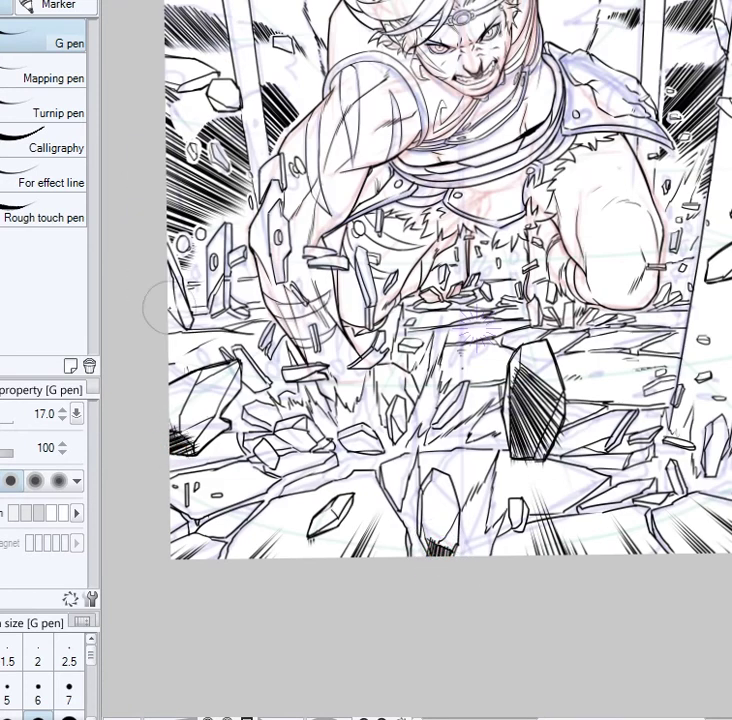
Hatch the shards at the page's side edge and below the pillar base, and extend the shading on the rock beside the fist
{"action": "left_click_drag", "start_coordinate": [170, 267], "coordinate": [170, 312]}
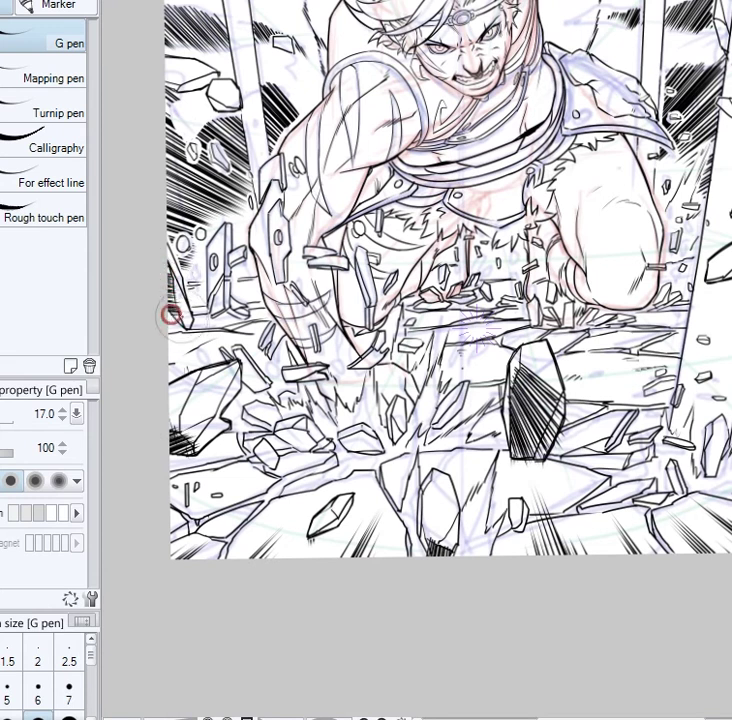
{"action": "left_click_drag", "start_coordinate": [688, 297], "coordinate": [679, 328]}
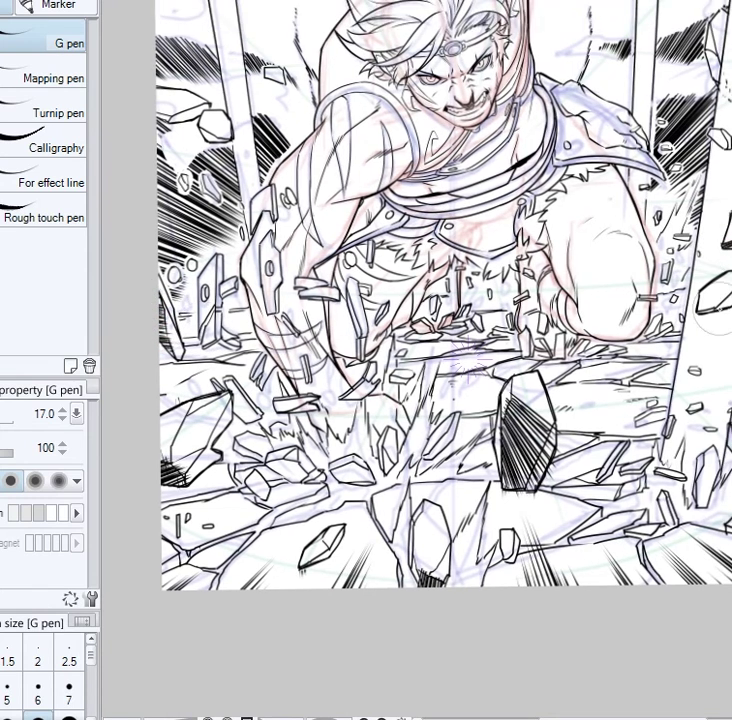
{"action": "left_click_drag", "start_coordinate": [417, 162], "coordinate": [413, 198]}
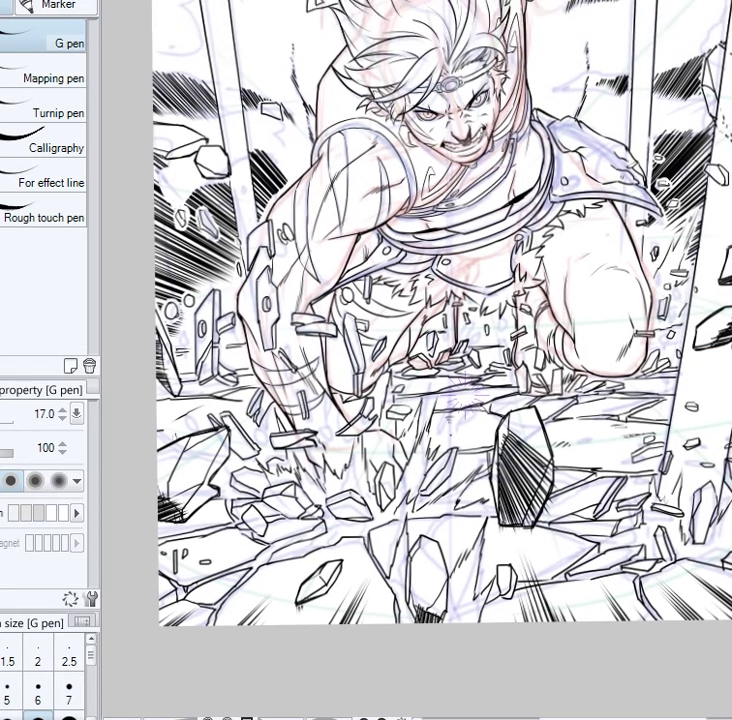
{"action": "left_click_drag", "start_coordinate": [697, 542], "coordinate": [703, 493]}
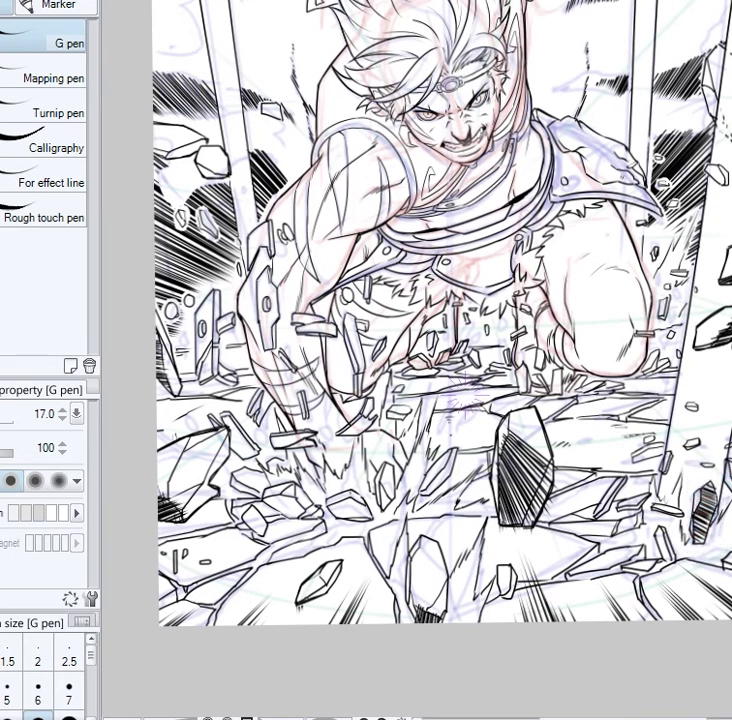
{"action": "left_click_drag", "start_coordinate": [176, 503], "coordinate": [204, 487]}
Cut small highlights into the hatched shading of the foreground rocks with the Rough eraser
{"action": "key", "text": "e"}
{"action": "left_click_drag", "start_coordinate": [510, 532], "coordinate": [522, 500]}
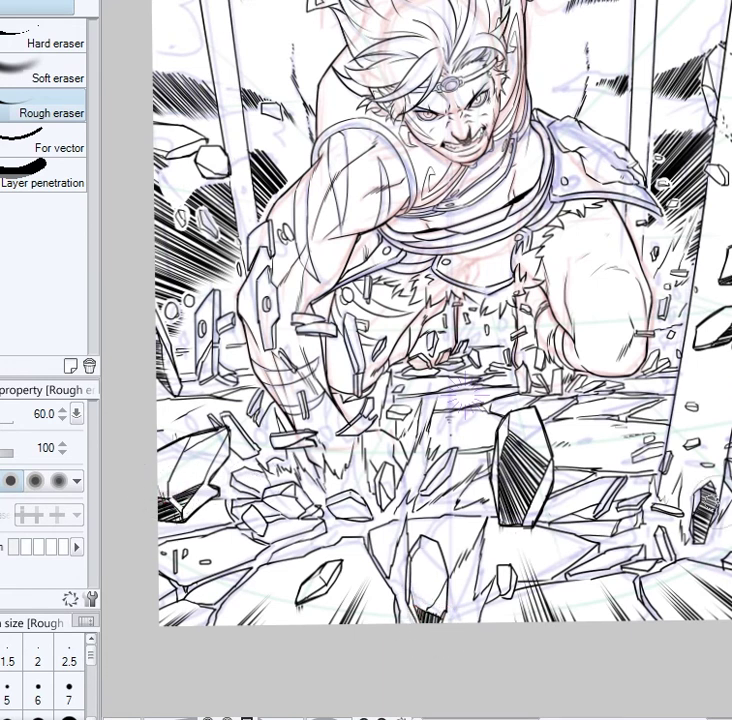
{"action": "scroll", "coordinate": [440, 360], "scroll_direction": "down", "scroll_amount": 3}
{"action": "scroll", "coordinate": [440, 360], "scroll_direction": "up", "scroll_amount": 6}
{"action": "scroll", "coordinate": [440, 360], "scroll_direction": "down", "scroll_amount": 1}
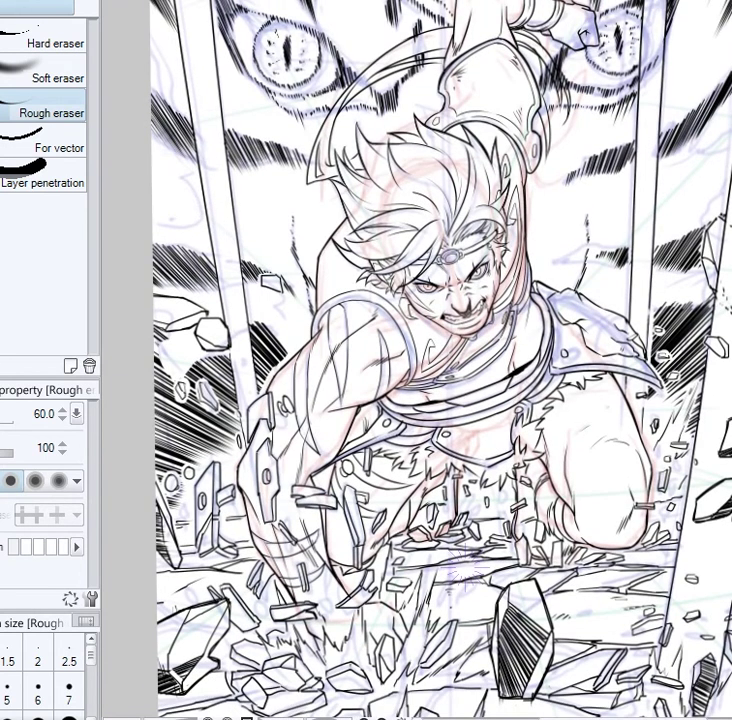
Fill the curved stripe markings on the upper part of the planted arm with G pen hatching
{"action": "key", "text": "p"}
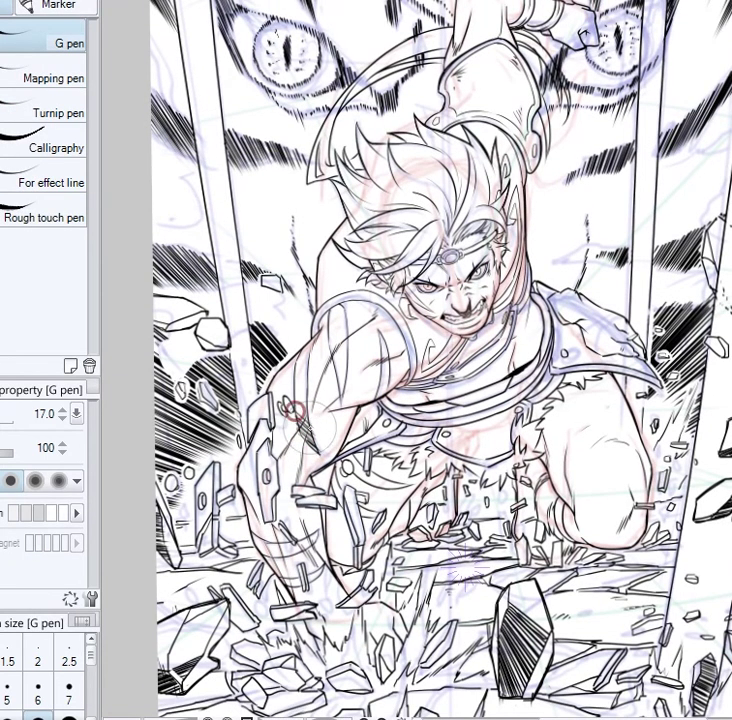
{"action": "mouse_move", "coordinate": [294, 377]}
{"action": "left_mouse_down"}
{"action": "mouse_move", "coordinate": [303, 402]}
{"action": "mouse_move", "coordinate": [304, 379]}
{"action": "mouse_move", "coordinate": [333, 366]}
{"action": "mouse_move", "coordinate": [342, 397]}
{"action": "mouse_move", "coordinate": [325, 325]}
{"action": "mouse_move", "coordinate": [340, 303]}
{"action": "left_mouse_up"}
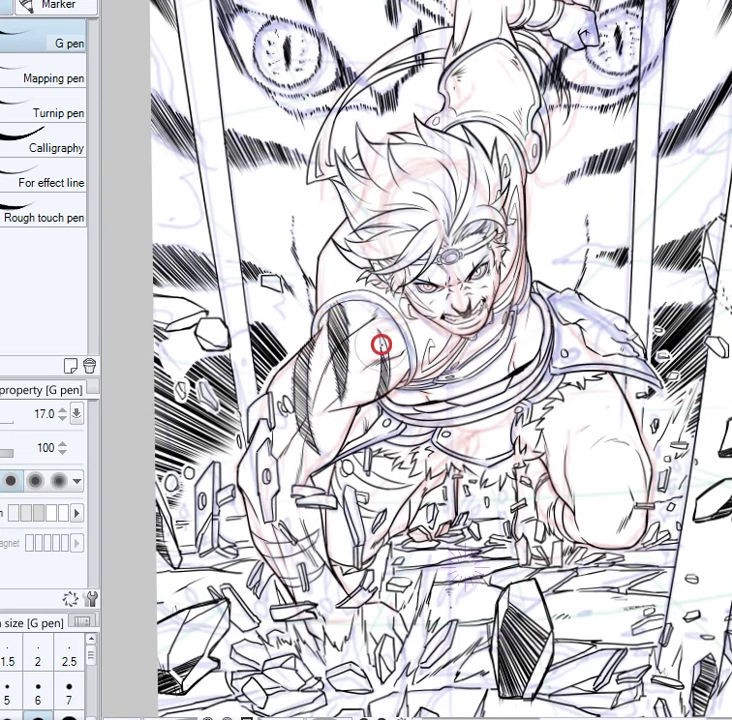
{"action": "scroll", "coordinate": [505, 590], "scroll_direction": "up", "scroll_amount": 3}
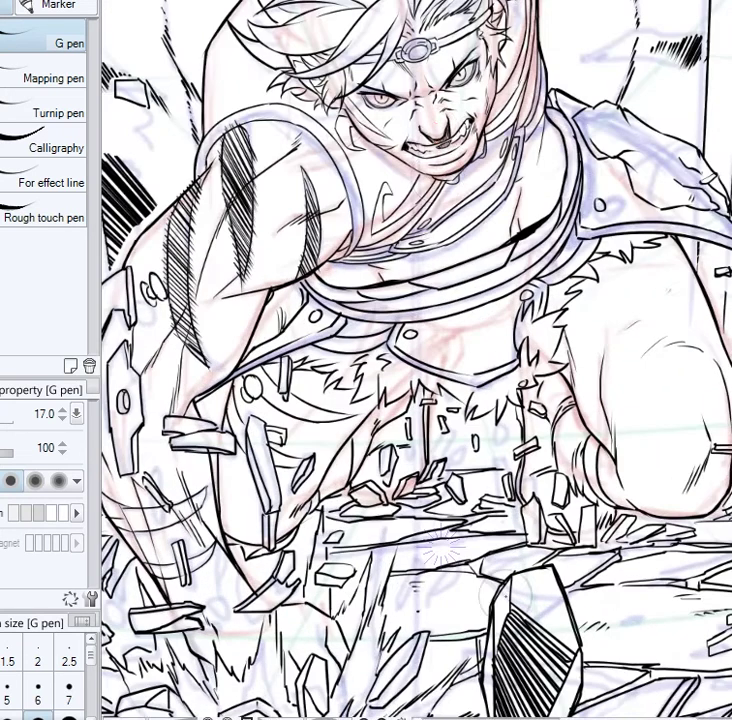
{"action": "left_click_drag", "start_coordinate": [338, 96], "coordinate": [361, 237]}
{"action": "scroll", "coordinate": [415, 212], "scroll_direction": "up", "scroll_amount": 4}
{"action": "key", "text": "ctrl+z"}
{"action": "key", "text": "ctrl+z"}
{"action": "key", "text": "ctrl+z"}
{"action": "key", "text": "ctrl+z"}
Set the pen size to 10 and hatch the shadow along the fighter's outer cheek below the shaded eye
{"action": "key", "text": "bracketleft"}
{"action": "key", "text": "bracketleft"}
{"action": "key", "text": "bracketleft"}
{"action": "mouse_move", "coordinate": [305, 261]}
{"action": "left_mouse_down"}
{"action": "mouse_move", "coordinate": [319, 312]}
{"action": "mouse_move", "coordinate": [325, 281]}
{"action": "mouse_move", "coordinate": [387, 340]}
{"action": "mouse_move", "coordinate": [380, 346]}
{"action": "mouse_move", "coordinate": [389, 377]}
{"action": "left_mouse_up"}
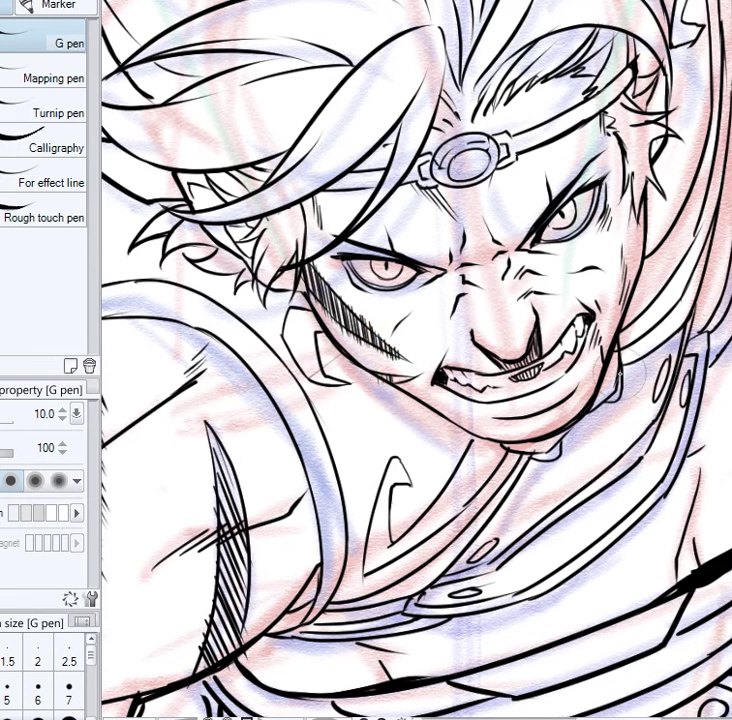
Hatch the shaded eye and its socket, the inner cheek, and the temple and forehead beneath the hair
{"action": "mouse_move", "coordinate": [300, 235]}
{"action": "left_mouse_down"}
{"action": "mouse_move", "coordinate": [380, 268]}
{"action": "mouse_move", "coordinate": [405, 262]}
{"action": "mouse_move", "coordinate": [425, 268]}
{"action": "left_mouse_up"}
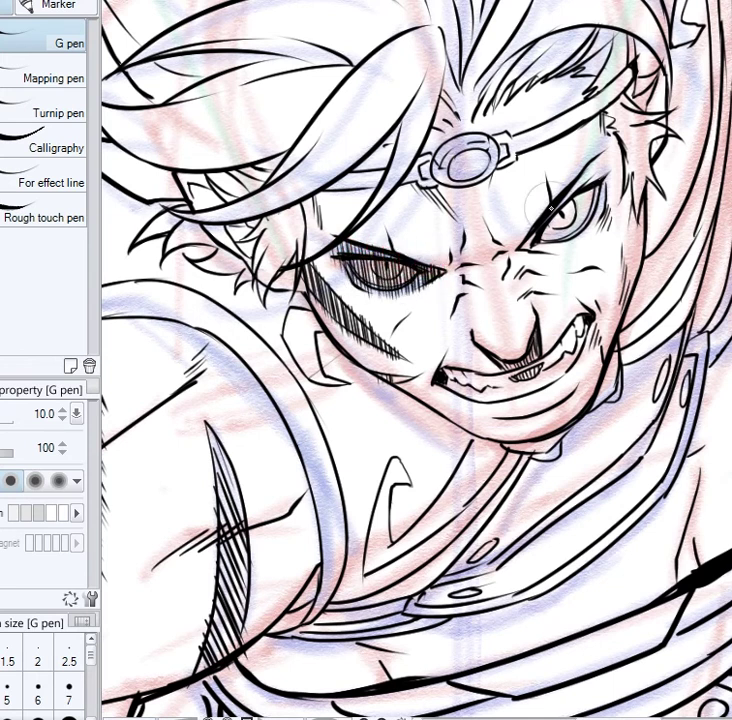
{"action": "mouse_move", "coordinate": [391, 316]}
{"action": "left_mouse_down"}
{"action": "mouse_move", "coordinate": [404, 289]}
{"action": "mouse_move", "coordinate": [441, 288]}
{"action": "left_mouse_up"}
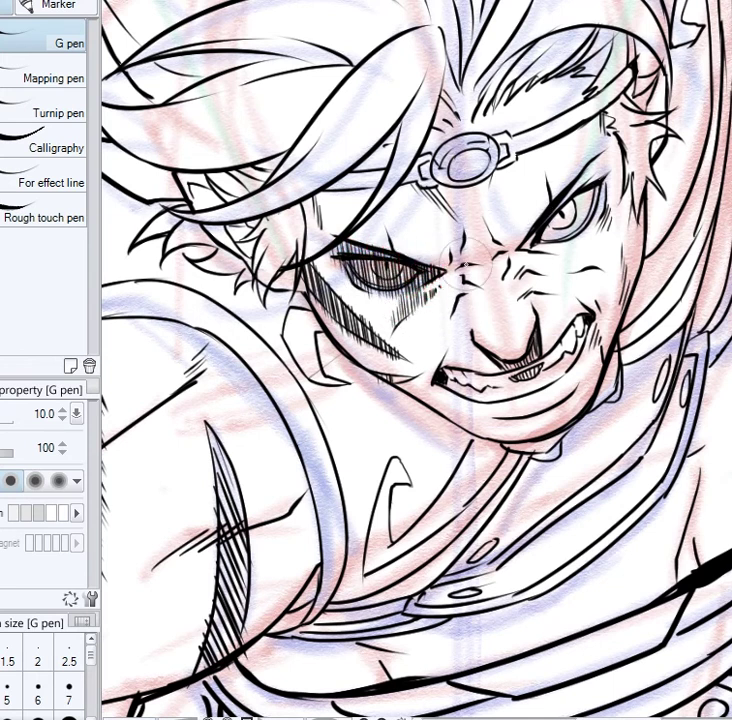
{"action": "mouse_move", "coordinate": [312, 235]}
{"action": "left_mouse_down"}
{"action": "mouse_move", "coordinate": [315, 200]}
{"action": "mouse_move", "coordinate": [320, 215]}
{"action": "mouse_move", "coordinate": [327, 191]}
{"action": "mouse_move", "coordinate": [340, 190]}
{"action": "left_mouse_up"}
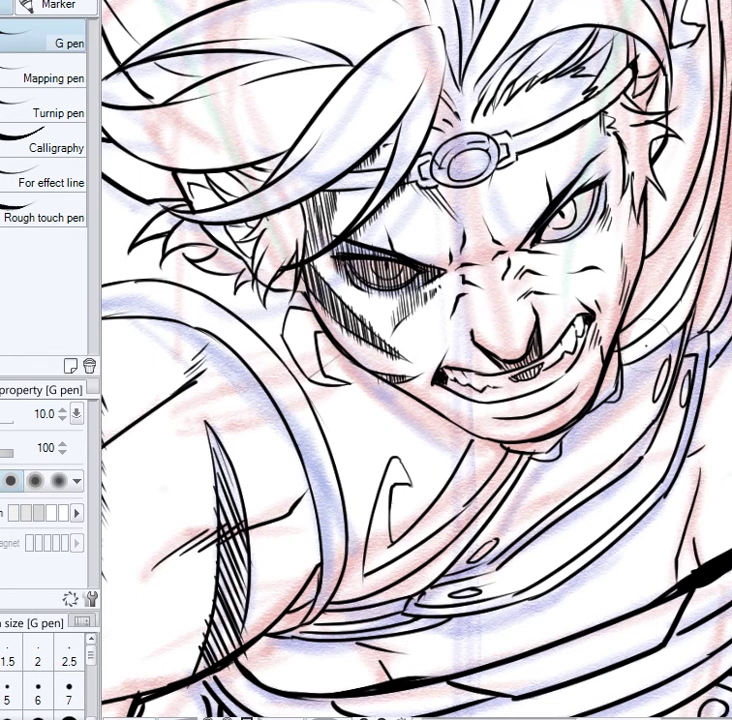
{"action": "scroll", "coordinate": [390, 116], "scroll_direction": "down", "scroll_amount": 5}
{"action": "scroll", "coordinate": [390, 116], "scroll_direction": "up", "scroll_amount": 3}
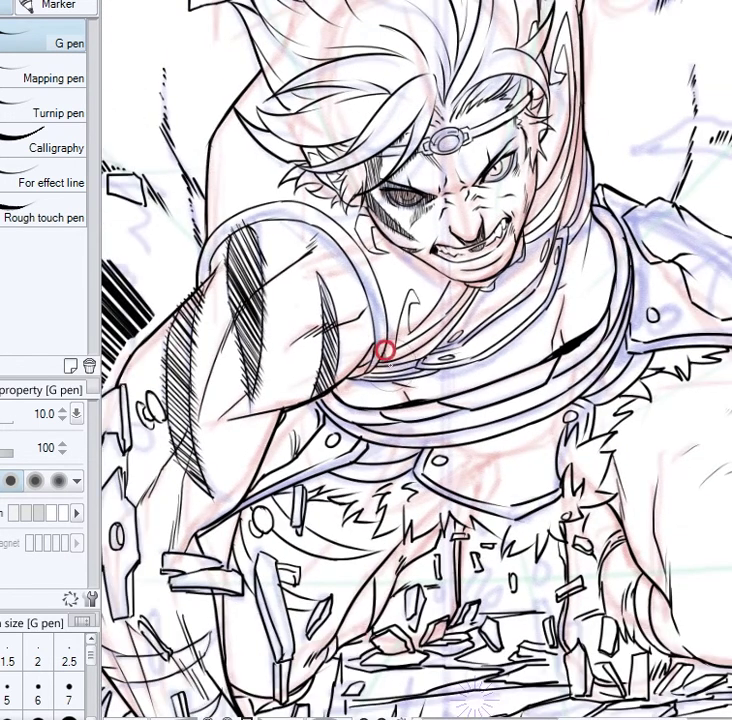
{"action": "left_click_drag", "start_coordinate": [386, 354], "coordinate": [388, 277]}
{"action": "mouse_move", "coordinate": [398, 354]}
{"action": "left_mouse_down"}
{"action": "mouse_move", "coordinate": [397, 261]}
{"action": "mouse_move", "coordinate": [409, 292]}
{"action": "left_mouse_up"}
{"action": "key", "text": "ctrl+z"}
{"action": "key", "text": "ctrl+z"}
{"action": "key", "text": "ctrl+z"}
{"action": "key", "text": "ctrl+z"}
Hatch the cast shadow under the fighter's chin with dense parallel strokes across the neck, collar straps and upper chest
{"action": "left_click_drag", "start_coordinate": [388, 358], "coordinate": [400, 316]}
{"action": "left_click_drag", "start_coordinate": [395, 358], "coordinate": [415, 286]}
{"action": "mouse_move", "coordinate": [410, 352]}
{"action": "left_mouse_down"}
{"action": "mouse_move", "coordinate": [418, 266]}
{"action": "mouse_move", "coordinate": [427, 258]}
{"action": "left_mouse_up"}
{"action": "mouse_move", "coordinate": [428, 334]}
{"action": "left_mouse_down"}
{"action": "mouse_move", "coordinate": [436, 264]}
{"action": "mouse_move", "coordinate": [402, 302]}
{"action": "left_mouse_up"}
{"action": "left_click_drag", "start_coordinate": [407, 251], "coordinate": [413, 310]}
{"action": "left_click_drag", "start_coordinate": [417, 255], "coordinate": [423, 318]}
{"action": "mouse_move", "coordinate": [431, 266]}
{"action": "left_mouse_down"}
{"action": "mouse_move", "coordinate": [429, 322]}
{"action": "mouse_move", "coordinate": [435, 323]}
{"action": "left_mouse_up"}
{"action": "mouse_move", "coordinate": [450, 278]}
{"action": "left_mouse_down"}
{"action": "mouse_move", "coordinate": [445, 305]}
{"action": "mouse_move", "coordinate": [464, 336]}
{"action": "left_mouse_up"}
{"action": "mouse_move", "coordinate": [475, 288]}
{"action": "left_mouse_down"}
{"action": "mouse_move", "coordinate": [472, 334]}
{"action": "mouse_move", "coordinate": [480, 329]}
{"action": "left_mouse_up"}
{"action": "left_click_drag", "start_coordinate": [490, 290], "coordinate": [487, 325]}
{"action": "mouse_move", "coordinate": [498, 279]}
{"action": "left_mouse_down"}
{"action": "mouse_move", "coordinate": [495, 321]}
{"action": "mouse_move", "coordinate": [504, 315]}
{"action": "left_mouse_up"}
{"action": "mouse_move", "coordinate": [513, 260]}
{"action": "left_mouse_down"}
{"action": "mouse_move", "coordinate": [511, 311]}
{"action": "mouse_move", "coordinate": [517, 305]}
{"action": "left_mouse_up"}
{"action": "left_click_drag", "start_coordinate": [368, 376], "coordinate": [393, 374]}
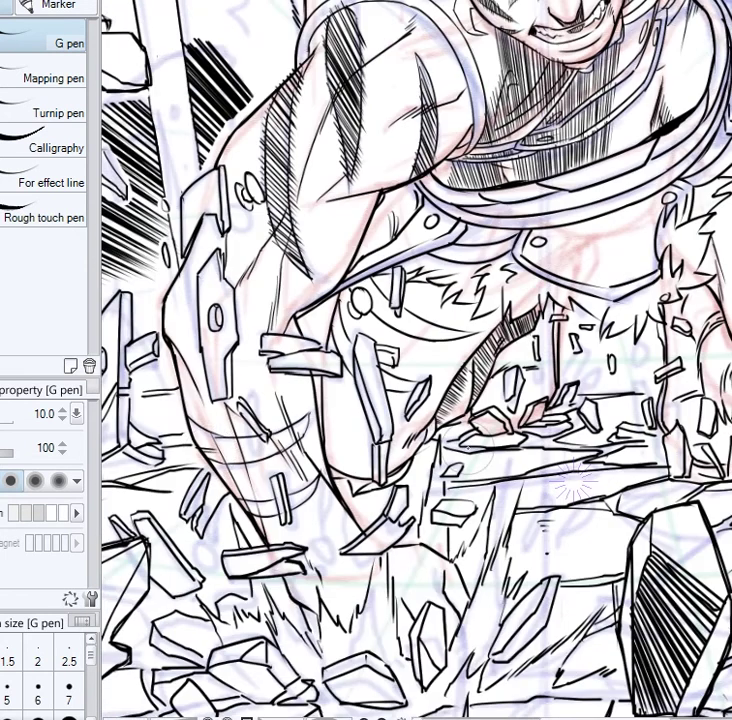
Clean up the arm stripe edges and the hatching over the chest straps with the Rough eraser at size 60
{"action": "scroll", "coordinate": [473, 456], "scroll_direction": "down", "scroll_amount": 3}
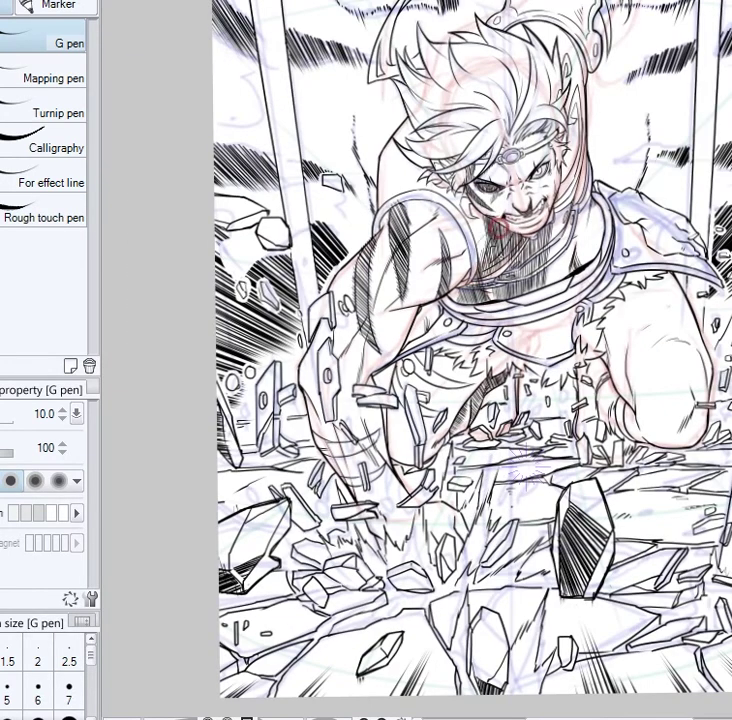
{"action": "scroll", "coordinate": [466, 226], "scroll_direction": "up", "scroll_amount": 2}
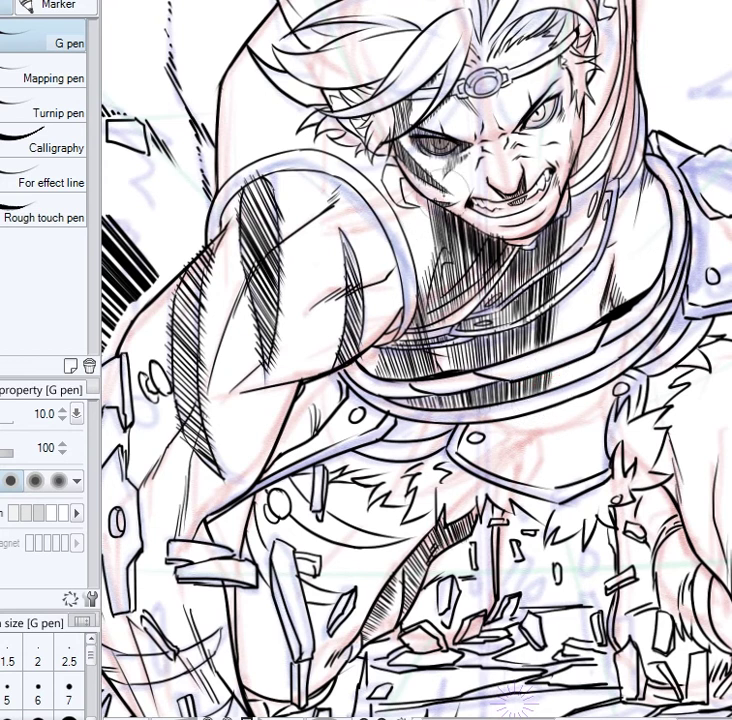
{"action": "key", "text": "e"}
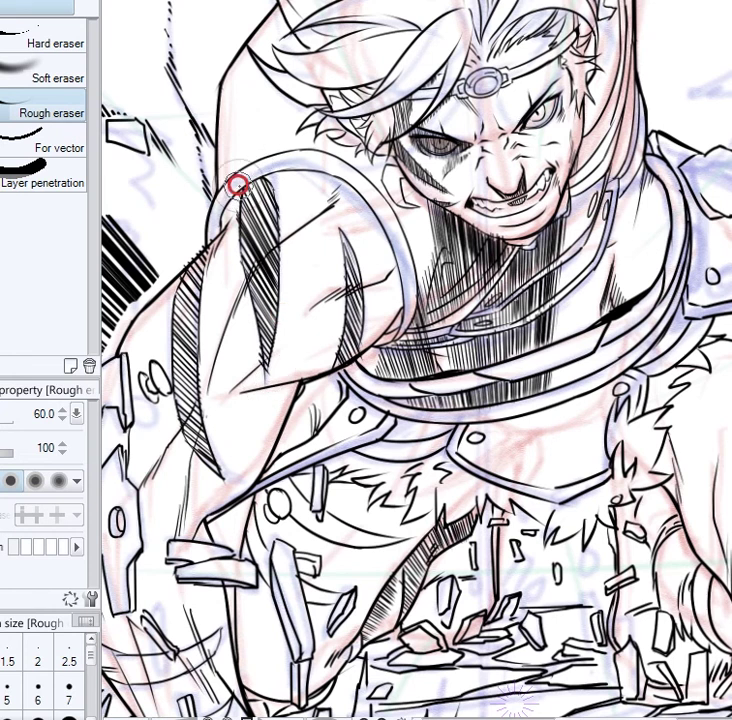
{"action": "left_click_drag", "start_coordinate": [370, 436], "coordinate": [405, 368]}
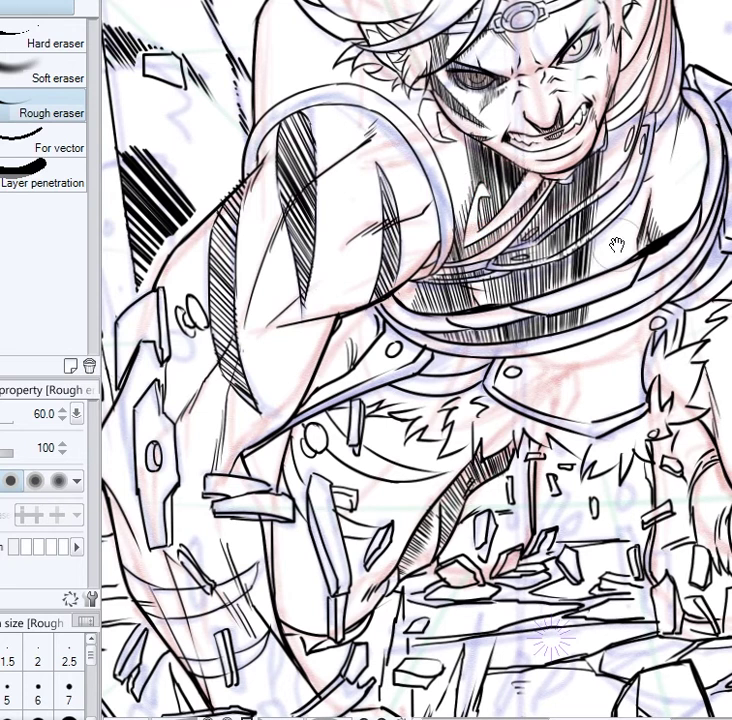
{"action": "left_click_drag", "start_coordinate": [666, 152], "coordinate": [551, 275]}
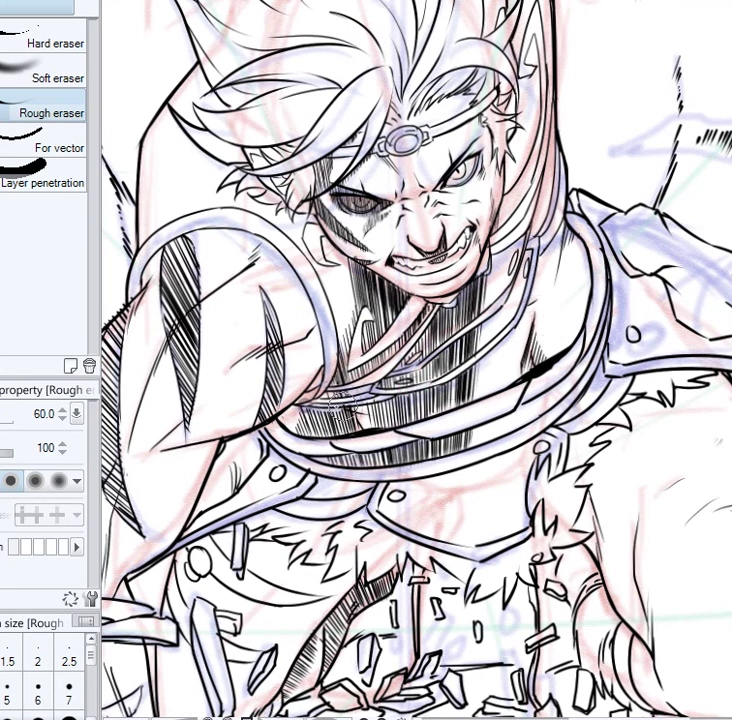
{"action": "scroll", "coordinate": [586, 370], "scroll_direction": "down", "scroll_amount": 2}
{"action": "left_click_drag", "start_coordinate": [576, 536], "coordinate": [462, 467]}
Hatch the curved stripe bands around the planted forearm above the wrist with the G pen
{"action": "key", "text": "p"}
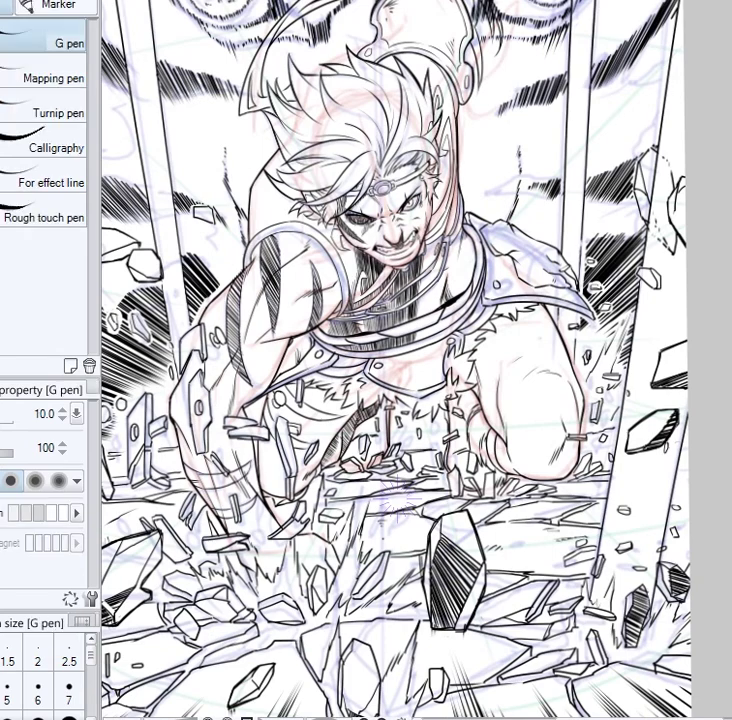
{"action": "mouse_move", "coordinate": [572, 403]}
{"action": "left_mouse_down"}
{"action": "mouse_move", "coordinate": [650, 390]}
{"action": "mouse_move", "coordinate": [501, 542]}
{"action": "left_mouse_up"}
{"action": "scroll", "coordinate": [305, 214], "scroll_direction": "up", "scroll_amount": 2}
{"action": "left_click_drag", "start_coordinate": [304, 210], "coordinate": [325, 254]}
{"action": "mouse_move", "coordinate": [319, 191]}
{"action": "left_mouse_down"}
{"action": "mouse_move", "coordinate": [319, 239]}
{"action": "mouse_move", "coordinate": [325, 223]}
{"action": "mouse_move", "coordinate": [356, 273]}
{"action": "left_mouse_up"}
{"action": "mouse_move", "coordinate": [270, 266]}
{"action": "left_mouse_down"}
{"action": "mouse_move", "coordinate": [285, 272]}
{"action": "mouse_move", "coordinate": [300, 296]}
{"action": "mouse_move", "coordinate": [311, 204]}
{"action": "left_mouse_up"}
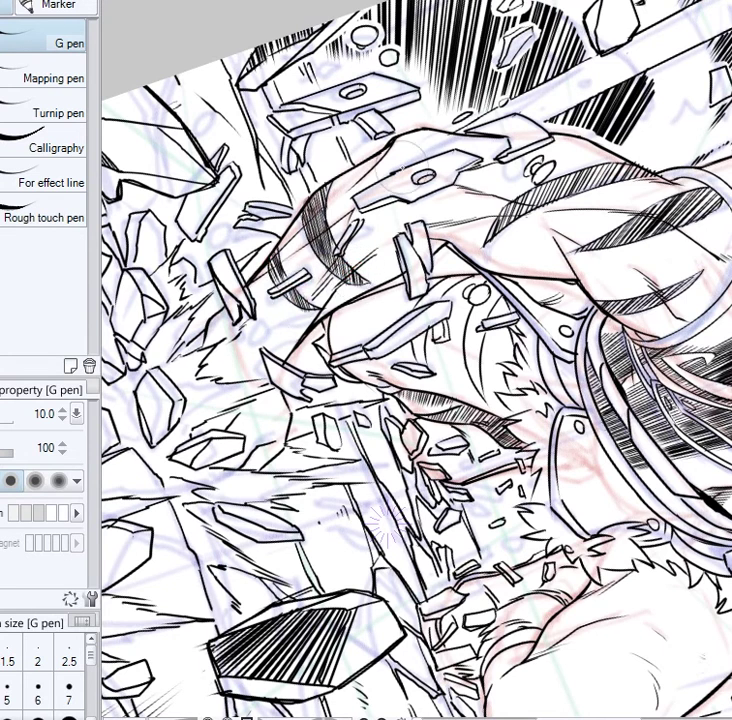
{"action": "left_click_drag", "start_coordinate": [272, 259], "coordinate": [283, 278]}
{"action": "mouse_move", "coordinate": [135, 340]}
{"action": "left_mouse_down"}
{"action": "mouse_move", "coordinate": [140, 417]}
{"action": "mouse_move", "coordinate": [164, 490]}
{"action": "left_mouse_up"}
{"action": "left_click_drag", "start_coordinate": [434, 210], "coordinate": [505, 118]}
{"action": "mouse_move", "coordinate": [597, 138]}
{"action": "left_mouse_down"}
{"action": "mouse_move", "coordinate": [609, 93]}
{"action": "mouse_move", "coordinate": [618, 103]}
{"action": "left_mouse_up"}
{"action": "scroll", "coordinate": [678, 94], "scroll_direction": "down", "scroll_amount": 1}
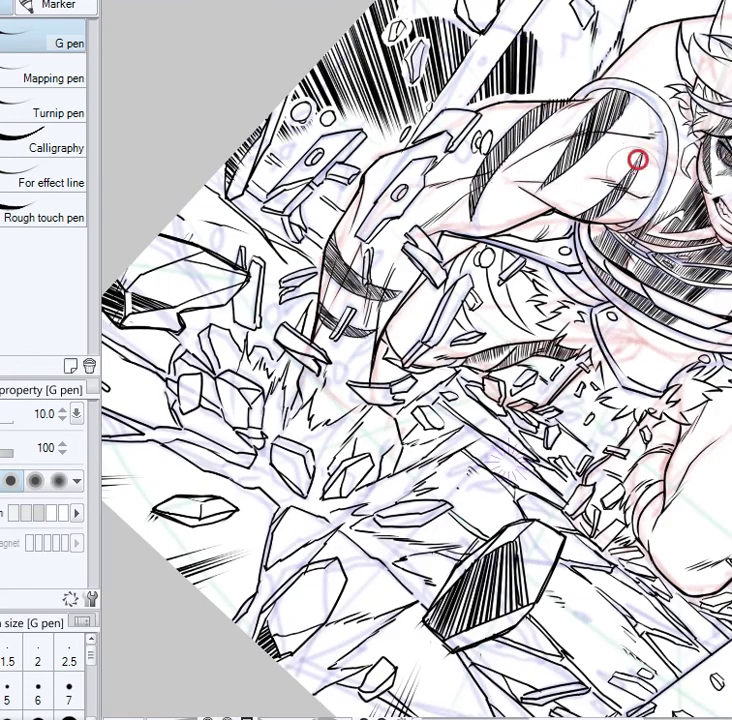
Hatch the curved stripes on the thigh behind the planted arm and erase the stray strokes near the elbow
{"action": "left_click_drag", "start_coordinate": [405, 360], "coordinate": [615, 534]}
{"action": "left_click_drag", "start_coordinate": [299, 513], "coordinate": [446, 378]}
{"action": "scroll", "coordinate": [445, 402], "scroll_direction": "up", "scroll_amount": 4}
{"action": "left_click_drag", "start_coordinate": [688, 517], "coordinate": [586, 600]}
{"action": "mouse_move", "coordinate": [335, 335]}
{"action": "left_mouse_down"}
{"action": "mouse_move", "coordinate": [317, 302]}
{"action": "mouse_move", "coordinate": [322, 270]}
{"action": "left_mouse_up"}
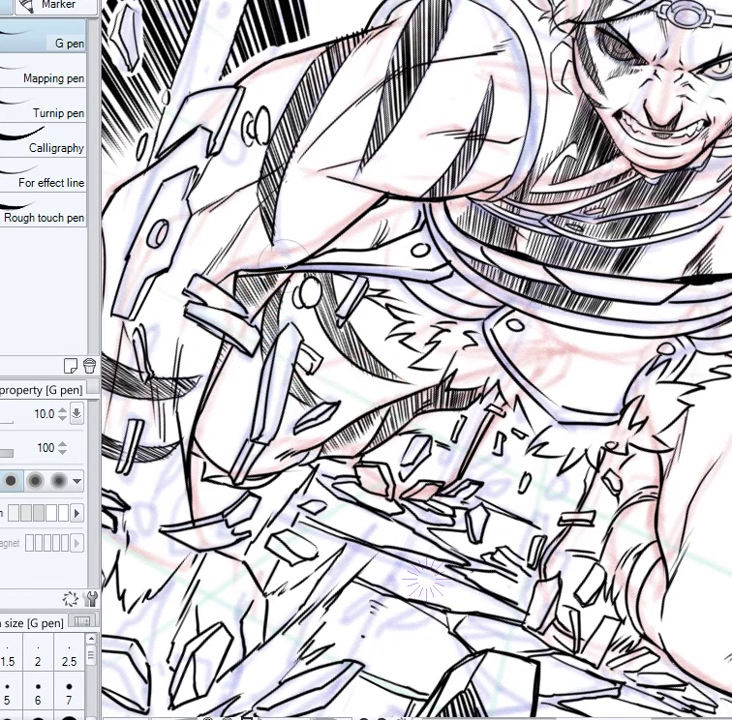
{"action": "key", "text": "e"}
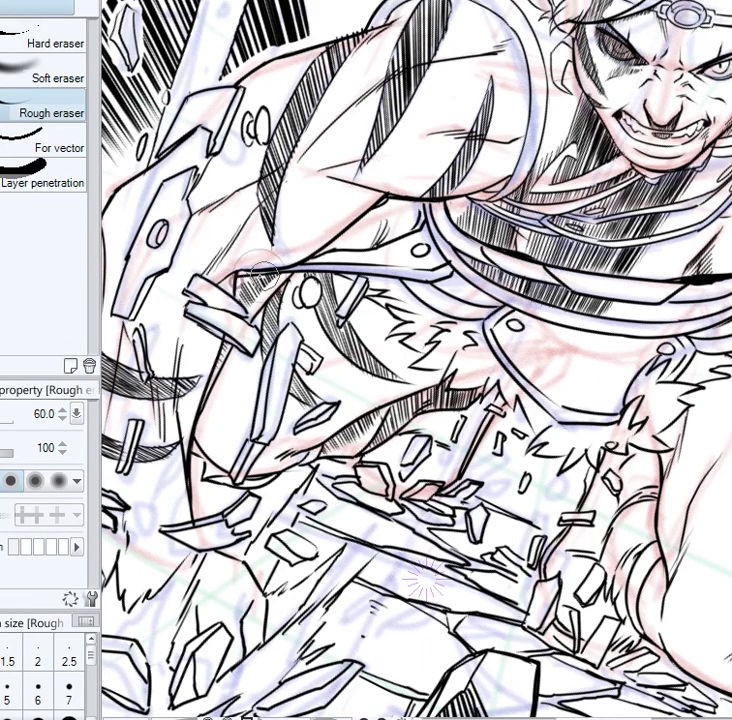
{"action": "scroll", "coordinate": [556, 540], "scroll_direction": "down", "scroll_amount": 3}
{"action": "left_click_drag", "start_coordinate": [685, 550], "coordinate": [708, 358]}
{"action": "left_click_drag", "start_coordinate": [708, 370], "coordinate": [562, 428]}
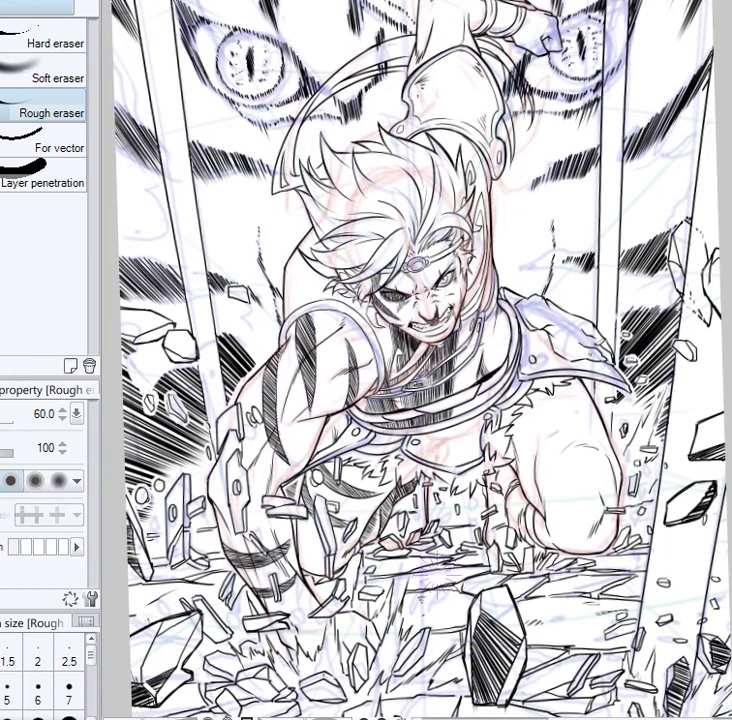
Outline a shadow edge across the waist plate and fill the shaded side with solid black
{"action": "key", "text": "p"}
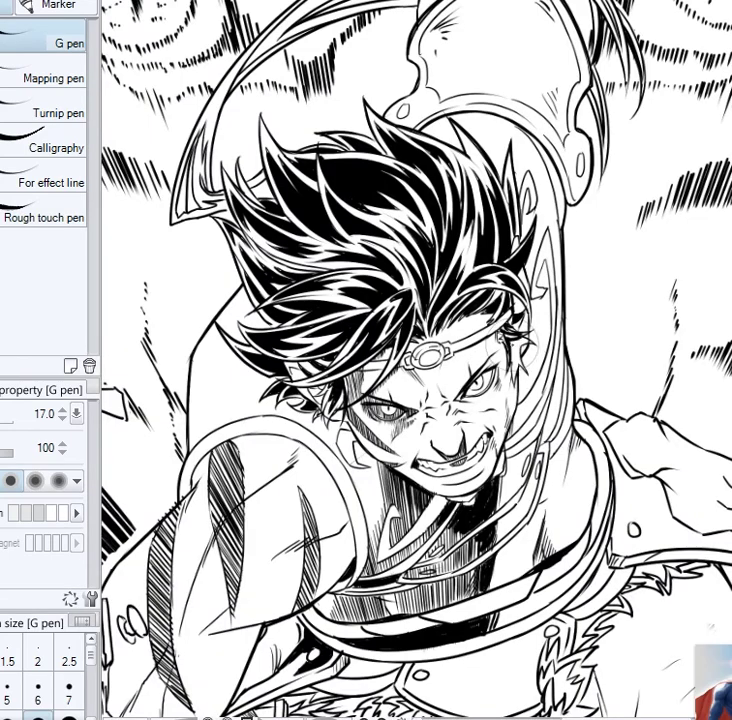
{"action": "scroll", "coordinate": [560, 345], "scroll_direction": "down", "scroll_amount": 3}
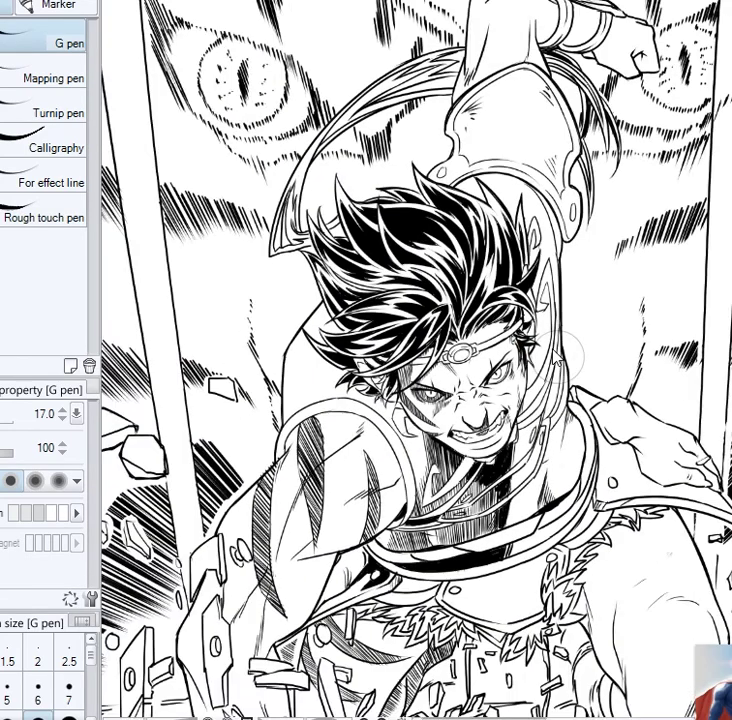
{"action": "left_click_drag", "start_coordinate": [603, 467], "coordinate": [517, 380]}
{"action": "scroll", "coordinate": [378, 384], "scroll_direction": "up", "scroll_amount": 3}
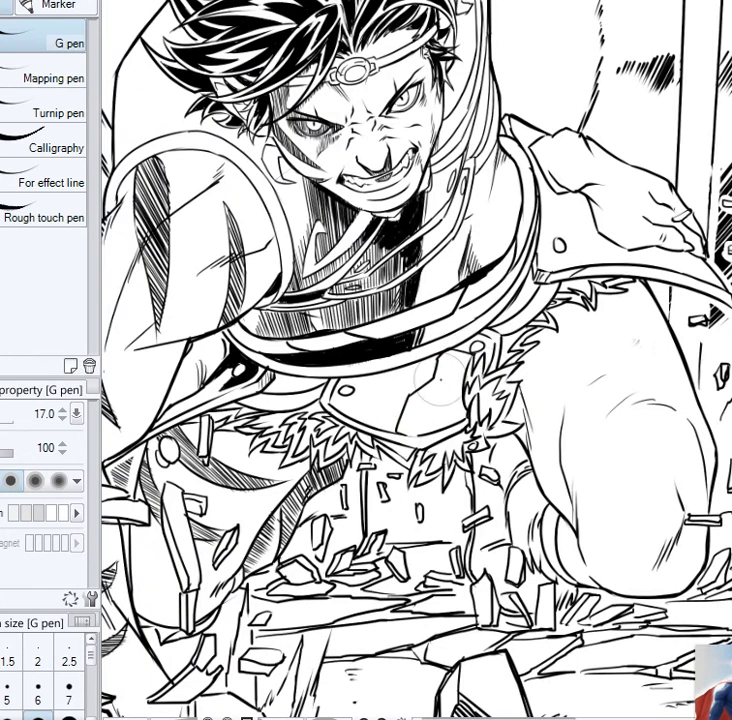
{"action": "mouse_move", "coordinate": [399, 431]}
{"action": "left_mouse_down"}
{"action": "mouse_move", "coordinate": [428, 434]}
{"action": "mouse_move", "coordinate": [425, 415]}
{"action": "left_mouse_up"}
{"action": "key", "text": "g"}
{"action": "left_click", "coordinate": [381, 400]}
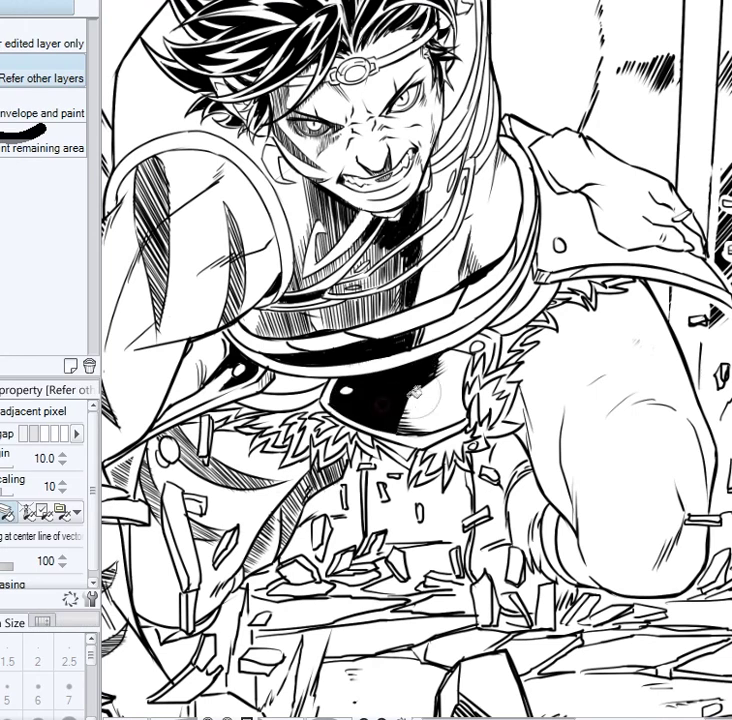
Fill the fur trim on both sides of the waist plate with solid black
{"action": "left_click", "coordinate": [488, 398]}
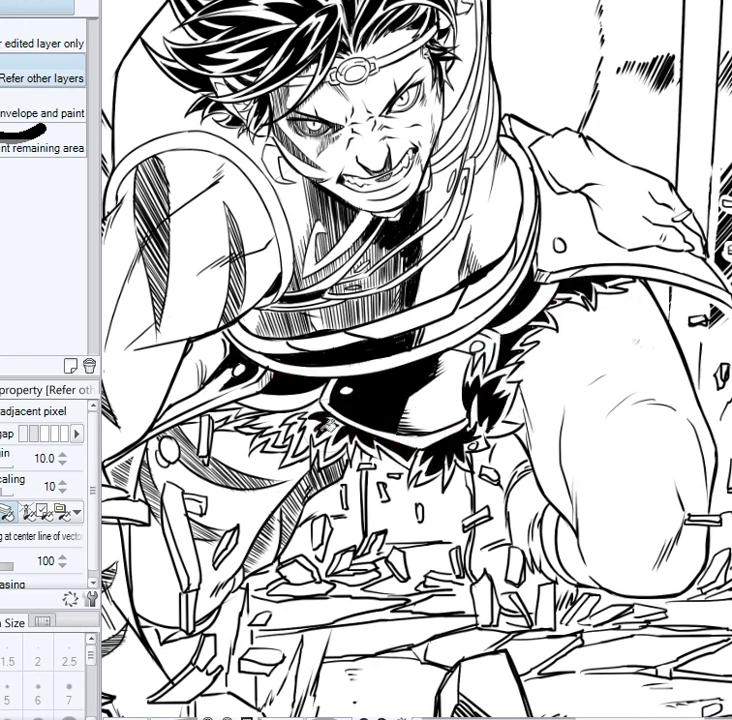
{"action": "left_click", "coordinate": [372, 436]}
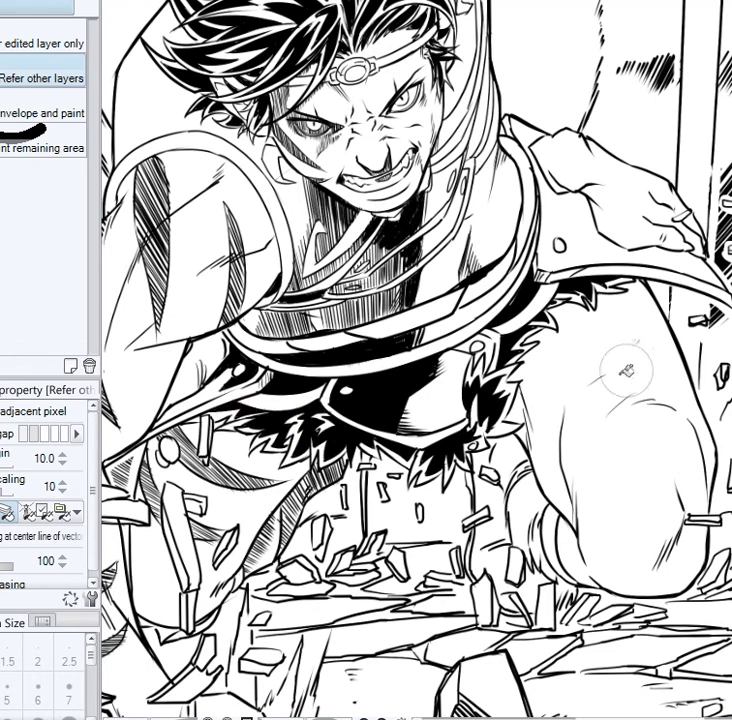
{"action": "key", "text": "p"}
{"action": "key", "text": "p"}
{"action": "key", "text": "g"}
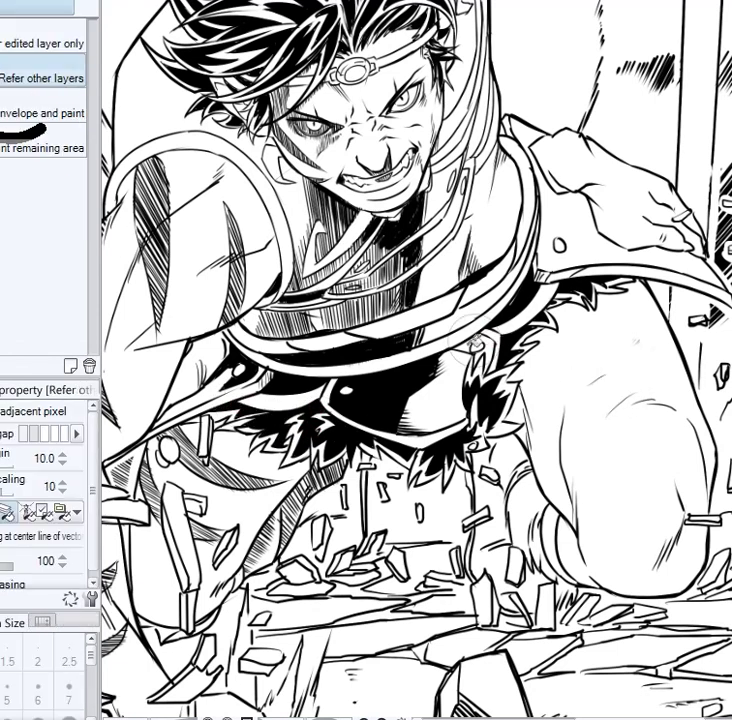
{"action": "scroll", "coordinate": [572, 319], "scroll_direction": "down", "scroll_amount": 2}
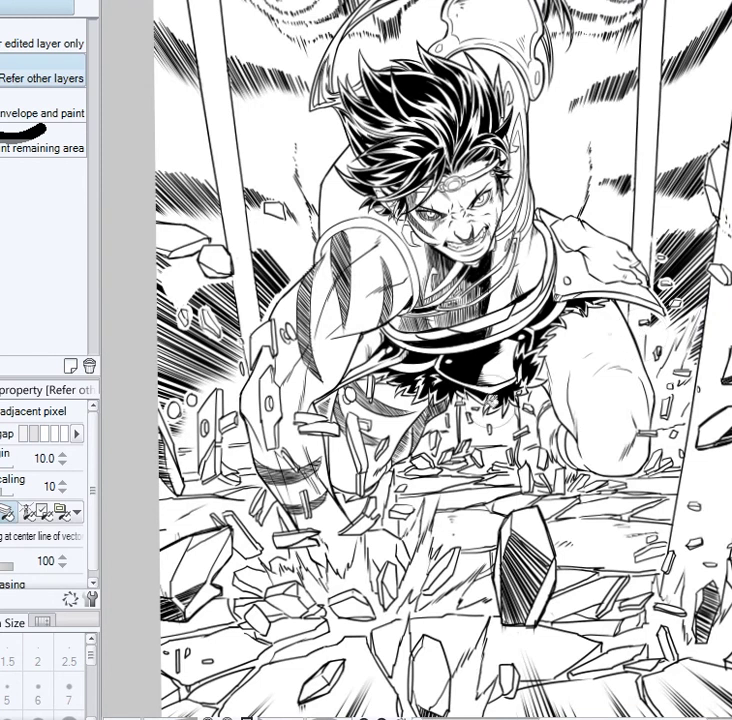
{"action": "scroll", "coordinate": [466, 422], "scroll_direction": "up", "scroll_amount": 2}
Close the outline gaps and fill with black the space between the striped thigh and the debris below the fur
{"action": "key", "text": "p"}
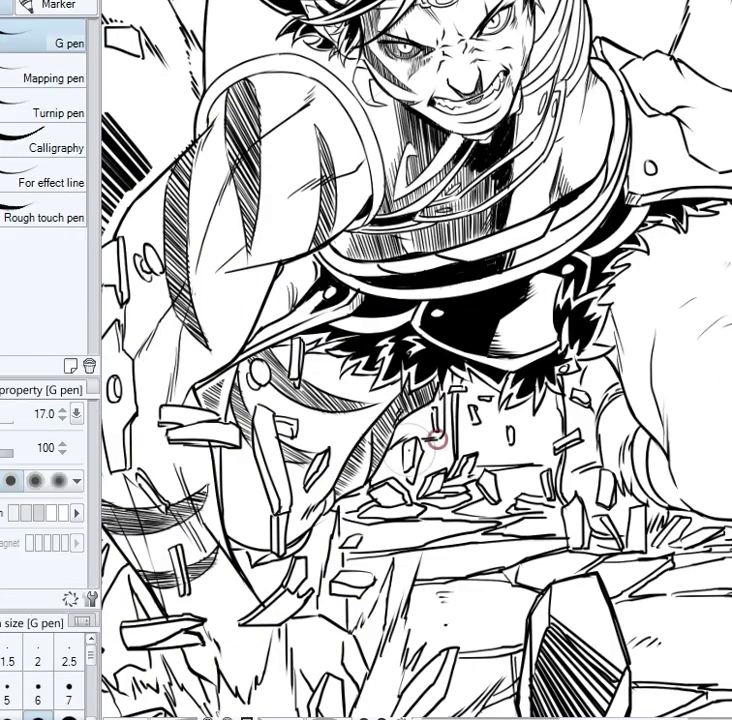
{"action": "key", "text": "g"}
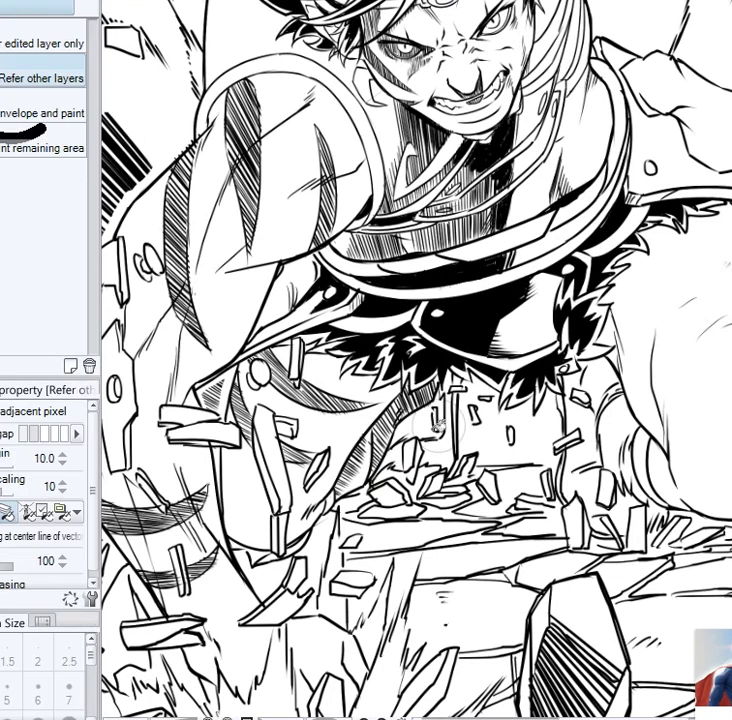
{"action": "key", "text": "p"}
{"action": "key", "text": "g"}
{"action": "left_click", "coordinate": [425, 487]}
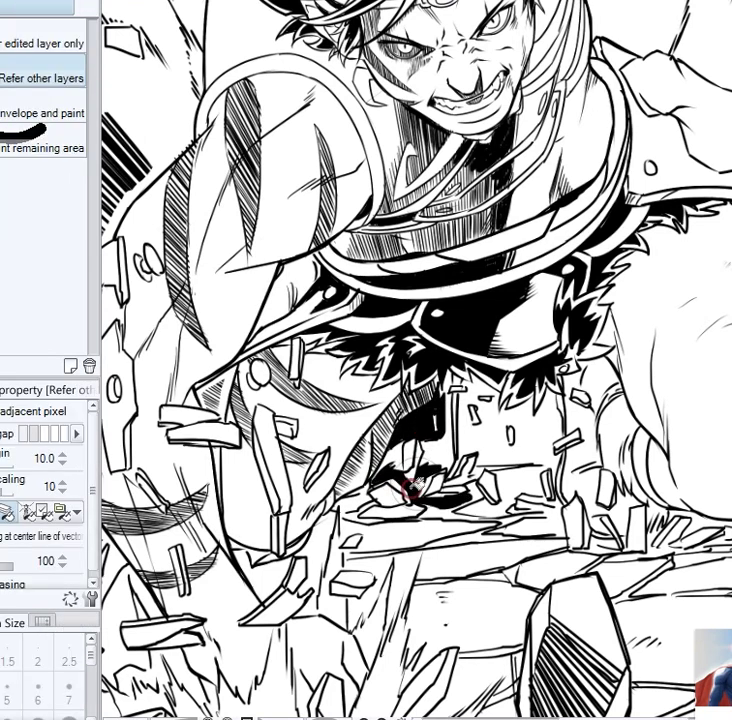
Close the outline beside the bent leg and fill the dark gap between it and the central debris with black
{"action": "key", "text": "p"}
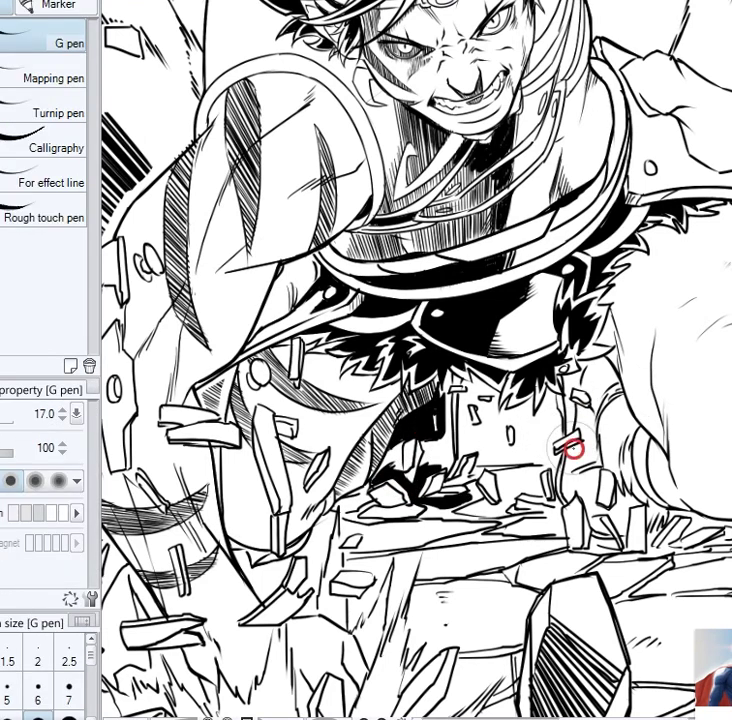
{"action": "left_click_drag", "start_coordinate": [563, 438], "coordinate": [590, 462]}
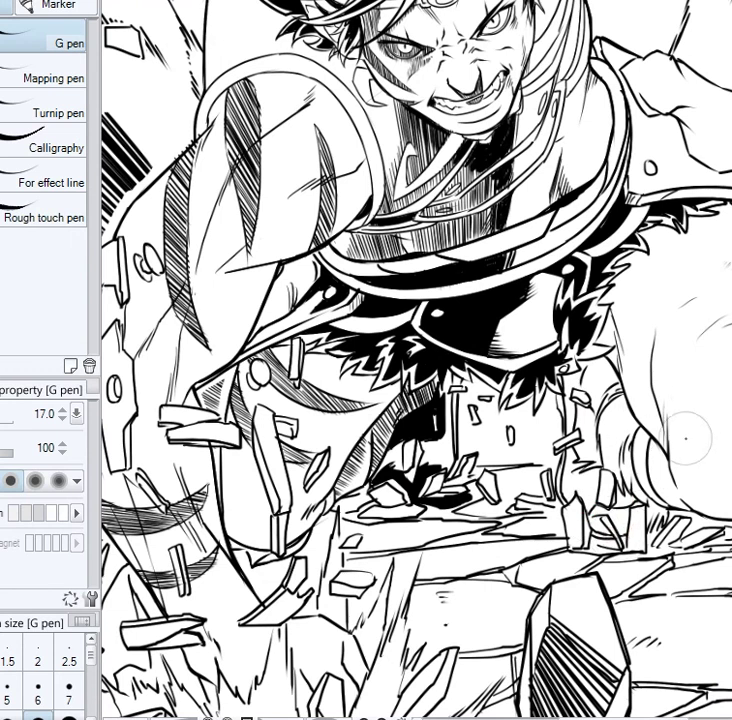
{"action": "key", "text": "g"}
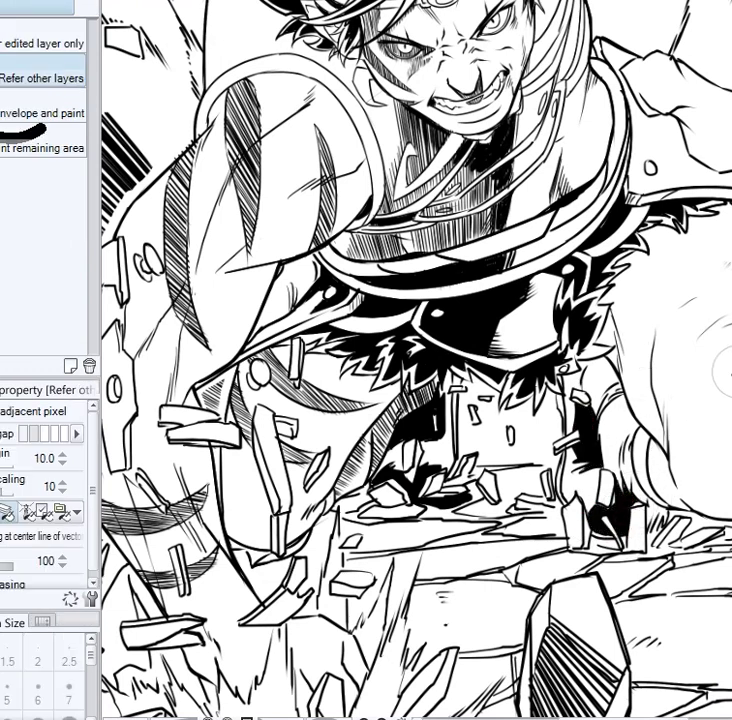
Hatch dense shadow along the folded lower leg behind the bent knee and tidy its edges with the Rough eraser
{"action": "key", "text": "p"}
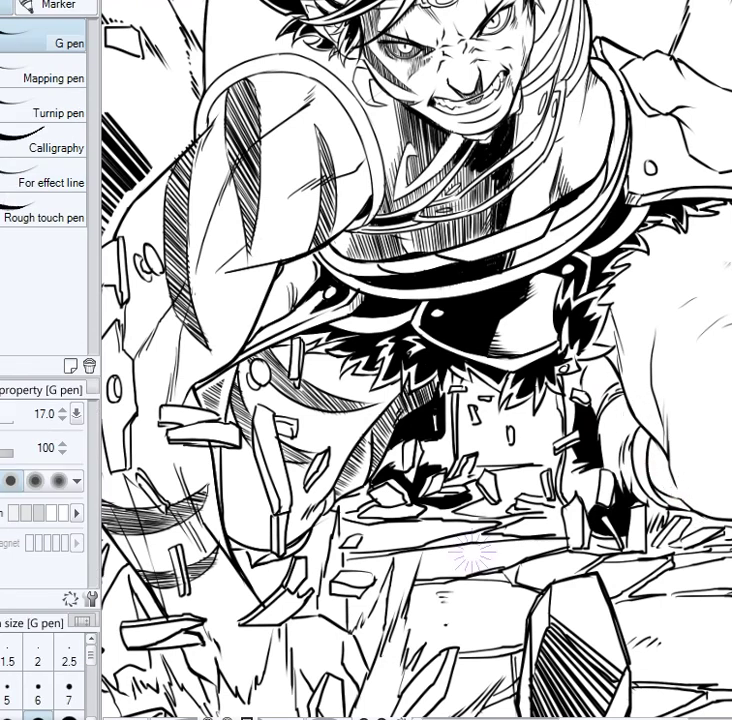
{"action": "mouse_move", "coordinate": [597, 418]}
{"action": "left_mouse_down"}
{"action": "mouse_move", "coordinate": [624, 402]}
{"action": "mouse_move", "coordinate": [630, 412]}
{"action": "left_mouse_up"}
{"action": "left_click_drag", "start_coordinate": [604, 453], "coordinate": [636, 424]}
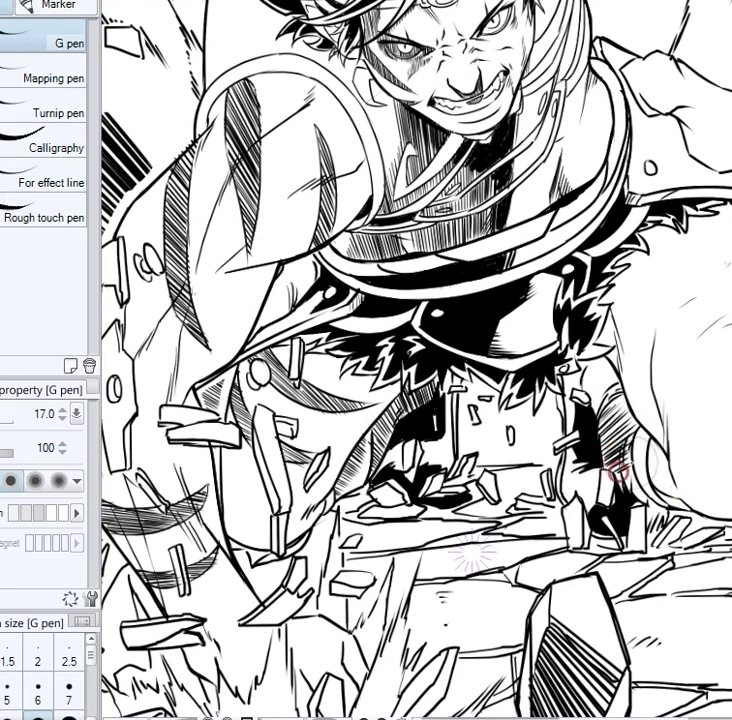
{"action": "mouse_move", "coordinate": [670, 488]}
{"action": "left_mouse_down"}
{"action": "mouse_move", "coordinate": [667, 507]}
{"action": "mouse_move", "coordinate": [679, 506]}
{"action": "left_mouse_up"}
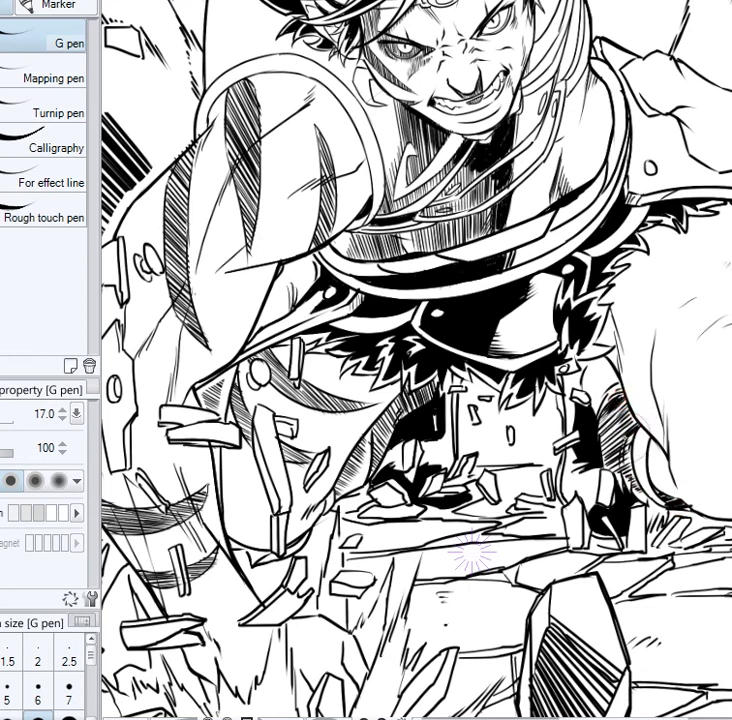
{"action": "mouse_move", "coordinate": [632, 420]}
{"action": "left_mouse_down"}
{"action": "mouse_move", "coordinate": [610, 440]}
{"action": "mouse_move", "coordinate": [613, 458]}
{"action": "left_mouse_up"}
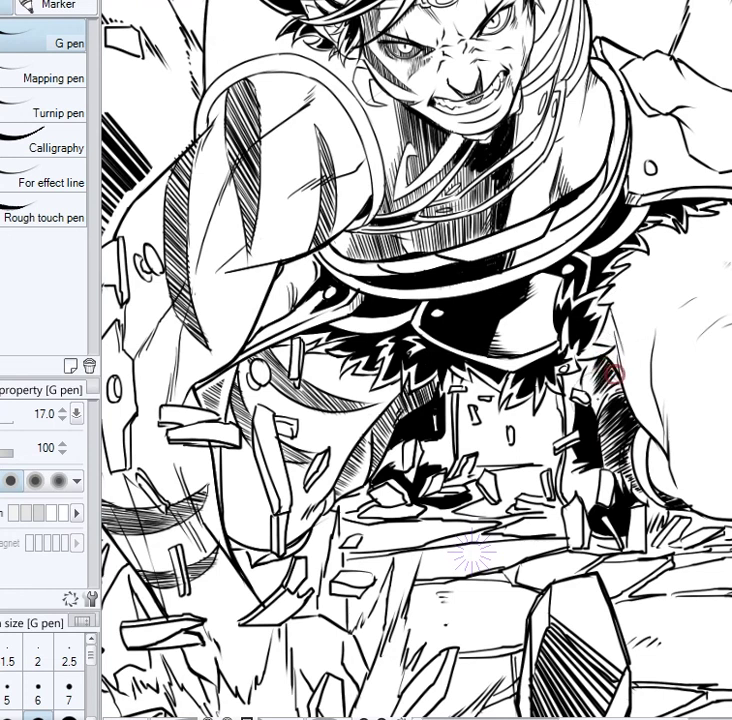
{"action": "key", "text": "e"}
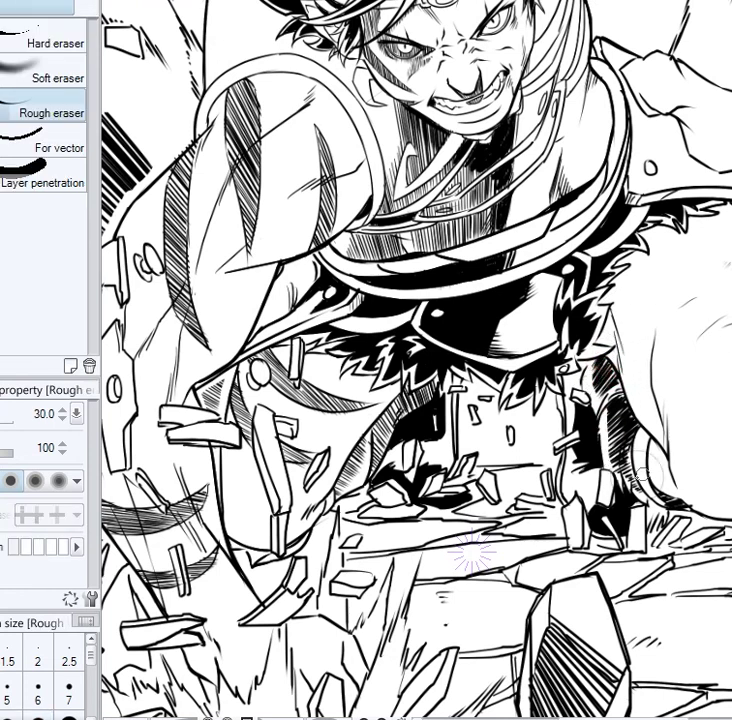
{"action": "scroll", "coordinate": [692, 447], "scroll_direction": "down", "scroll_amount": 1}
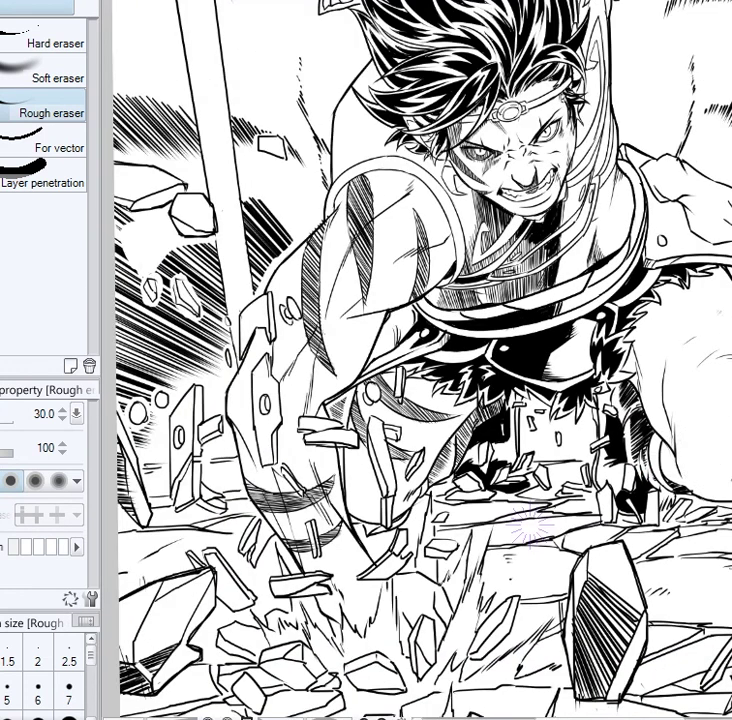
Ink the highlight edge on the hip plate beneath the resting hand and fill its dark areas with solid black
{"action": "key", "text": "p"}
{"action": "scroll", "coordinate": [535, 526], "scroll_direction": "down", "scroll_amount": 1}
{"action": "scroll", "coordinate": [408, 511], "scroll_direction": "up", "scroll_amount": 1}
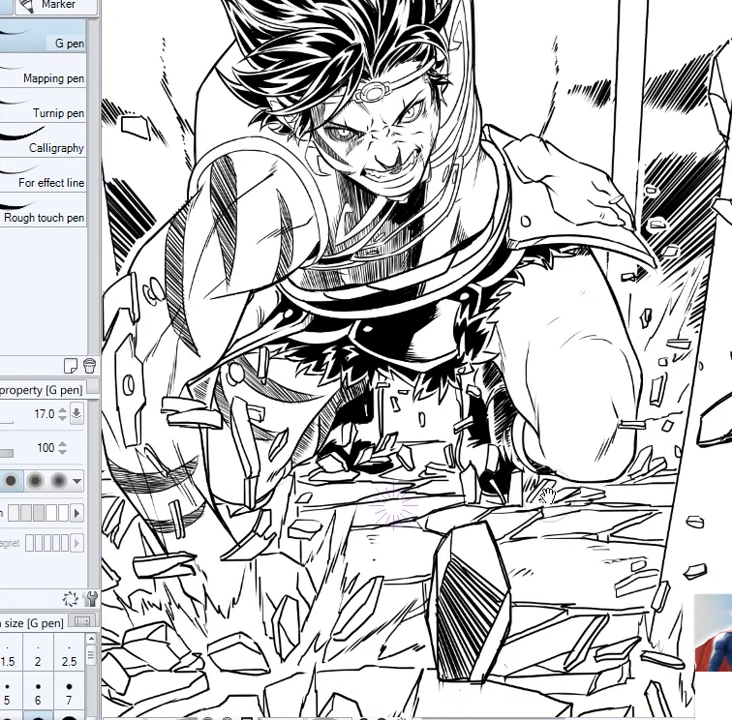
{"action": "scroll", "coordinate": [393, 508], "scroll_direction": "down", "scroll_amount": 1}
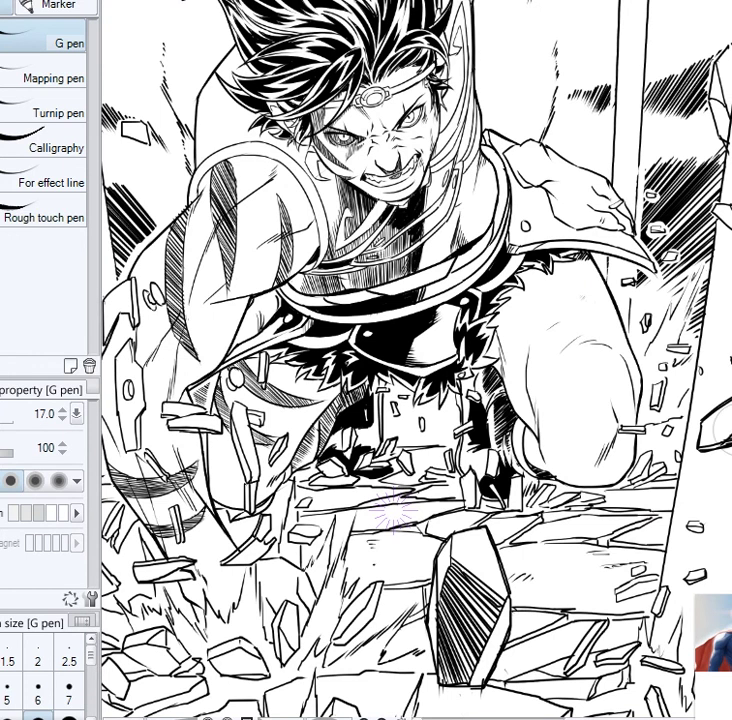
{"action": "scroll", "coordinate": [583, 209], "scroll_direction": "down", "scroll_amount": 1}
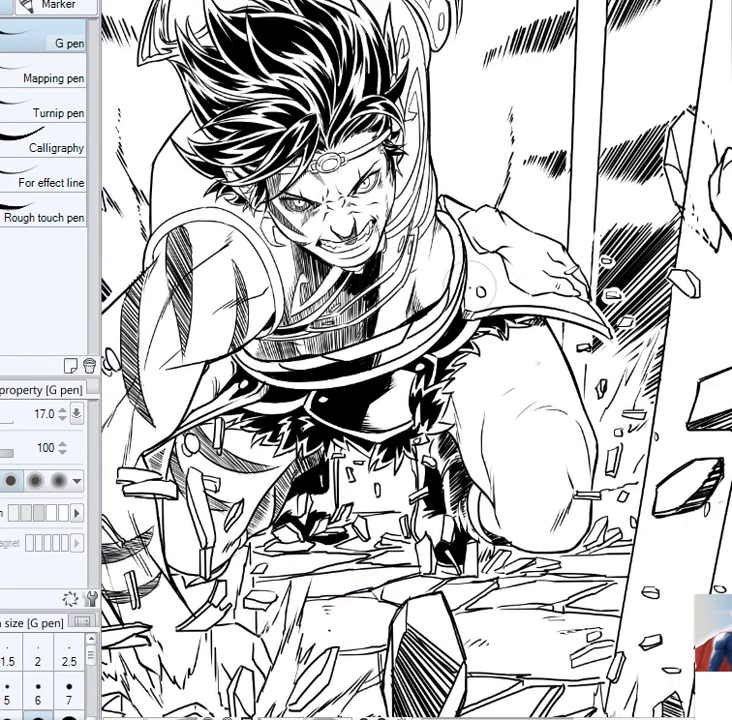
{"action": "scroll", "coordinate": [488, 301], "scroll_direction": "up", "scroll_amount": 1}
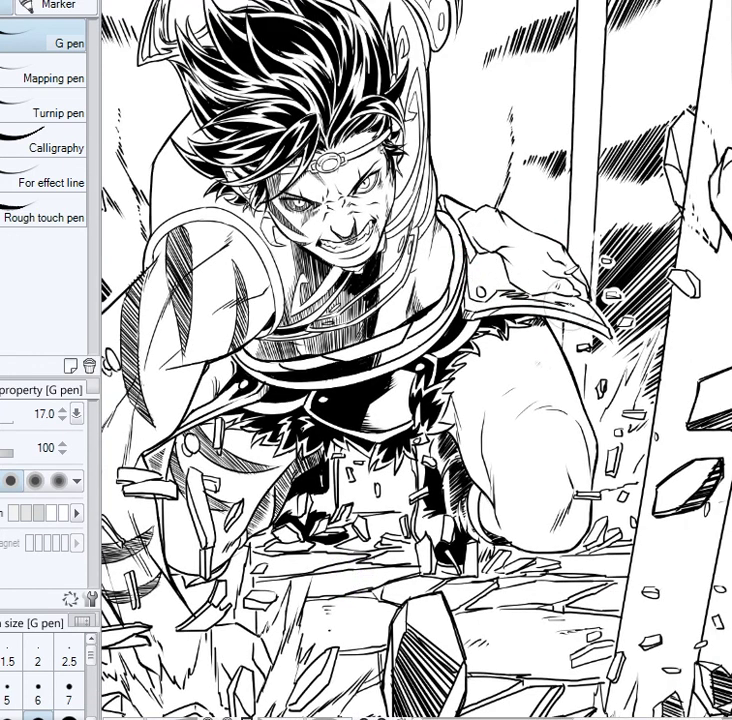
{"action": "key", "text": "g"}
{"action": "left_click_drag", "start_coordinate": [536, 369], "coordinate": [631, 533]}
{"action": "left_click", "coordinate": [407, 51]}
{"action": "left_click", "coordinate": [420, 42]}
{"action": "left_click", "coordinate": [426, 58]}
{"action": "left_click", "coordinate": [270, 202]}
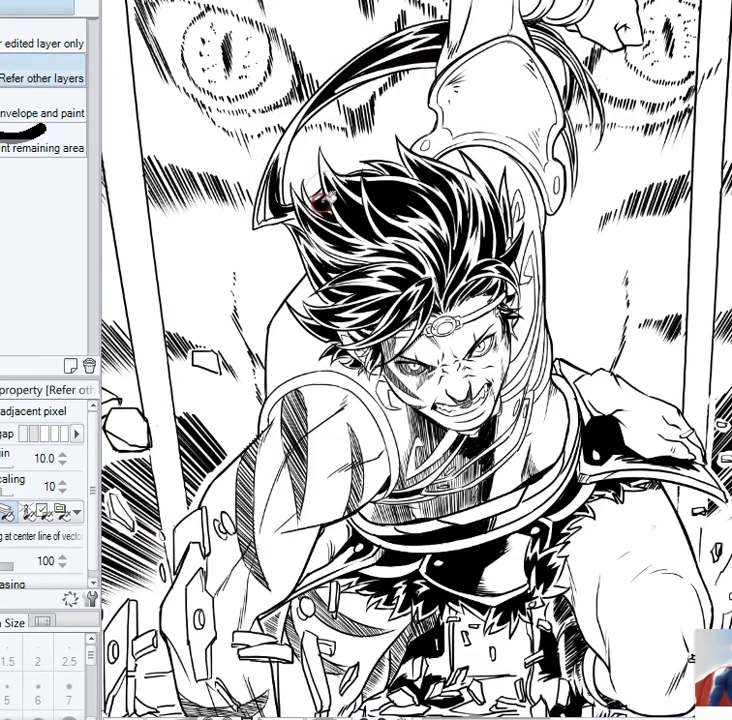
Thicken the outer contour of the punching forearm from the elbow to the striped wrist with a larger G pen
{"action": "left_click_drag", "start_coordinate": [404, 95], "coordinate": [338, 276]}
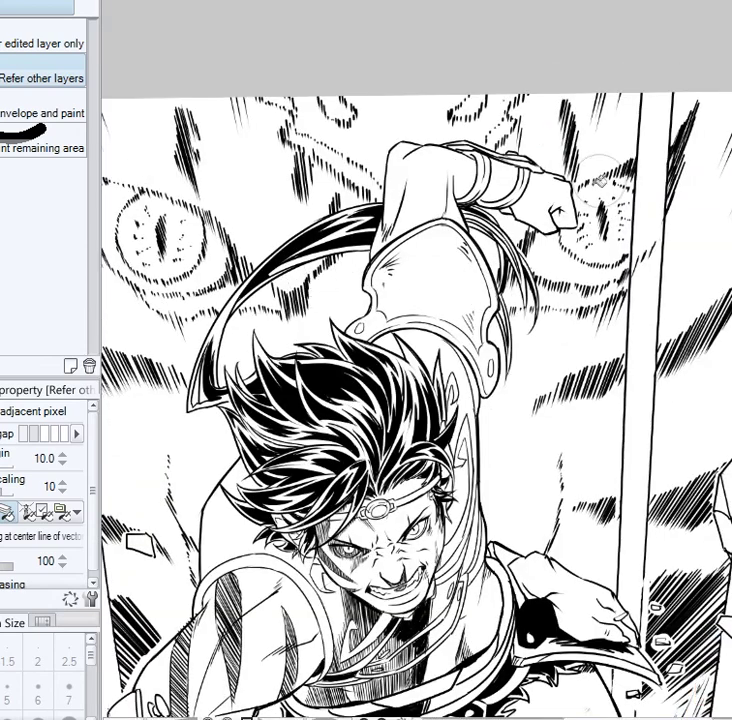
{"action": "left_click_drag", "start_coordinate": [574, 370], "coordinate": [558, 132]}
{"action": "scroll", "coordinate": [557, 131], "scroll_direction": "down", "scroll_amount": 10}
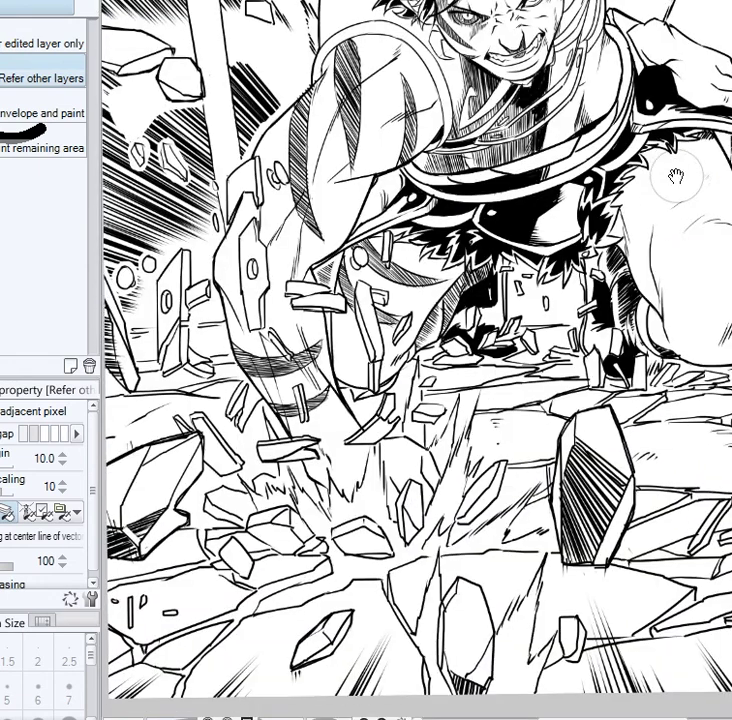
{"action": "key", "text": "p"}
{"action": "scroll", "coordinate": [250, 222], "scroll_direction": "up", "scroll_amount": 2}
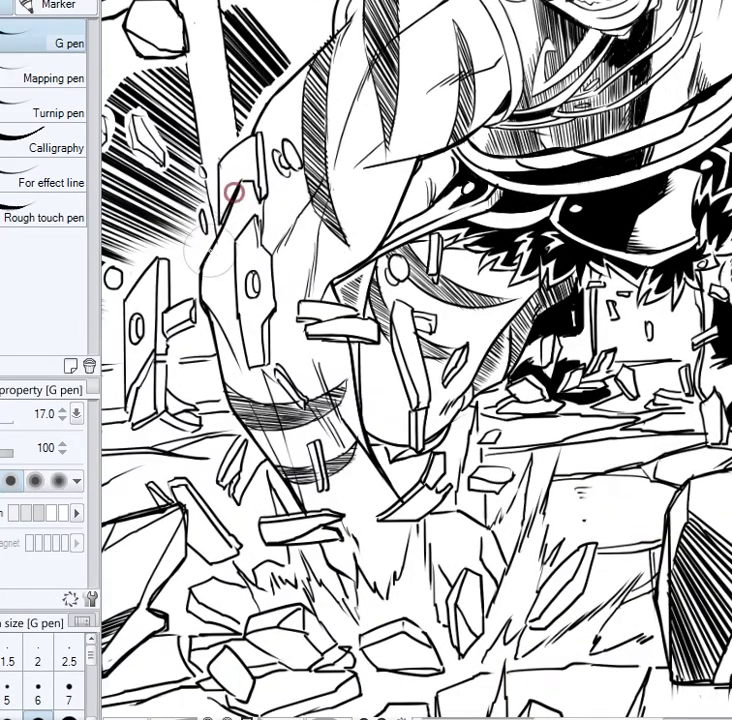
{"action": "key", "text": "]"}
{"action": "key", "text": "]"}
{"action": "key", "text": "]"}
{"action": "key", "text": "]"}
{"action": "mouse_move", "coordinate": [204, 260]}
{"action": "left_mouse_down"}
{"action": "mouse_move", "coordinate": [202, 305]}
{"action": "mouse_move", "coordinate": [223, 383]}
{"action": "mouse_move", "coordinate": [250, 440]}
{"action": "left_mouse_up"}
With the G pen at size 20, thicken the outlines of the floating slabs around the forearm and hatch the standing slab's lower facet
{"action": "key", "text": "["}
{"action": "key", "text": "["}
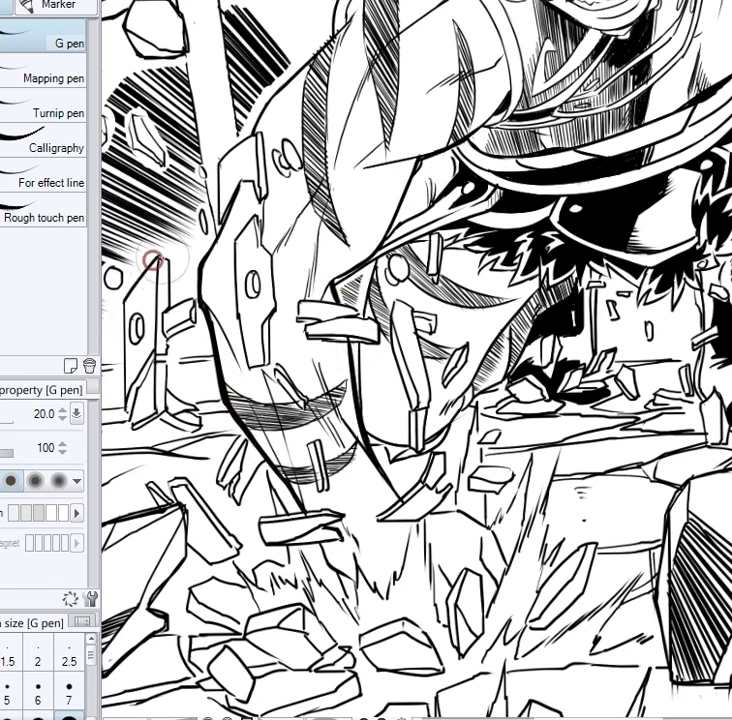
{"action": "left_click_drag", "start_coordinate": [128, 372], "coordinate": [133, 393]}
{"action": "left_click_drag", "start_coordinate": [152, 350], "coordinate": [131, 414]}
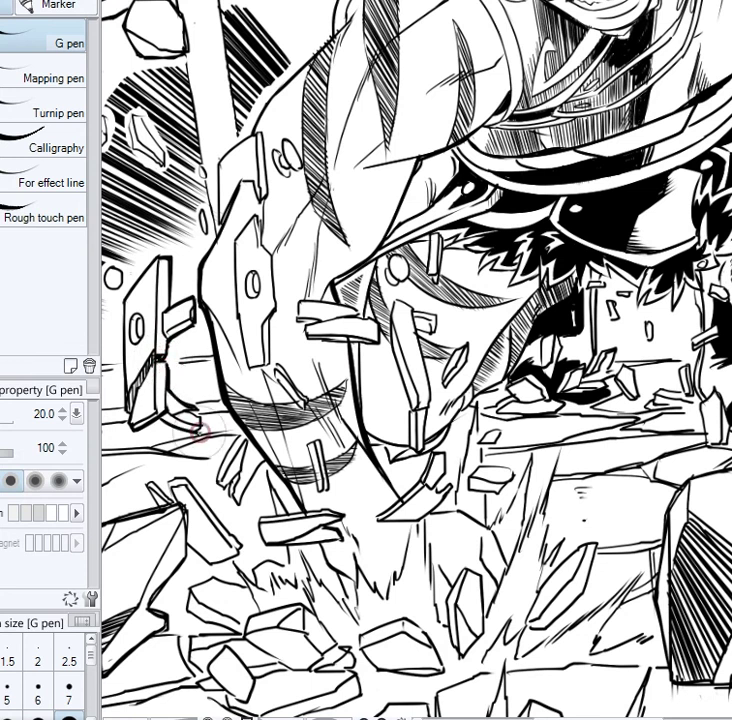
{"action": "mouse_move", "coordinate": [257, 218]}
{"action": "left_mouse_down"}
{"action": "mouse_move", "coordinate": [283, 300]}
{"action": "mouse_move", "coordinate": [265, 366]}
{"action": "left_mouse_up"}
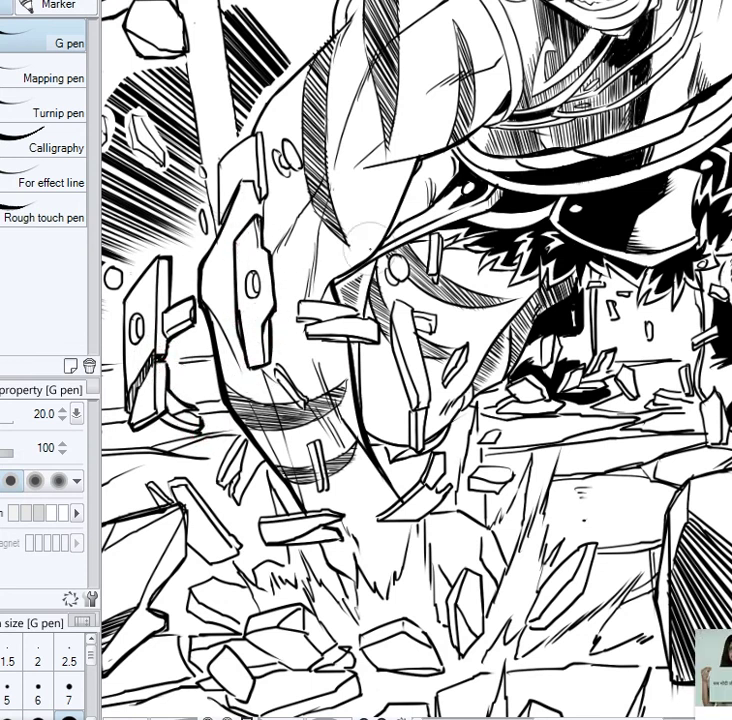
{"action": "left_click_drag", "start_coordinate": [267, 195], "coordinate": [307, 302]}
{"action": "left_click_drag", "start_coordinate": [262, 270], "coordinate": [257, 333]}
{"action": "left_click_drag", "start_coordinate": [300, 241], "coordinate": [302, 307]}
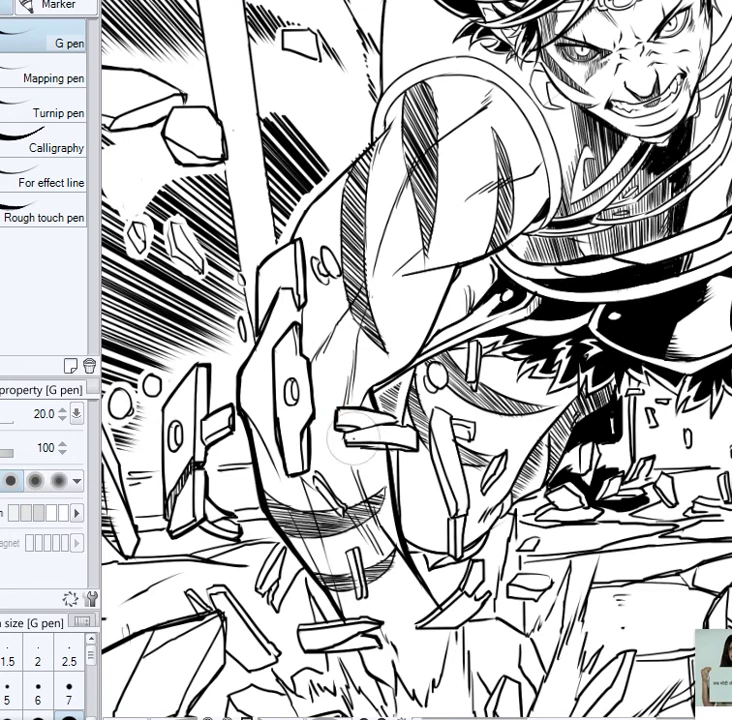
Thicken the outlines of the debris pieces in front of the bent leg and around the punching wrist
{"action": "scroll", "coordinate": [360, 432], "scroll_direction": "down", "scroll_amount": 2}
{"action": "mouse_move", "coordinate": [402, 318]}
{"action": "left_mouse_down"}
{"action": "mouse_move", "coordinate": [407, 374]}
{"action": "mouse_move", "coordinate": [425, 402]}
{"action": "left_mouse_up"}
{"action": "mouse_move", "coordinate": [434, 337]}
{"action": "left_mouse_down"}
{"action": "mouse_move", "coordinate": [438, 400]}
{"action": "mouse_move", "coordinate": [430, 438]}
{"action": "left_mouse_up"}
{"action": "mouse_move", "coordinate": [391, 508]}
{"action": "left_mouse_down"}
{"action": "mouse_move", "coordinate": [448, 445]}
{"action": "mouse_move", "coordinate": [438, 485]}
{"action": "mouse_move", "coordinate": [456, 488]}
{"action": "mouse_move", "coordinate": [430, 508]}
{"action": "left_mouse_up"}
{"action": "mouse_move", "coordinate": [345, 502]}
{"action": "left_mouse_down"}
{"action": "mouse_move", "coordinate": [270, 508]}
{"action": "mouse_move", "coordinate": [272, 534]}
{"action": "left_mouse_up"}
{"action": "left_click_drag", "start_coordinate": [272, 534], "coordinate": [355, 527]}
Shade the small shards beside the wrist with dark hatching and thicken the curved outline next to the fist
{"action": "scroll", "coordinate": [178, 466], "scroll_direction": "up", "scroll_amount": 2}
{"action": "scroll", "coordinate": [248, 533], "scroll_direction": "down", "scroll_amount": 2}
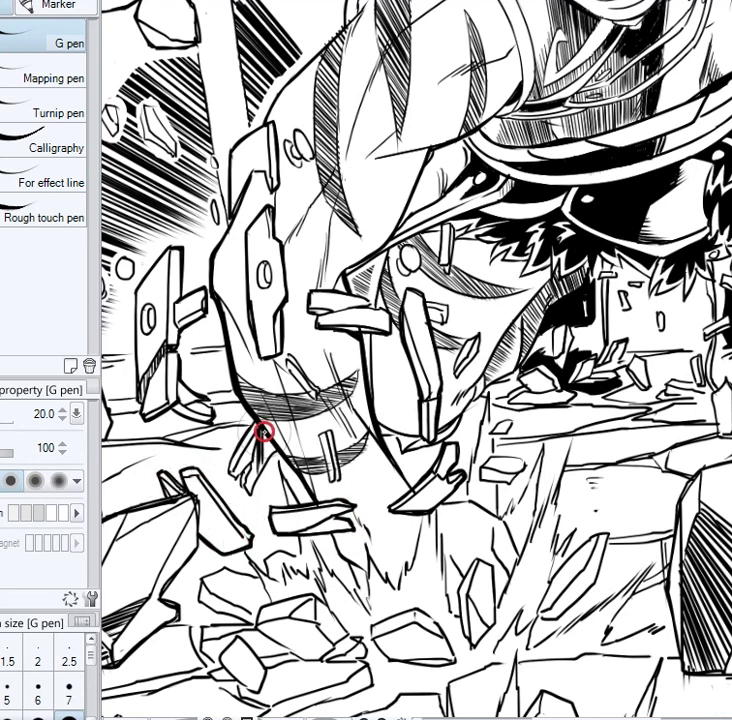
{"action": "mouse_move", "coordinate": [253, 422]}
{"action": "left_mouse_down"}
{"action": "mouse_move", "coordinate": [230, 465]}
{"action": "mouse_move", "coordinate": [250, 489]}
{"action": "left_mouse_up"}
{"action": "left_click_drag", "start_coordinate": [425, 534], "coordinate": [430, 484]}
{"action": "key", "text": "e"}
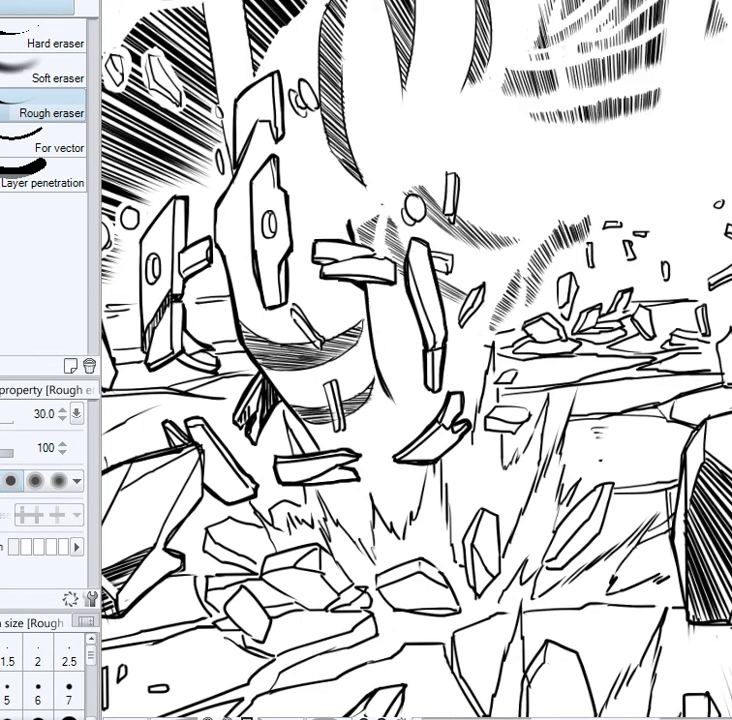
{"action": "key", "text": "p"}
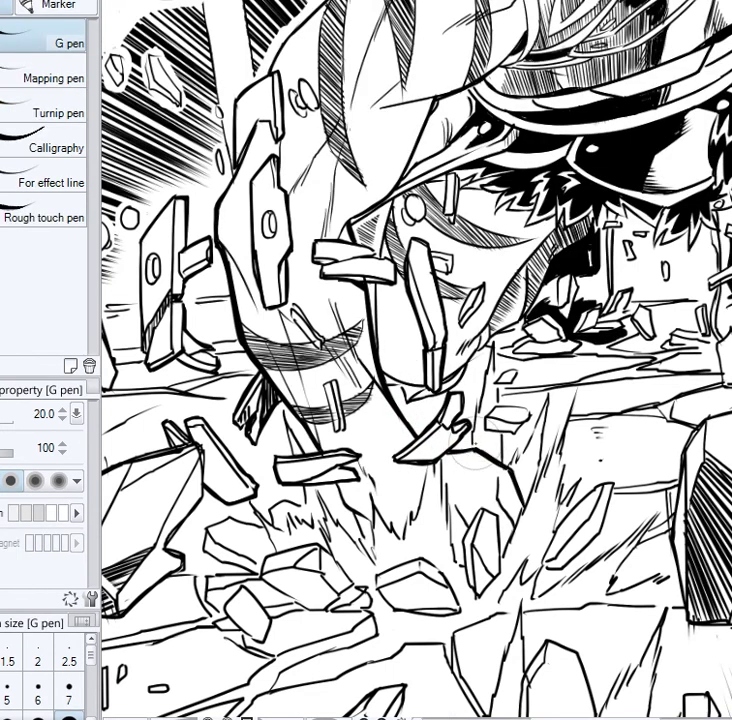
{"action": "mouse_move", "coordinate": [478, 452]}
{"action": "left_mouse_down"}
{"action": "mouse_move", "coordinate": [520, 469]}
{"action": "mouse_move", "coordinate": [520, 500]}
{"action": "left_mouse_up"}
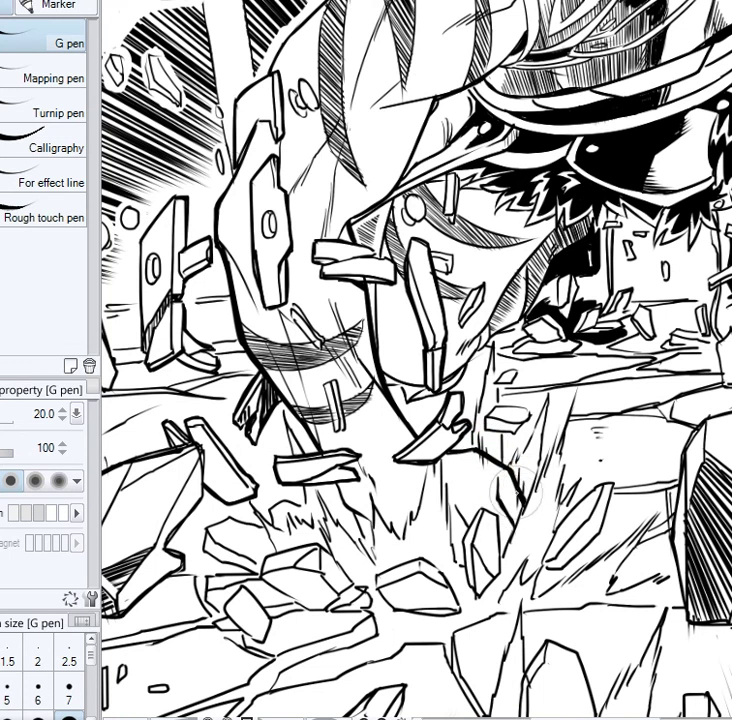
Thicken the outer contour of the punching arm's upper arm, the shoulder and the back
{"action": "left_click_drag", "start_coordinate": [383, 114], "coordinate": [307, 304]}
{"action": "left_click_drag", "start_coordinate": [189, 263], "coordinate": [244, 187]}
{"action": "scroll", "coordinate": [203, 232], "scroll_direction": "up", "scroll_amount": 5}
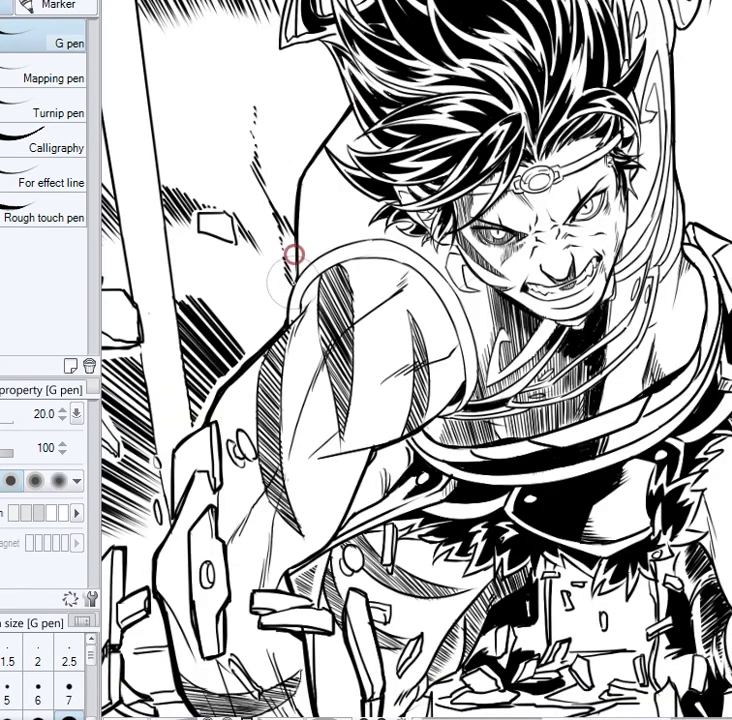
{"action": "mouse_move", "coordinate": [558, 526]}
{"action": "left_mouse_down"}
{"action": "mouse_move", "coordinate": [512, 521]}
{"action": "mouse_move", "coordinate": [456, 370]}
{"action": "left_mouse_up"}
{"action": "left_click_drag", "start_coordinate": [232, 393], "coordinate": [213, 530]}
{"action": "left_click_drag", "start_coordinate": [290, 572], "coordinate": [318, 542]}
Thicken the outer contour of the raised arm and fist and continue it down the side of the torso
{"action": "left_click_drag", "start_coordinate": [644, 433], "coordinate": [403, 447]}
{"action": "mouse_move", "coordinate": [491, 238]}
{"action": "left_mouse_down"}
{"action": "mouse_move", "coordinate": [597, 583]}
{"action": "mouse_move", "coordinate": [641, 686]}
{"action": "left_mouse_up"}
{"action": "left_click_drag", "start_coordinate": [312, 181], "coordinate": [320, 328]}
{"action": "mouse_move", "coordinate": [366, 152]}
{"action": "left_mouse_down"}
{"action": "mouse_move", "coordinate": [362, 187]}
{"action": "mouse_move", "coordinate": [385, 137]}
{"action": "left_mouse_up"}
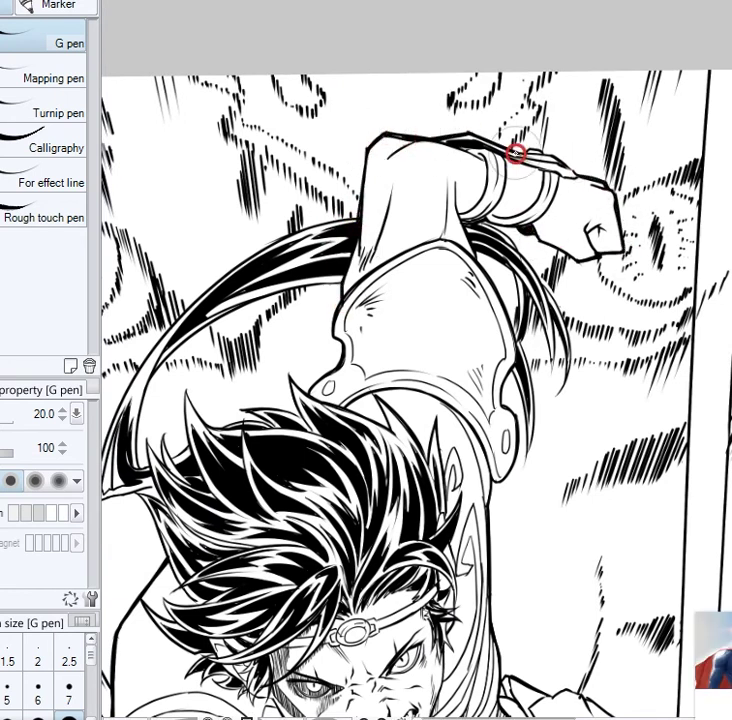
{"action": "scroll", "coordinate": [579, 135], "scroll_direction": "down", "scroll_amount": 4}
{"action": "left_click_drag", "start_coordinate": [441, 196], "coordinate": [445, 170]}
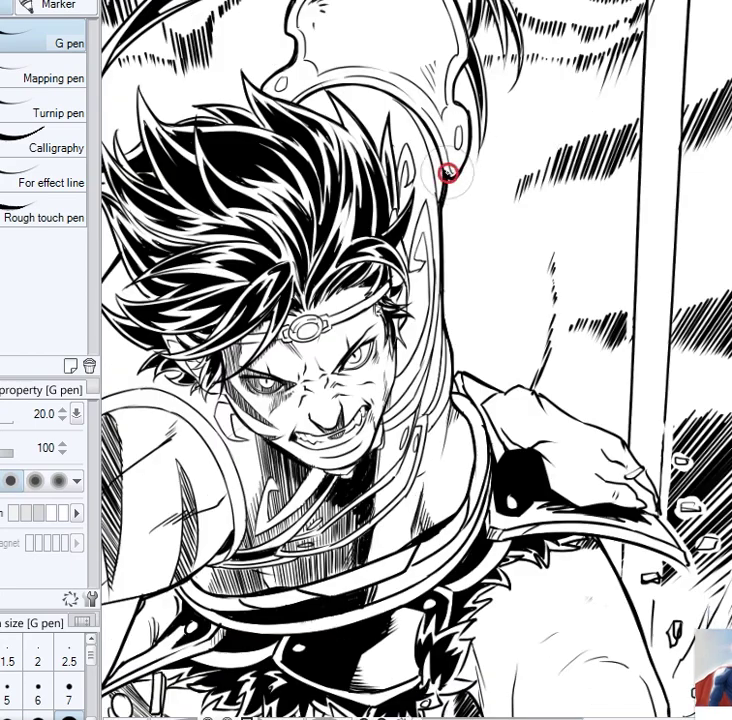
Thicken the outer contour of the furred thigh and the bent knee resting on the ground
{"action": "scroll", "coordinate": [650, 540], "scroll_direction": "down", "scroll_amount": 3}
{"action": "mouse_move", "coordinate": [627, 599]}
{"action": "left_mouse_down"}
{"action": "mouse_move", "coordinate": [575, 452]}
{"action": "mouse_move", "coordinate": [610, 487]}
{"action": "left_mouse_up"}
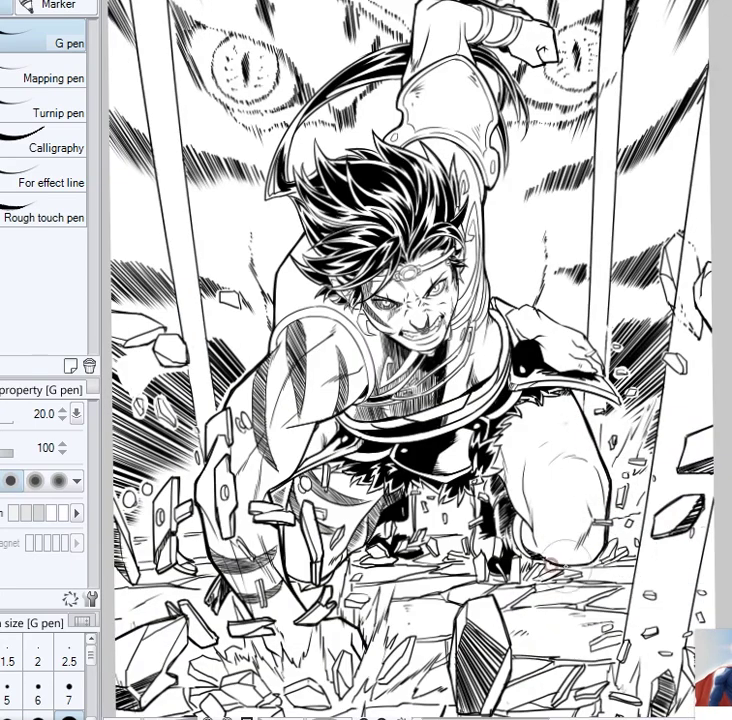
{"action": "left_click_drag", "start_coordinate": [585, 622], "coordinate": [608, 437]}
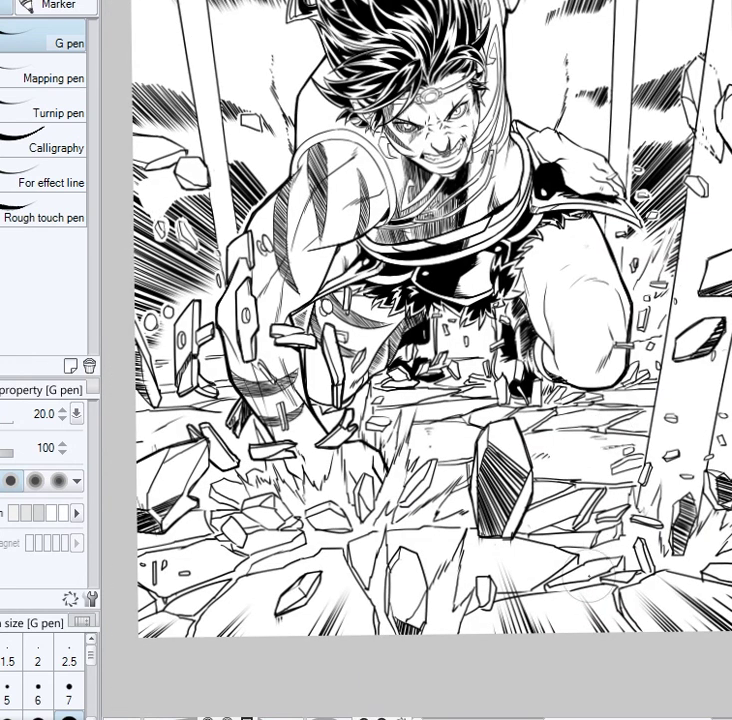
Brush a textured grey tone over the cracked ground, fading upward from dark at the page's lower edge
{"action": "scroll", "coordinate": [590, 622], "scroll_direction": "down", "scroll_amount": 2}
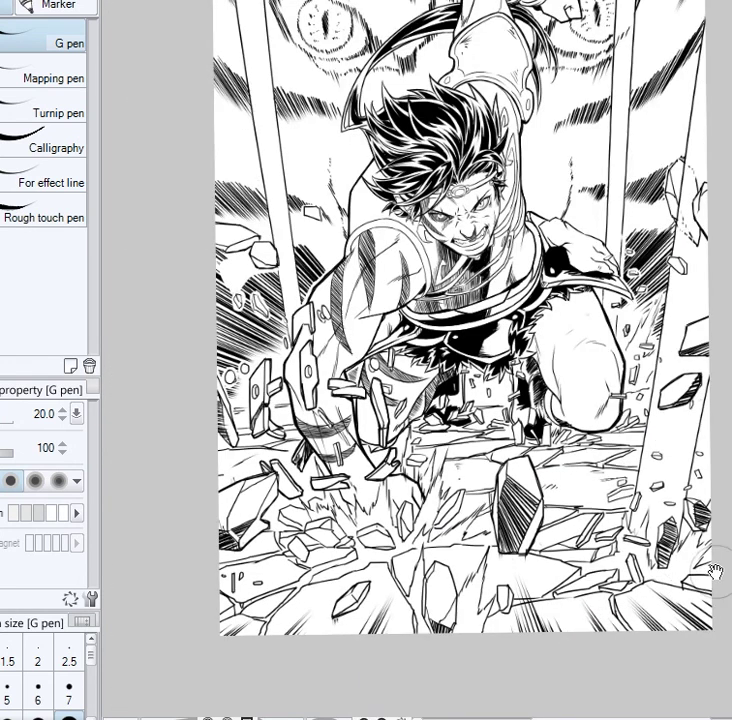
{"action": "scroll", "coordinate": [674, 595], "scroll_direction": "down", "scroll_amount": 1}
{"action": "left_click_drag", "start_coordinate": [704, 578], "coordinate": [667, 581]}
{"action": "scroll", "coordinate": [669, 596], "scroll_direction": "up", "scroll_amount": 1}
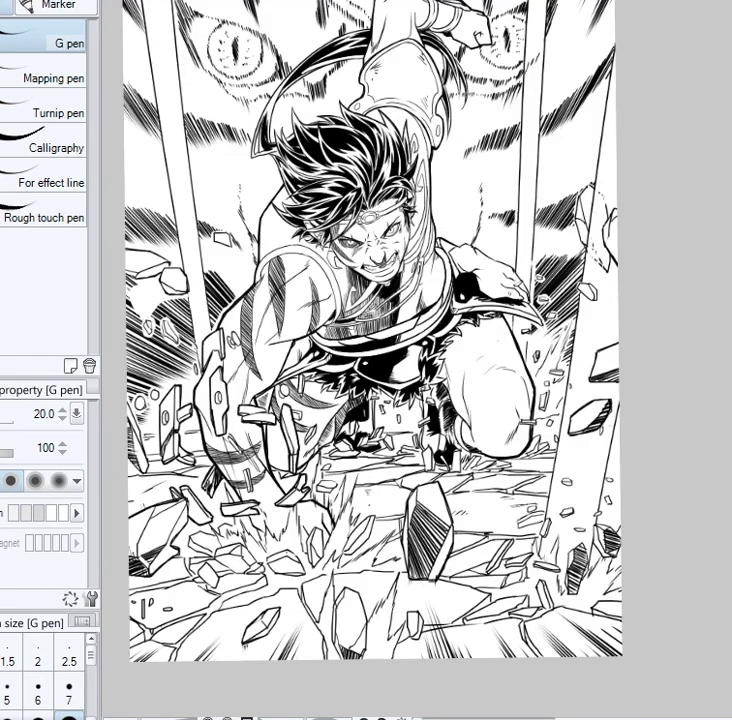
{"action": "key", "text": "b"}
{"action": "left_click", "coordinate": [24, 5]}
{"action": "left_click", "coordinate": [69, 146]}
{"action": "mouse_move", "coordinate": [319, 520]}
{"action": "left_mouse_down"}
{"action": "mouse_move", "coordinate": [580, 538]}
{"action": "mouse_move", "coordinate": [135, 598]}
{"action": "mouse_move", "coordinate": [188, 668]}
{"action": "mouse_move", "coordinate": [665, 474]}
{"action": "mouse_move", "coordinate": [176, 662]}
{"action": "mouse_move", "coordinate": [150, 450]}
{"action": "left_mouse_up"}
{"action": "key", "text": "ctrl+z"}
Erase white lines out of the tone along the ground cracks in the lower-left foreground with the Rough eraser at size 30
{"action": "key", "text": "e"}
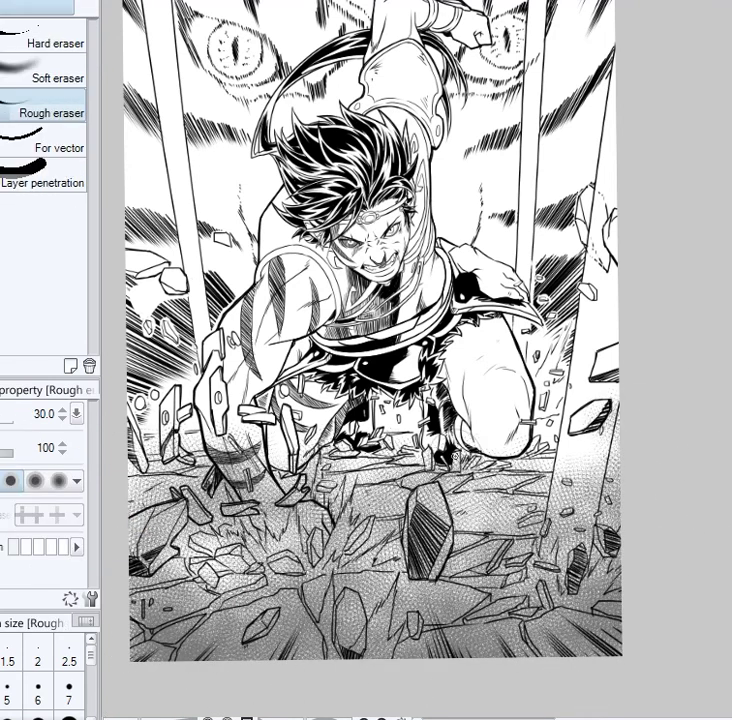
{"action": "scroll", "coordinate": [478, 464], "scroll_direction": "up", "scroll_amount": 1}
{"action": "left_click_drag", "start_coordinate": [478, 464], "coordinate": [591, 334]}
{"action": "left_click_drag", "start_coordinate": [181, 497], "coordinate": [262, 478]}
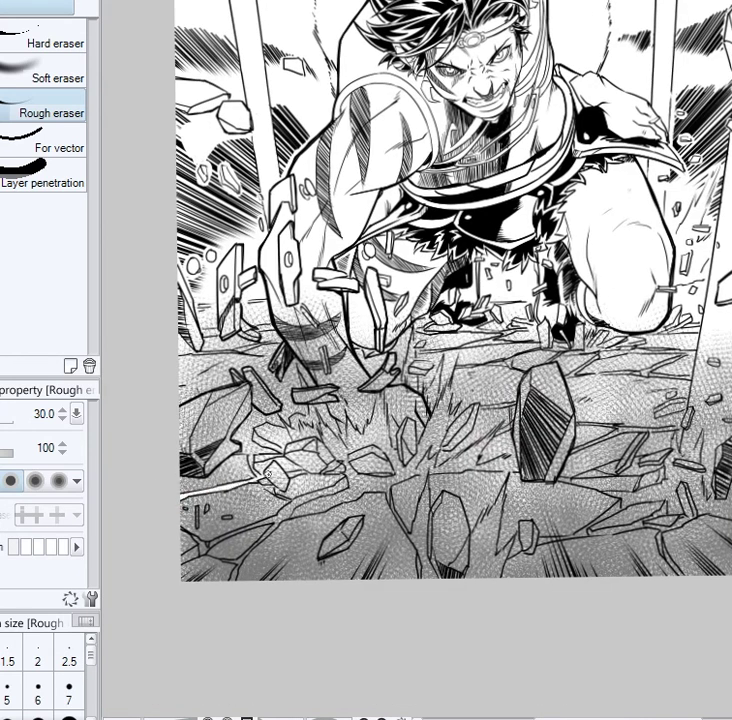
{"action": "left_click_drag", "start_coordinate": [208, 545], "coordinate": [345, 480]}
{"action": "key", "text": "ctrl+z"}
{"action": "left_click_drag", "start_coordinate": [208, 545], "coordinate": [292, 509]}
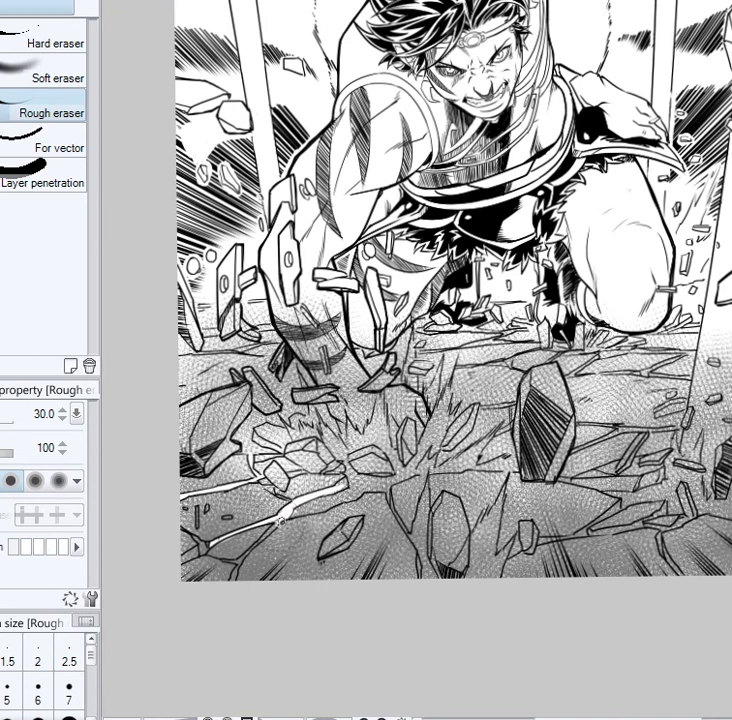
Enlarge the Rough eraser to 70 and clear the tone from the punching forearm and wrist
{"action": "left_click_drag", "start_coordinate": [436, 344], "coordinate": [431, 377]}
{"action": "key", "text": "bracketright"}
{"action": "key", "text": "bracketright"}
{"action": "key", "text": "bracketright"}
{"action": "key", "text": "bracketright"}
{"action": "left_click_drag", "start_coordinate": [278, 337], "coordinate": [340, 440]}
{"action": "left_click_drag", "start_coordinate": [306, 338], "coordinate": [350, 452]}
{"action": "left_click_drag", "start_coordinate": [322, 340], "coordinate": [351, 418]}
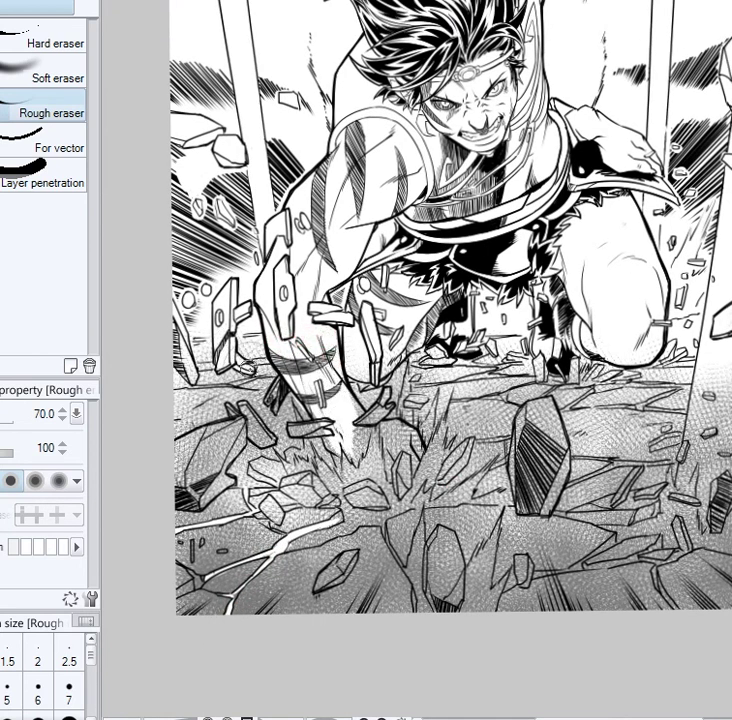
Clear the tone from the large boulder, the debris and impact burst around the fist, and the upright hatched rock
{"action": "mouse_move", "coordinate": [170, 459]}
{"action": "left_mouse_down"}
{"action": "mouse_move", "coordinate": [173, 466]}
{"action": "mouse_move", "coordinate": [237, 442]}
{"action": "mouse_move", "coordinate": [195, 458]}
{"action": "mouse_move", "coordinate": [192, 488]}
{"action": "left_mouse_up"}
{"action": "mouse_move", "coordinate": [258, 434]}
{"action": "left_mouse_down"}
{"action": "mouse_move", "coordinate": [247, 405]}
{"action": "mouse_move", "coordinate": [271, 440]}
{"action": "mouse_move", "coordinate": [230, 404]}
{"action": "mouse_move", "coordinate": [257, 416]}
{"action": "mouse_move", "coordinate": [304, 462]}
{"action": "mouse_move", "coordinate": [325, 440]}
{"action": "mouse_move", "coordinate": [335, 410]}
{"action": "mouse_move", "coordinate": [365, 478]}
{"action": "mouse_move", "coordinate": [382, 436]}
{"action": "mouse_move", "coordinate": [368, 408]}
{"action": "mouse_move", "coordinate": [400, 358]}
{"action": "left_mouse_up"}
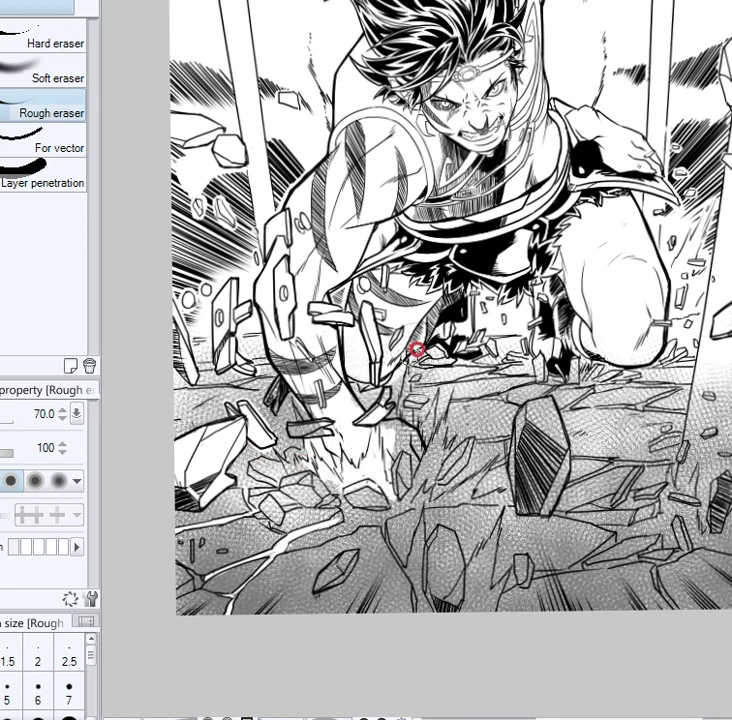
{"action": "mouse_move", "coordinate": [306, 390]}
{"action": "left_mouse_down"}
{"action": "mouse_move", "coordinate": [292, 420]}
{"action": "mouse_move", "coordinate": [302, 385]}
{"action": "left_mouse_up"}
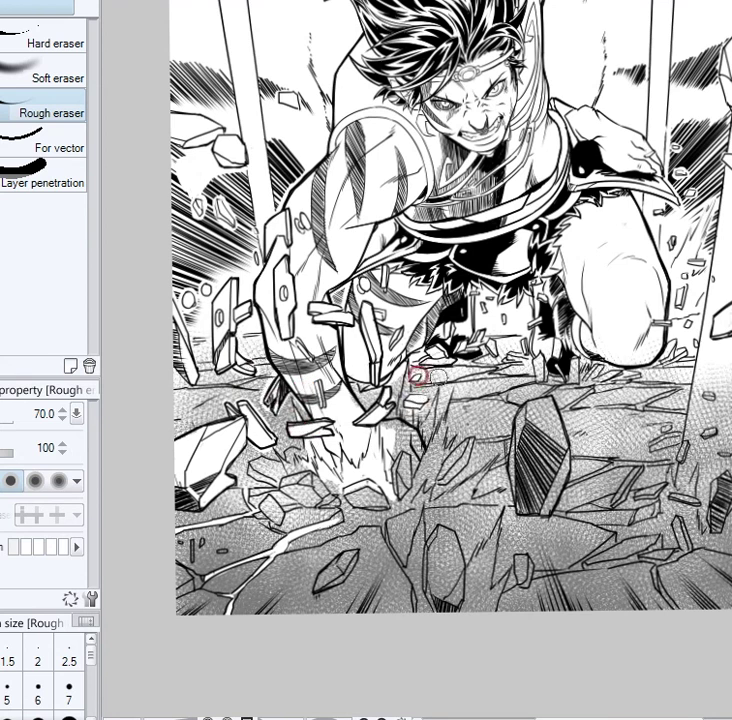
{"action": "mouse_move", "coordinate": [348, 520]}
{"action": "left_mouse_down"}
{"action": "mouse_move", "coordinate": [335, 495]}
{"action": "mouse_move", "coordinate": [360, 470]}
{"action": "mouse_move", "coordinate": [395, 453]}
{"action": "left_mouse_up"}
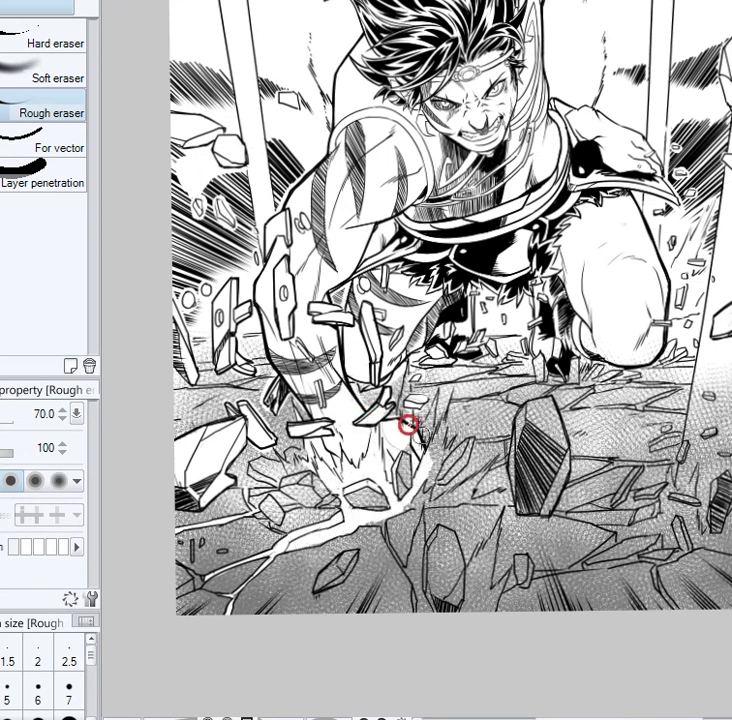
{"action": "mouse_move", "coordinate": [422, 480]}
{"action": "left_mouse_down"}
{"action": "mouse_move", "coordinate": [462, 435]}
{"action": "mouse_move", "coordinate": [482, 441]}
{"action": "mouse_move", "coordinate": [515, 421]}
{"action": "mouse_move", "coordinate": [505, 400]}
{"action": "mouse_move", "coordinate": [515, 480]}
{"action": "mouse_move", "coordinate": [500, 420]}
{"action": "mouse_move", "coordinate": [505, 462]}
{"action": "left_mouse_up"}
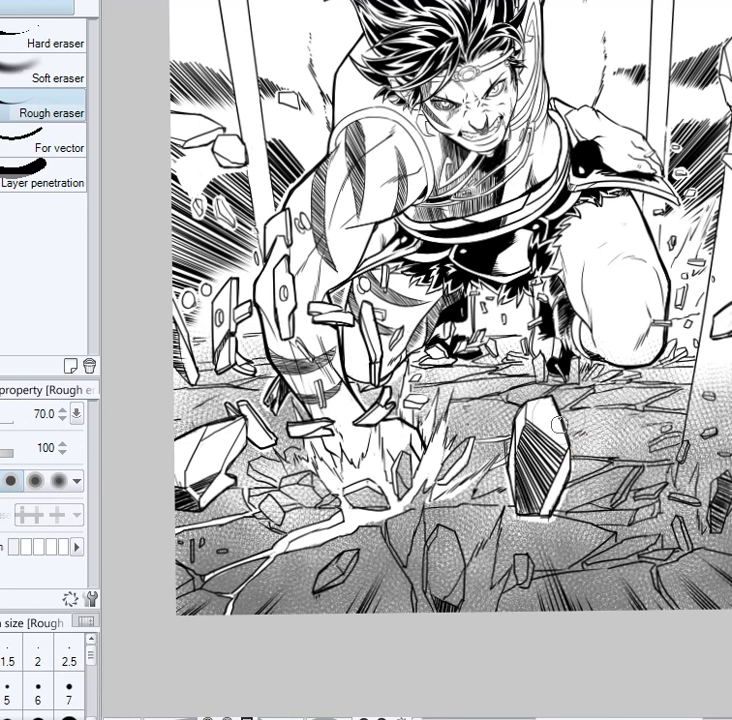
Erase the tone from the foreground rock, the jagged spikes beside it and the rubble pile next to the fist
{"action": "mouse_move", "coordinate": [420, 545]}
{"action": "left_mouse_down"}
{"action": "mouse_move", "coordinate": [433, 583]}
{"action": "mouse_move", "coordinate": [456, 574]}
{"action": "left_mouse_up"}
{"action": "mouse_move", "coordinate": [492, 535]}
{"action": "left_mouse_down"}
{"action": "mouse_move", "coordinate": [471, 629]}
{"action": "mouse_move", "coordinate": [505, 577]}
{"action": "mouse_move", "coordinate": [491, 612]}
{"action": "left_mouse_up"}
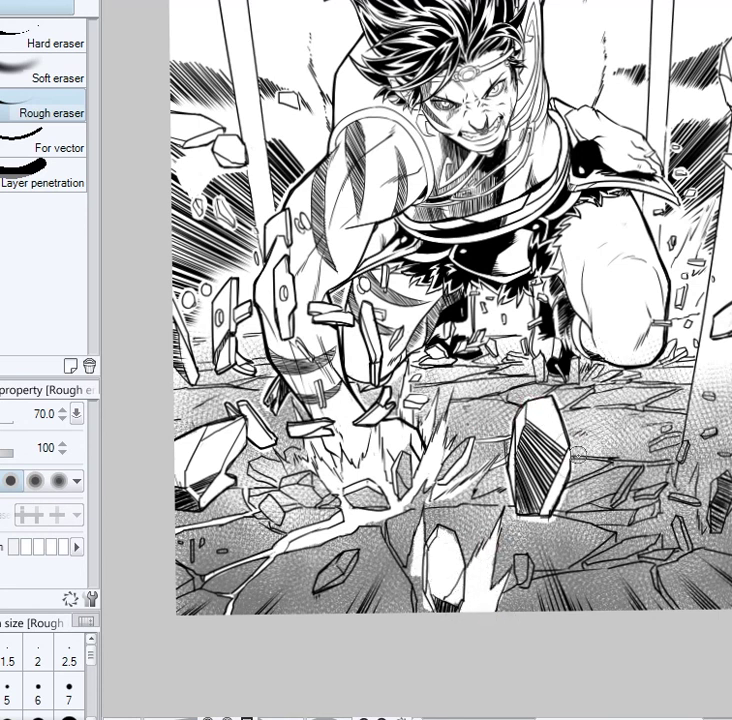
{"action": "left_click_drag", "start_coordinate": [413, 578], "coordinate": [419, 598]}
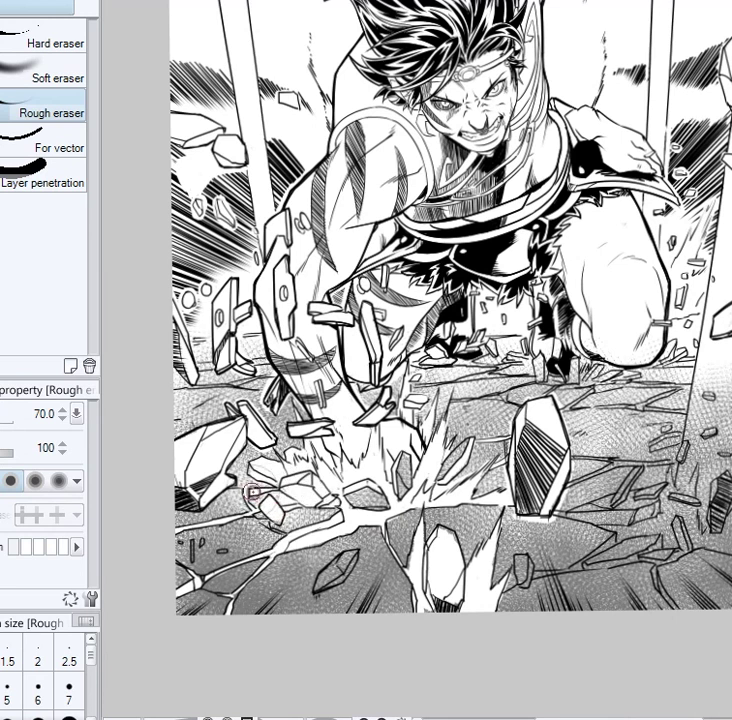
Erase the tone along the cracks and small debris beyond the upright rock and from the rubble beneath the fighter
{"action": "left_click_drag", "start_coordinate": [569, 458], "coordinate": [670, 464]}
{"action": "mouse_move", "coordinate": [613, 465]}
{"action": "left_mouse_down"}
{"action": "mouse_move", "coordinate": [551, 514]}
{"action": "mouse_move", "coordinate": [633, 517]}
{"action": "left_mouse_up"}
{"action": "mouse_move", "coordinate": [691, 486]}
{"action": "left_mouse_down"}
{"action": "mouse_move", "coordinate": [706, 390]}
{"action": "mouse_move", "coordinate": [703, 412]}
{"action": "left_mouse_up"}
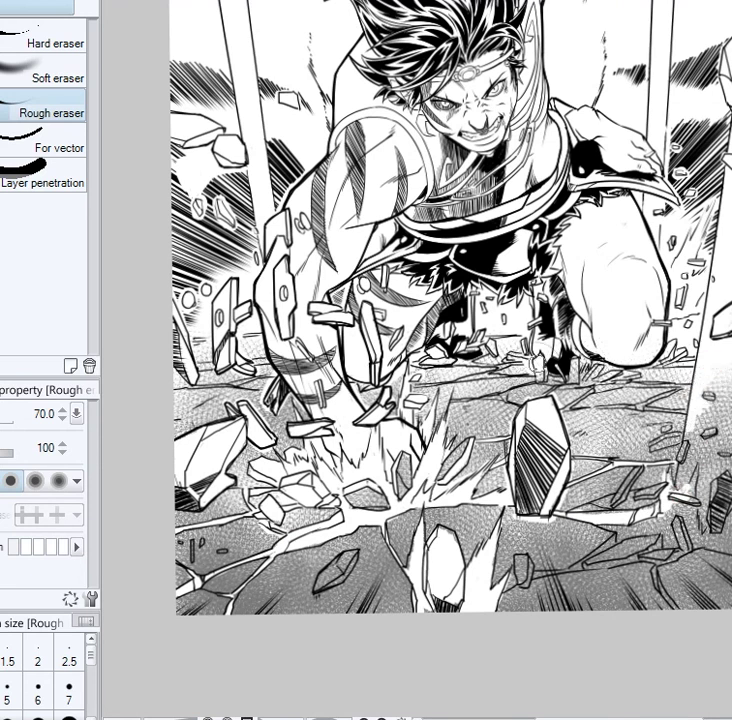
{"action": "left_click_drag", "start_coordinate": [529, 368], "coordinate": [502, 361]}
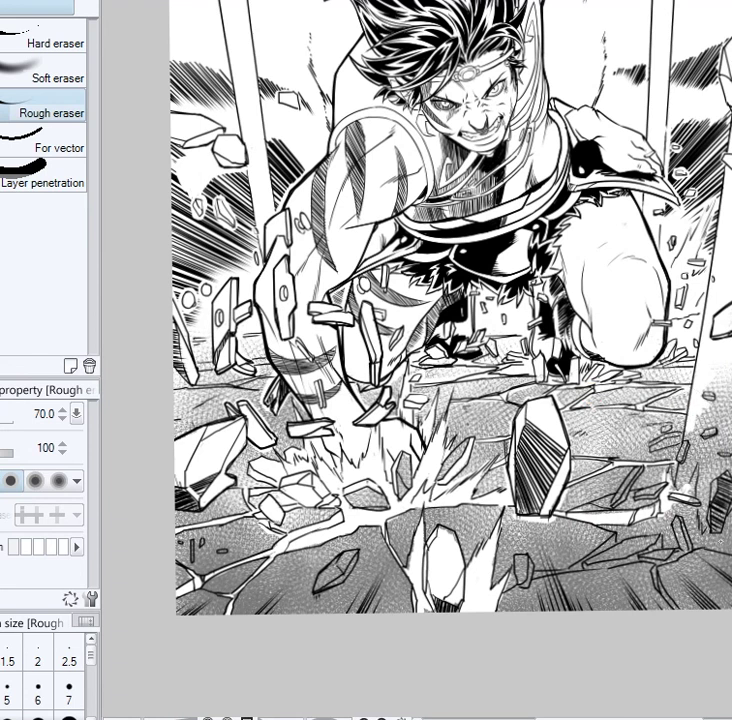
Erase the tone along the crack and rubble at the pillar's base and from the lower part of the pillar
{"action": "mouse_move", "coordinate": [606, 526]}
{"action": "left_mouse_down"}
{"action": "mouse_move", "coordinate": [638, 515]}
{"action": "mouse_move", "coordinate": [680, 482]}
{"action": "mouse_move", "coordinate": [706, 535]}
{"action": "left_mouse_up"}
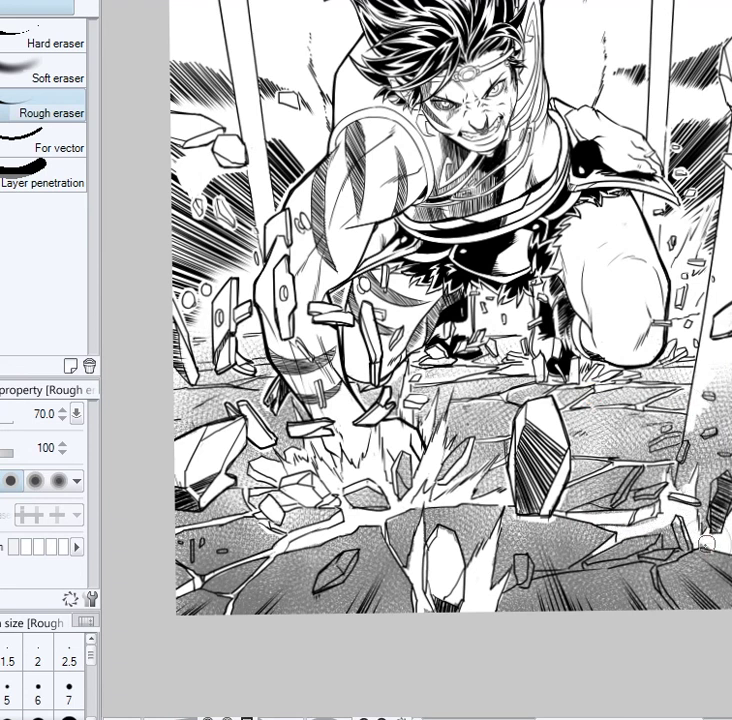
{"action": "mouse_move", "coordinate": [668, 540]}
{"action": "left_mouse_down"}
{"action": "mouse_move", "coordinate": [596, 551]}
{"action": "mouse_move", "coordinate": [537, 576]}
{"action": "mouse_move", "coordinate": [579, 566]}
{"action": "mouse_move", "coordinate": [519, 559]}
{"action": "mouse_move", "coordinate": [628, 560]}
{"action": "mouse_move", "coordinate": [657, 544]}
{"action": "mouse_move", "coordinate": [658, 560]}
{"action": "mouse_move", "coordinate": [690, 538]}
{"action": "left_mouse_up"}
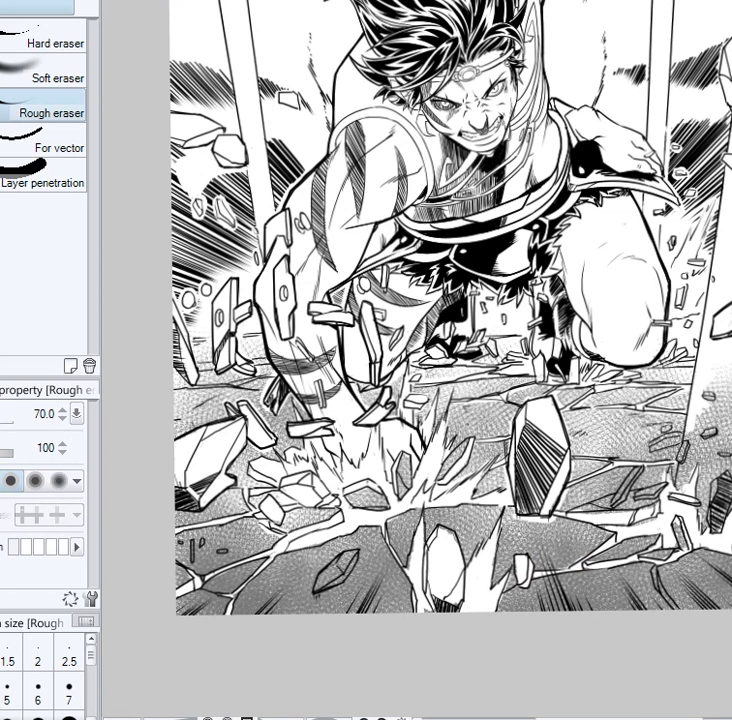
{"action": "mouse_move", "coordinate": [730, 422]}
{"action": "left_mouse_down"}
{"action": "mouse_move", "coordinate": [663, 445]}
{"action": "mouse_move", "coordinate": [698, 453]}
{"action": "mouse_move", "coordinate": [668, 425]}
{"action": "mouse_move", "coordinate": [676, 475]}
{"action": "mouse_move", "coordinate": [683, 455]}
{"action": "mouse_move", "coordinate": [719, 424]}
{"action": "mouse_move", "coordinate": [696, 433]}
{"action": "mouse_move", "coordinate": [707, 485]}
{"action": "left_mouse_up"}
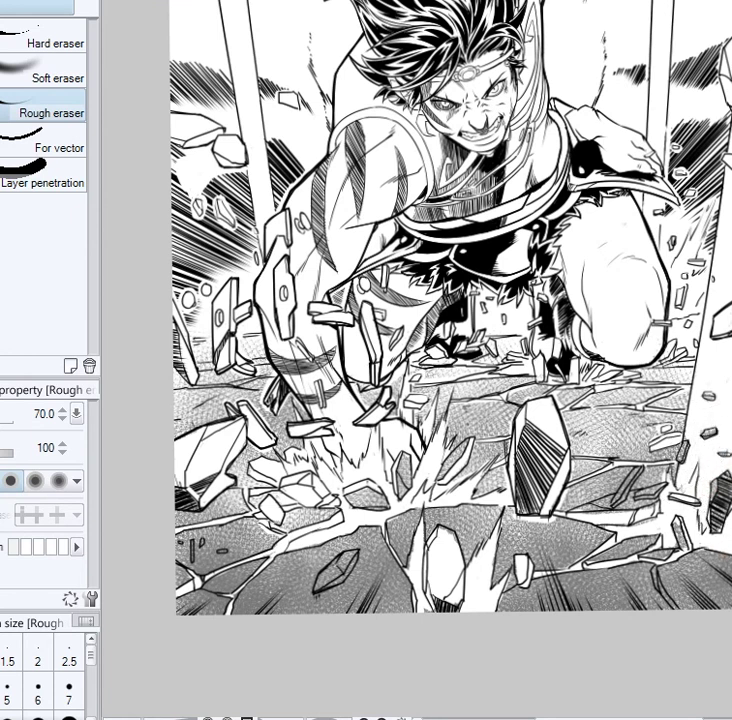
Paint Cloud gauze tone across the upper background over the beast's forehead and eyes
{"action": "key", "text": "ctrl+0"}
{"action": "left_click_drag", "start_coordinate": [354, 662], "coordinate": [350, 620]}
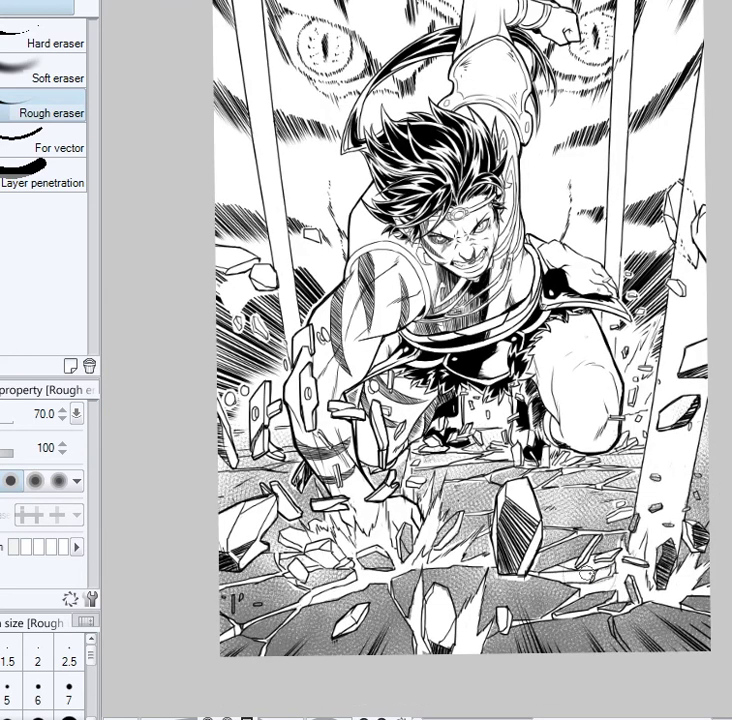
{"action": "scroll", "coordinate": [645, 555], "scroll_direction": "down", "scroll_amount": 1}
{"action": "left_click_drag", "start_coordinate": [727, 556], "coordinate": [677, 558]}
{"action": "scroll", "coordinate": [680, 563], "scroll_direction": "up", "scroll_amount": 1}
{"action": "left_click_drag", "start_coordinate": [690, 508], "coordinate": [727, 521]}
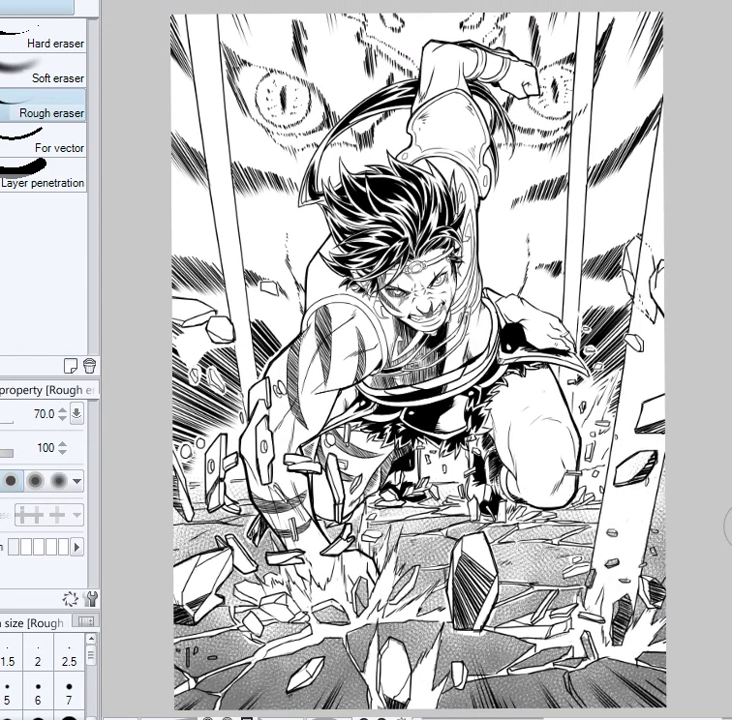
{"action": "key", "text": "b"}
{"action": "mouse_move", "coordinate": [120, 40]}
{"action": "left_mouse_down"}
{"action": "mouse_move", "coordinate": [678, 25]}
{"action": "mouse_move", "coordinate": [163, 77]}
{"action": "mouse_move", "coordinate": [678, 16]}
{"action": "mouse_move", "coordinate": [170, 127]}
{"action": "mouse_move", "coordinate": [656, 101]}
{"action": "left_mouse_up"}
Enlarge the Rough eraser to 150 and clear the tone from the first background pillar and the beast's eye next to it
{"action": "key", "text": "e"}
{"action": "mouse_move", "coordinate": [202, 78]}
{"action": "left_mouse_down"}
{"action": "mouse_move", "coordinate": [197, 13]}
{"action": "mouse_move", "coordinate": [205, 90]}
{"action": "left_mouse_up"}
{"action": "key", "text": "bracketright"}
{"action": "key", "text": "bracketright"}
{"action": "key", "text": "bracketright"}
{"action": "key", "text": "bracketright"}
{"action": "mouse_move", "coordinate": [200, 20]}
{"action": "left_mouse_down"}
{"action": "mouse_move", "coordinate": [216, 16]}
{"action": "mouse_move", "coordinate": [194, 10]}
{"action": "mouse_move", "coordinate": [218, 150]}
{"action": "left_mouse_up"}
{"action": "left_click_drag", "start_coordinate": [283, 98], "coordinate": [276, 104]}
Clear the tone from the beast's forehead markings and other eye, the fighter's raised arm and ribbon, and the second pillar
{"action": "left_click_drag", "start_coordinate": [354, 18], "coordinate": [398, 58]}
{"action": "left_click_drag", "start_coordinate": [394, 20], "coordinate": [389, 14]}
{"action": "mouse_move", "coordinate": [496, 40]}
{"action": "left_mouse_down"}
{"action": "mouse_move", "coordinate": [479, 17]}
{"action": "mouse_move", "coordinate": [492, 40]}
{"action": "left_mouse_up"}
{"action": "left_click_drag", "start_coordinate": [550, 80], "coordinate": [556, 94]}
{"action": "mouse_move", "coordinate": [443, 80]}
{"action": "left_mouse_down"}
{"action": "mouse_move", "coordinate": [429, 47]}
{"action": "mouse_move", "coordinate": [457, 45]}
{"action": "mouse_move", "coordinate": [453, 58]}
{"action": "mouse_move", "coordinate": [513, 38]}
{"action": "mouse_move", "coordinate": [453, 73]}
{"action": "mouse_move", "coordinate": [350, 93]}
{"action": "left_mouse_up"}
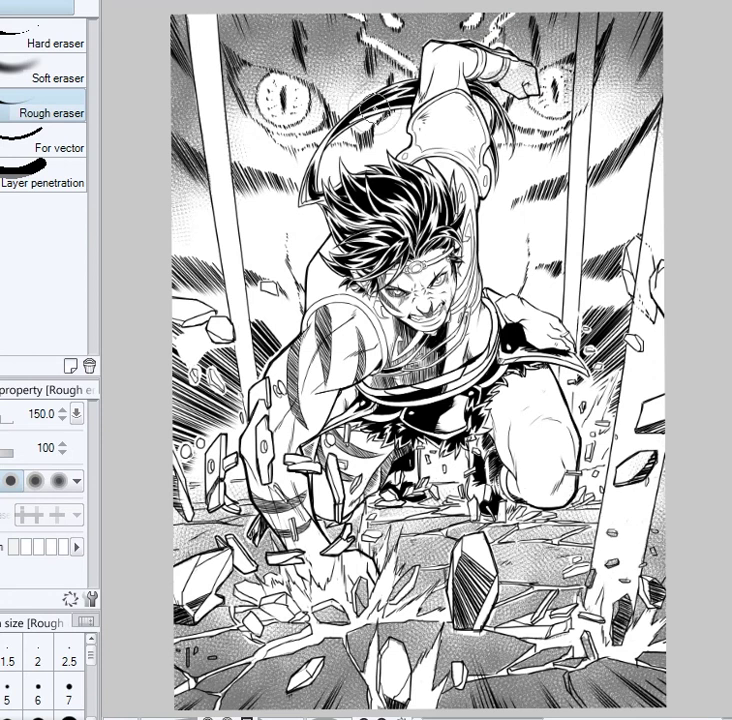
{"action": "mouse_move", "coordinate": [501, 76]}
{"action": "left_mouse_down"}
{"action": "mouse_move", "coordinate": [530, 70]}
{"action": "mouse_move", "coordinate": [563, 93]}
{"action": "mouse_move", "coordinate": [585, 11]}
{"action": "mouse_move", "coordinate": [606, 48]}
{"action": "left_mouse_up"}
{"action": "mouse_move", "coordinate": [244, 98]}
{"action": "left_mouse_down"}
{"action": "mouse_move", "coordinate": [249, 76]}
{"action": "mouse_move", "coordinate": [276, 69]}
{"action": "mouse_move", "coordinate": [297, 106]}
{"action": "left_mouse_up"}
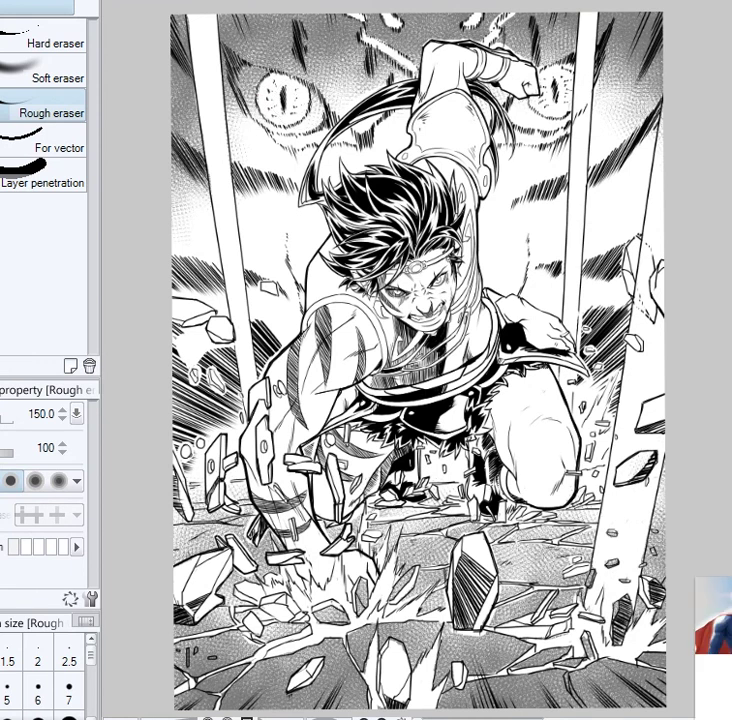
{"action": "key", "text": "ctrl+minus"}
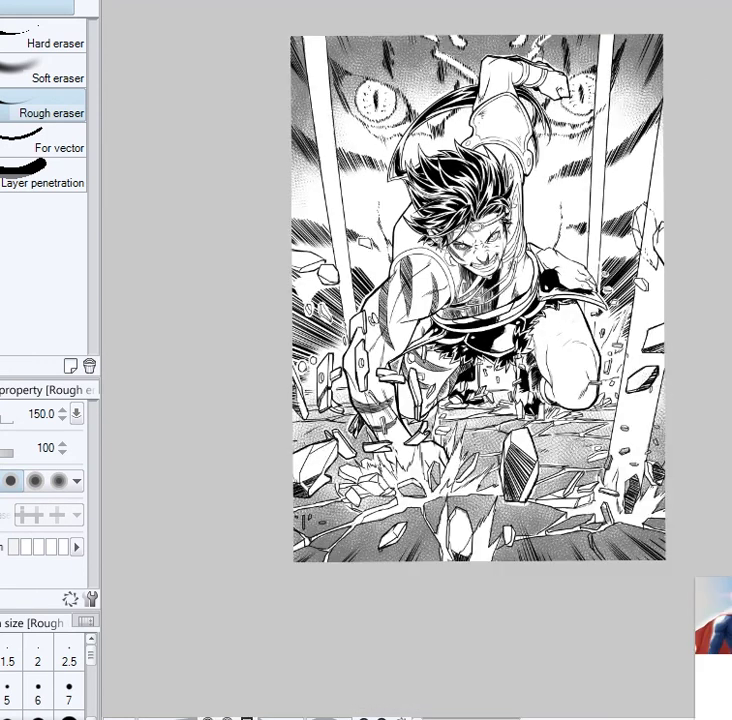
{"action": "left_click_drag", "start_coordinate": [731, 149], "coordinate": [673, 158]}
{"action": "key", "text": "ctrl+plus"}
{"action": "key", "text": "ctrl+plus"}
{"action": "left_click_drag", "start_coordinate": [630, 175], "coordinate": [701, 126]}
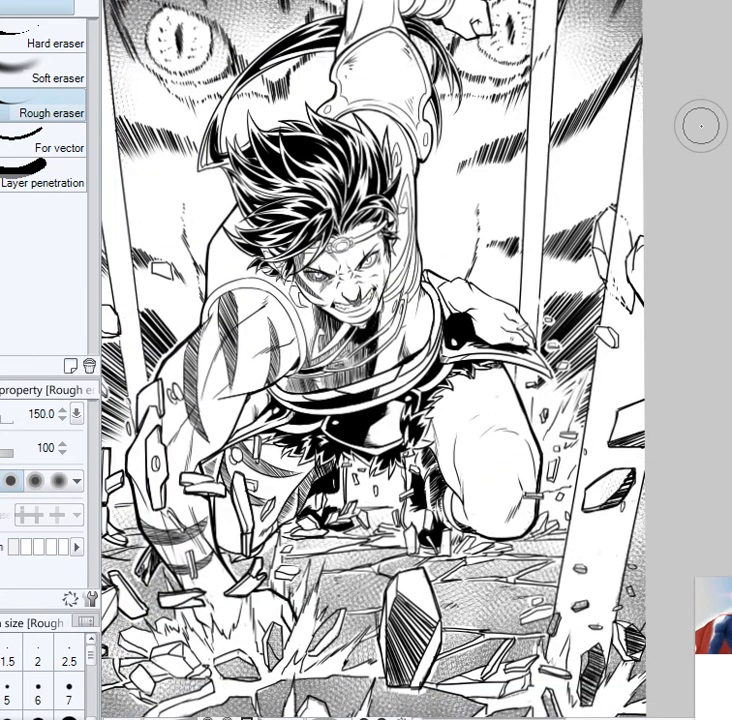
{"action": "key", "text": "b"}
{"action": "key", "text": "bracketleft"}
{"action": "key", "text": "bracketleft"}
{"action": "key", "text": "bracketleft"}
{"action": "key", "text": "bracketleft"}
{"action": "mouse_move", "coordinate": [320, 270]}
{"action": "left_mouse_down"}
{"action": "mouse_move", "coordinate": [350, 298]}
{"action": "mouse_move", "coordinate": [310, 253]}
{"action": "left_mouse_up"}
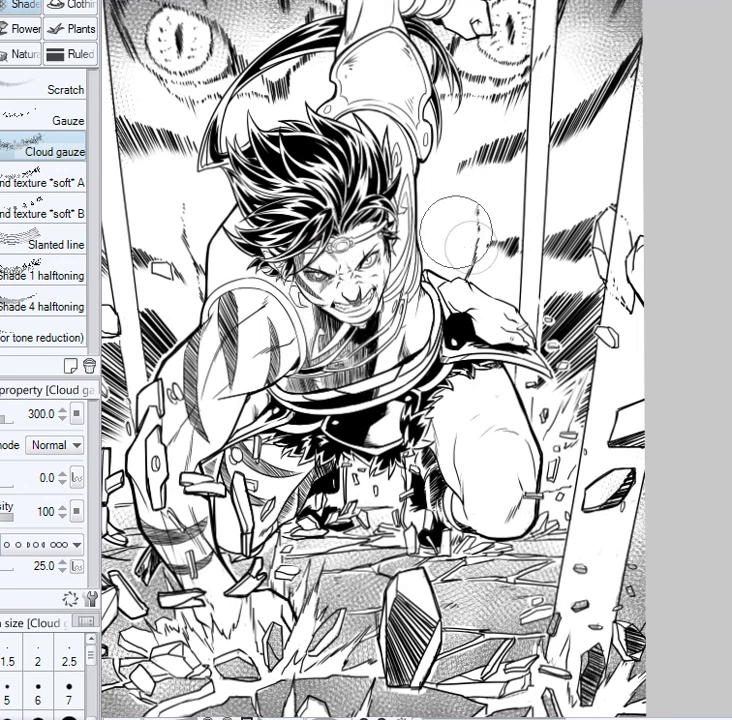
Reduce the G pen to 17 and add fine shadow hatching across the fighter's teeth and beneath his nose
{"action": "key", "text": "p"}
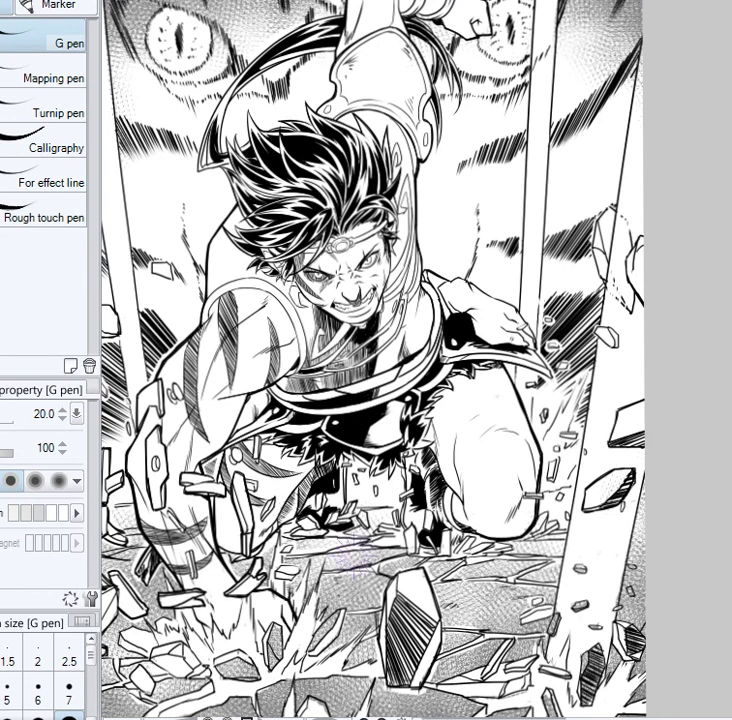
{"action": "scroll", "coordinate": [426, 327], "scroll_direction": "up", "scroll_amount": 3}
{"action": "key", "text": "bracketleft"}
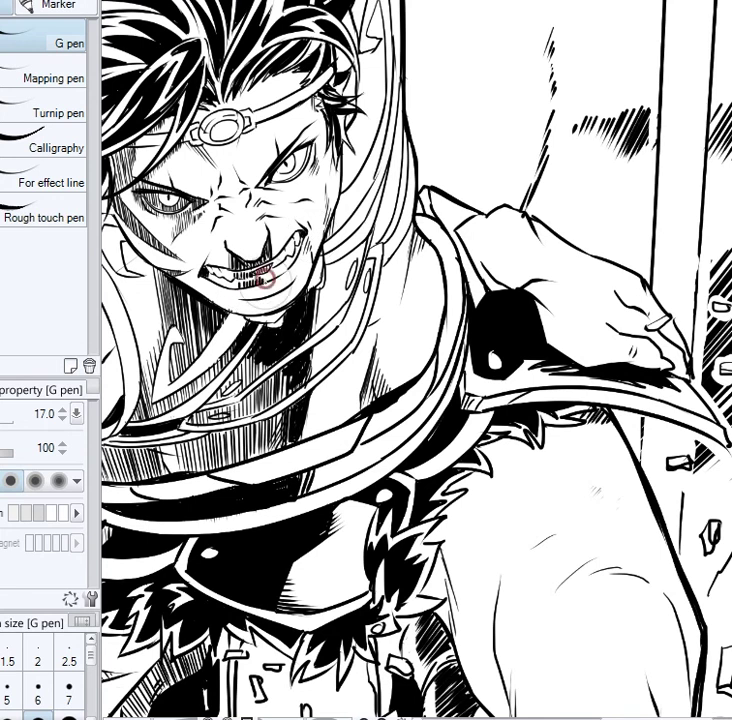
{"action": "key", "text": "e"}
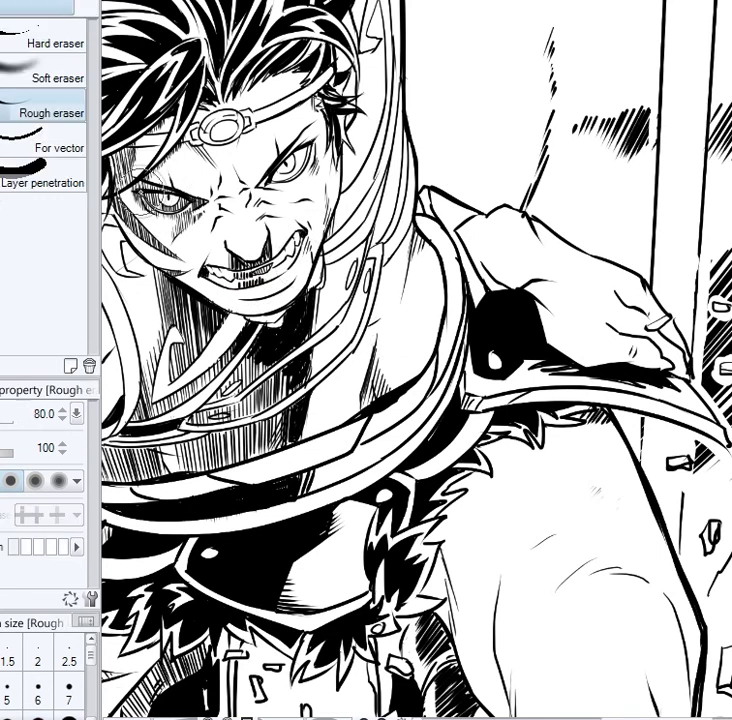
{"action": "scroll", "coordinate": [290, 188], "scroll_direction": "down", "scroll_amount": 3}
{"action": "left_click_drag", "start_coordinate": [624, 254], "coordinate": [691, 282]}
{"action": "key", "text": "p"}
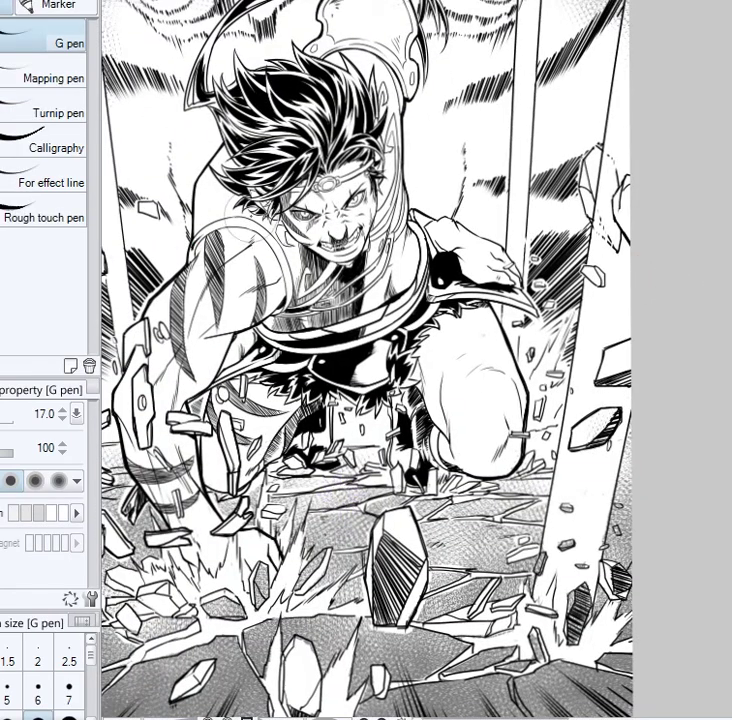
{"action": "scroll", "coordinate": [193, 242], "scroll_direction": "up", "scroll_amount": 4}
{"action": "left_click_drag", "start_coordinate": [160, 265], "coordinate": [154, 277]}
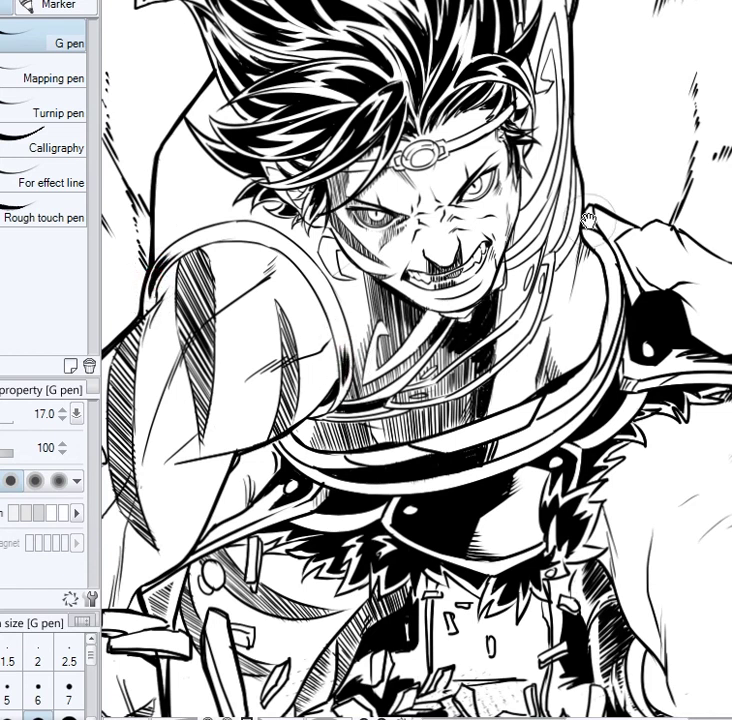
Set the Rough eraser to 30 and clean up the knuckles of the fighter's raised fist
{"action": "scroll", "coordinate": [545, 207], "scroll_direction": "up", "scroll_amount": 5}
{"action": "scroll", "coordinate": [629, 266], "scroll_direction": "up", "scroll_amount": 5}
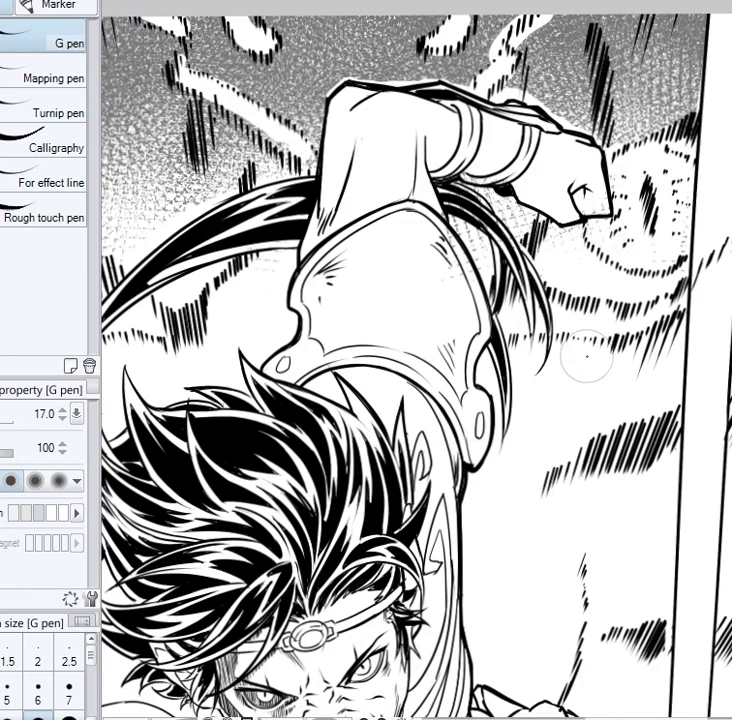
{"action": "key", "text": "e"}
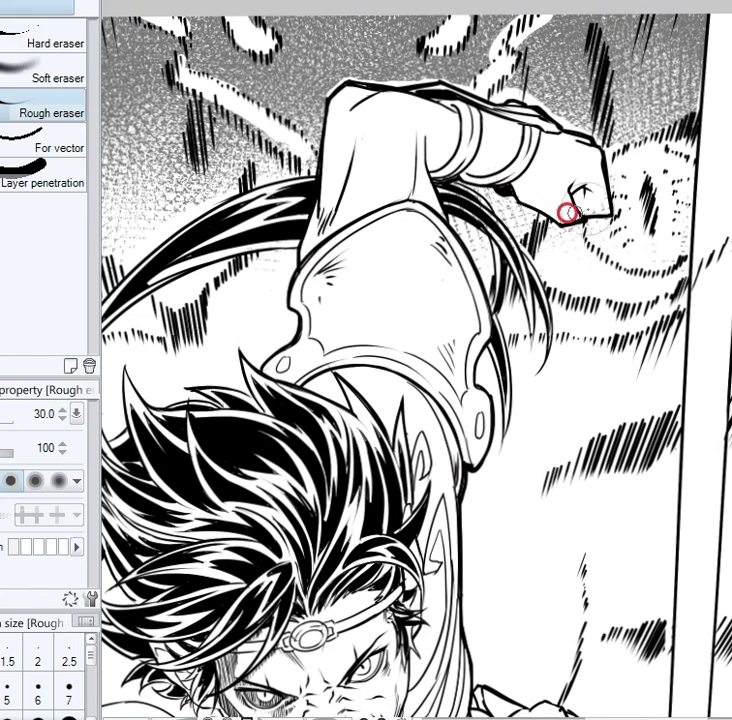
{"action": "scroll", "coordinate": [588, 572], "scroll_direction": "down", "scroll_amount": 5}
{"action": "left_click_drag", "start_coordinate": [598, 588], "coordinate": [566, 283]}
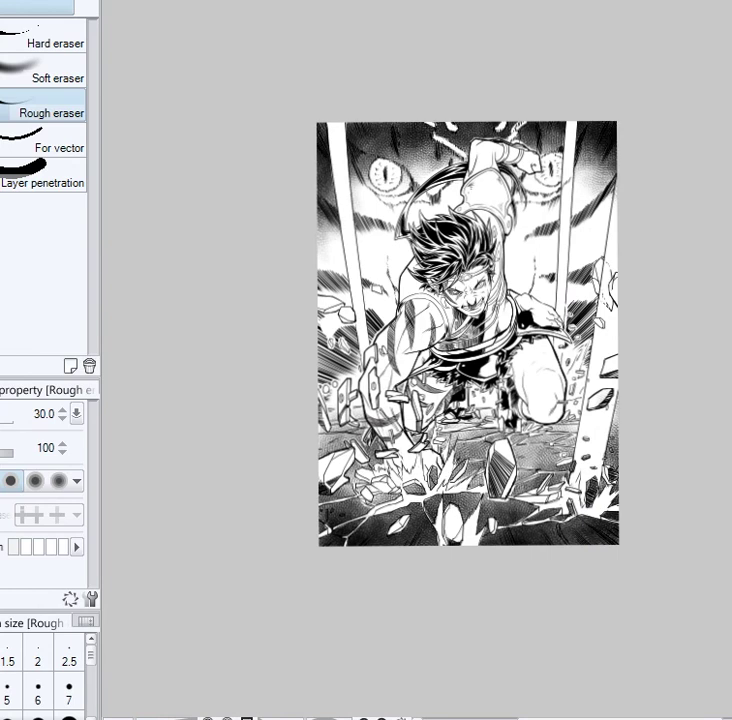
Thicken the hatching beneath the beast's eyes with the G pen at size 17
{"action": "scroll", "coordinate": [622, 462], "scroll_direction": "up", "scroll_amount": 1}
{"action": "left_click_drag", "start_coordinate": [675, 449], "coordinate": [666, 488]}
{"action": "scroll", "coordinate": [461, 347], "scroll_direction": "up", "scroll_amount": 2}
{"action": "left_click_drag", "start_coordinate": [295, 100], "coordinate": [336, 248]}
{"action": "left_click", "coordinate": [3, 168]}
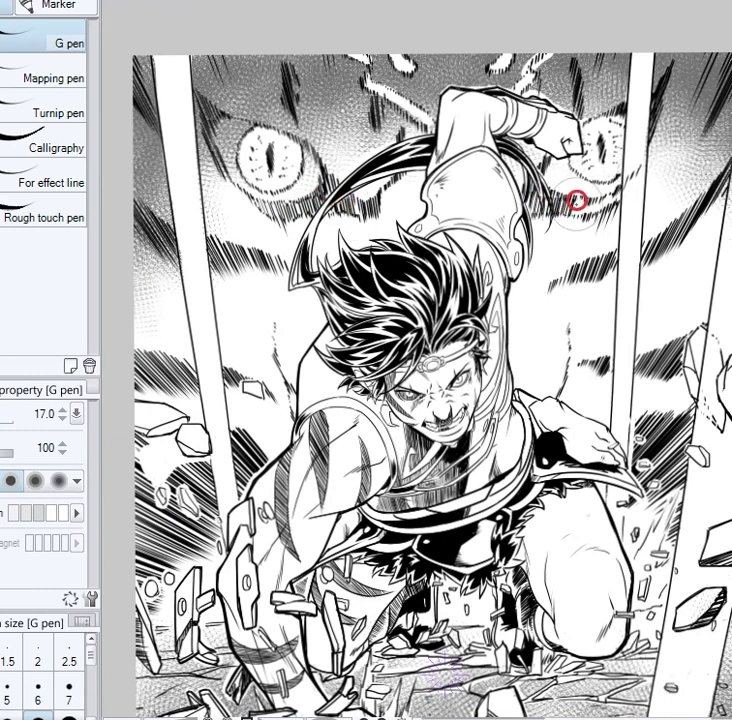
{"action": "scroll", "coordinate": [672, 178], "scroll_direction": "up", "scroll_amount": 3}
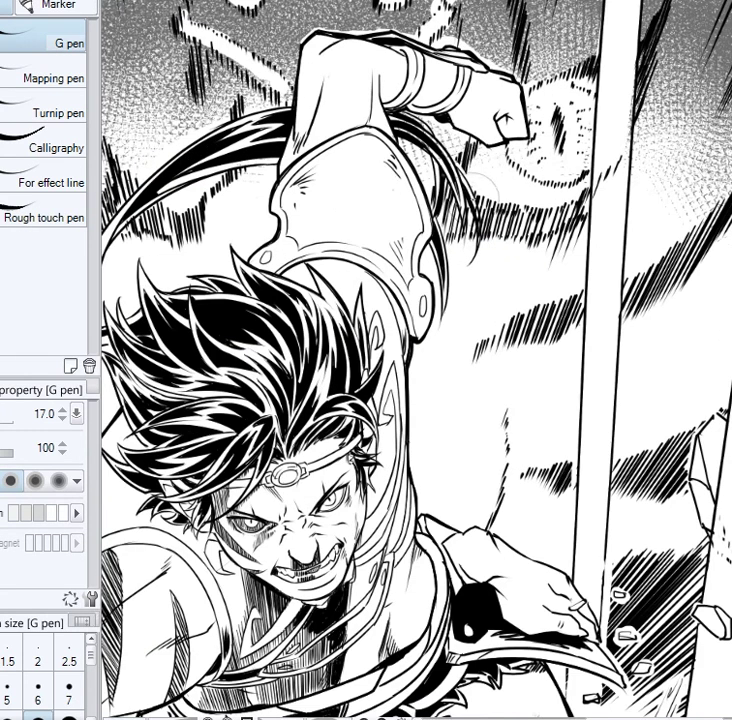
Erase the stray hatching and tone overlapping the dark ribbon strands behind the raised arm with the size 30 Rough eraser
{"action": "key", "text": "e"}
{"action": "mouse_move", "coordinate": [465, 181]}
{"action": "left_mouse_down"}
{"action": "mouse_move", "coordinate": [444, 172]}
{"action": "mouse_move", "coordinate": [450, 203]}
{"action": "left_mouse_up"}
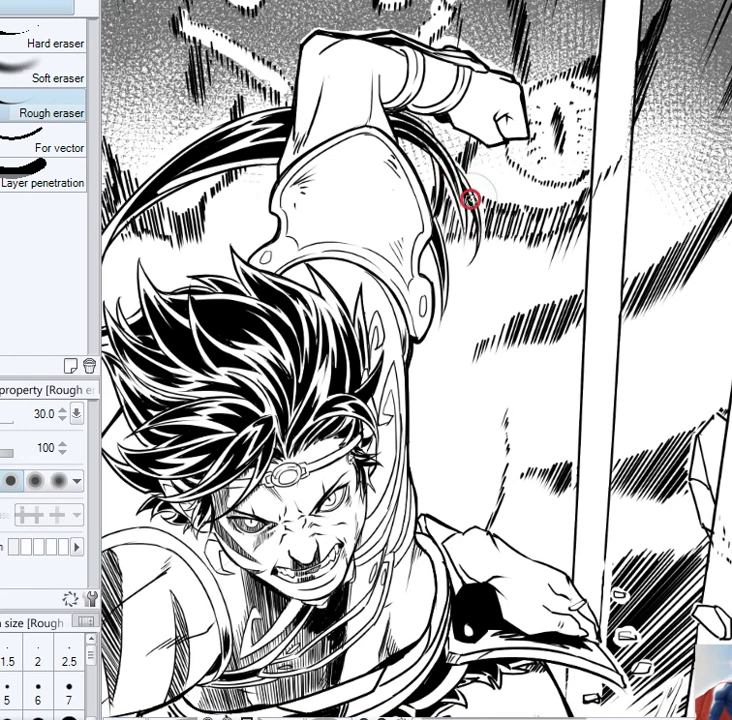
{"action": "mouse_move", "coordinate": [422, 129]}
{"action": "left_mouse_down"}
{"action": "mouse_move", "coordinate": [420, 114]}
{"action": "mouse_move", "coordinate": [478, 162]}
{"action": "left_mouse_up"}
{"action": "scroll", "coordinate": [470, 156], "scroll_direction": "down", "scroll_amount": 3}
{"action": "left_click_drag", "start_coordinate": [678, 351], "coordinate": [717, 307]}
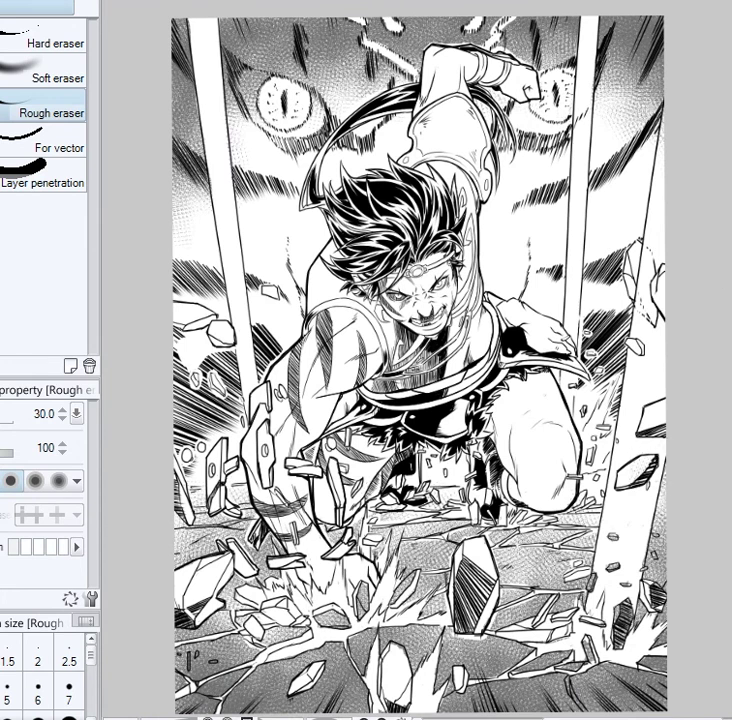
{"action": "left_click_drag", "start_coordinate": [440, 400], "coordinate": [440, 341]}
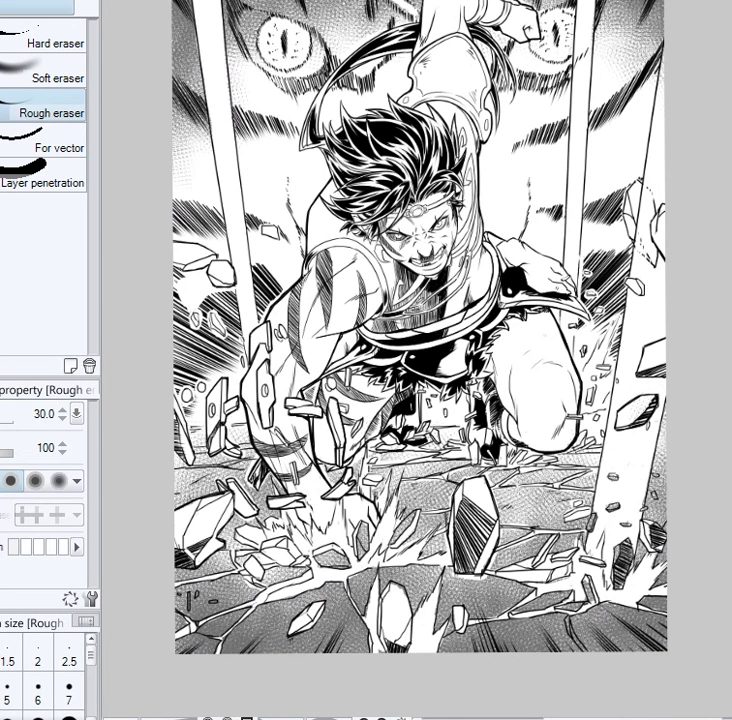